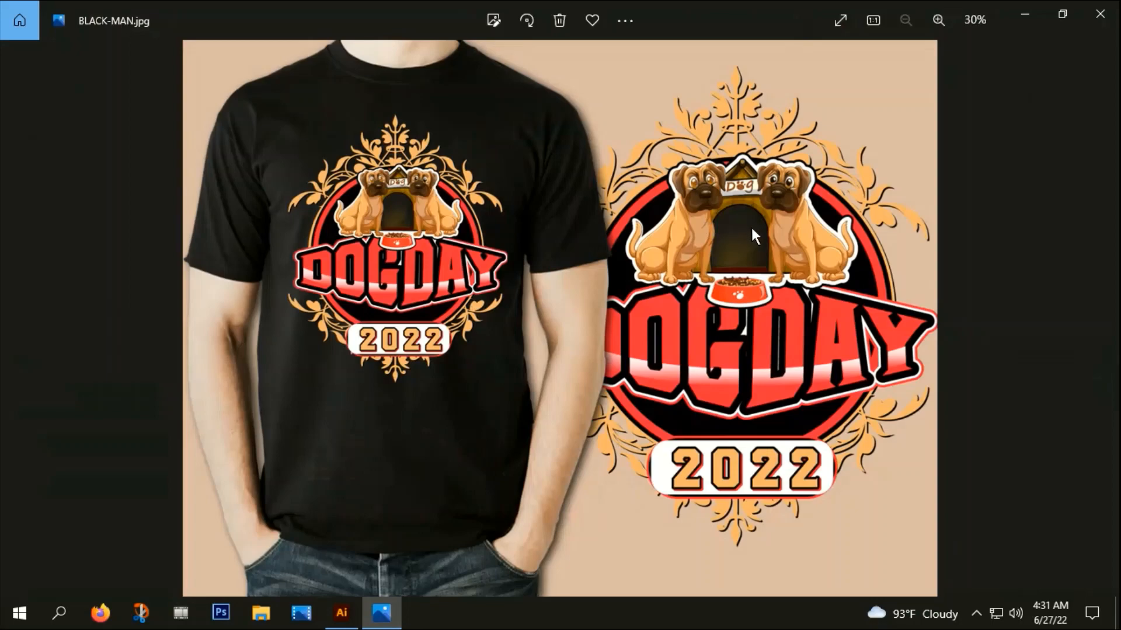
Look over the finished shirt image, switch to Illustrator and close the floating color palette window
scroll(750, 226, "up", 1)
scroll(767, 231, "down", 1)
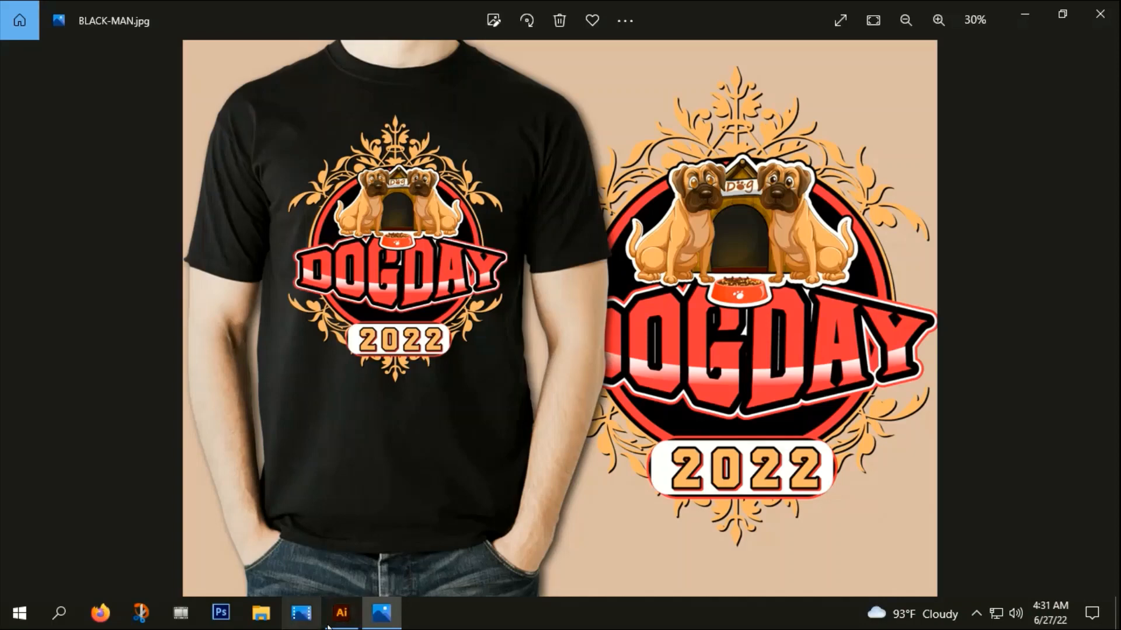
left_click(350, 623)
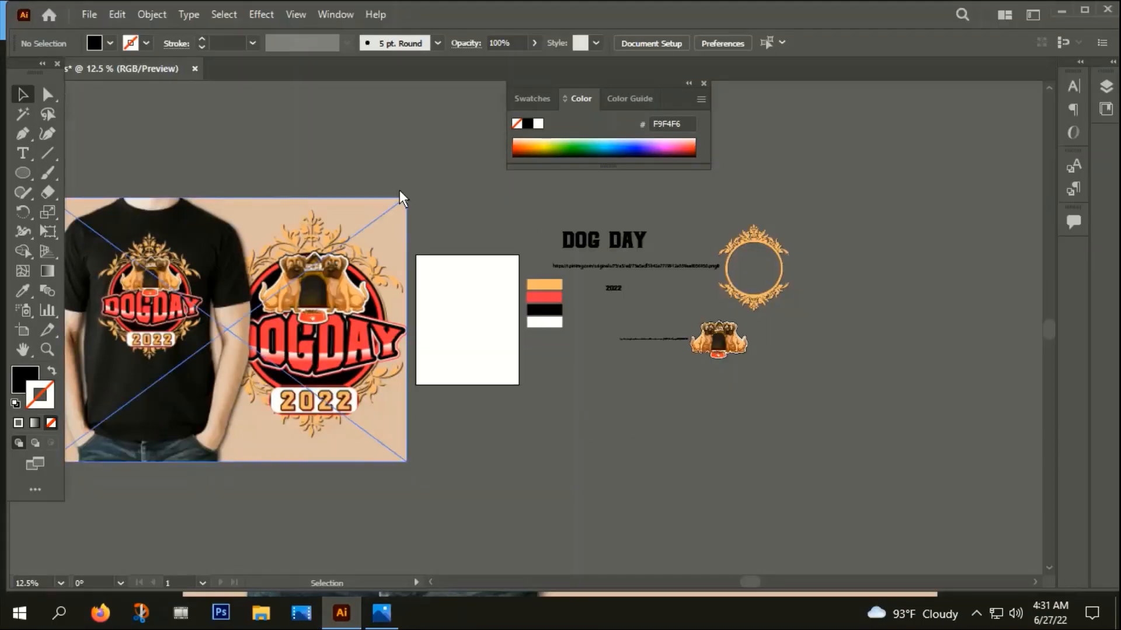
left_click(703, 84)
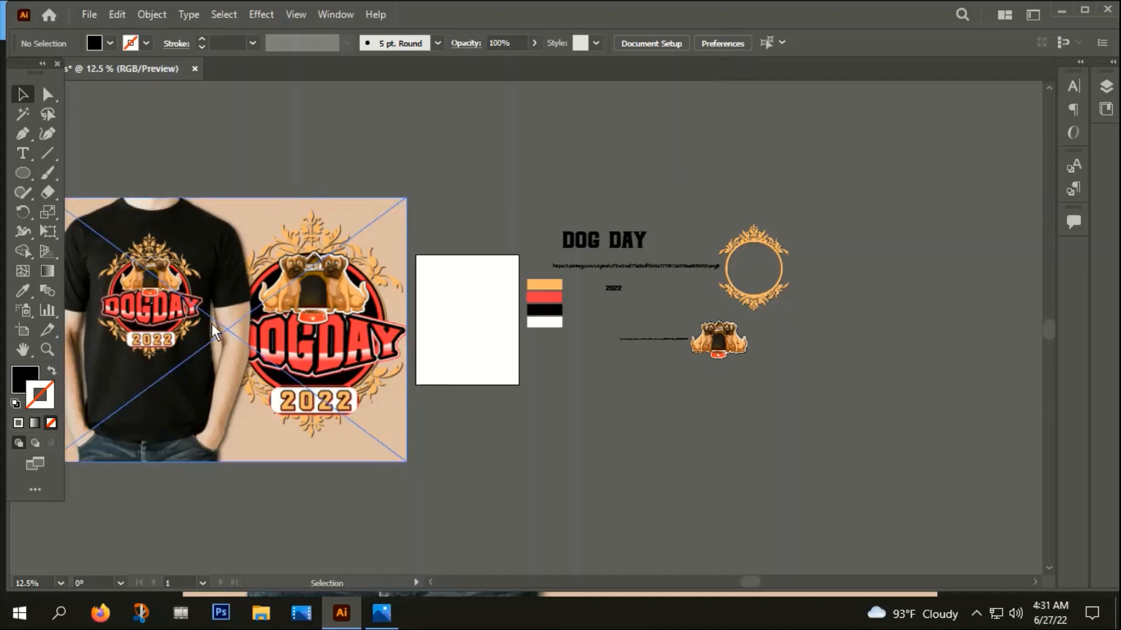
Draw a black rectangle covering the whole artboard and deselect it
left_click_drag(22, 172, 77, 170)
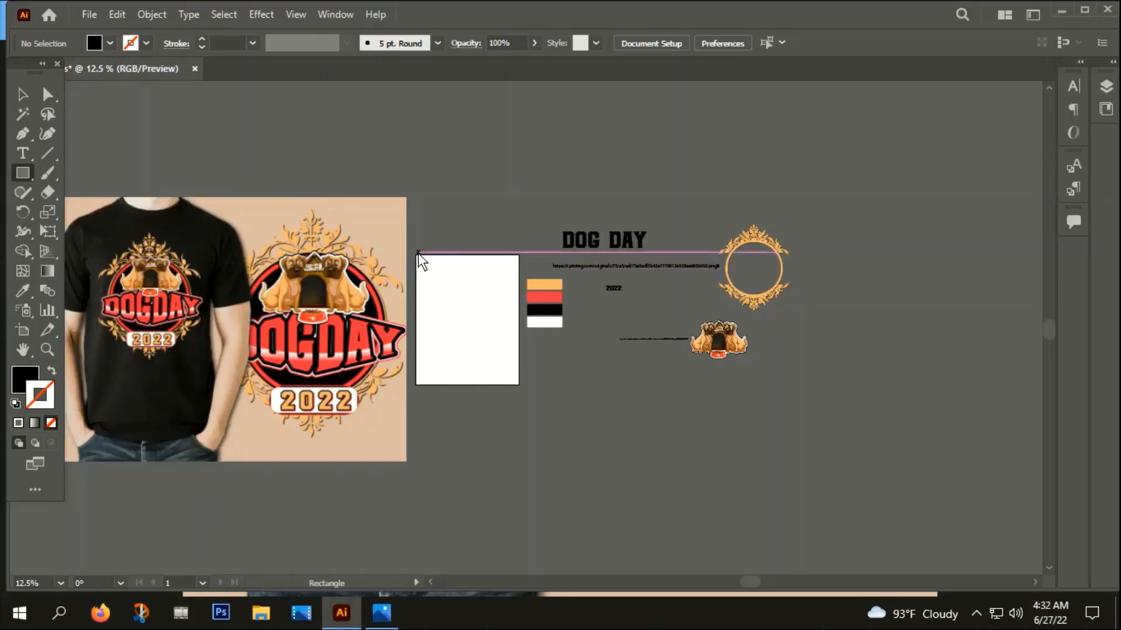
left_click_drag(416, 256, 518, 390)
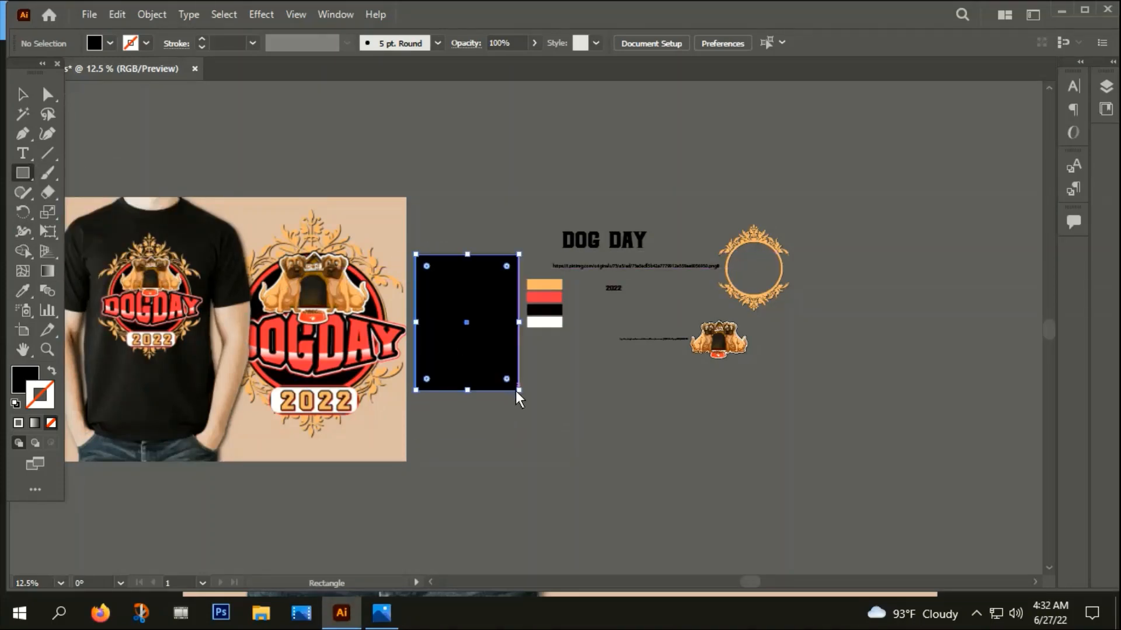
key("ctrl+shift+a")
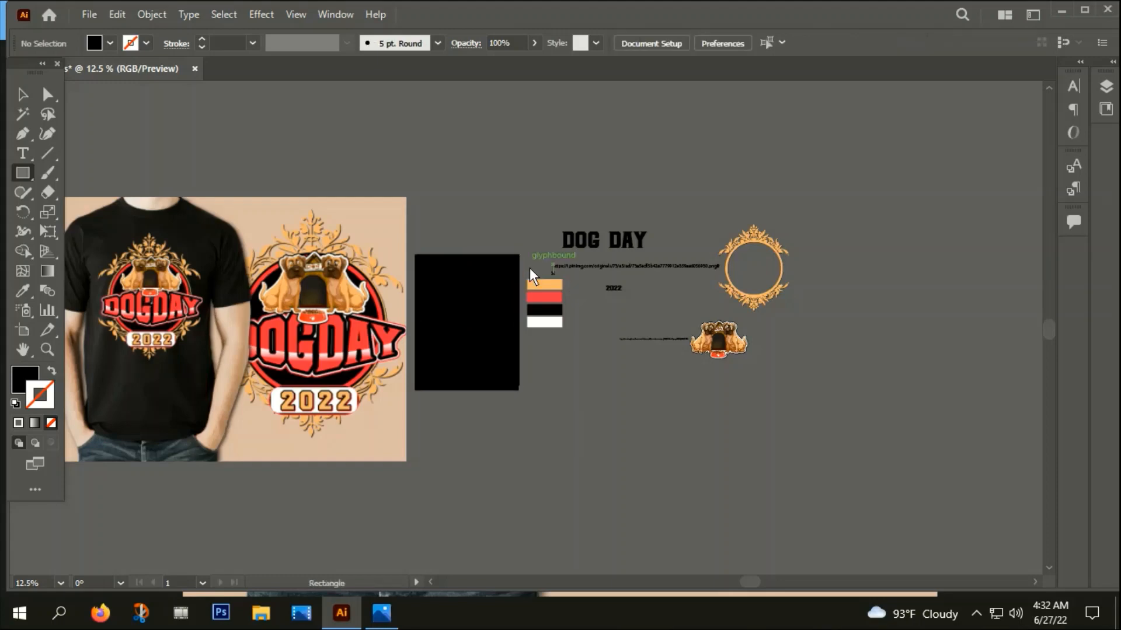
Draw a circle from a center point on the black rectangle and fill it with the sample palette's red
right_click(19, 176)
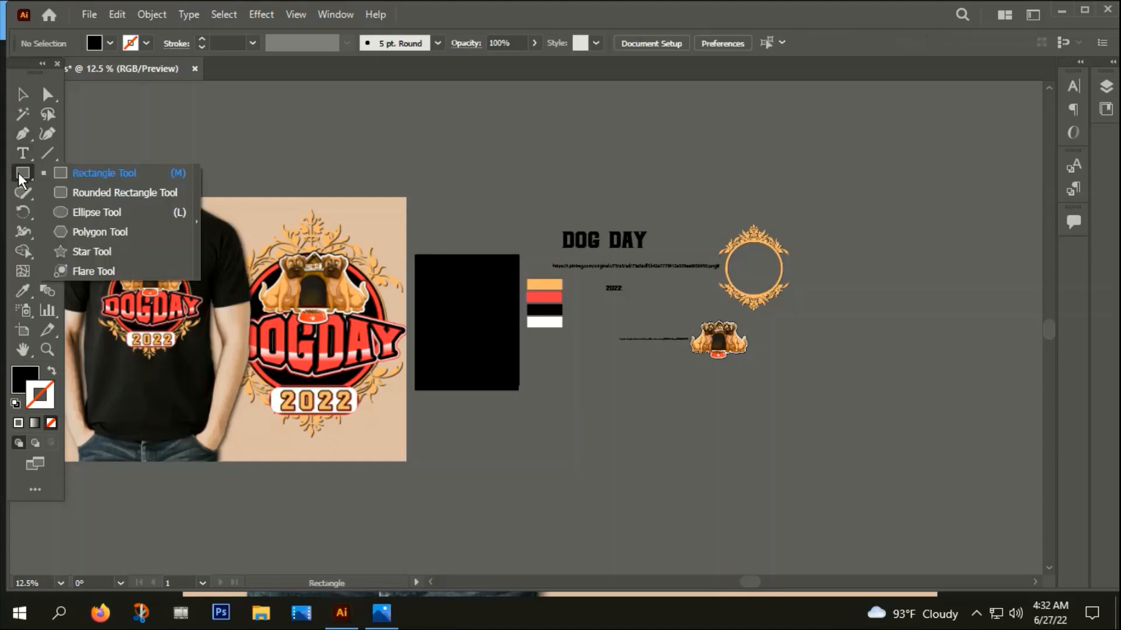
left_click(81, 217)
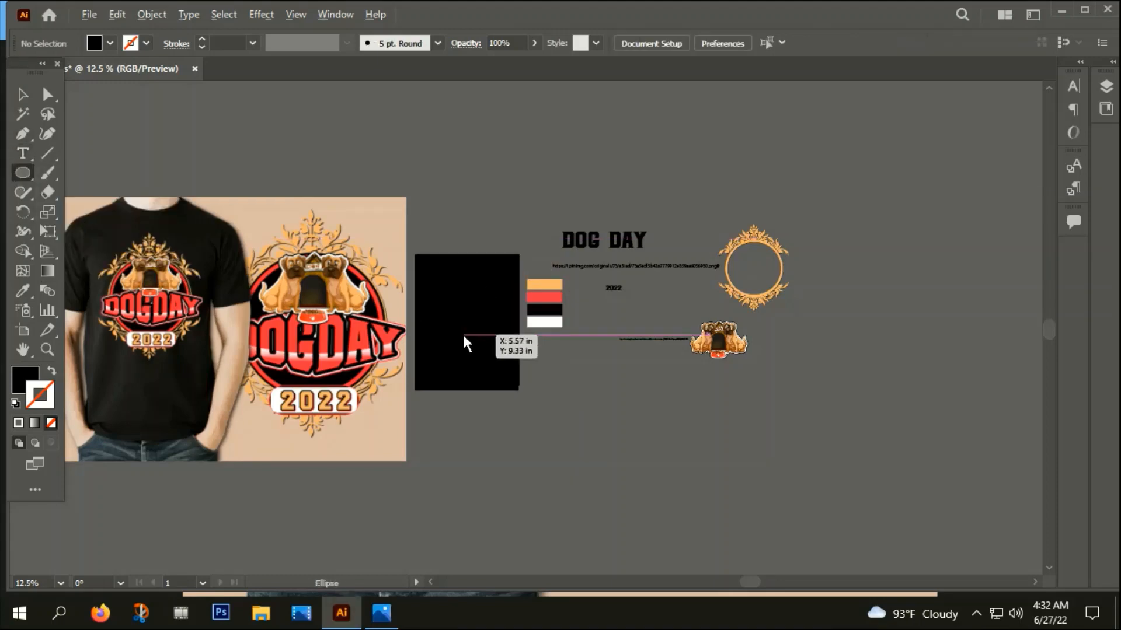
mouse_move(463, 334)
left_mouse_down()
mouse_move(481, 363)
mouse_move(503, 368)
left_mouse_up()
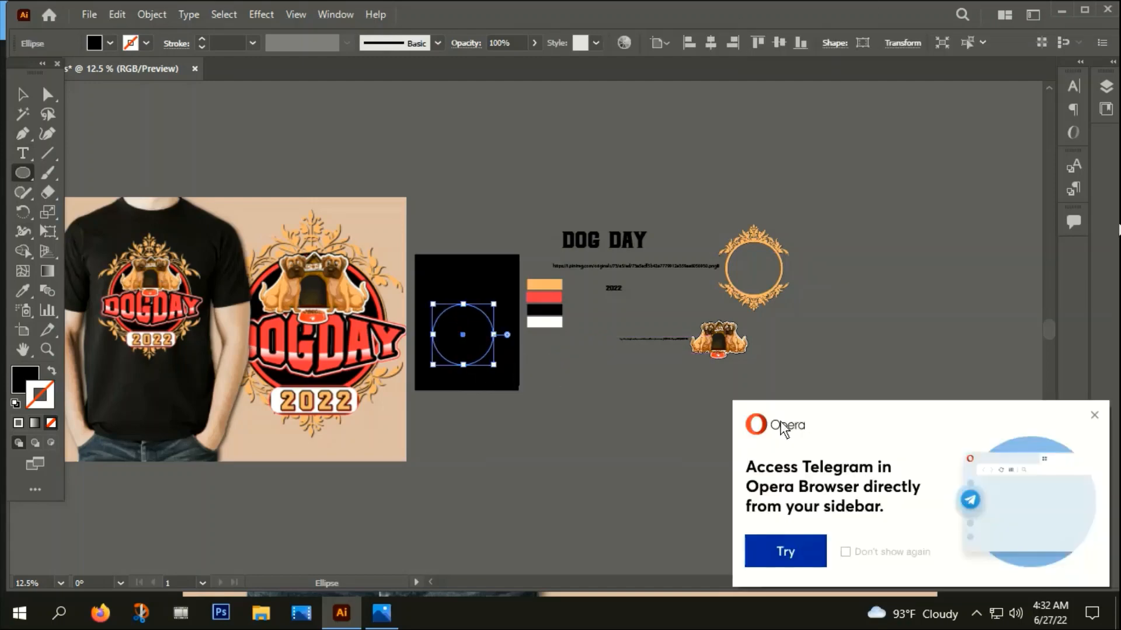
left_click(1095, 417)
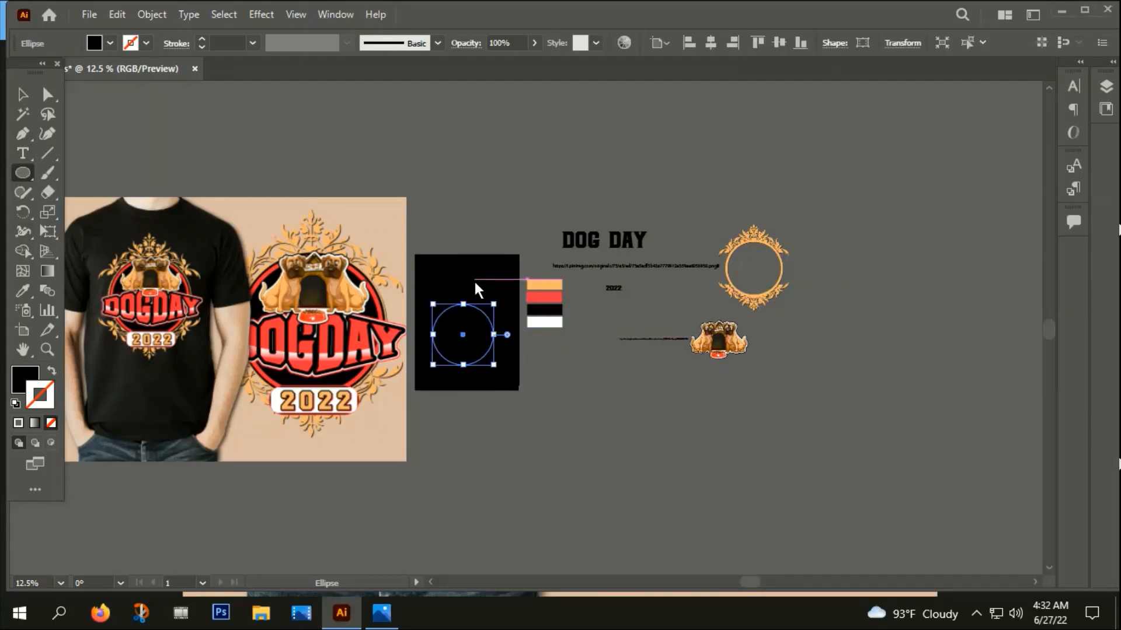
key("i")
left_click(554, 295)
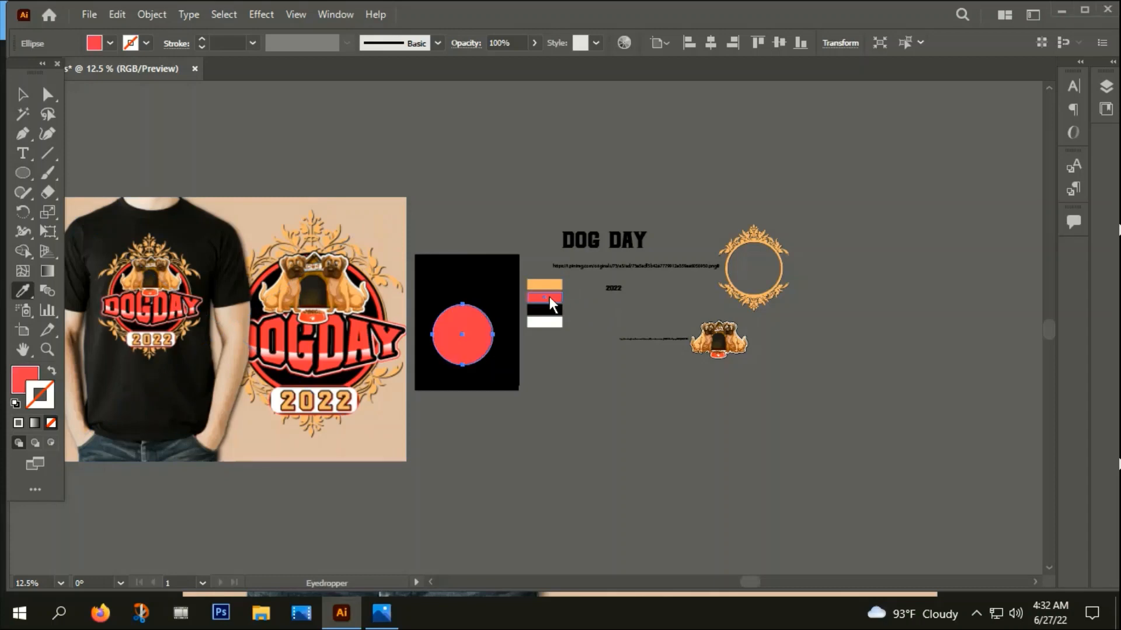
Center the red circle horizontally and vertically on the artboard
key("v")
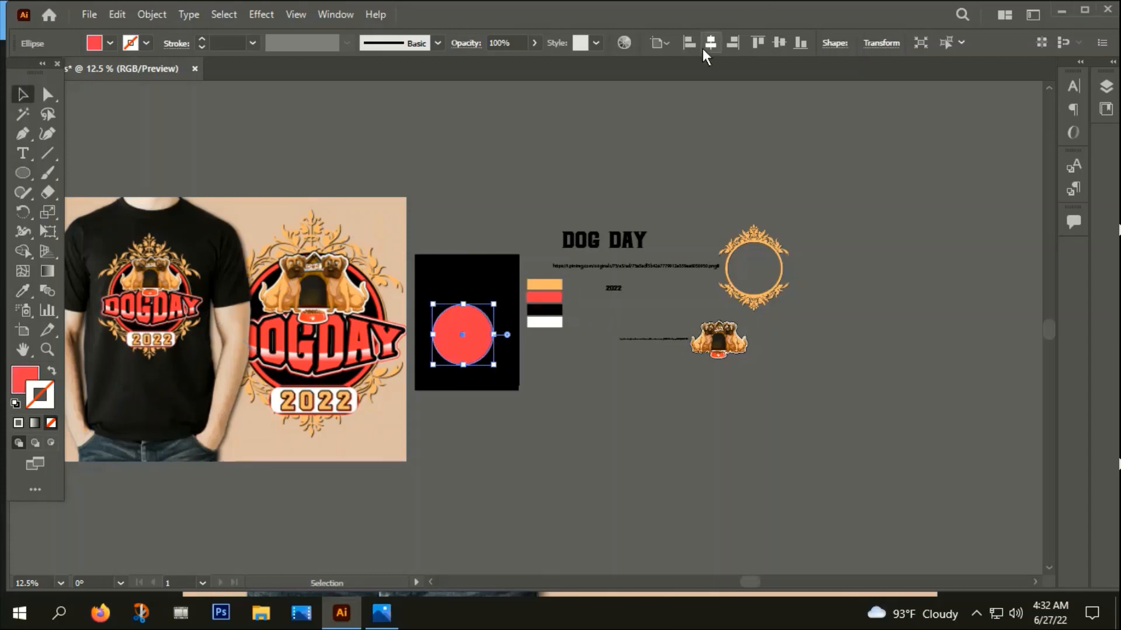
left_click(708, 44)
left_click(780, 42)
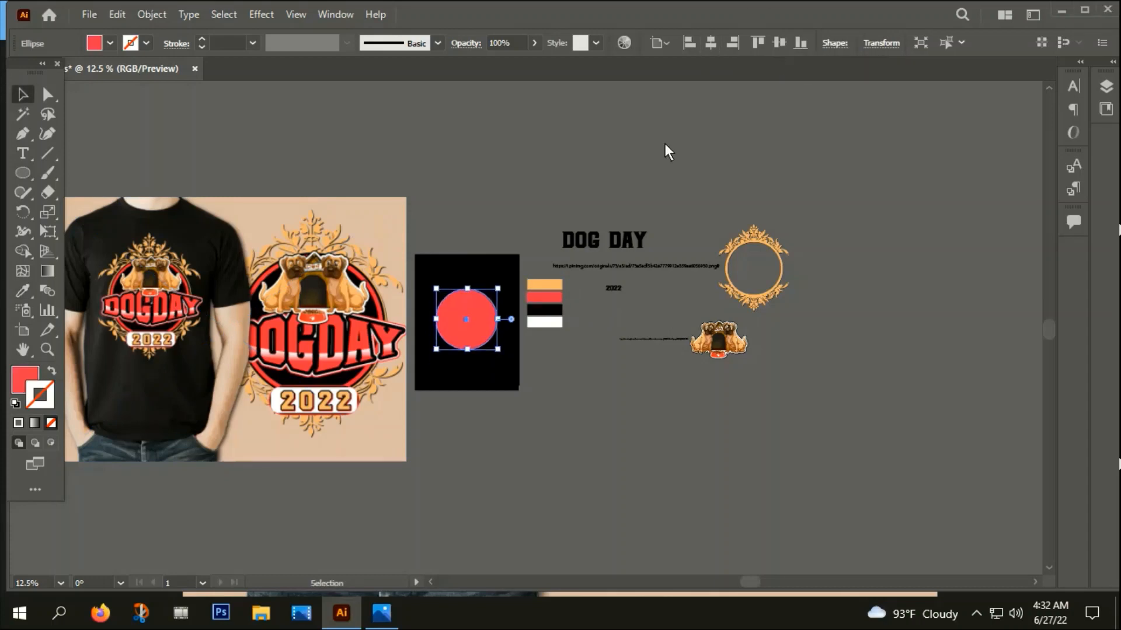
Swap the circle's red fill to its stroke and set the stroke weight to 25 pt
scroll(483, 331, "up", 2)
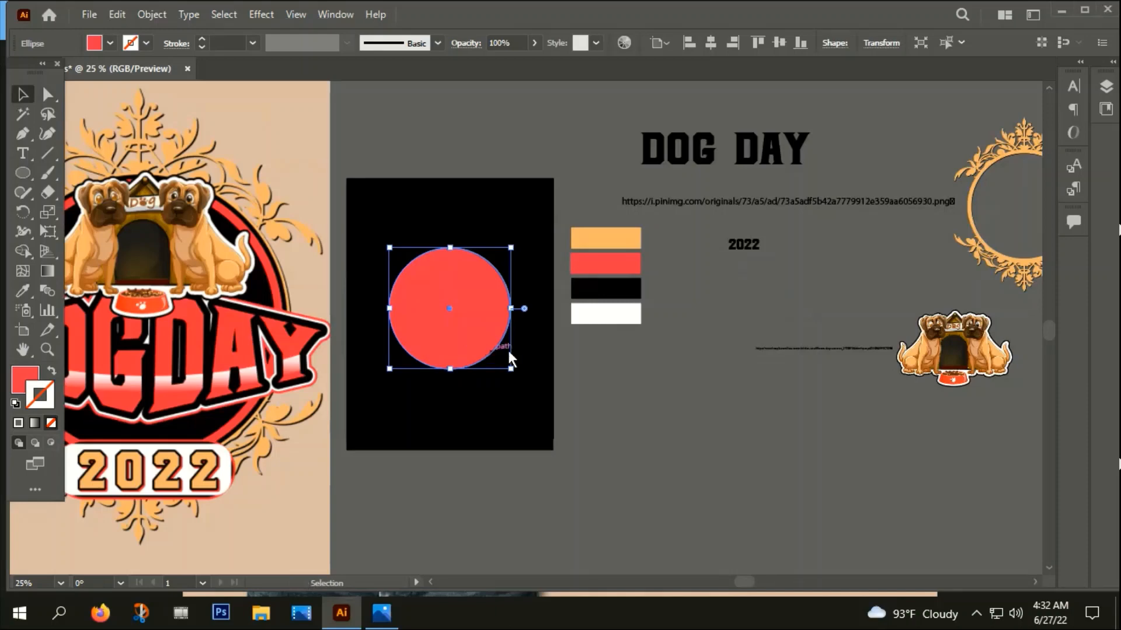
left_click(51, 371)
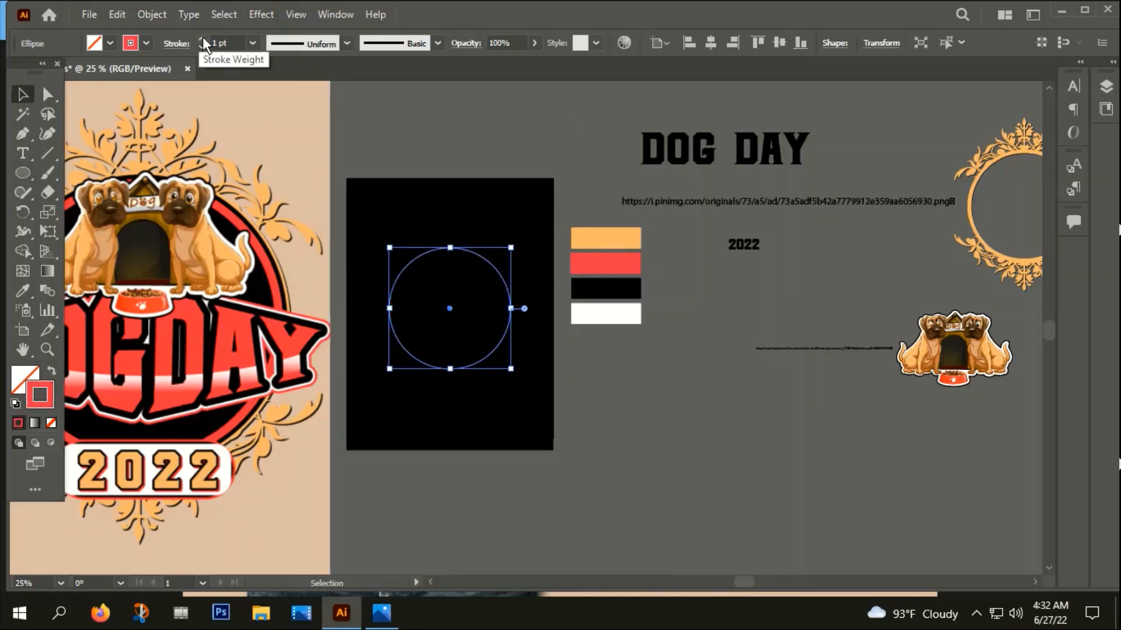
left_click_drag(218, 42, 211, 46)
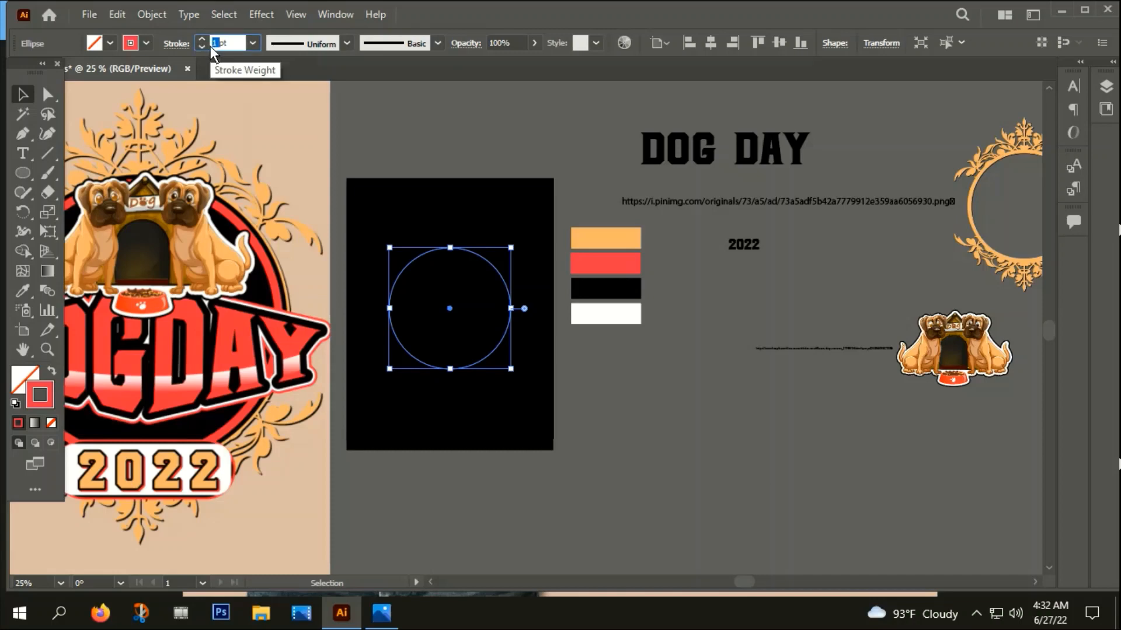
type("25")
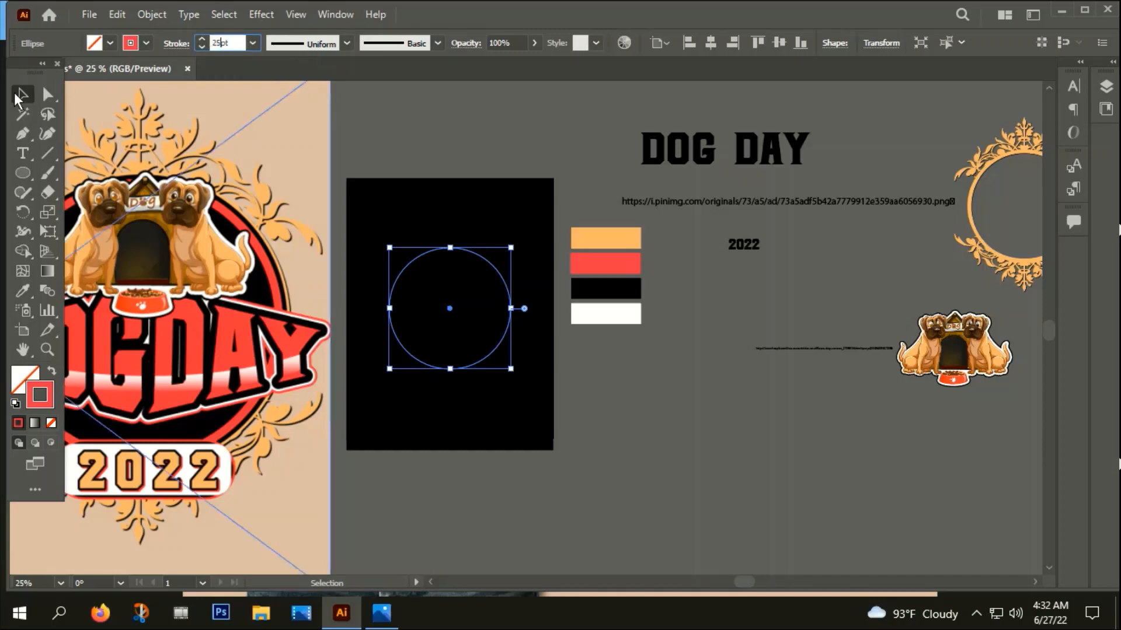
key("Return")
Fill the circle copy behind the red ring with the sample palette's black
left_click(48, 96)
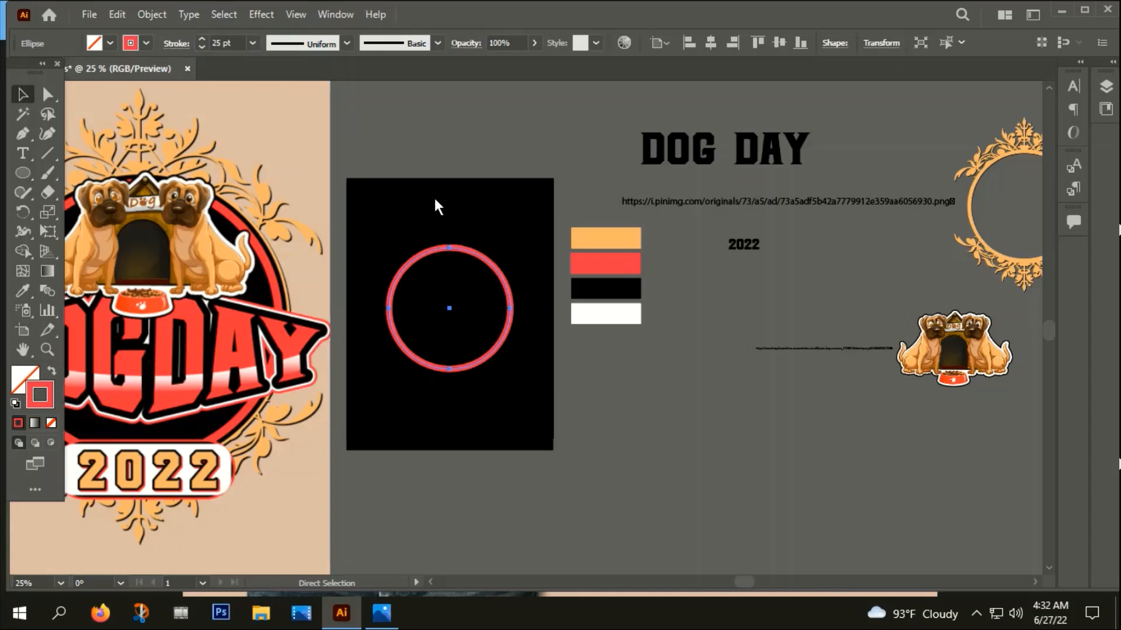
key("v")
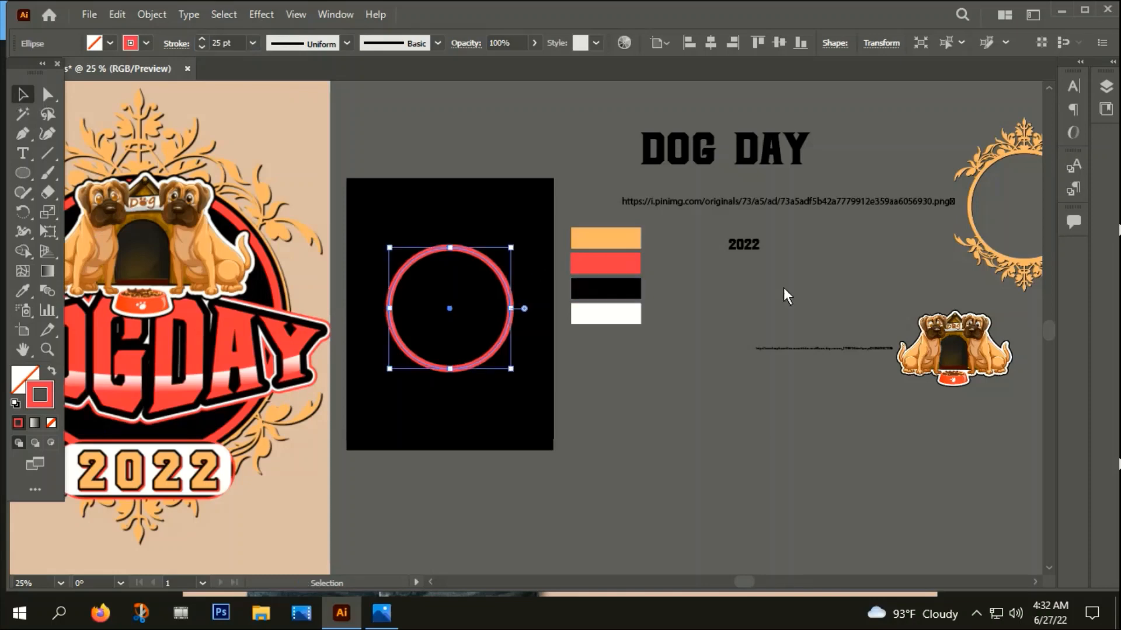
key("i")
left_click(623, 288)
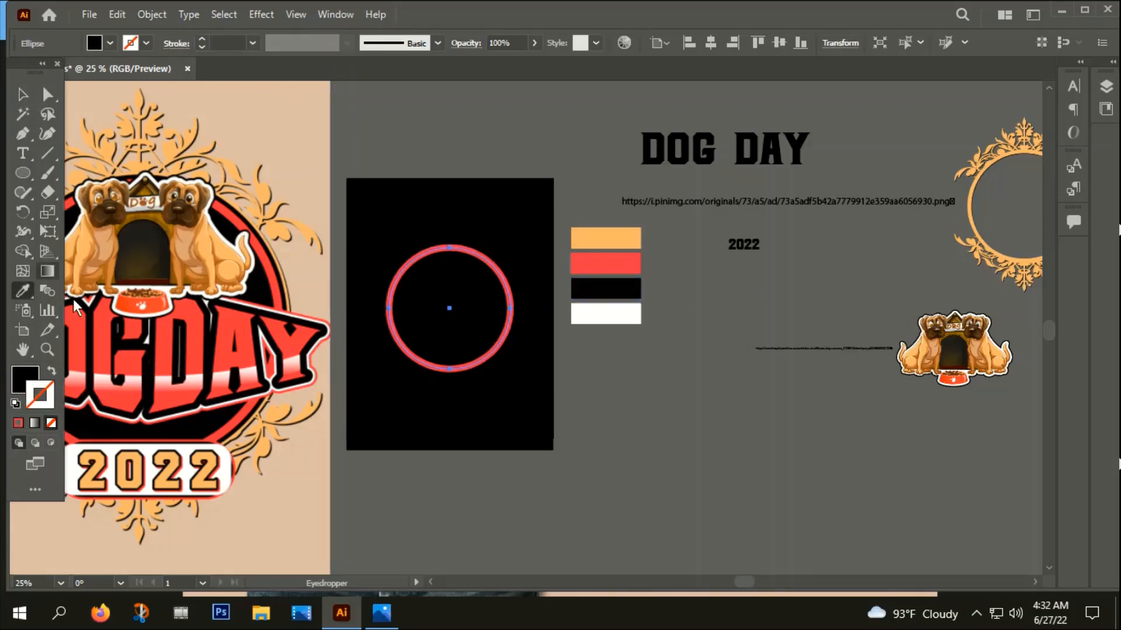
left_click(23, 94)
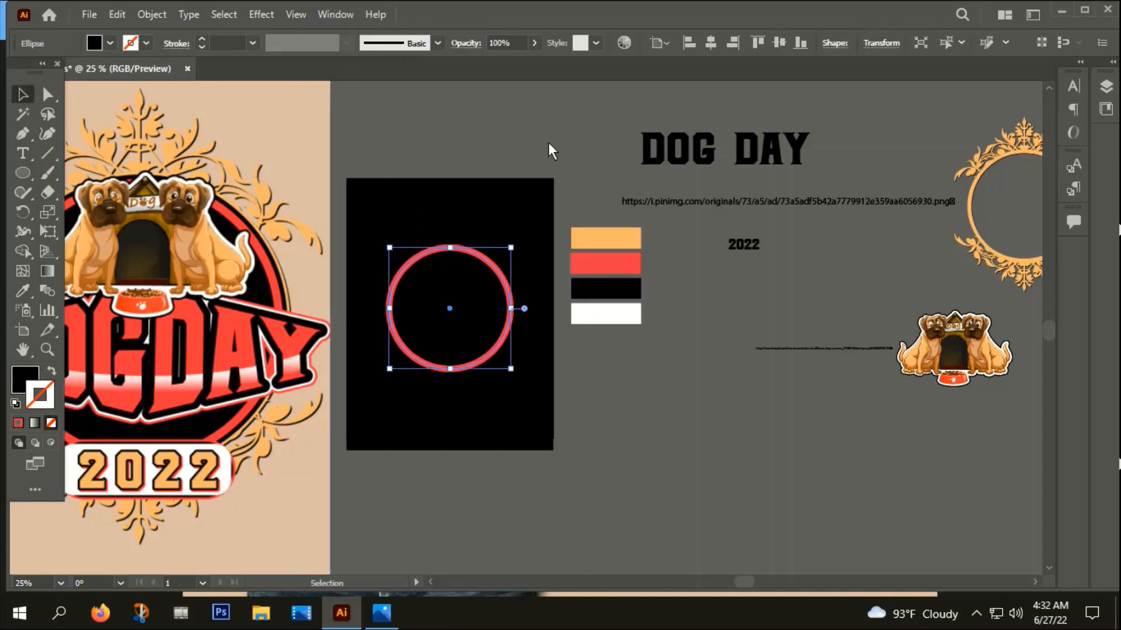
Duplicate the black circle in place and scale the copy from its center slightly beyond the red ring
key("ctrl+c")
key("ctrl+f")
left_click_drag(510, 248, 518, 239)
Give the enlarged circle the sample palette's white as a 25 pt stroke without a fill
key("i")
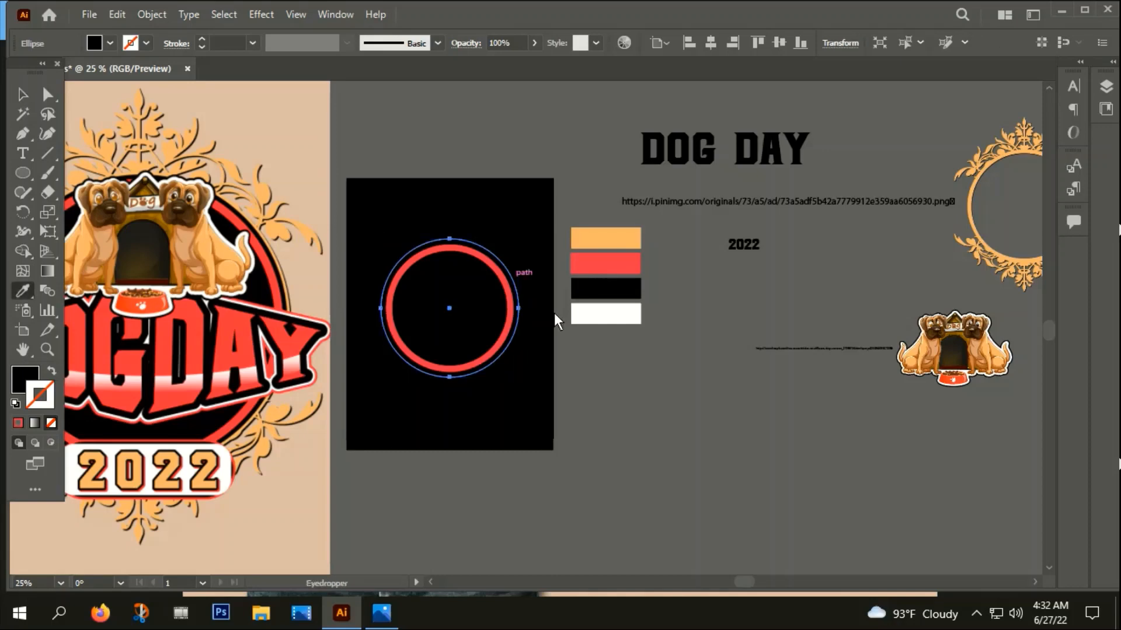
left_click(606, 313)
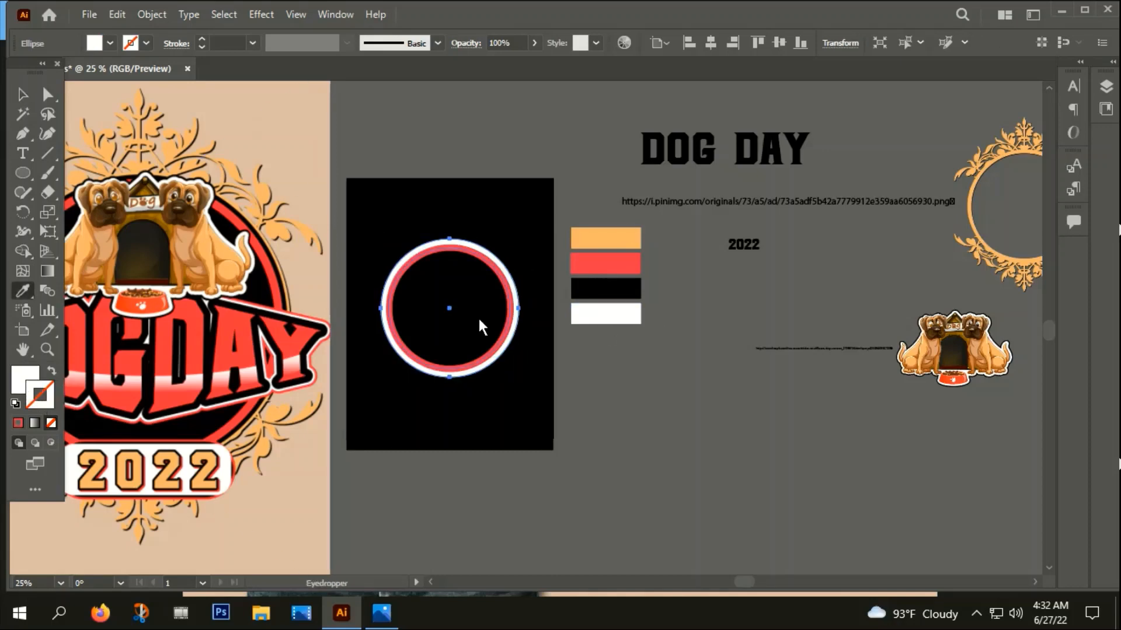
left_click(57, 371)
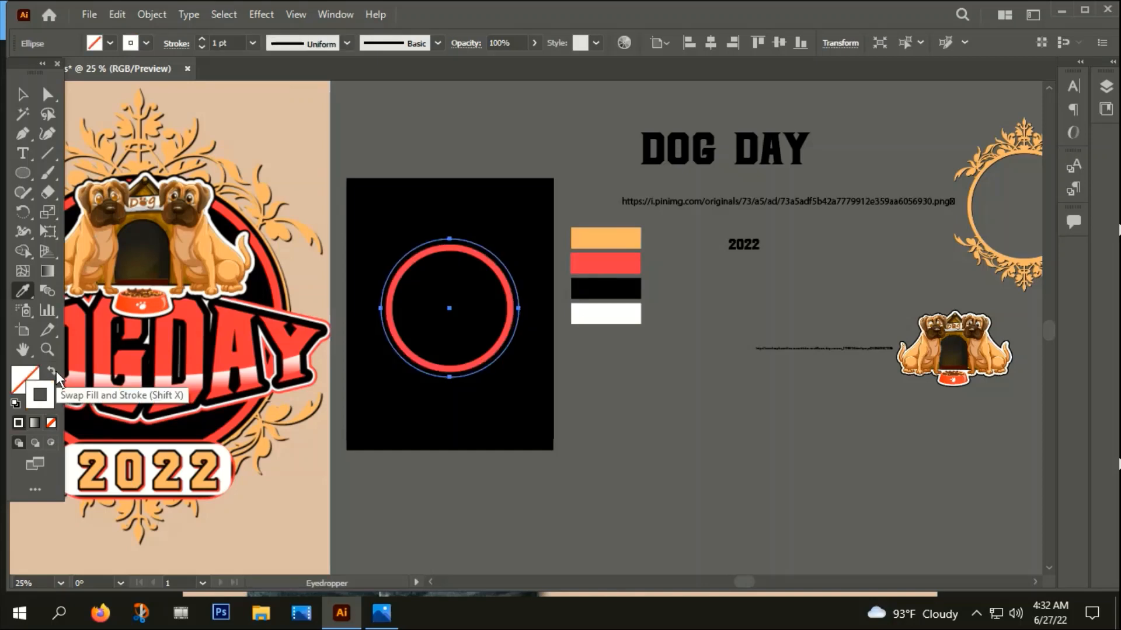
double_click(218, 46)
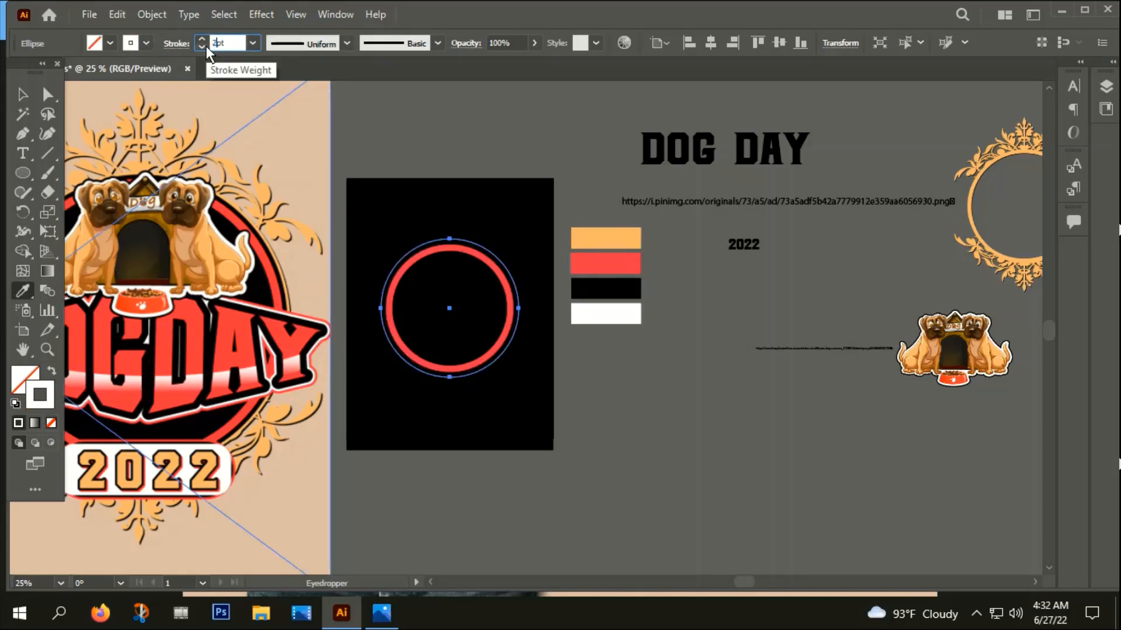
type("25")
left_click(21, 95)
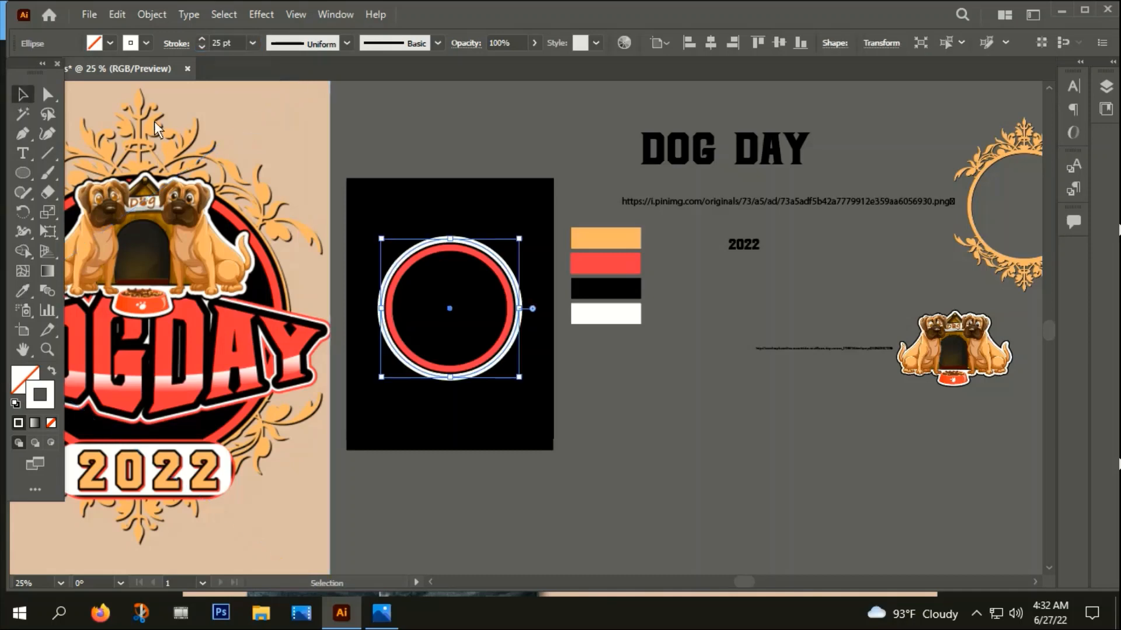
Scale the white ring down from its center until it touches the red ring's outer edge
left_click(425, 221)
scroll(429, 390, "up", 4)
left_click(453, 341)
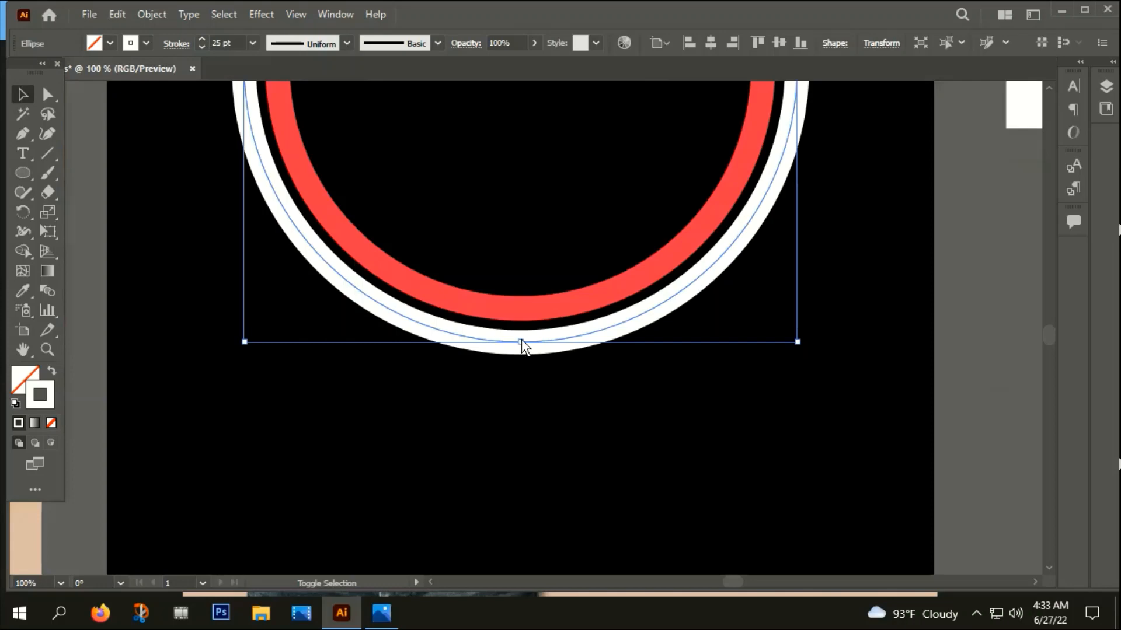
left_click_drag(521, 341, 522, 340)
left_click(514, 403)
Select the white and red rings together and expand their fill and stroke into shapes
left_click(486, 330)
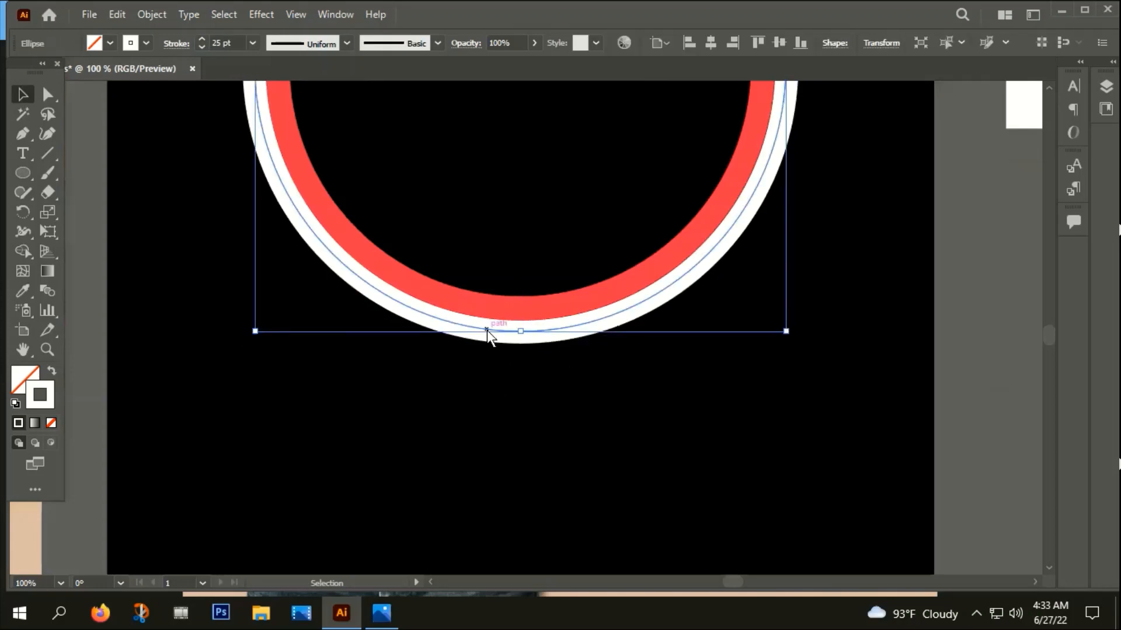
left_click(482, 303, "shift")
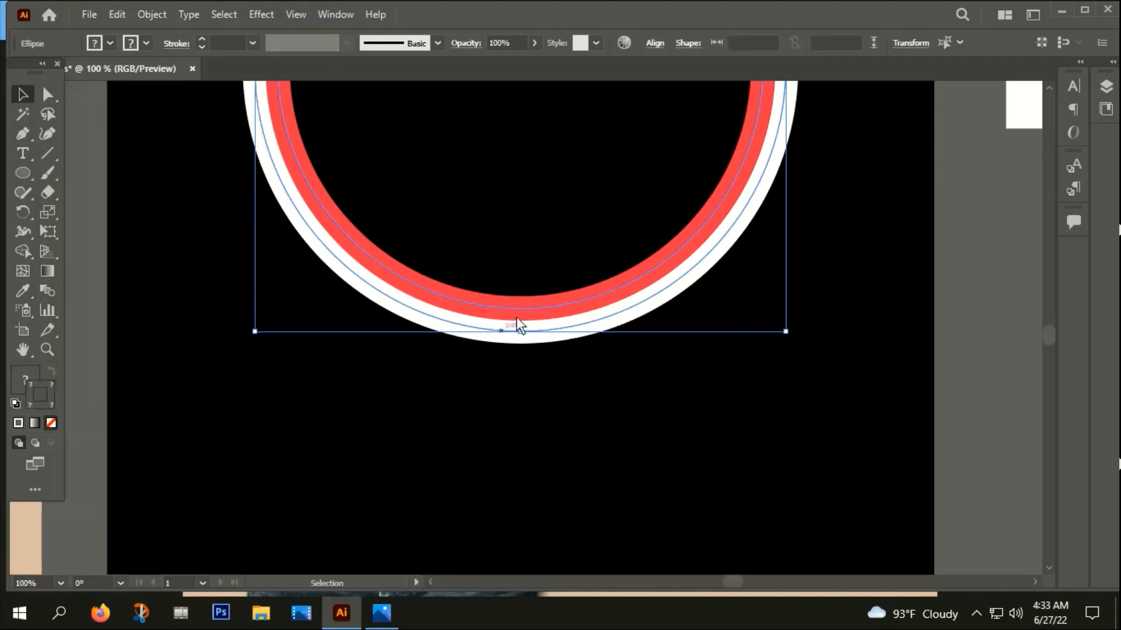
left_click(165, 17)
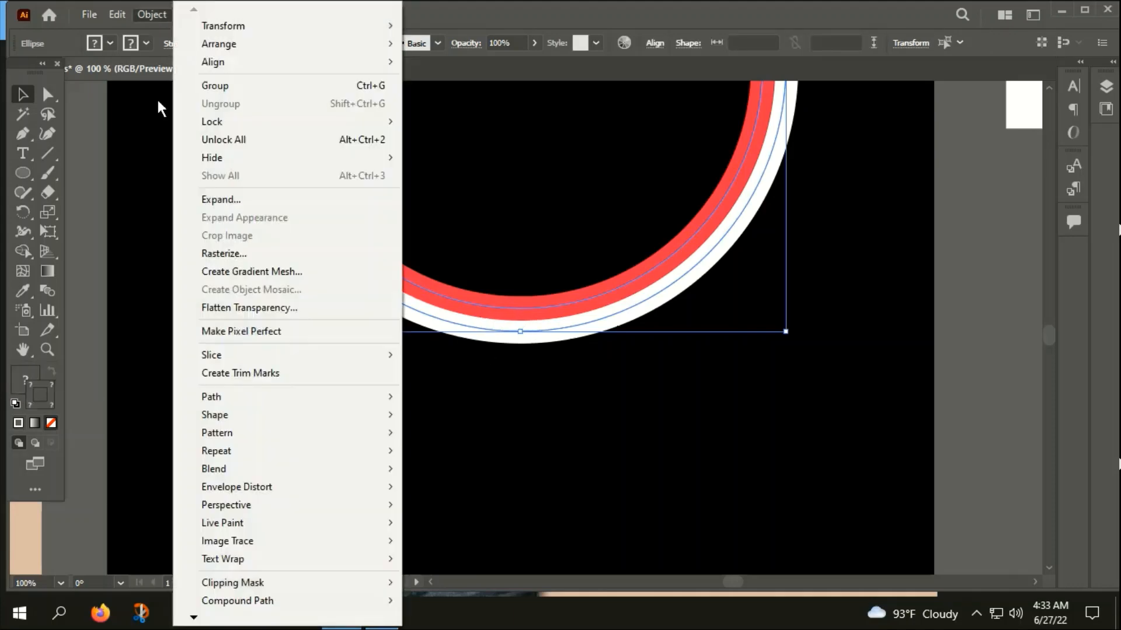
left_click(217, 201)
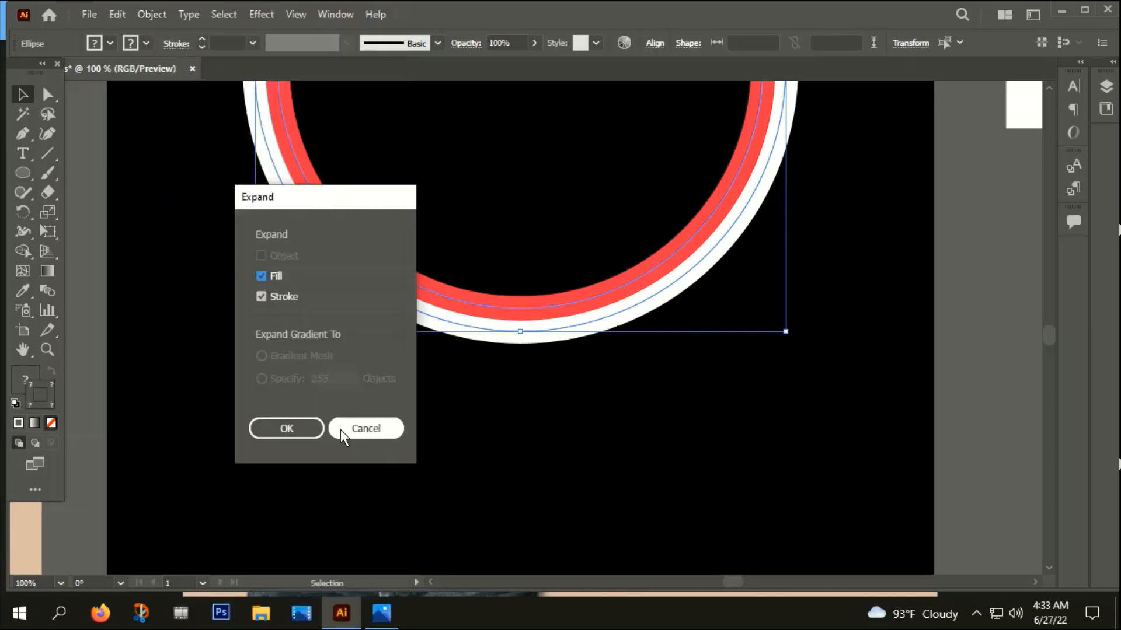
left_click(295, 429)
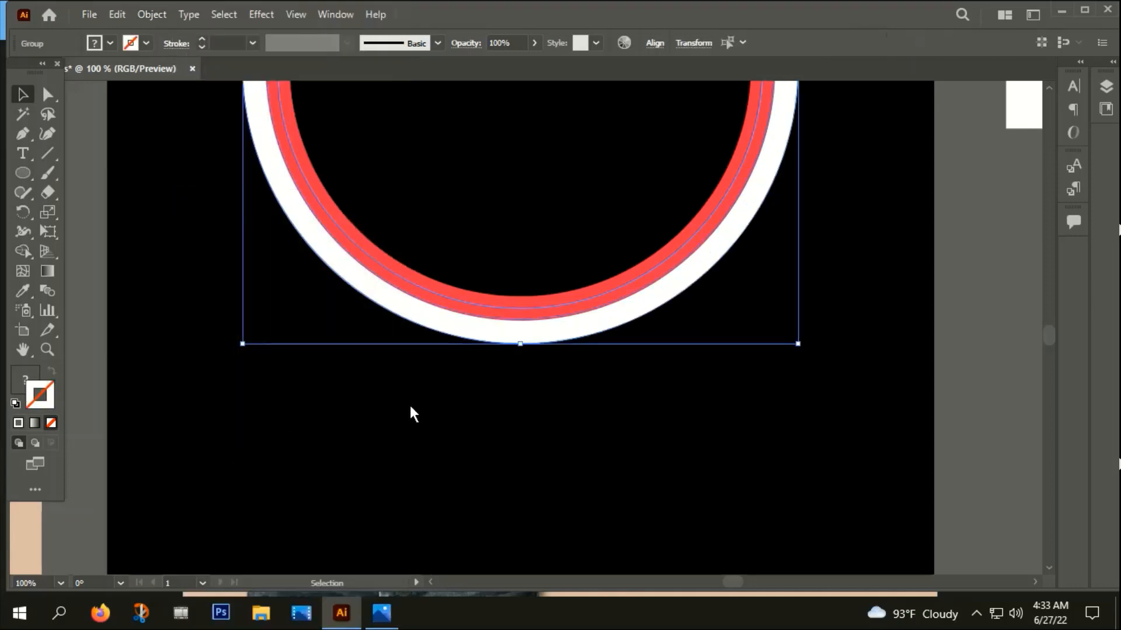
left_click(145, 13)
left_click(213, 201)
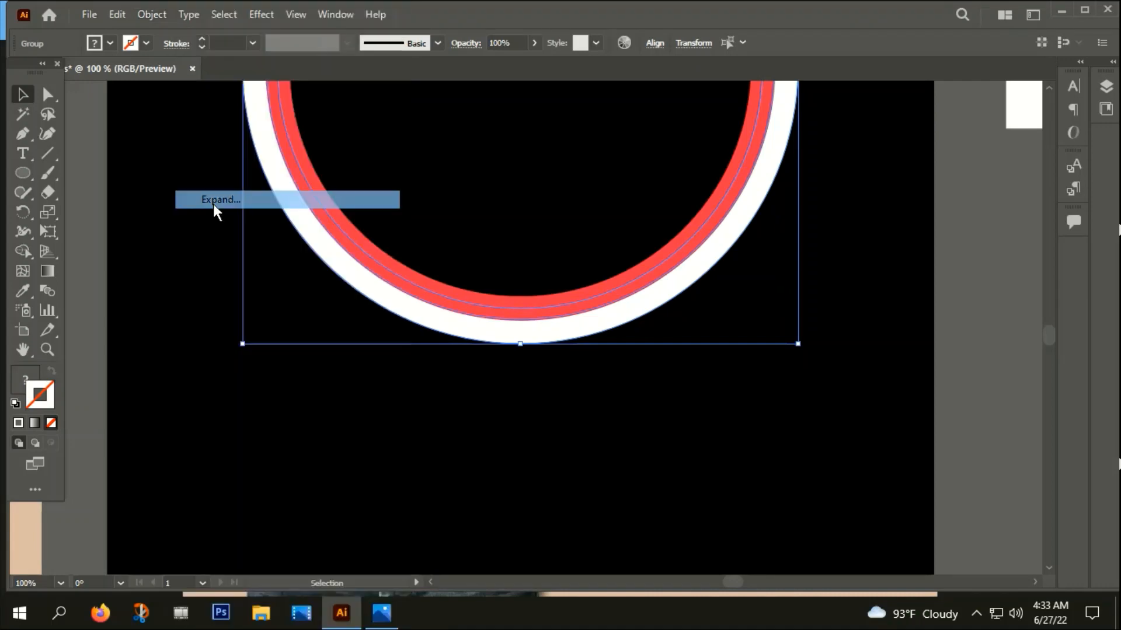
left_click(374, 409)
Group all the circle shapes of the emblem on the artboard and deselect the group
scroll(374, 409, "down", 3)
left_click_drag(386, 426, 508, 182)
right_click(401, 210)
left_click(453, 359)
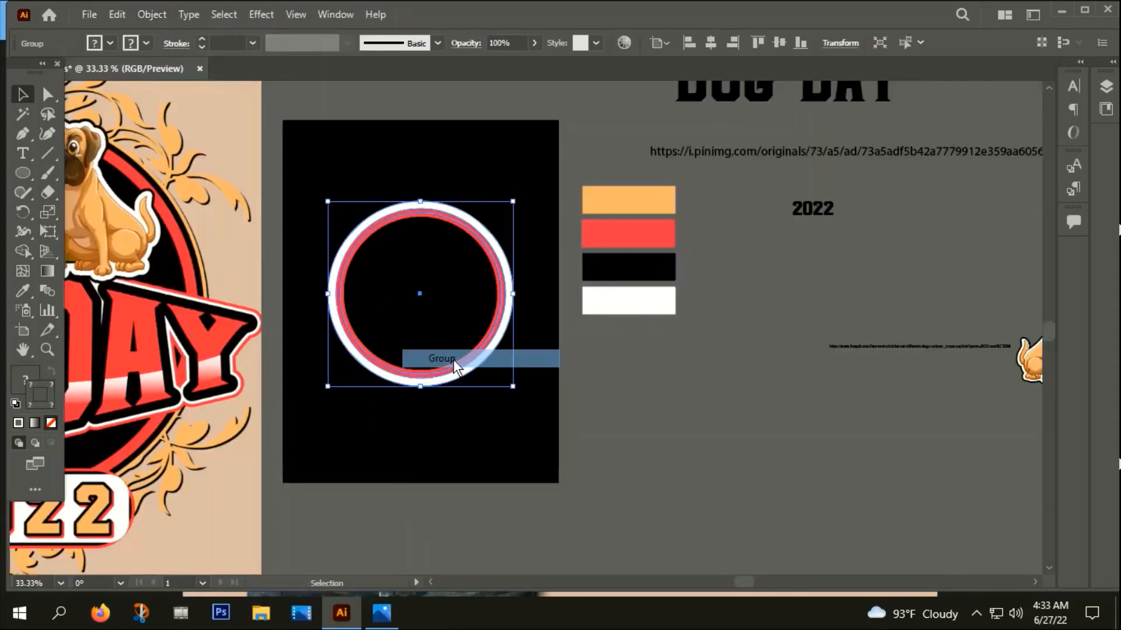
scroll(453, 360, "down", 1)
left_click(477, 382)
Duplicate the DOG DAY title text and place the copy on the empty canvas just below the black artboard
left_click(683, 151)
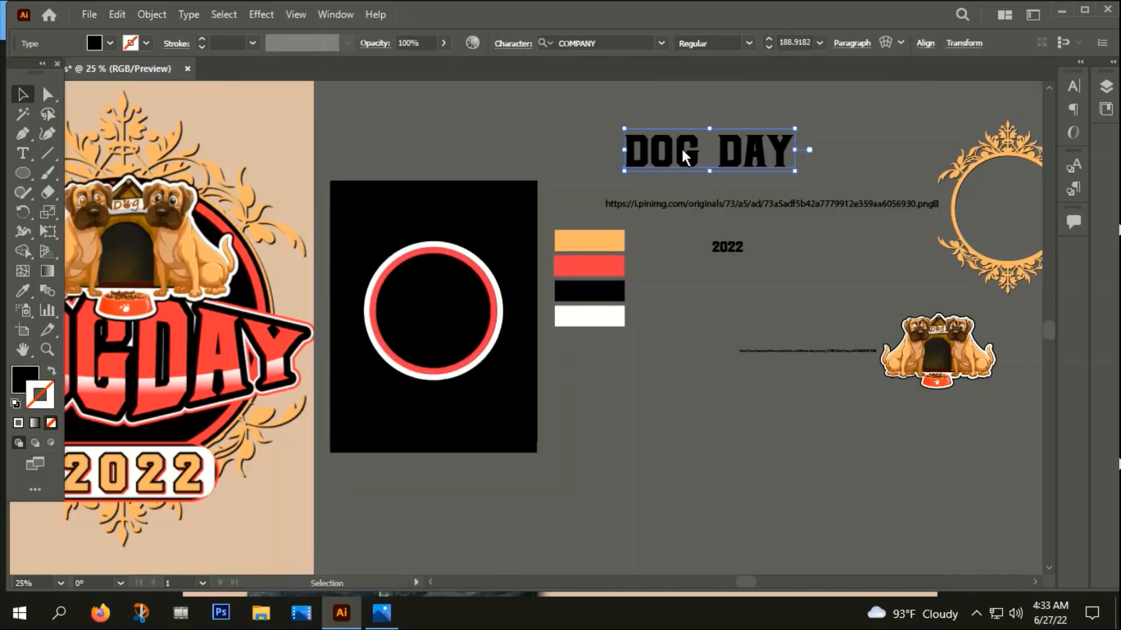
left_click_drag(680, 146, 496, 561)
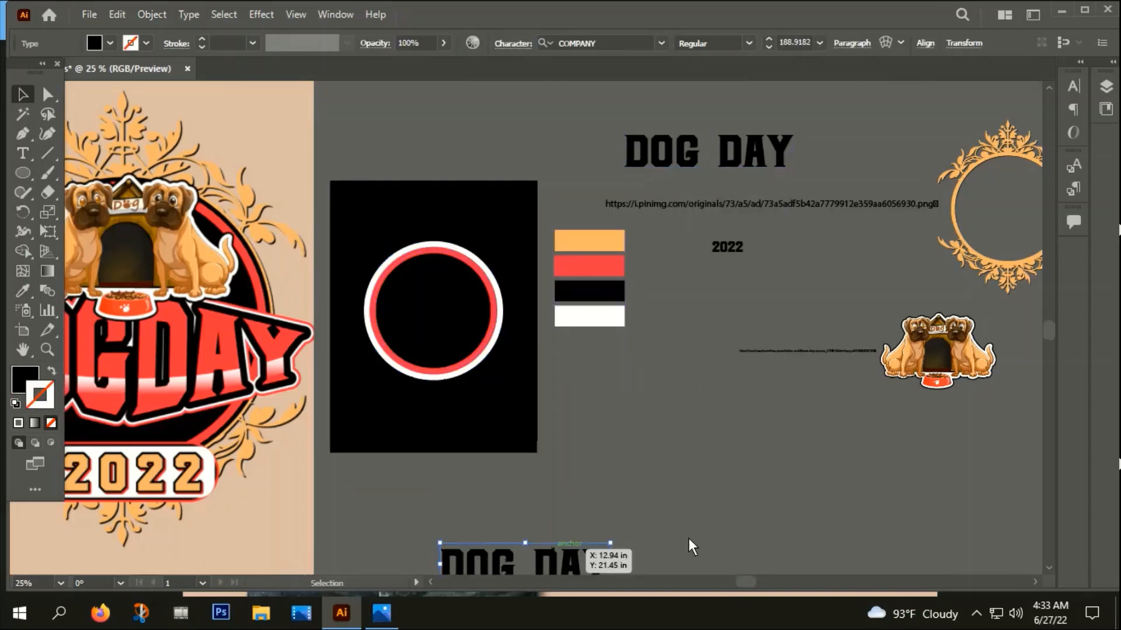
left_click_drag(727, 532, 783, 295)
scroll(633, 319, "down", 2)
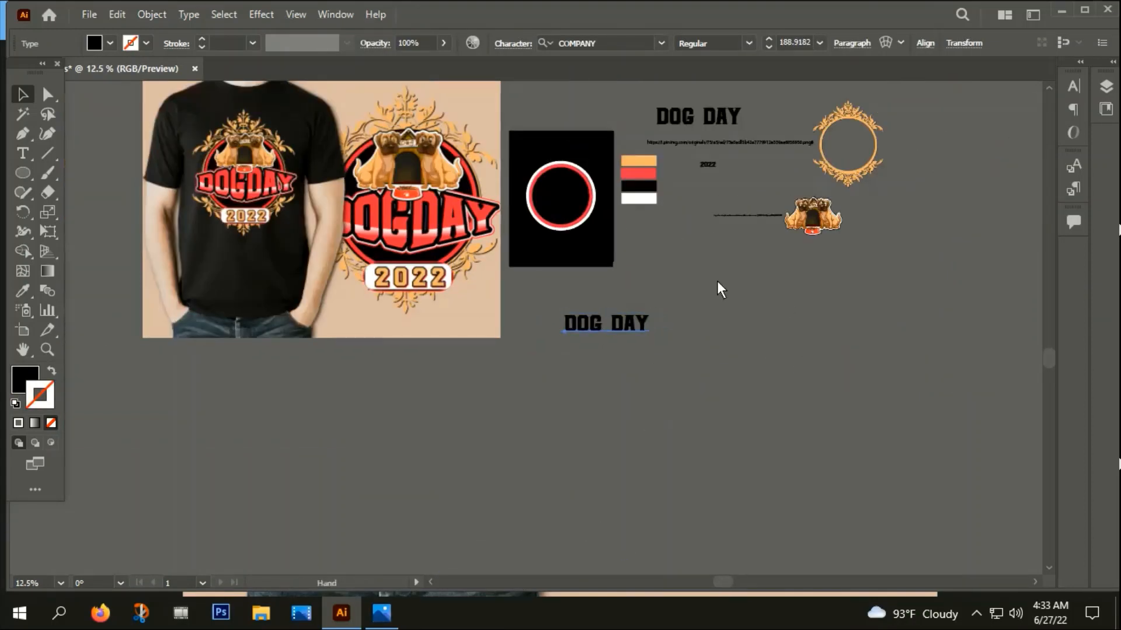
left_click_drag(717, 281, 652, 345)
left_click_drag(561, 382, 596, 373)
left_click(670, 385)
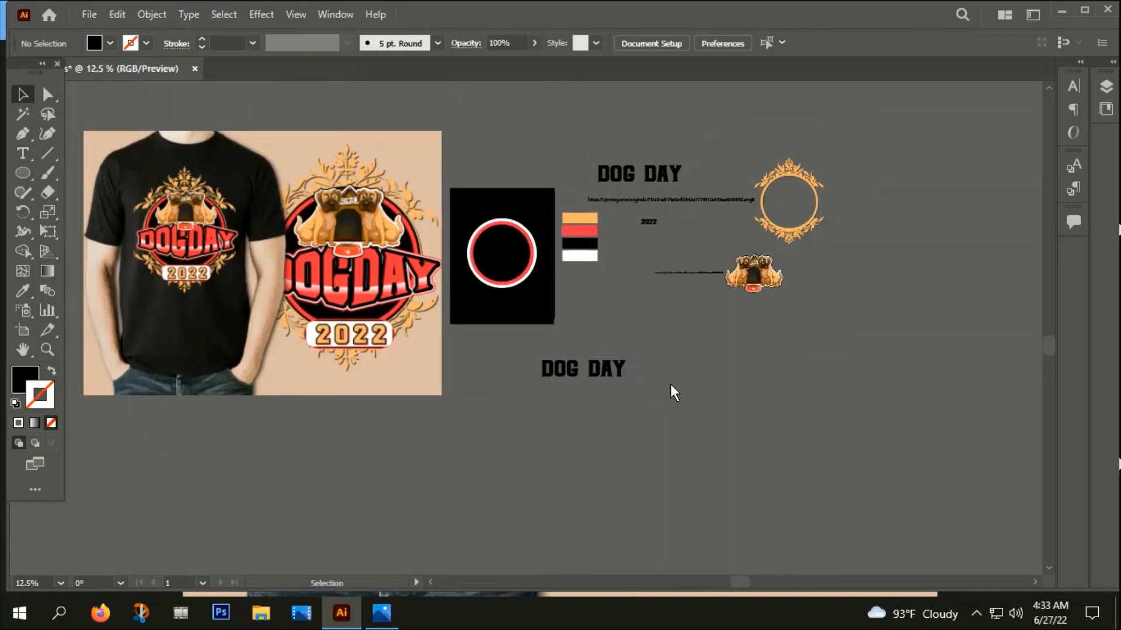
scroll(607, 384, "up", 2)
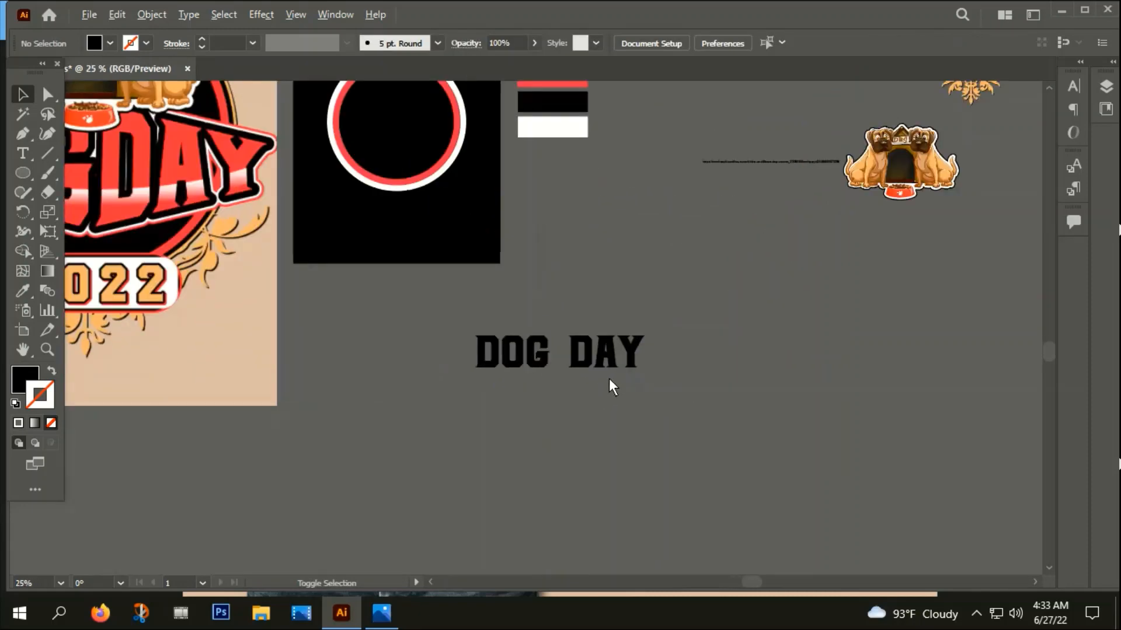
left_click_drag(599, 353, 490, 352)
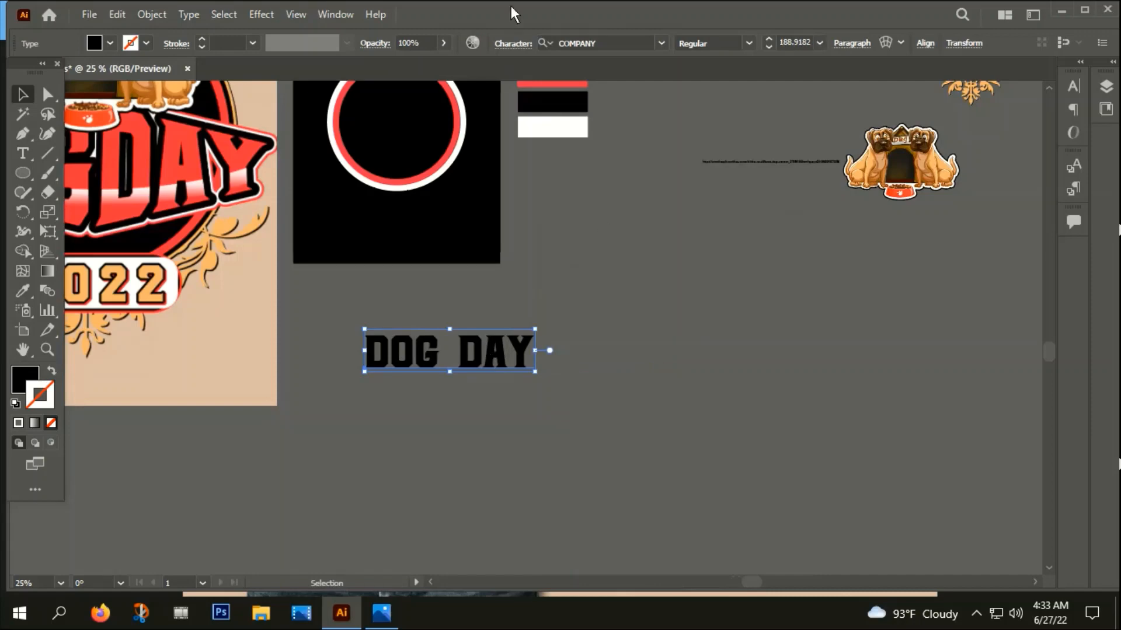
Convert the copied DOG DAY text to outlines, ungroup its letters and deselect them
right_click(449, 345)
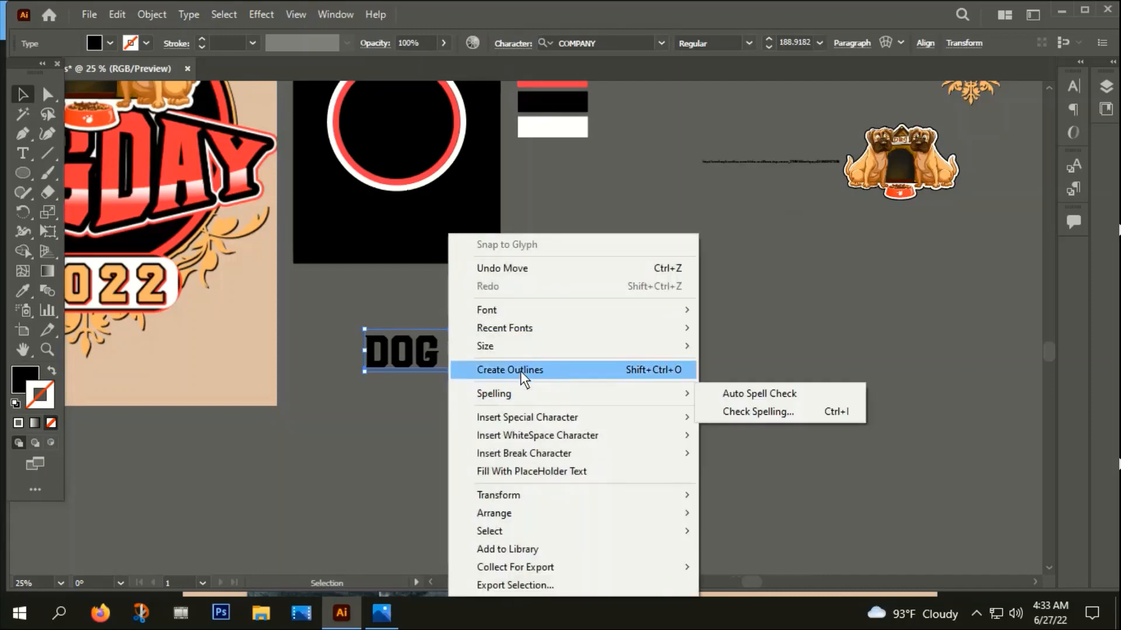
left_click(521, 369)
right_click(425, 364)
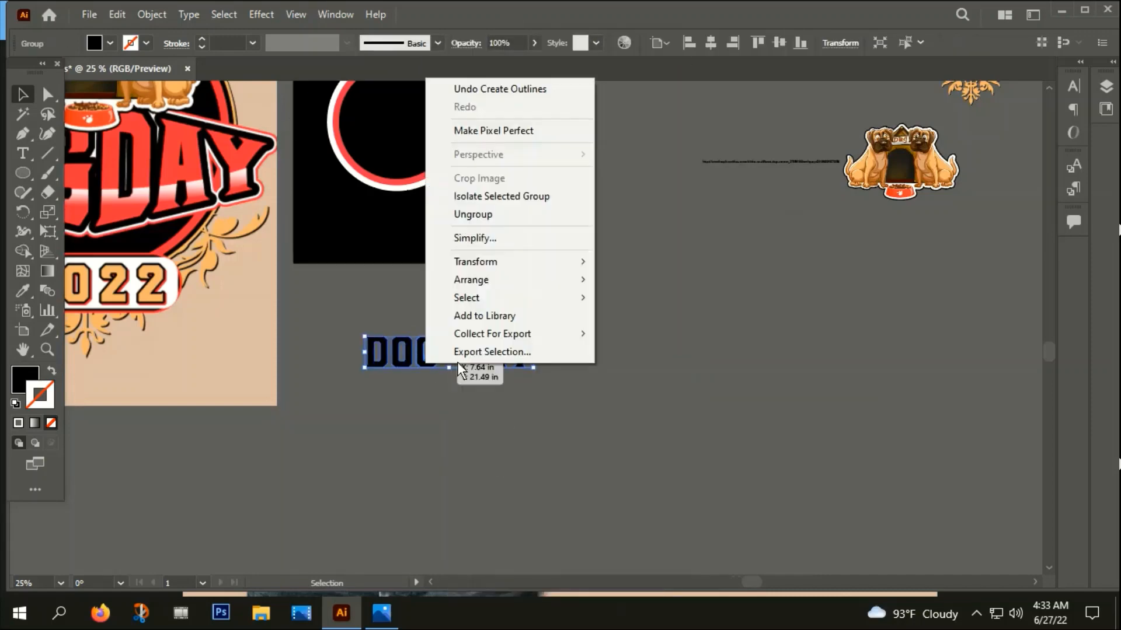
left_click(486, 214)
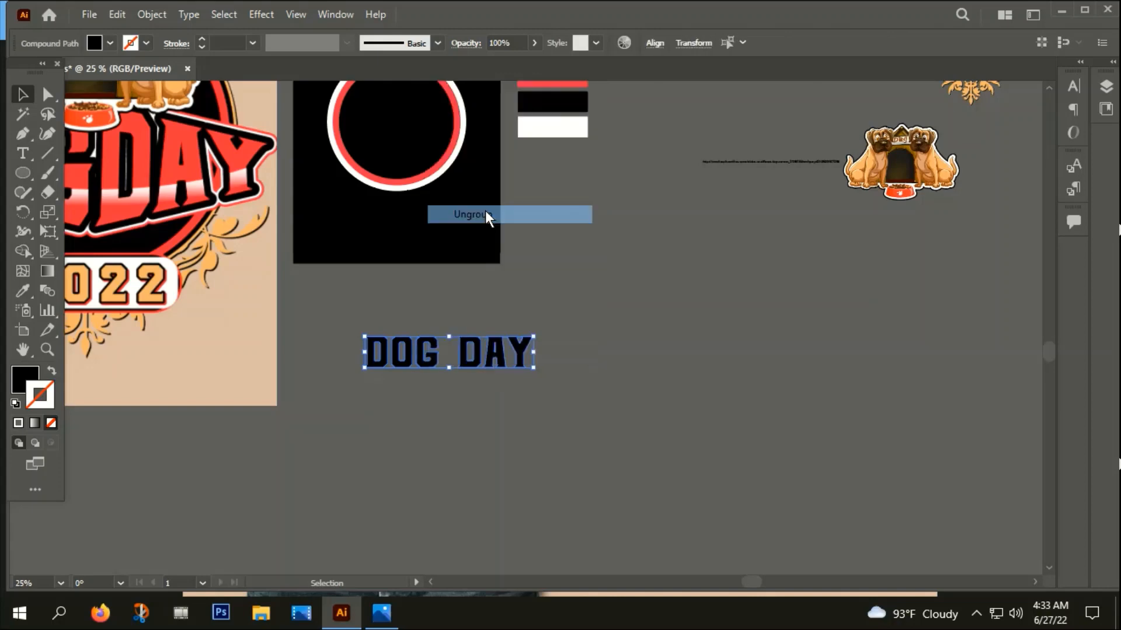
left_click(445, 463)
Group the outlined letters of DOG and of DAY as two separate word groups
left_click(414, 368)
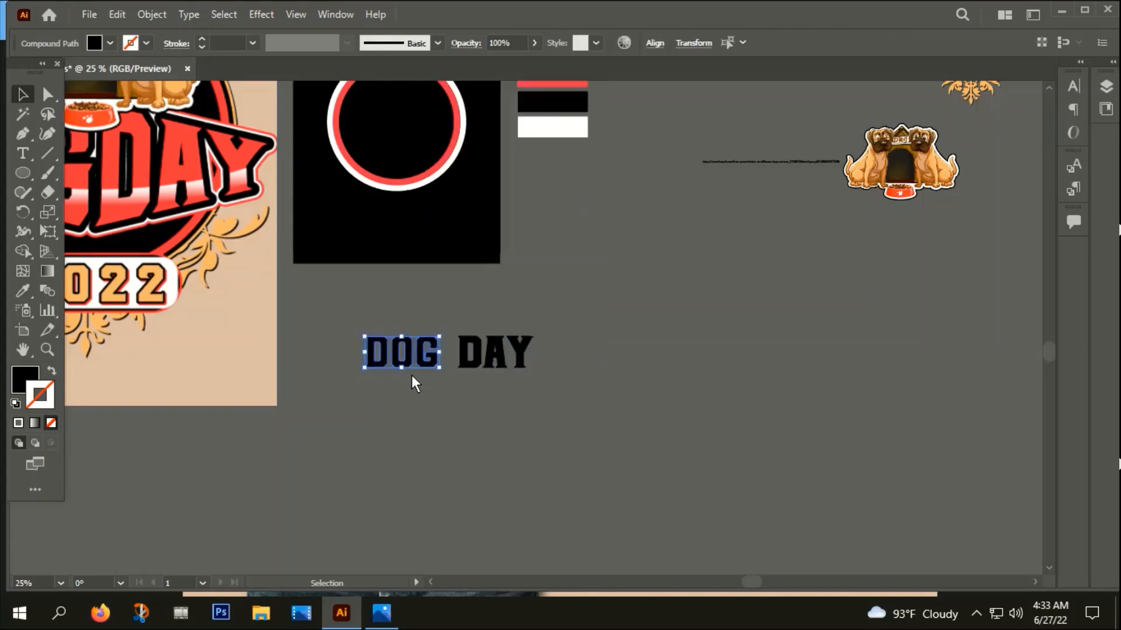
right_click(412, 374)
left_click(151, 14)
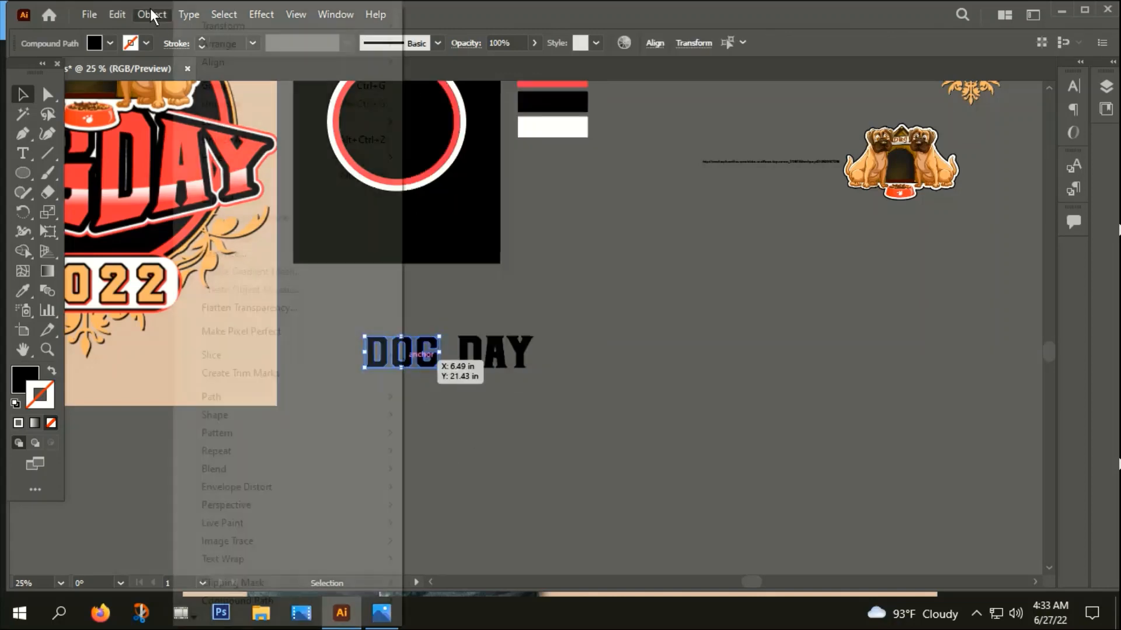
left_click(192, 83)
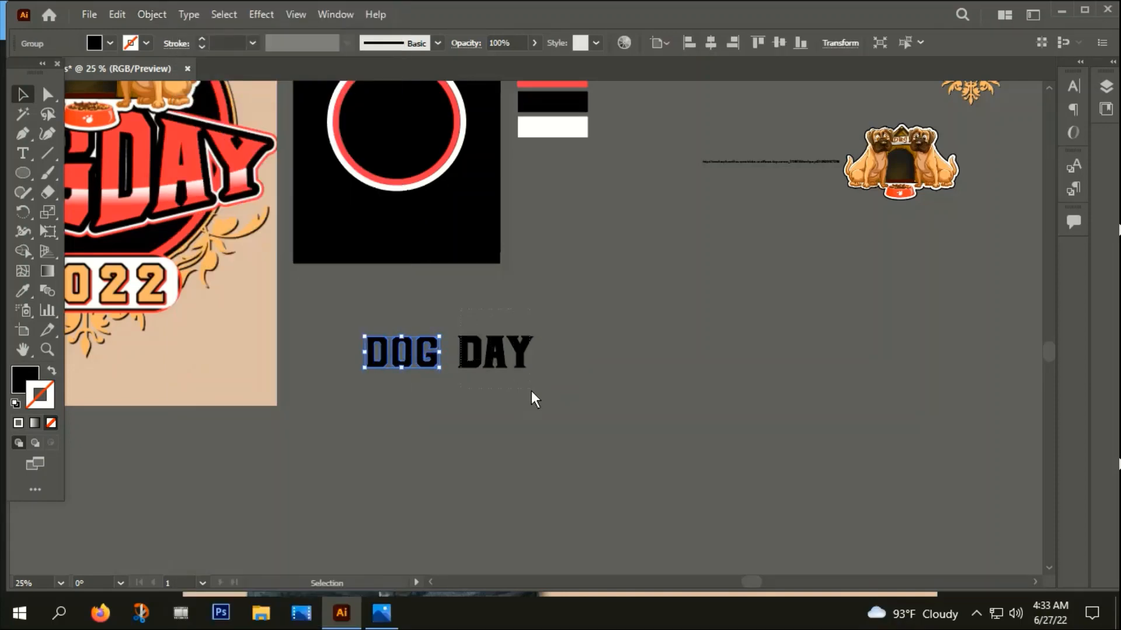
left_click(523, 359)
left_click(151, 15)
left_click(214, 81)
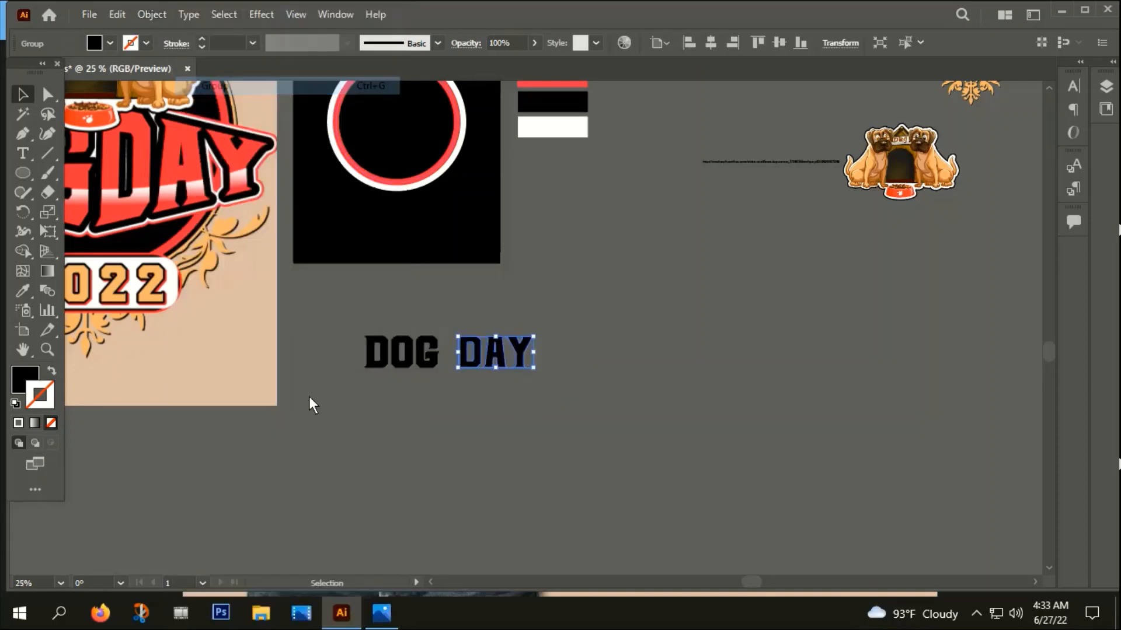
left_click(410, 417)
Apply a horizontal Arc warp to the word DOG with 0% bend and 39% horizontal distortion
left_click(400, 358)
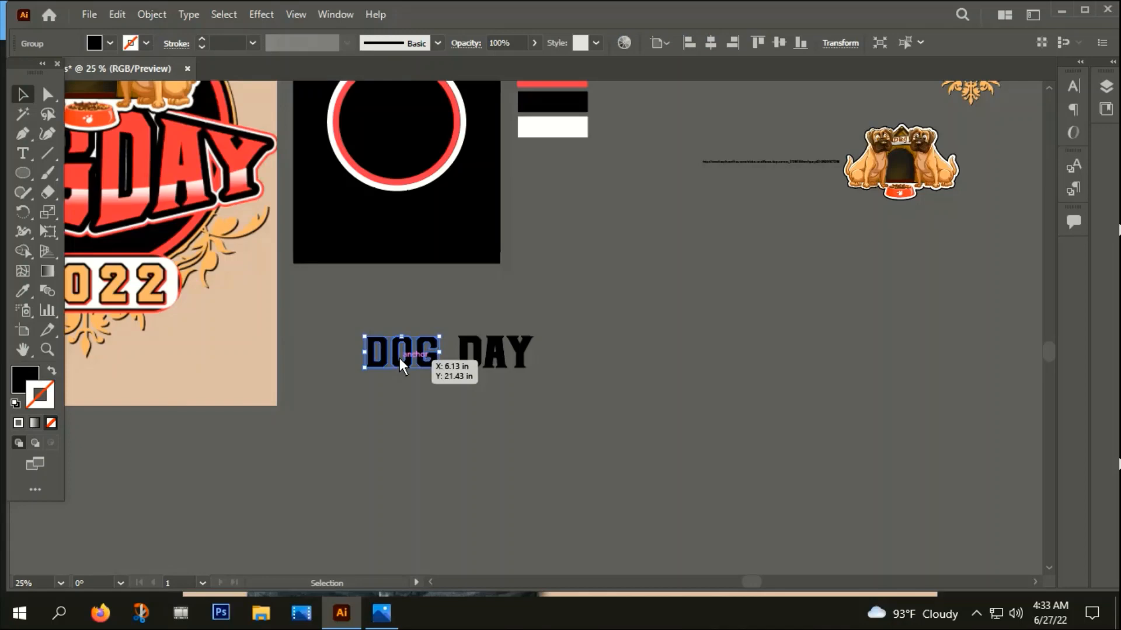
left_click(252, 15)
mouse_move(293, 225)
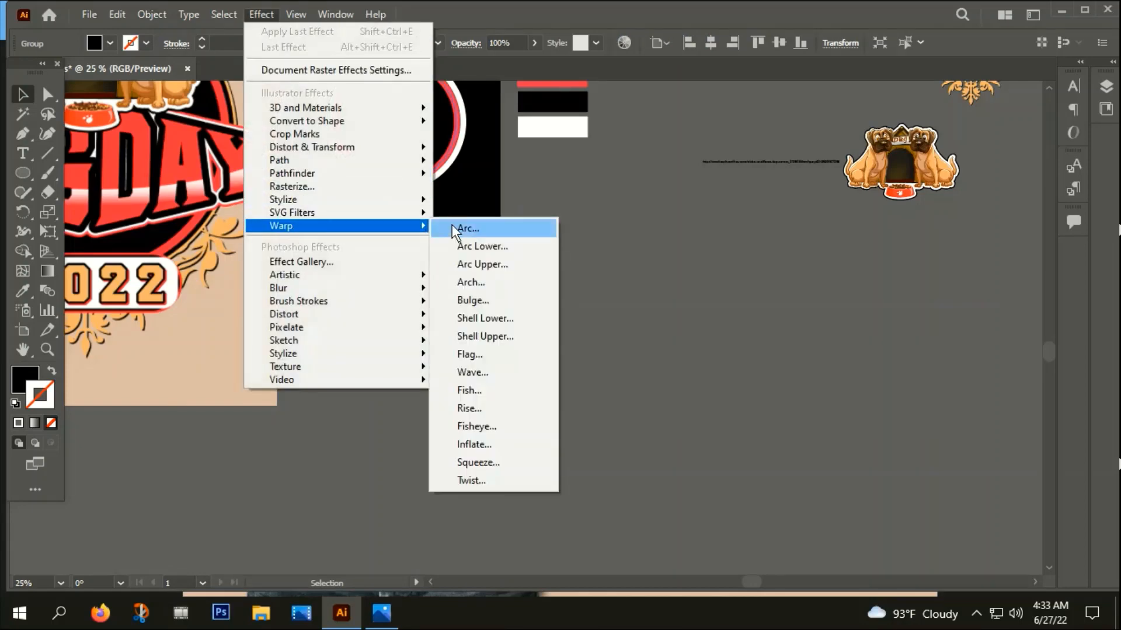
left_click(467, 227)
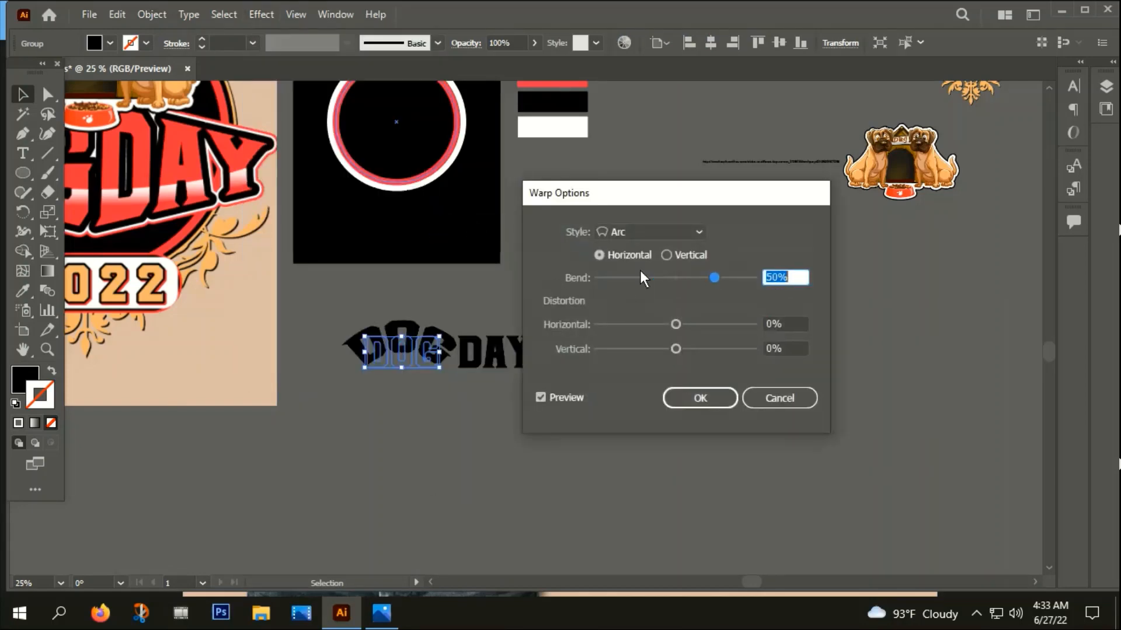
left_click_drag(715, 278, 676, 277)
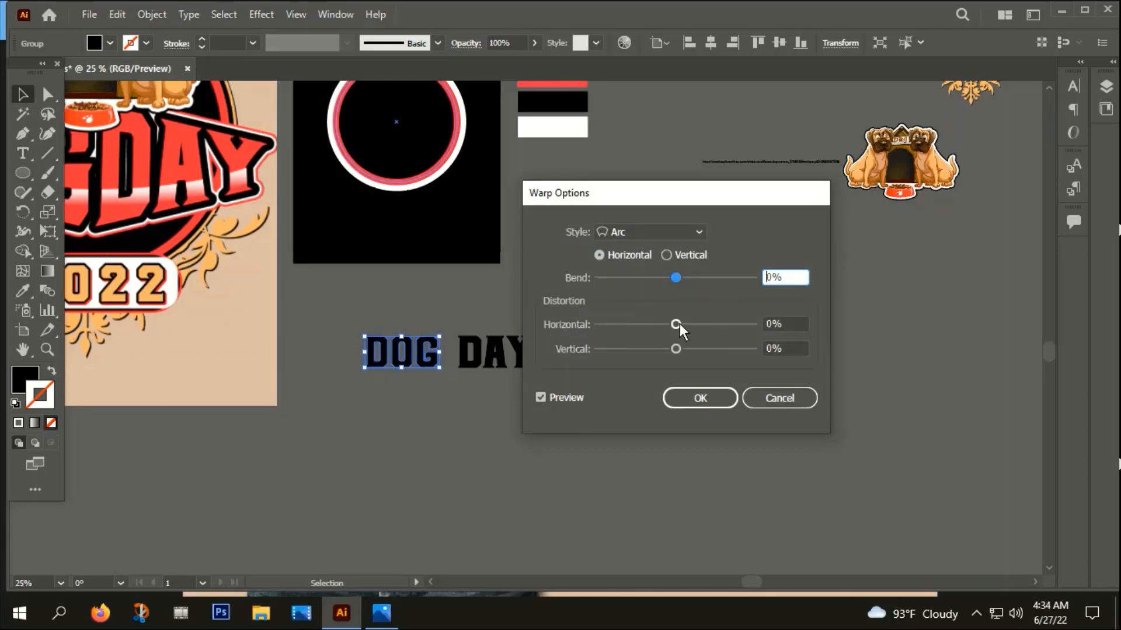
left_click_drag(676, 325, 704, 325)
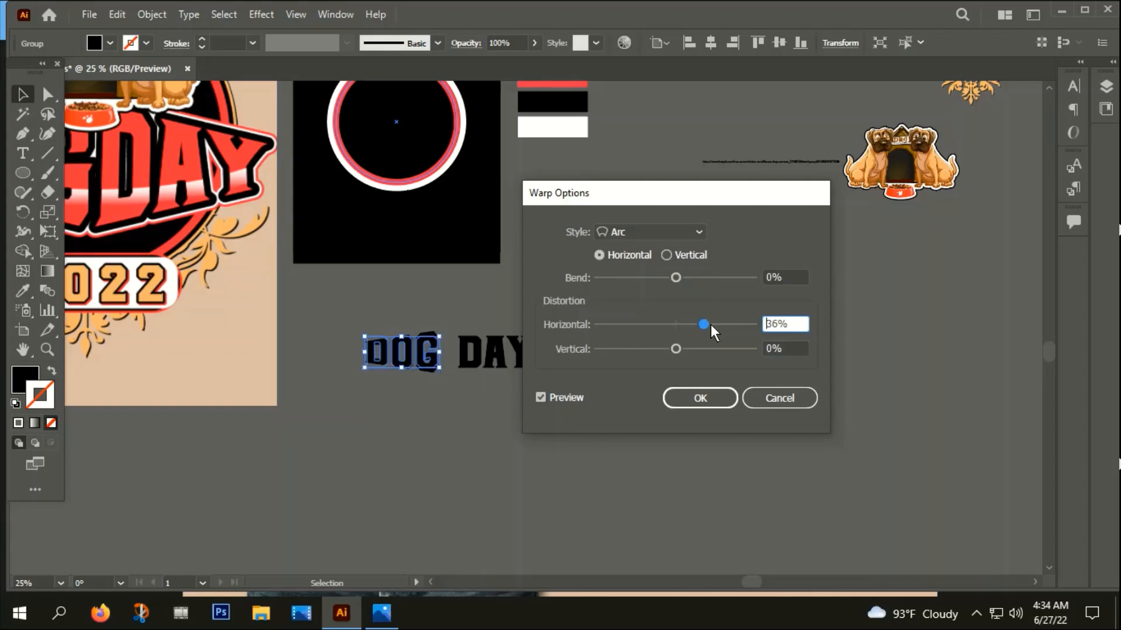
left_click_drag(705, 326, 706, 326)
left_click(699, 397)
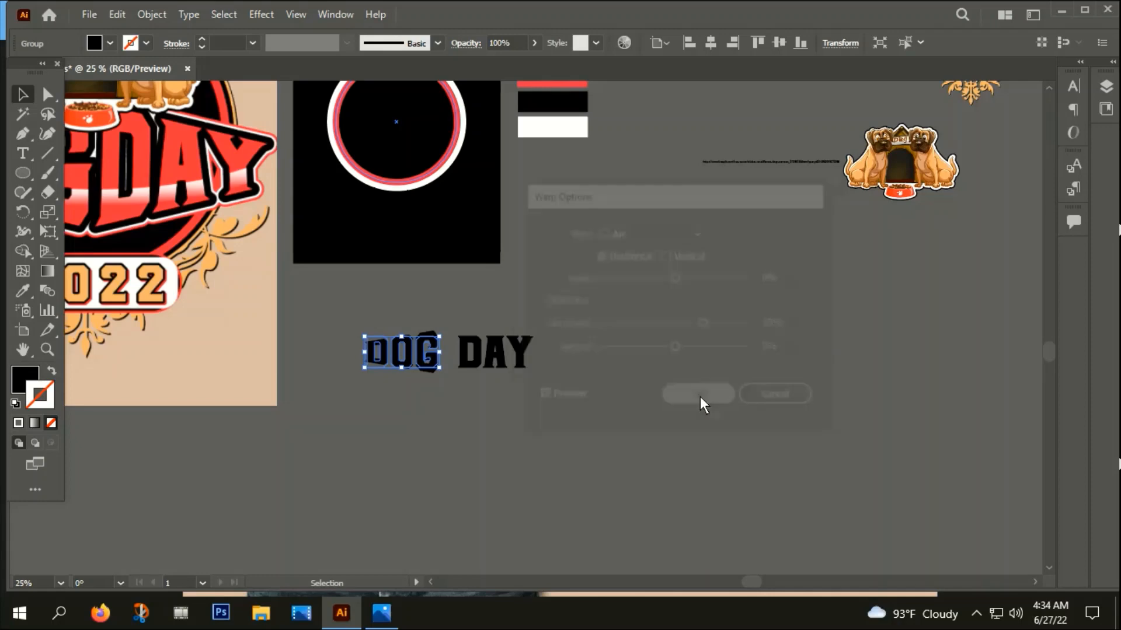
Expand the appearance of the warped word DOG and deselect it
left_click(150, 14)
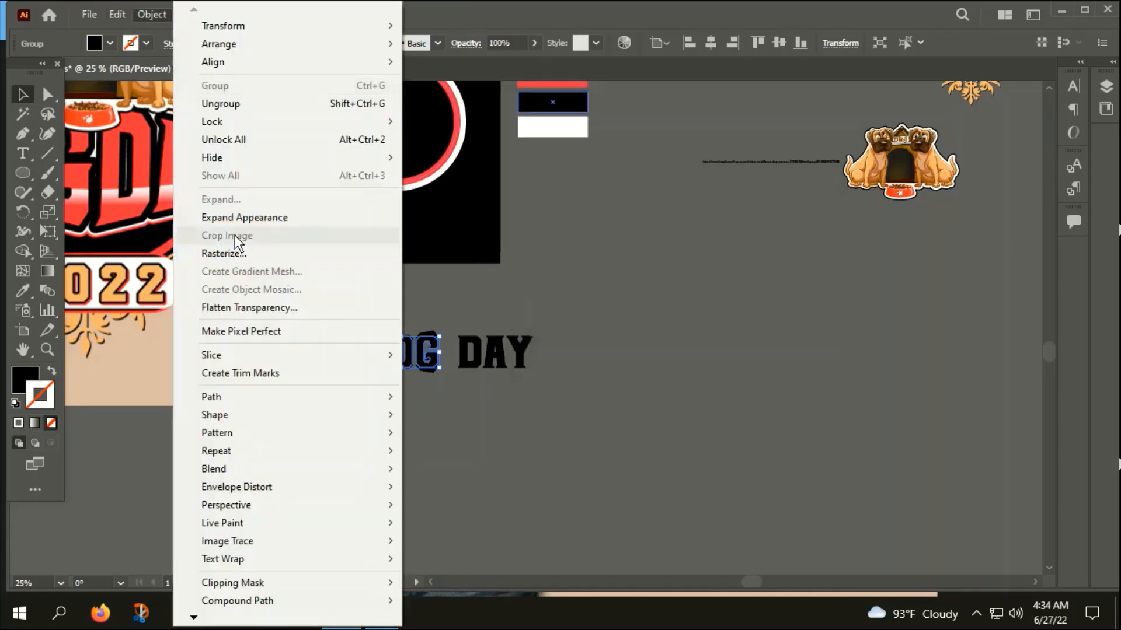
left_click(234, 219)
left_click(328, 439)
Apply a horizontal Arc warp to the word DAY with 0% bend and -40% horizontal distortion
left_click(487, 356)
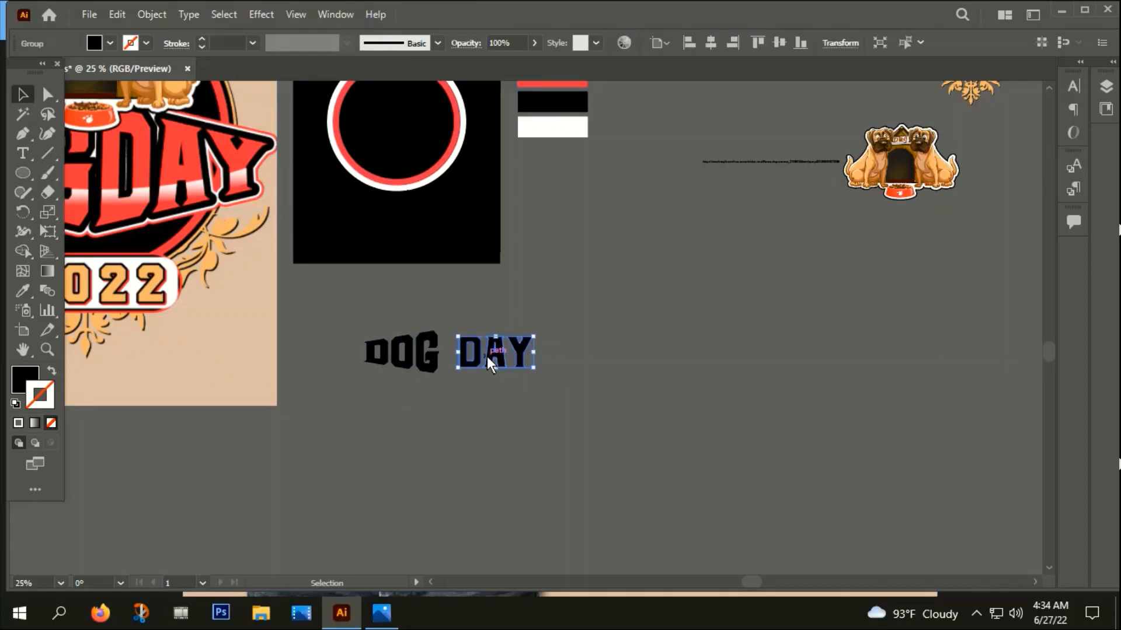
left_click(264, 14)
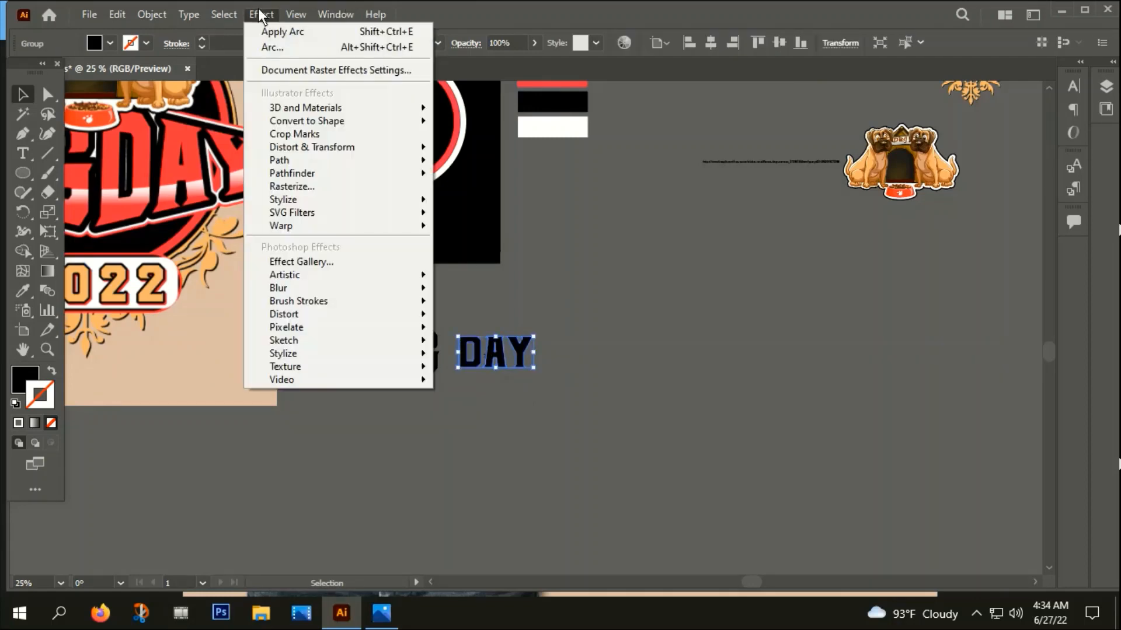
mouse_move(289, 226)
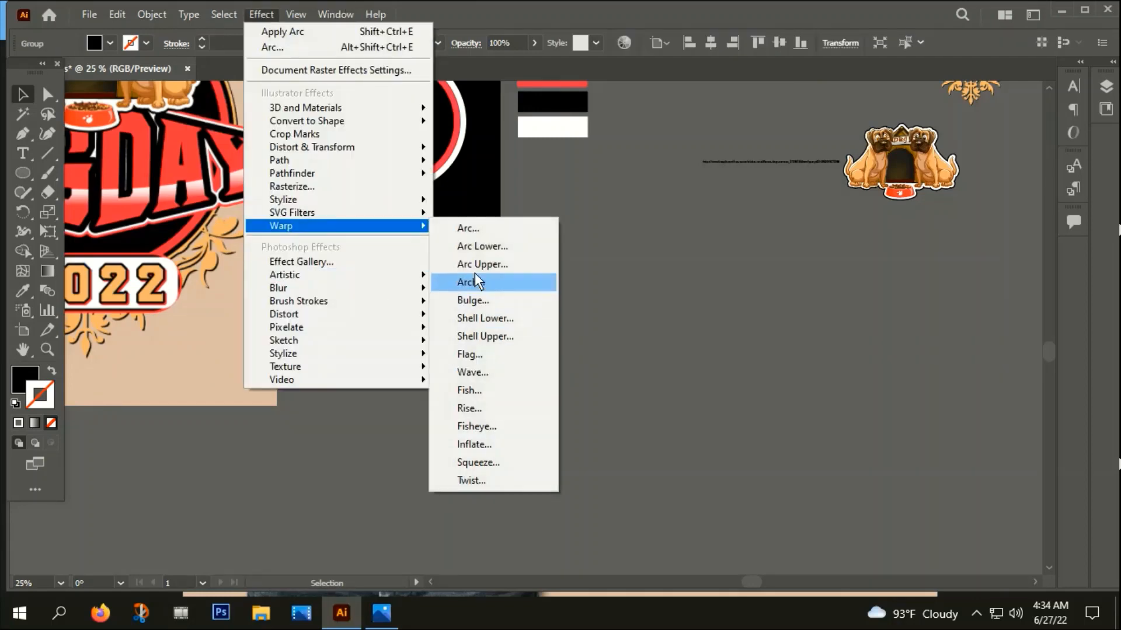
left_click(469, 228)
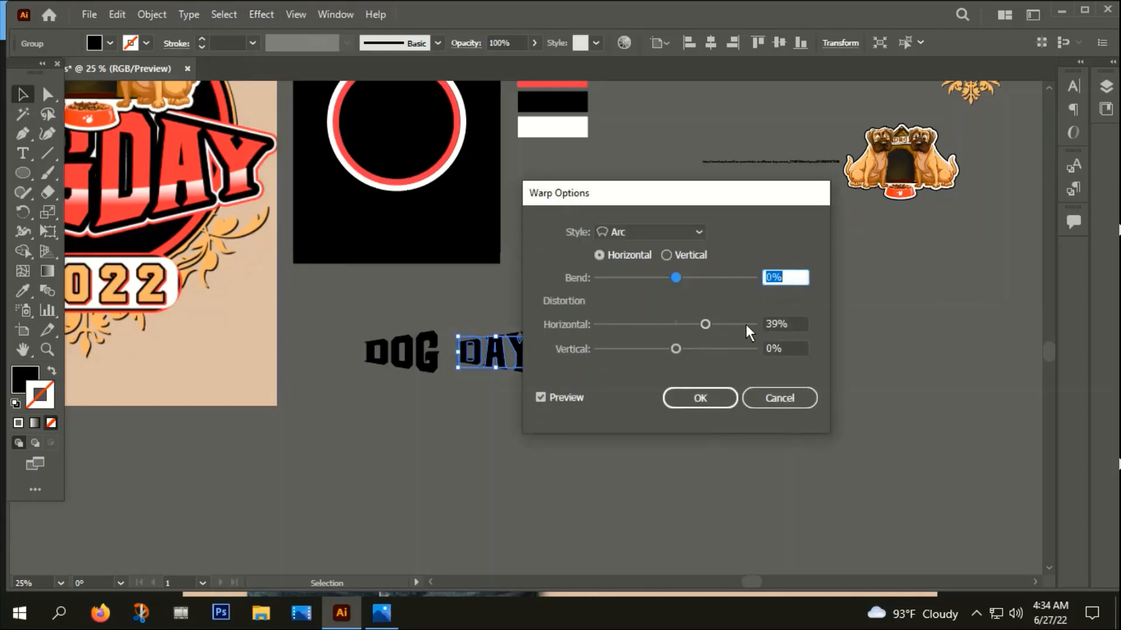
left_click_drag(706, 324, 647, 337)
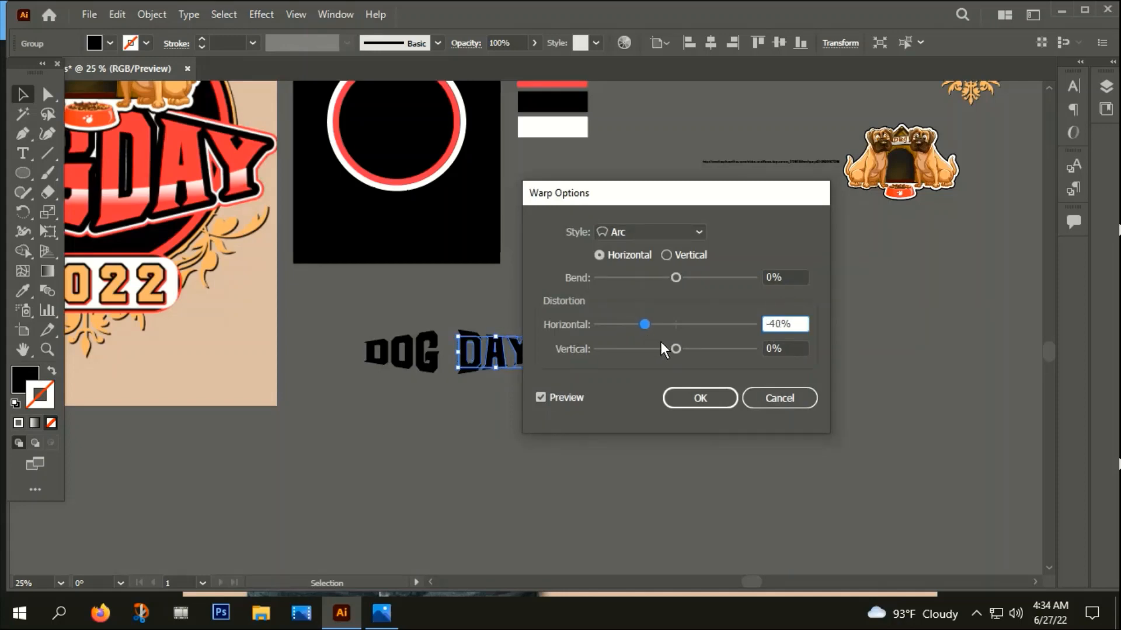
left_click(706, 401)
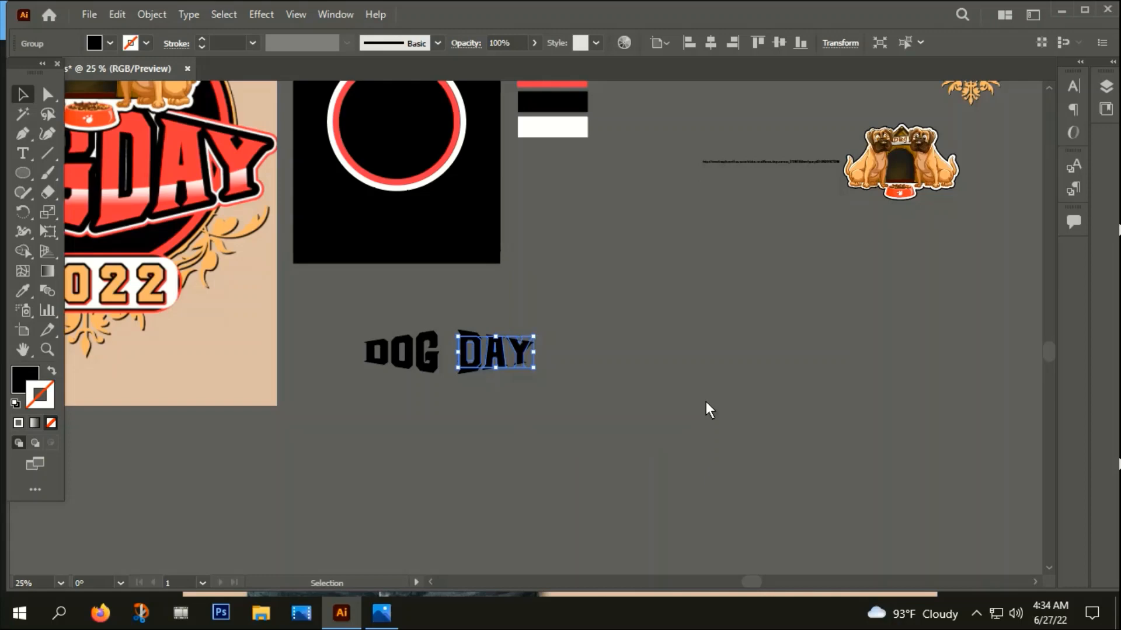
Expand the appearance of the warped word DAY and deselect it
left_click(151, 15)
left_click(245, 216)
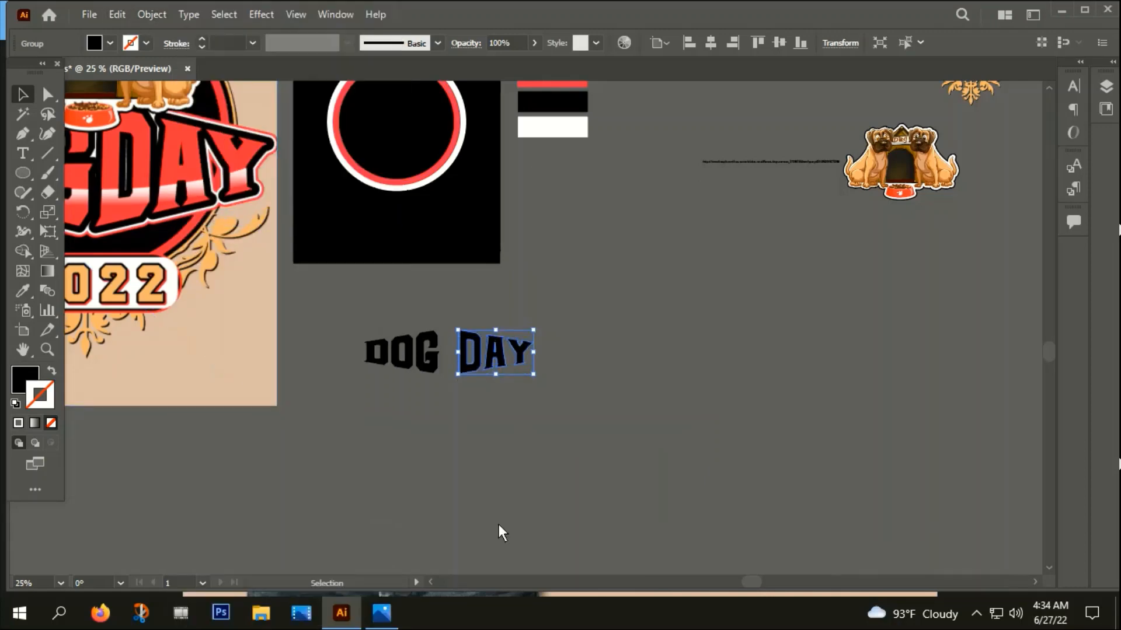
left_click(458, 476)
Move DAY close against the G of DOG and align the two words along their bottom edges
scroll(440, 363, "up", 3)
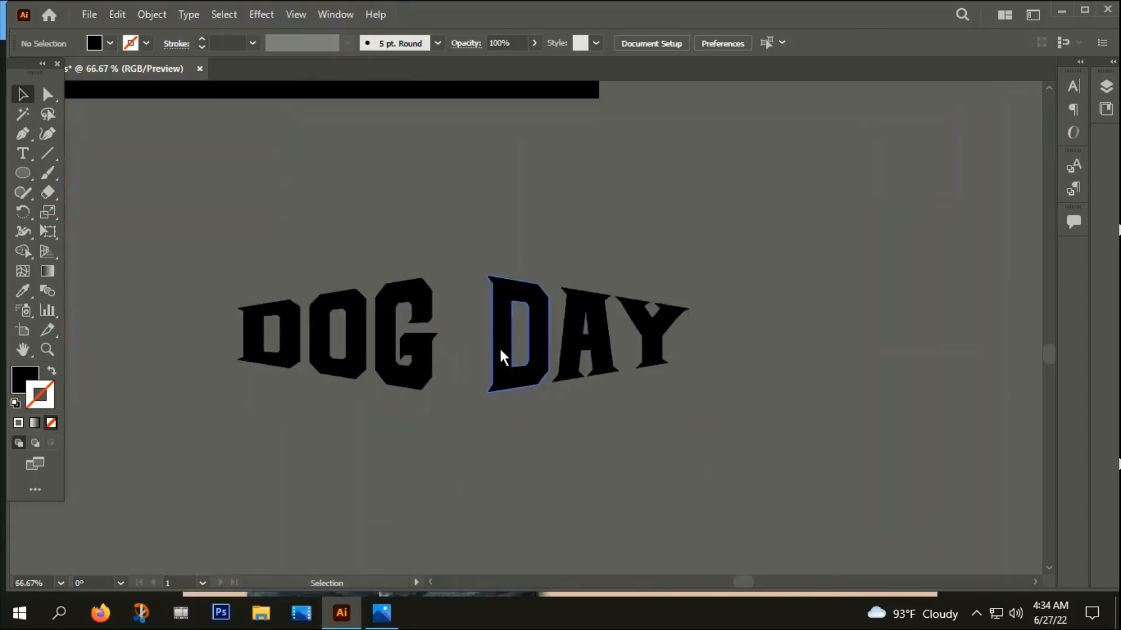
left_click_drag(500, 347, 453, 351)
left_click_drag(432, 467, 535, 285)
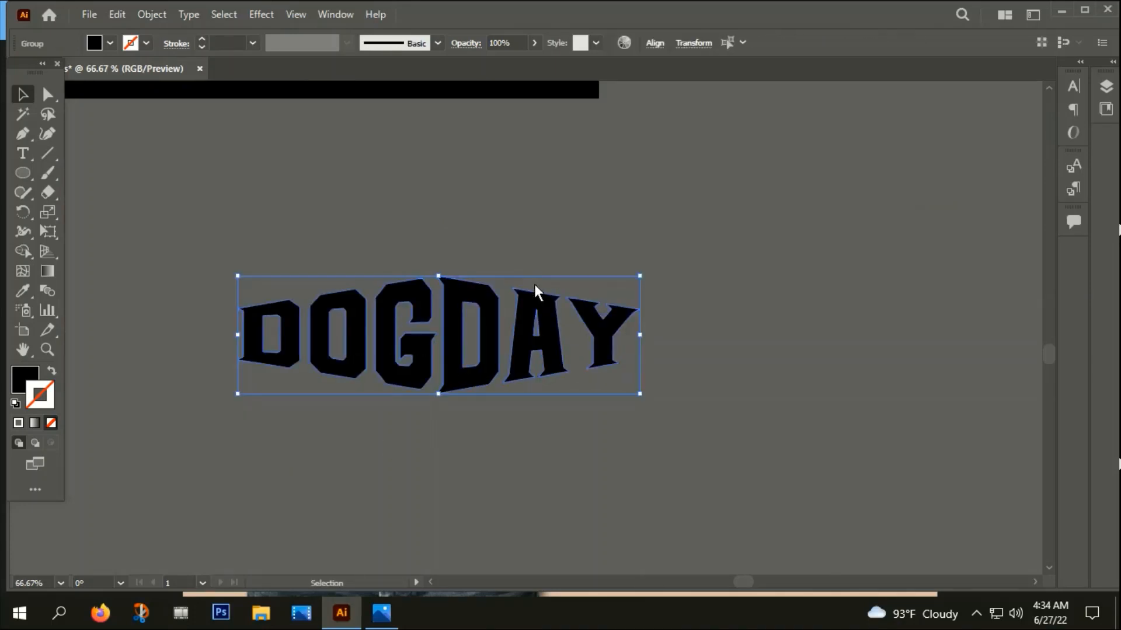
scroll(534, 285, "down", 1)
left_click(653, 43)
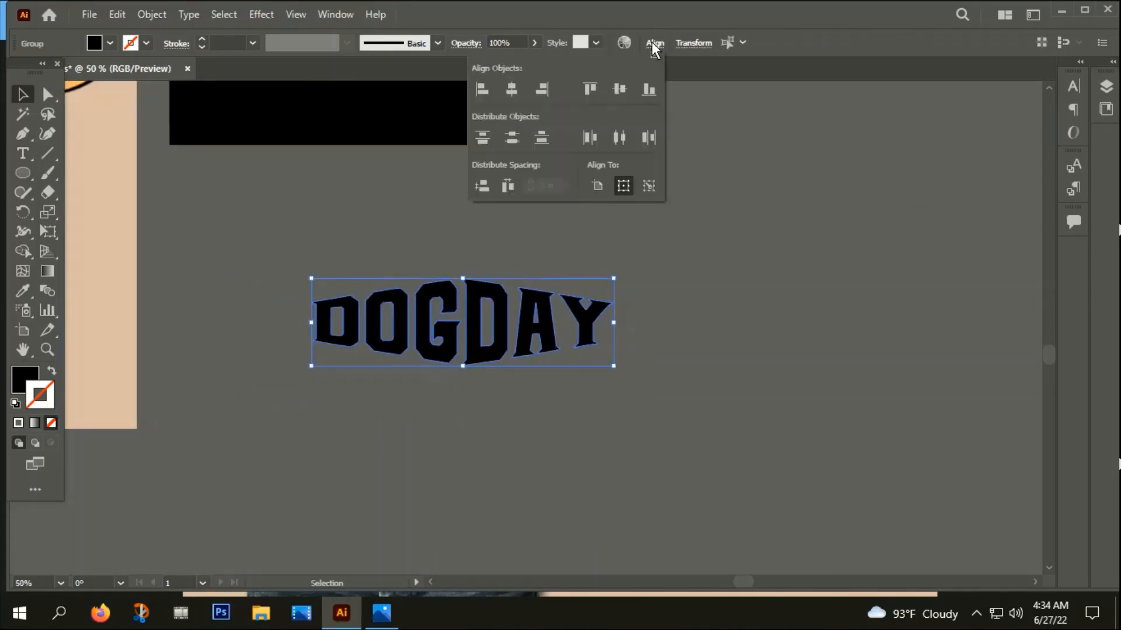
left_click(647, 94)
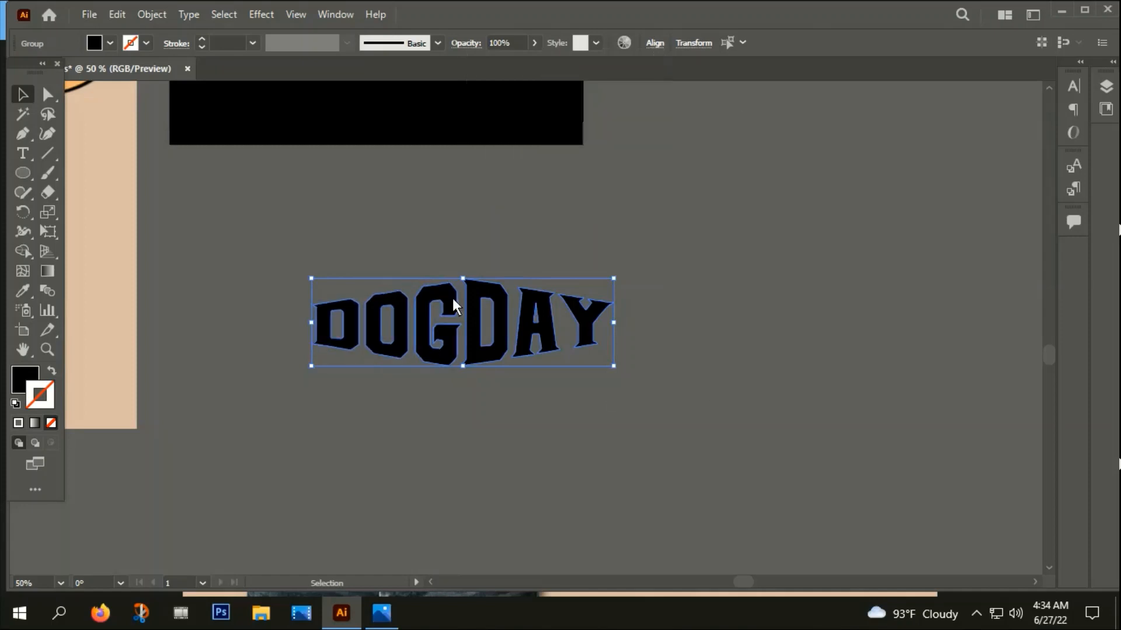
left_click(426, 416)
Group the words DOG and DAY and stretch the title slightly taller from its lower edge
right_click(590, 274)
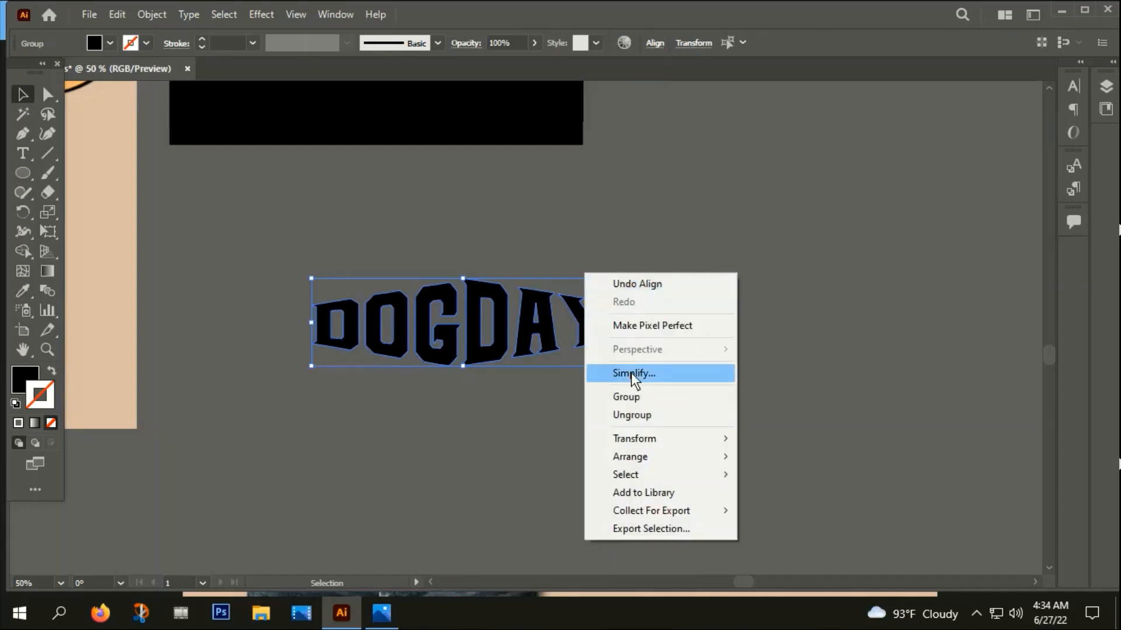
left_click(624, 396)
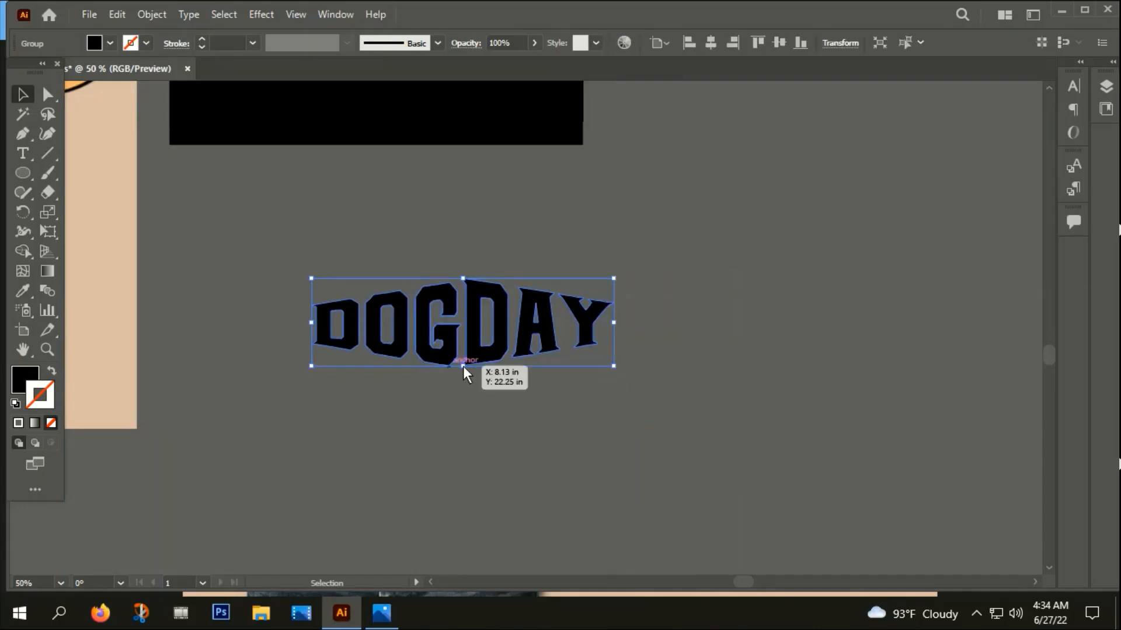
left_click_drag(463, 366, 463, 377)
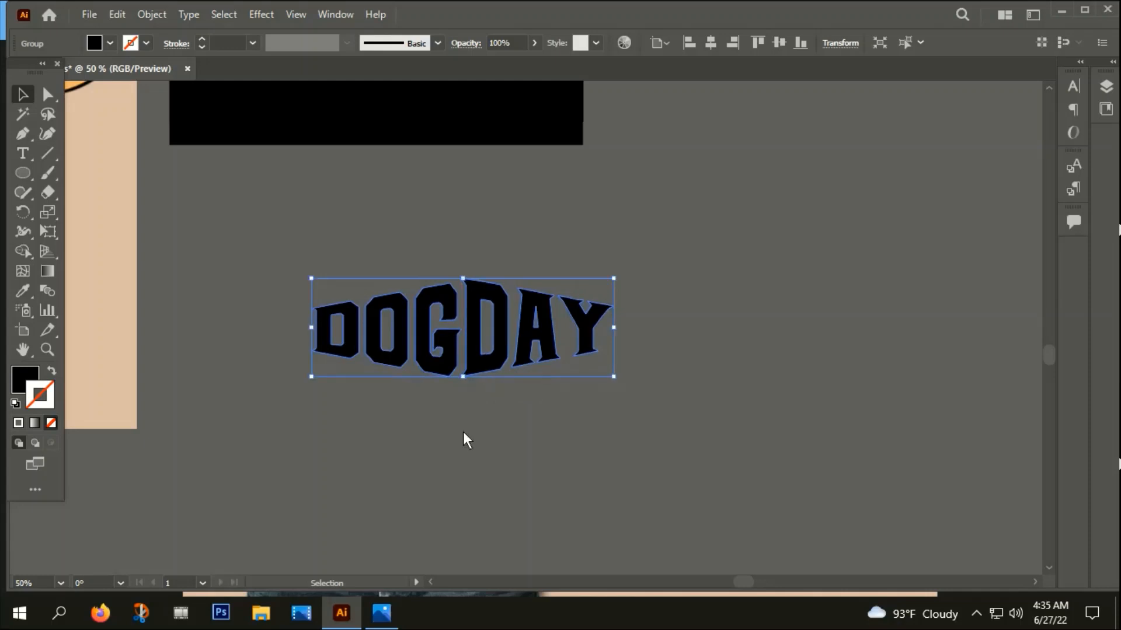
left_click(464, 432)
scroll(462, 387, "down", 3, "alt")
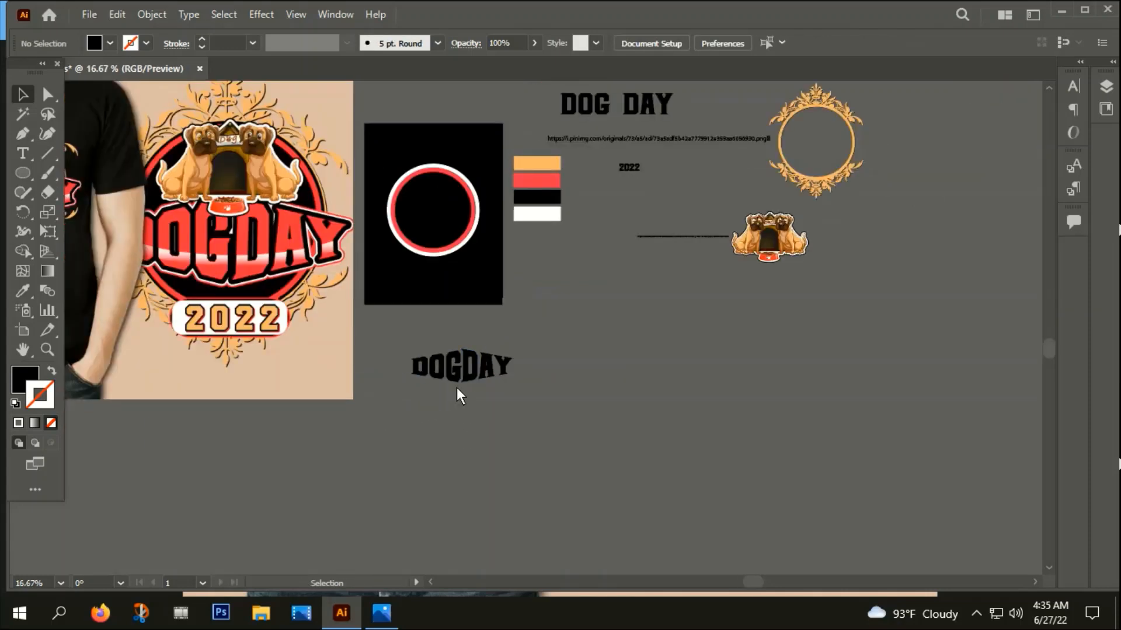
Fill the grouped DOGDAY title with the red from the color swatches
scroll(457, 390, "up", 4, "alt")
left_click(523, 295)
right_click(522, 296)
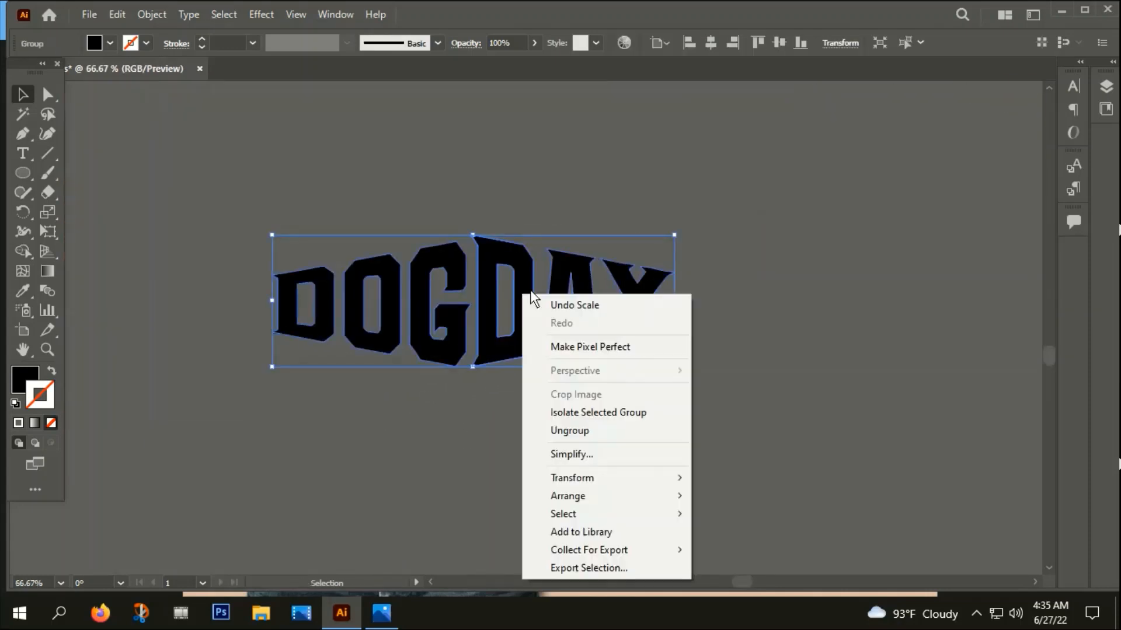
left_click(314, 393)
scroll(314, 394, "down", 4, "alt")
left_click_drag(364, 377, 362, 375)
scroll(353, 445, "left", 3)
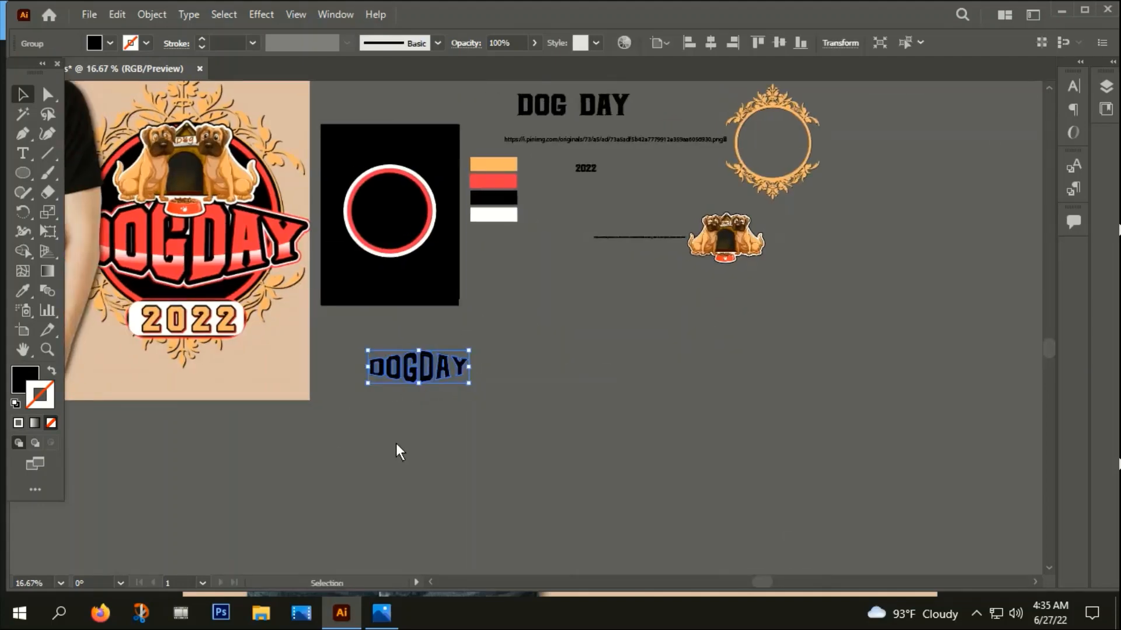
key("i")
left_click(488, 183)
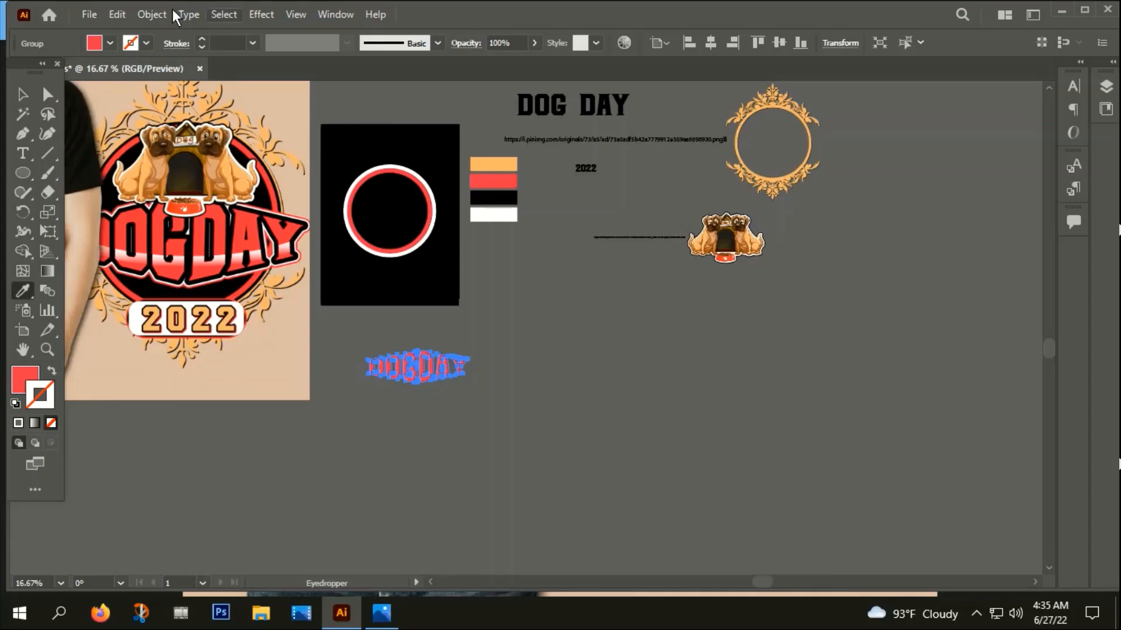
left_click(23, 94)
Center the DOGDAY title horizontally and vertically on the artboard and bring it in front of the rings
left_click(709, 43)
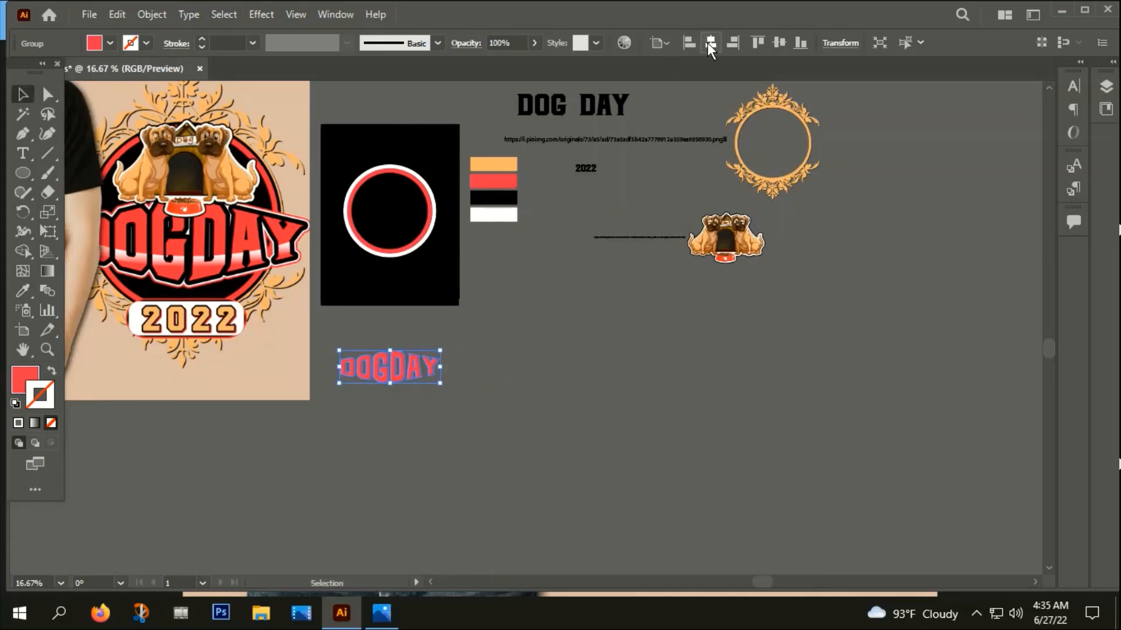
left_click(778, 42)
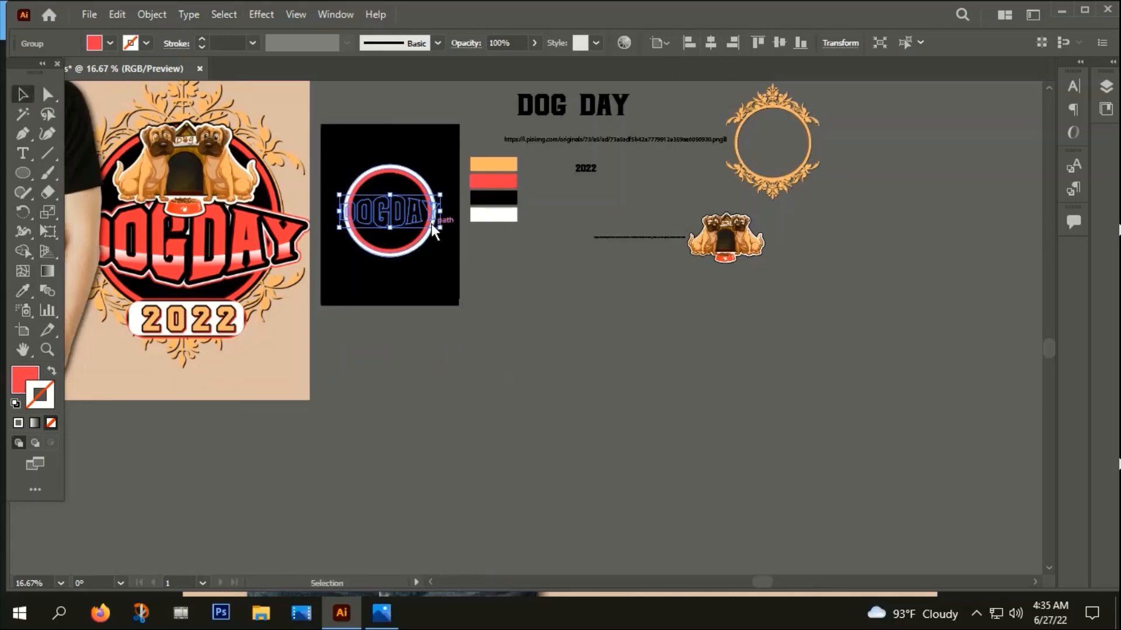
scroll(406, 208, "up", 3)
scroll(379, 219, "down", 3)
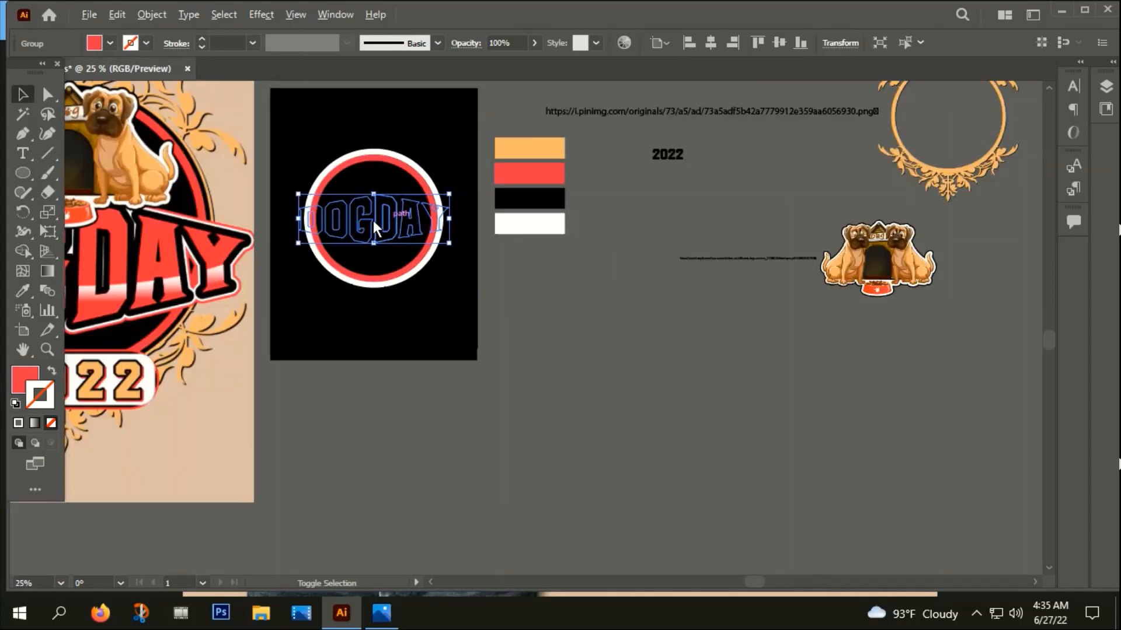
right_click(350, 216)
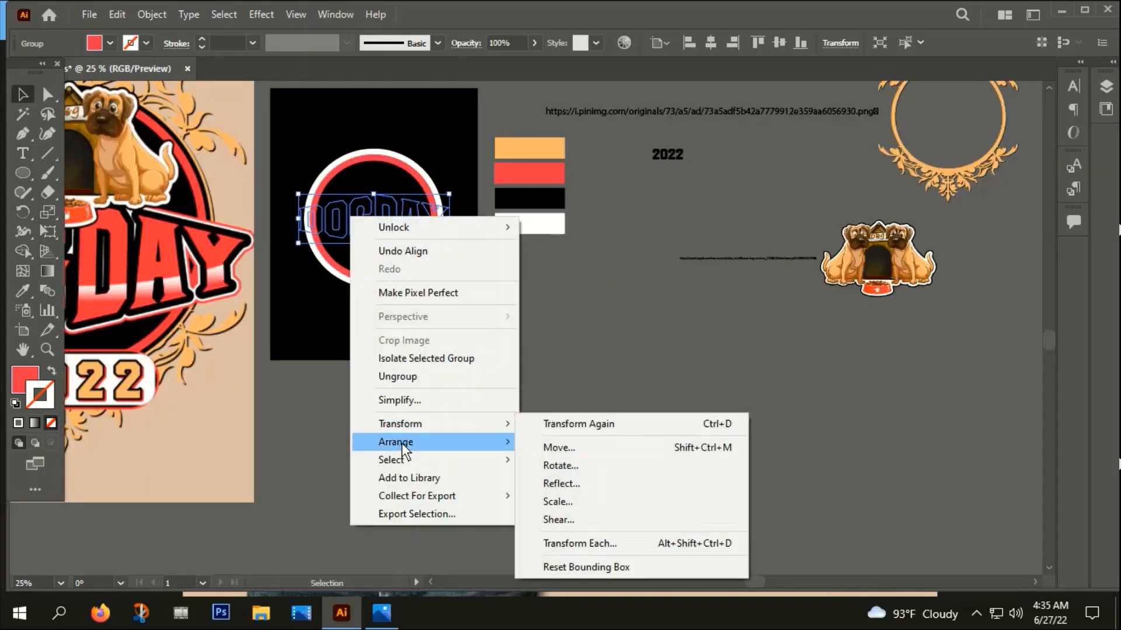
mouse_move(403, 443)
left_click(549, 444)
left_click(406, 397)
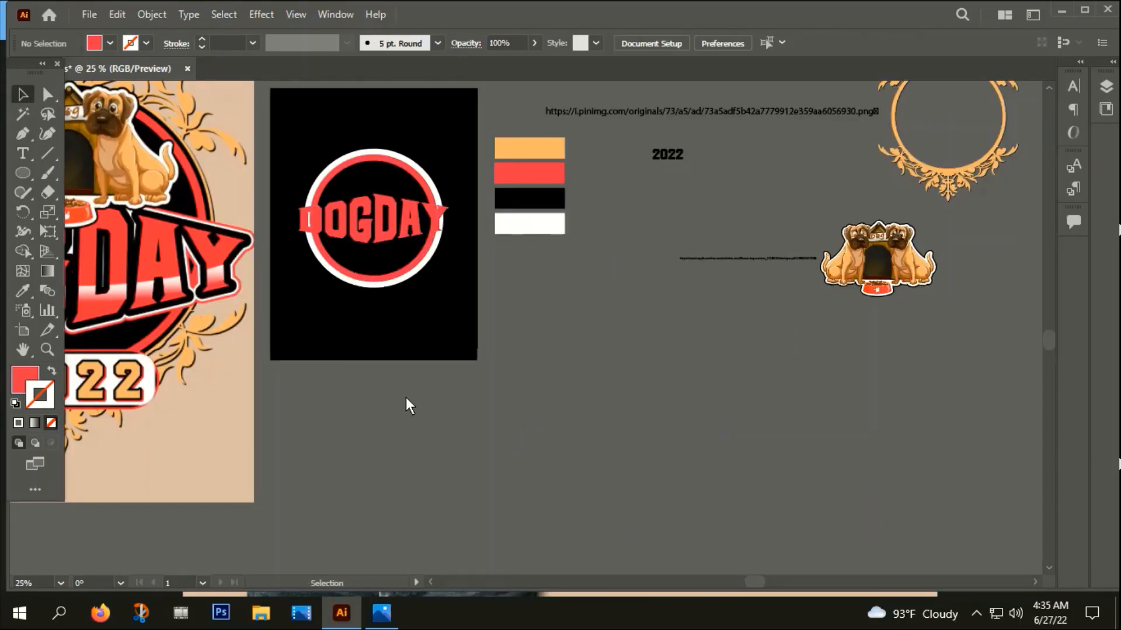
Offset the path of the DOGDAY title by 15 px with round joins
left_click_drag(405, 397, 556, 414)
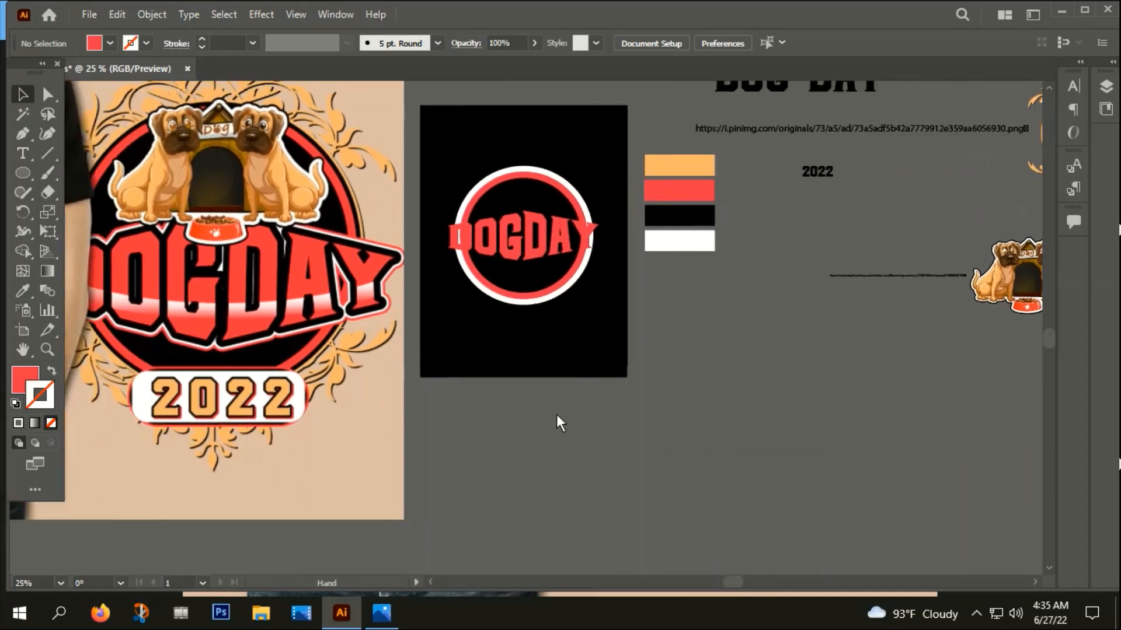
scroll(539, 238, "up", 3)
left_click(491, 260)
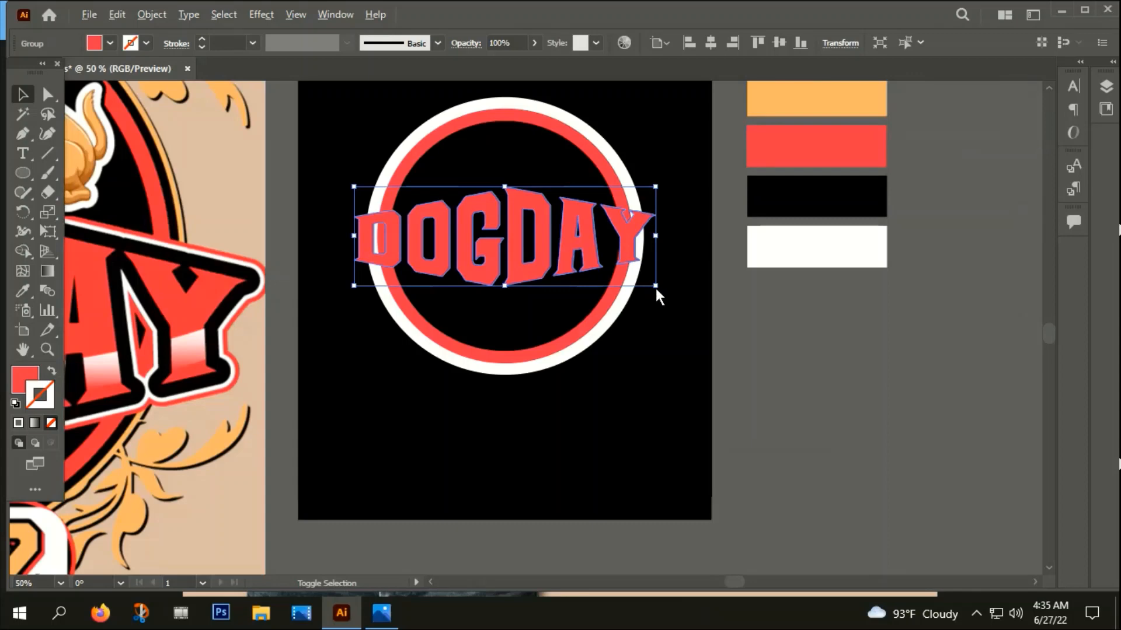
left_click_drag(656, 287, 656, 286)
scroll(657, 286, "down", 1)
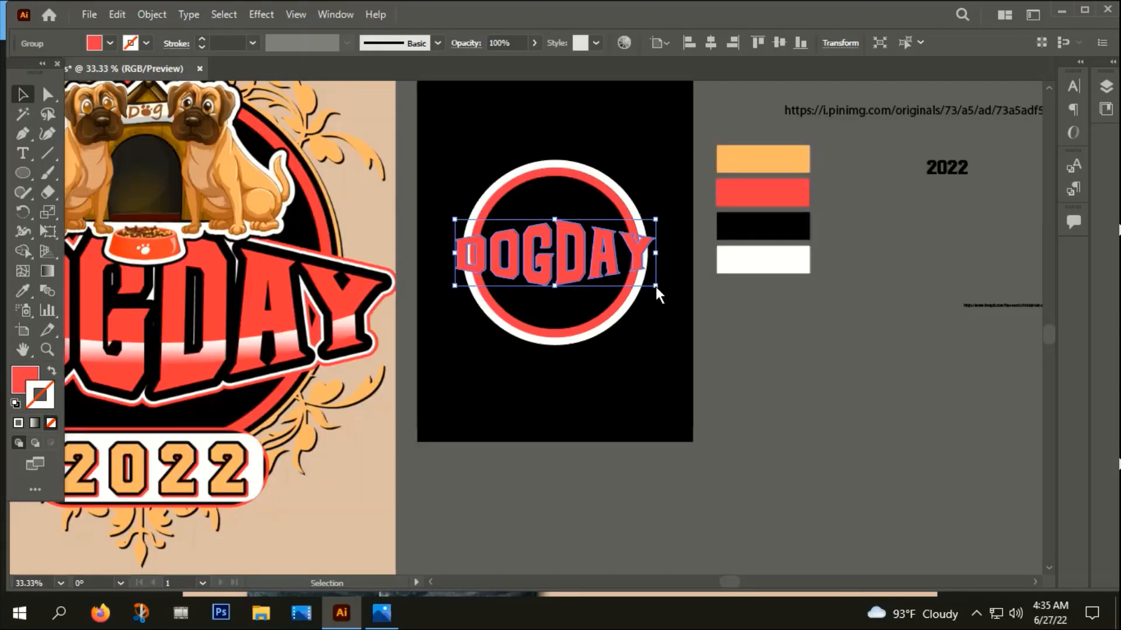
left_click(151, 14)
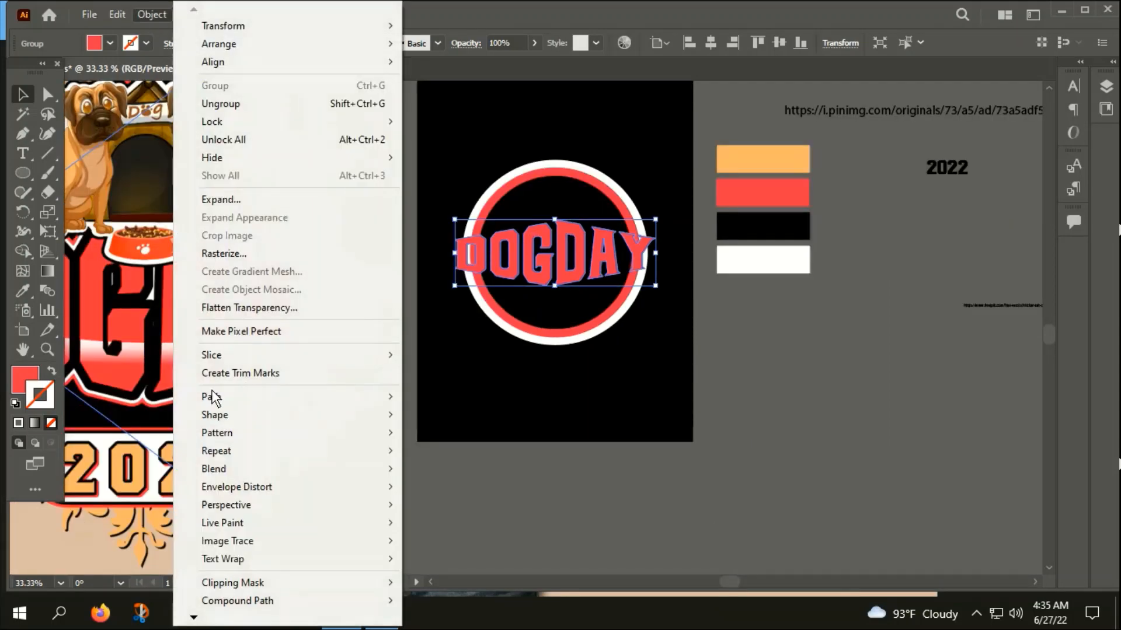
mouse_move(212, 401)
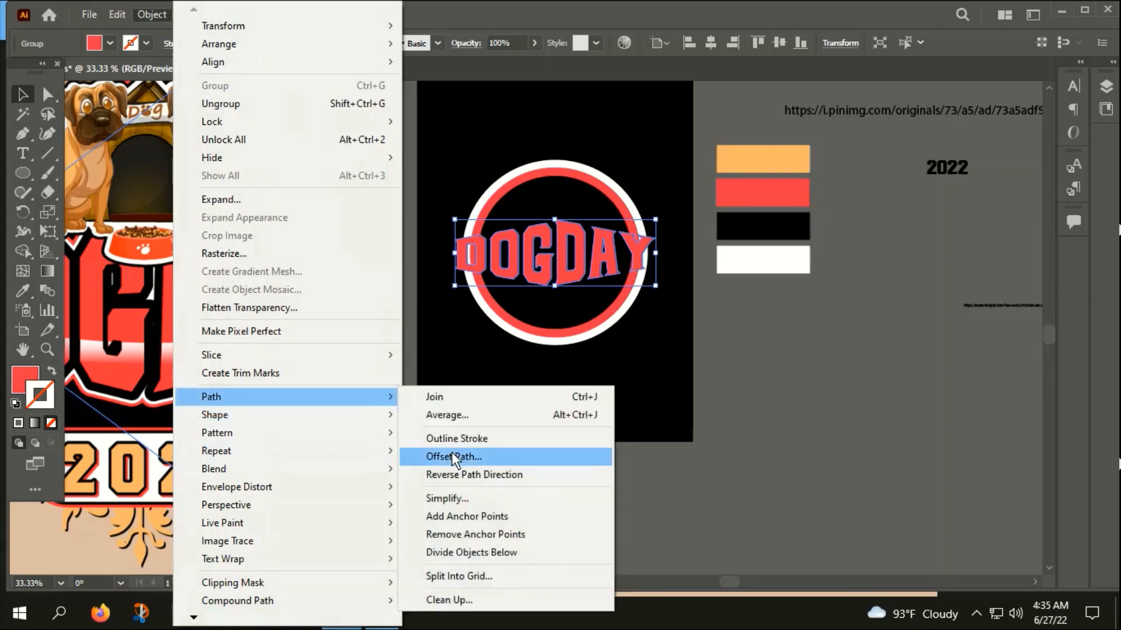
left_click(453, 456)
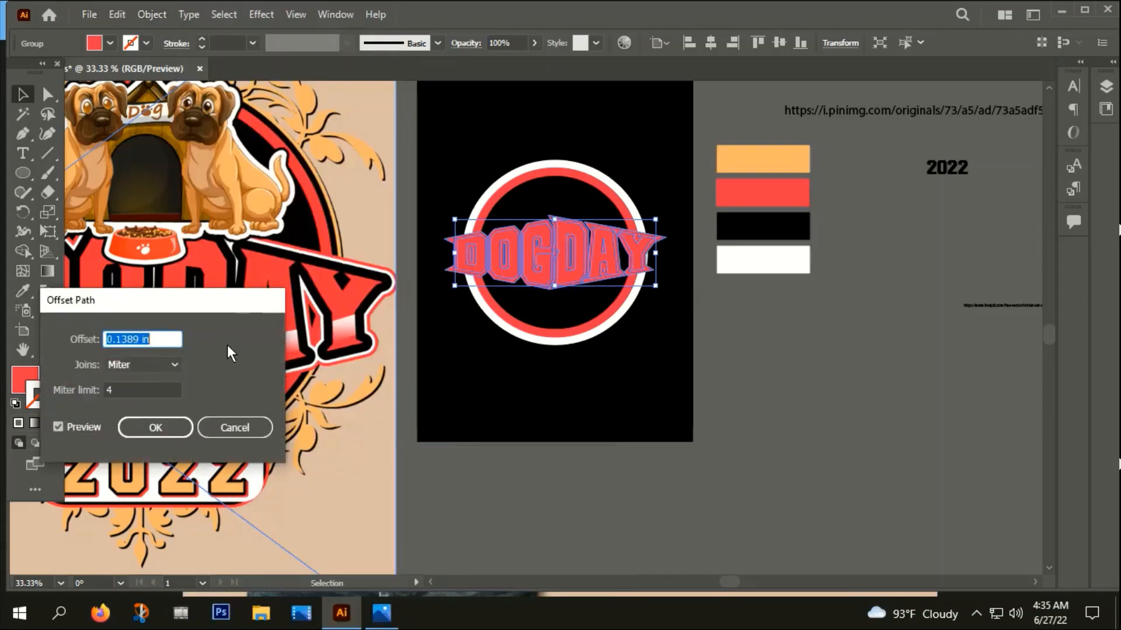
type("15px")
left_click(160, 363)
left_click(143, 395)
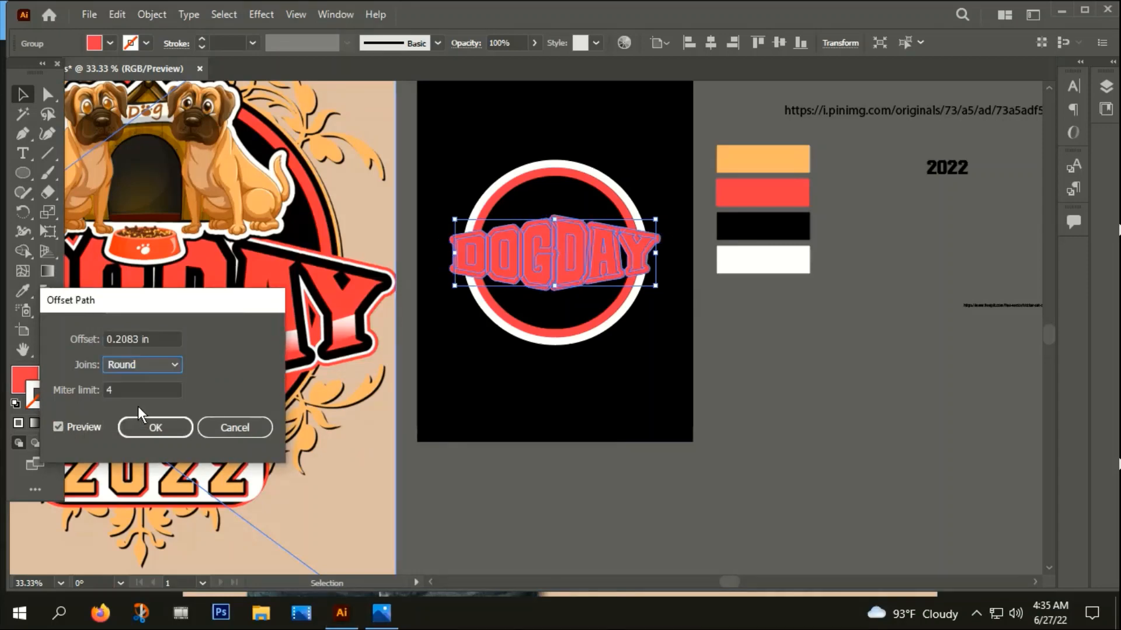
left_click(59, 423)
left_click(58, 423)
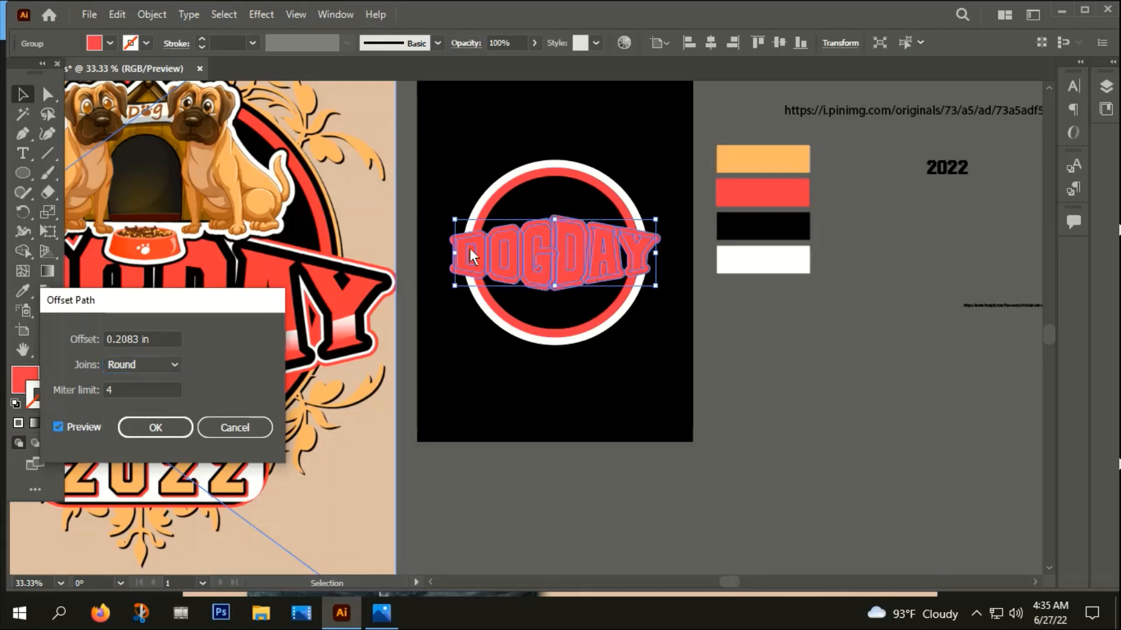
left_click(167, 428)
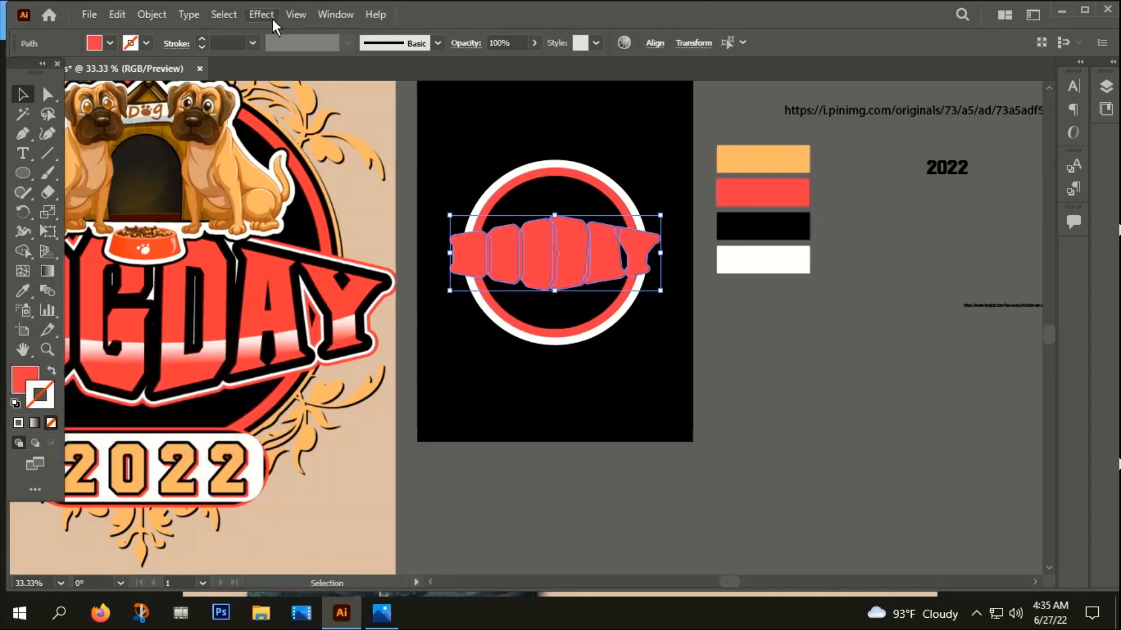
Unite the offset letter shapes into a single outline with Pathfinder
key("ctrl+shift+F9")
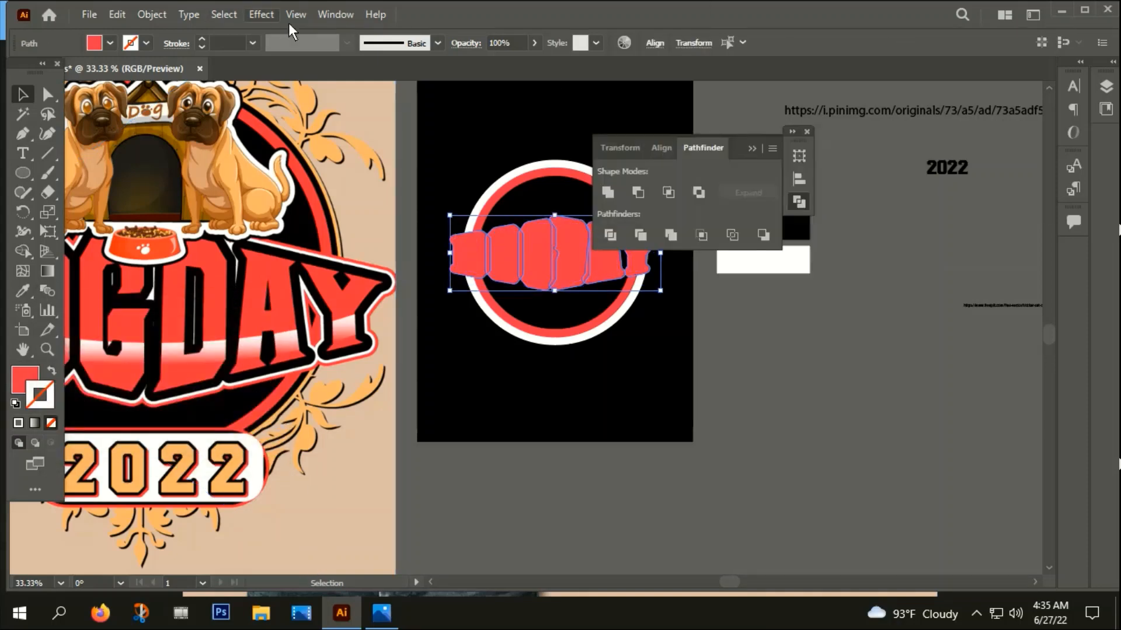
left_click(611, 233)
left_click(609, 198)
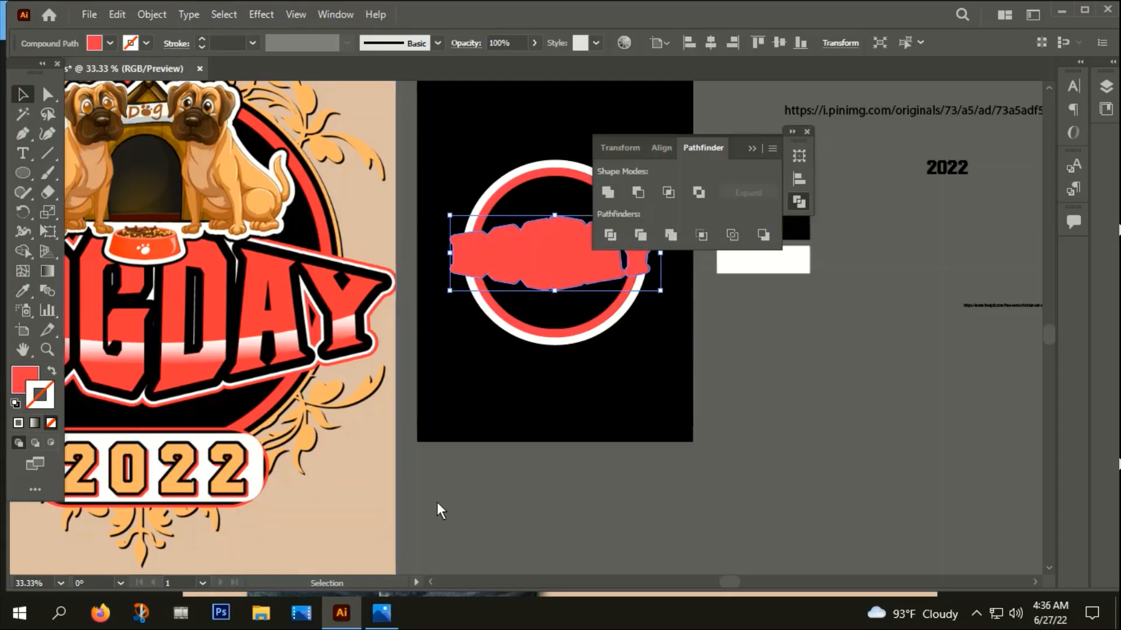
Fill the united outline with black and arrange it behind the red letters but in front of the rings
key("i")
left_click(603, 393)
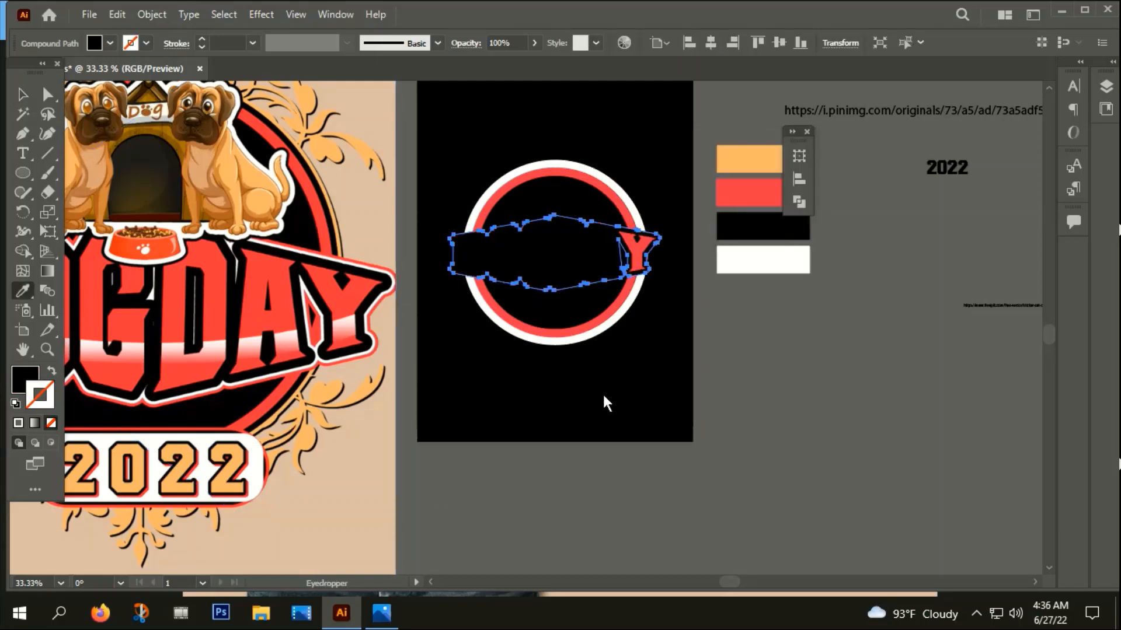
left_click(23, 95)
key("Delete")
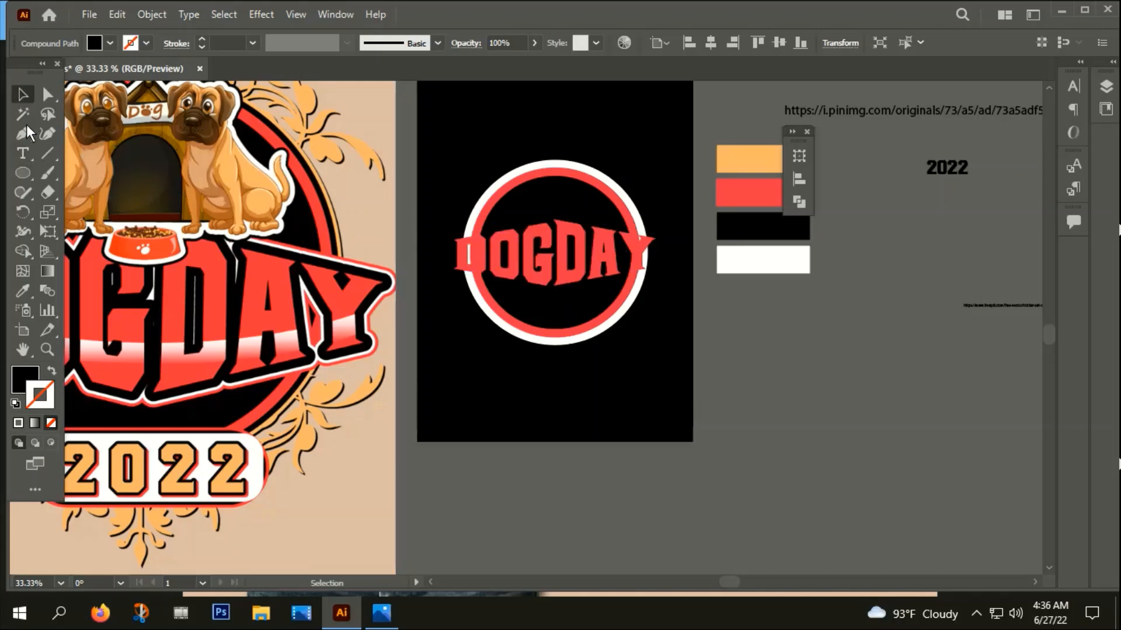
left_click(582, 248)
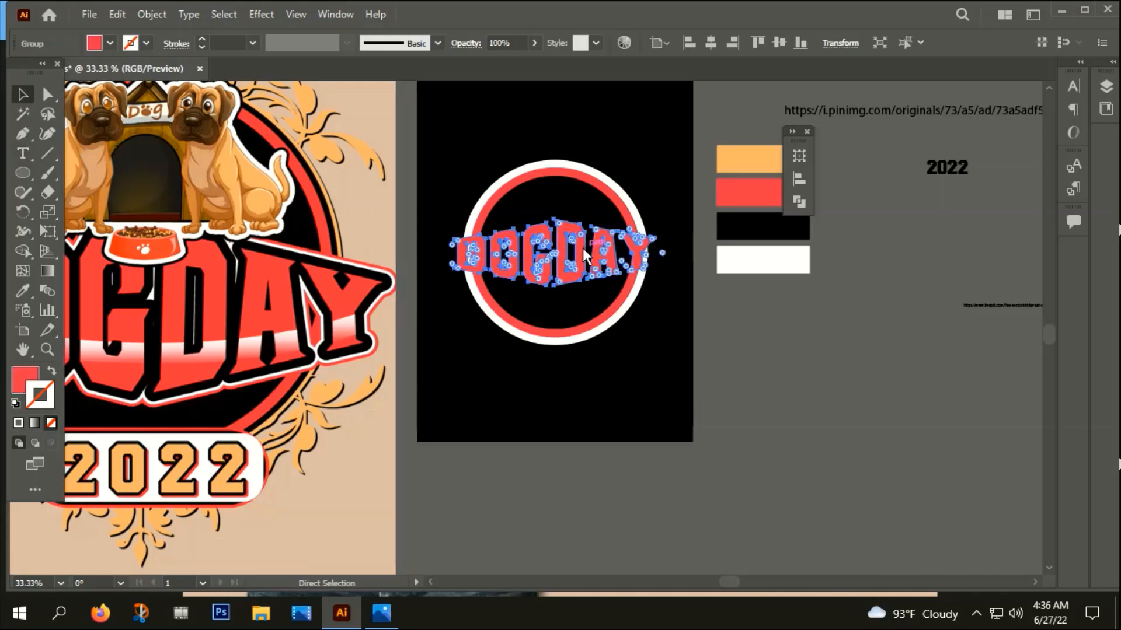
key("ctrl+b")
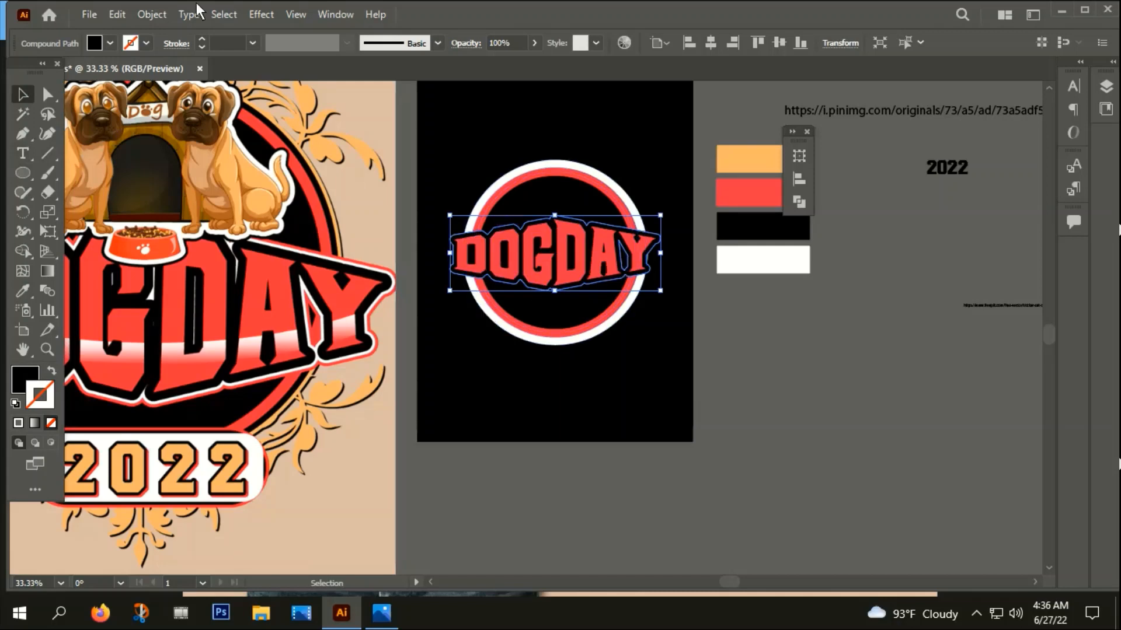
Offset the black title outline by 5 px with round joins and fill the new outline with white
left_click(153, 15)
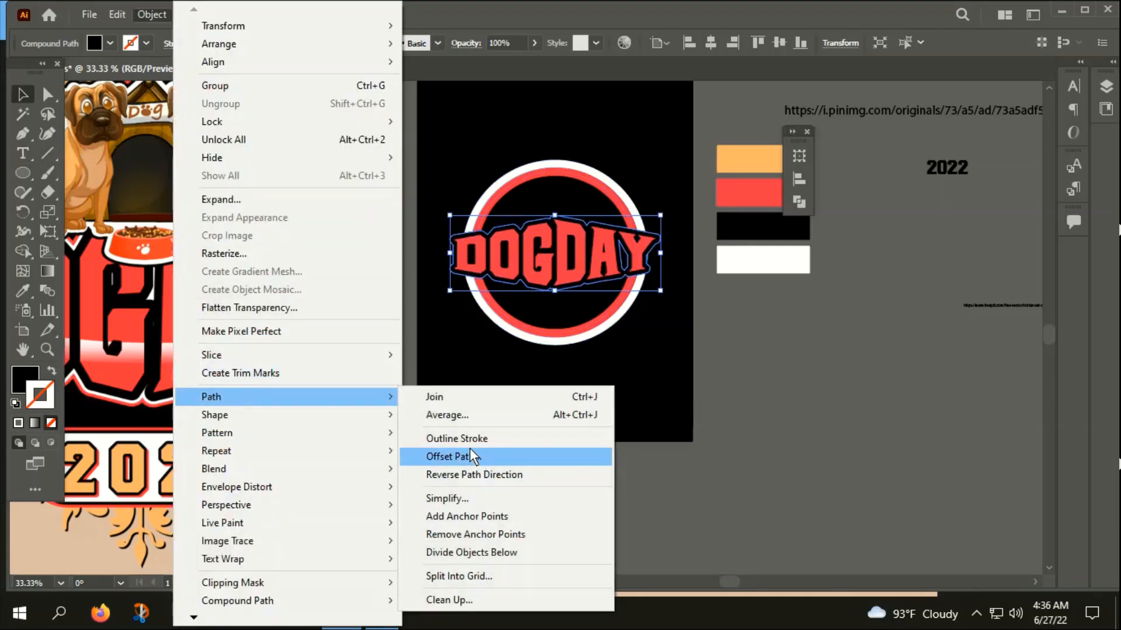
left_click(453, 458)
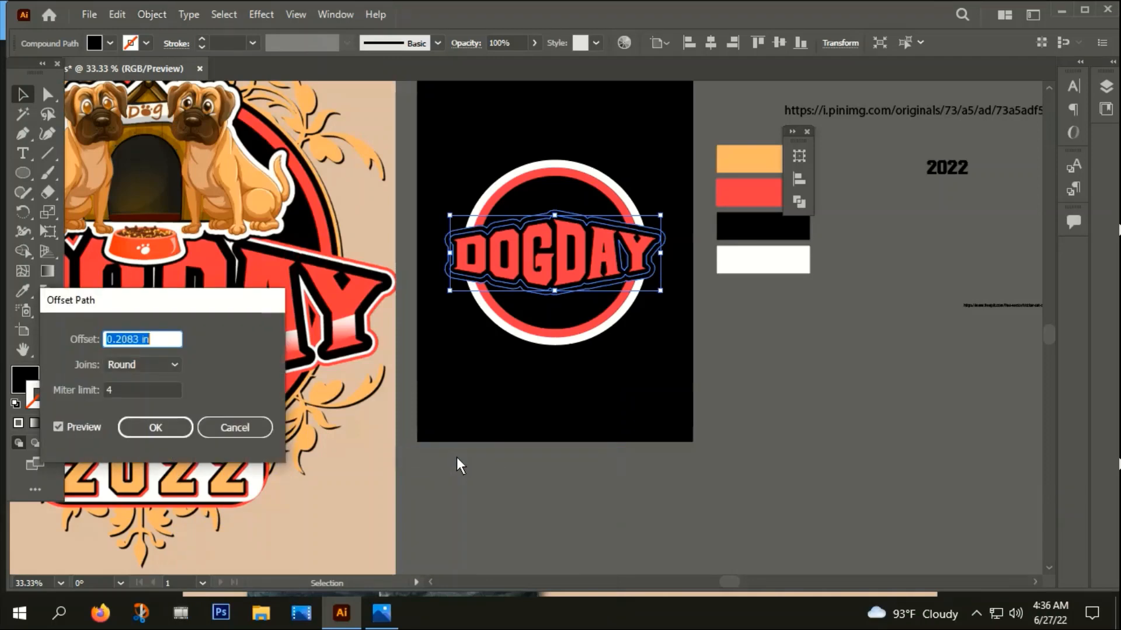
type("5px")
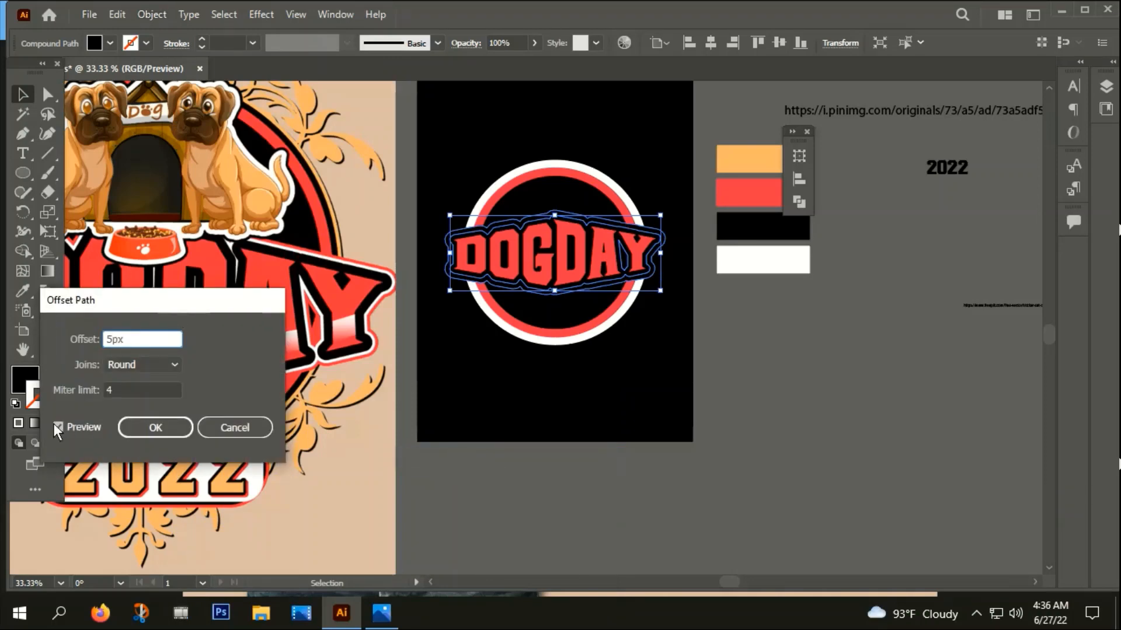
left_click(144, 429)
key("i")
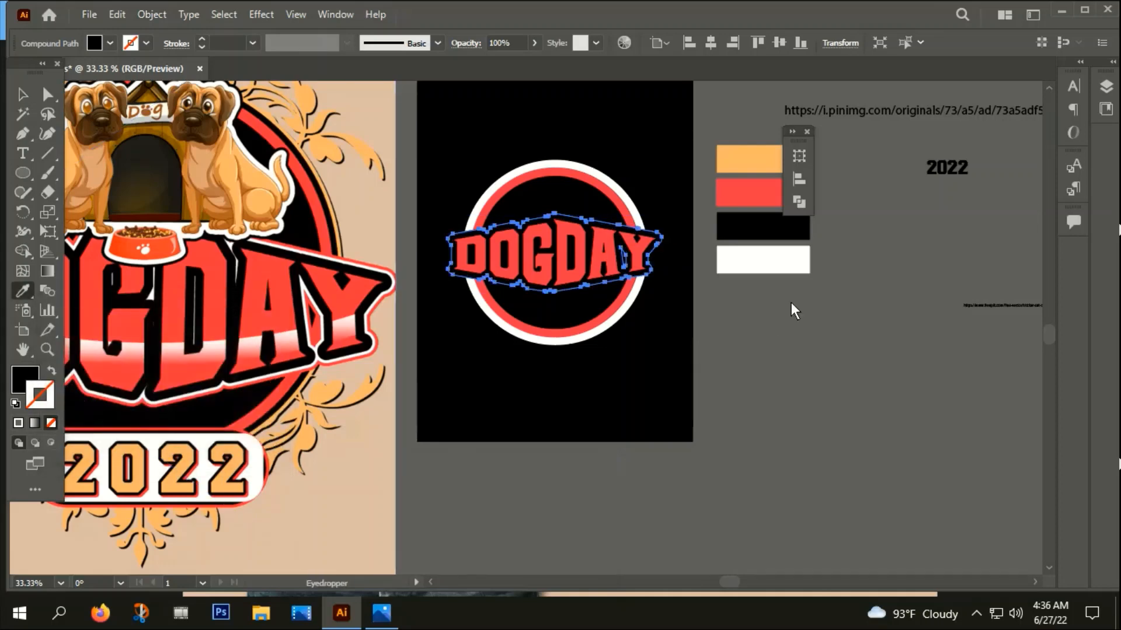
left_click(777, 263)
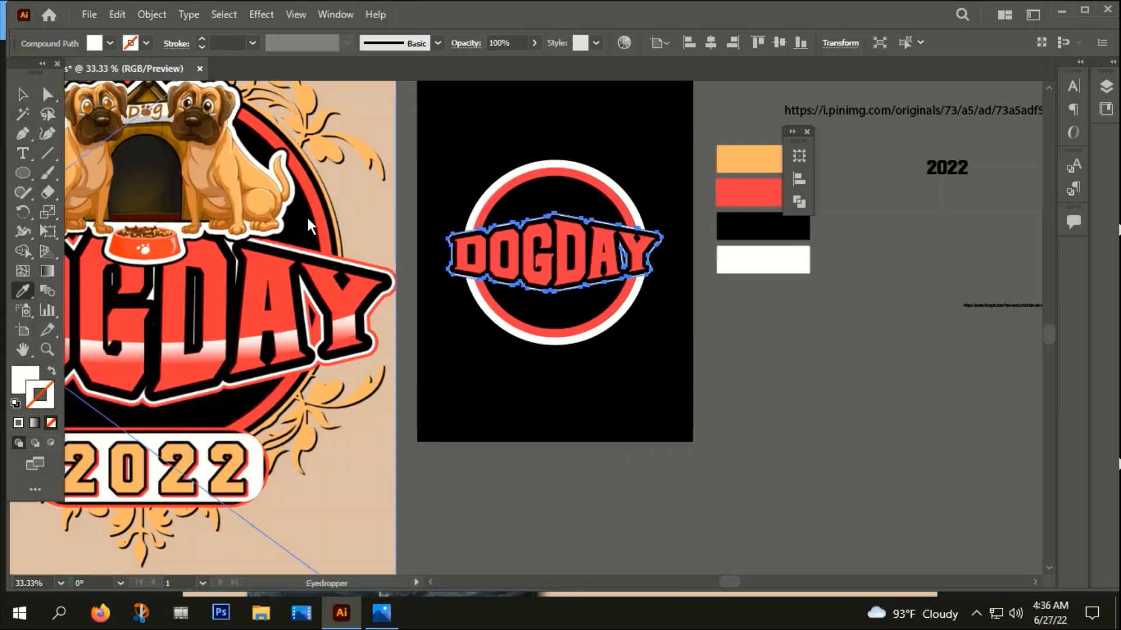
Offset the white outline by 0.0694 in with round joins, filling the new outline with the red swatch color
left_click(150, 14)
mouse_move(212, 401)
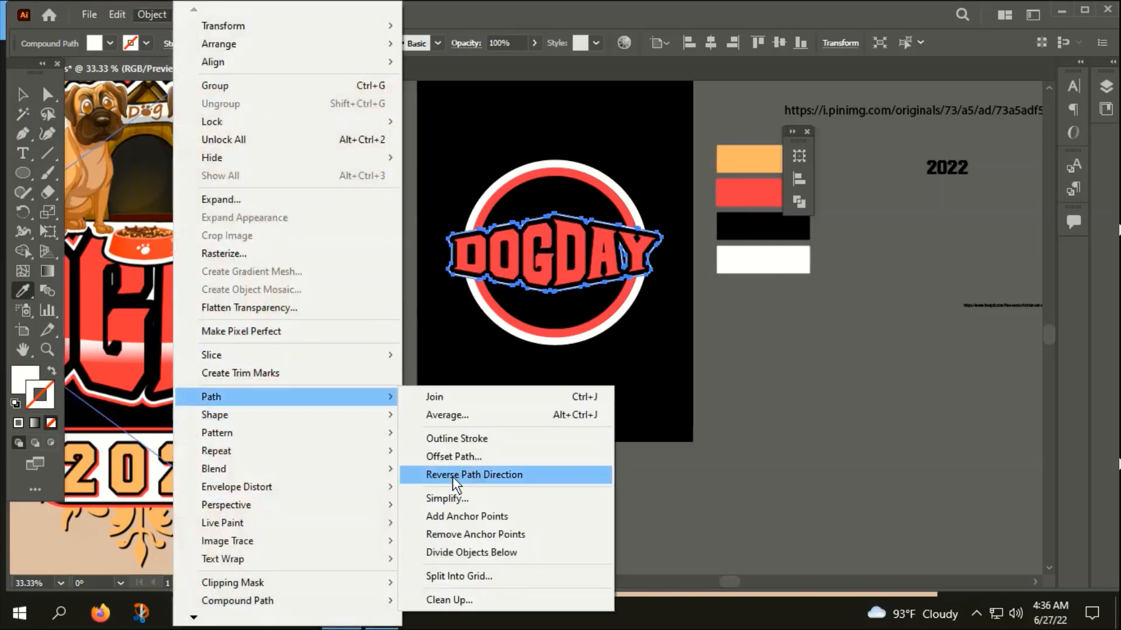
left_click(454, 458)
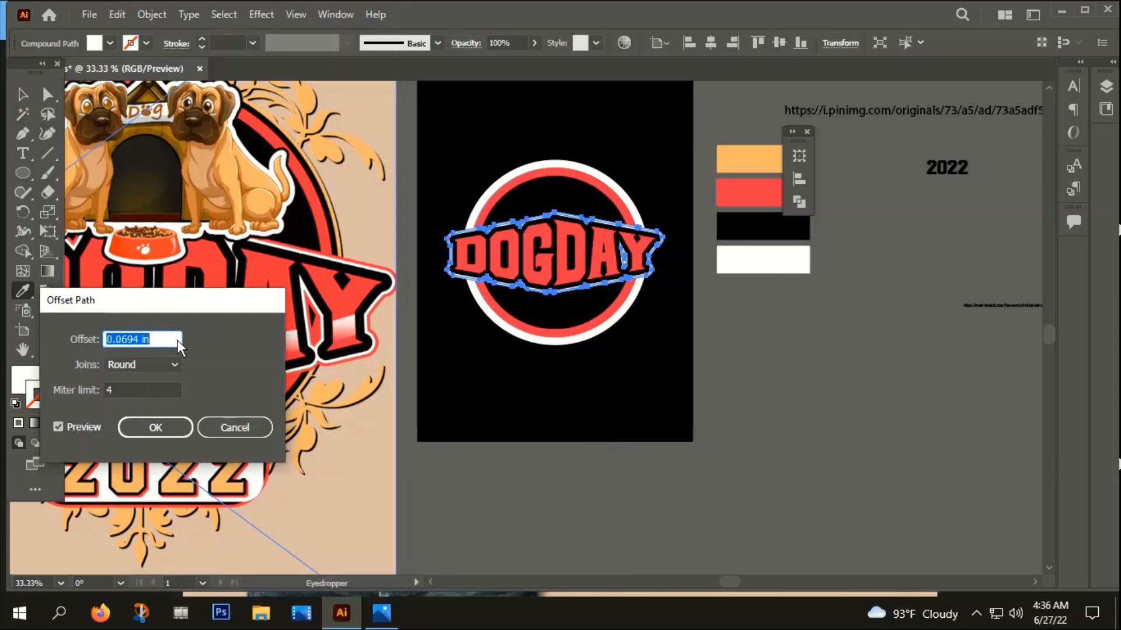
left_click(145, 426)
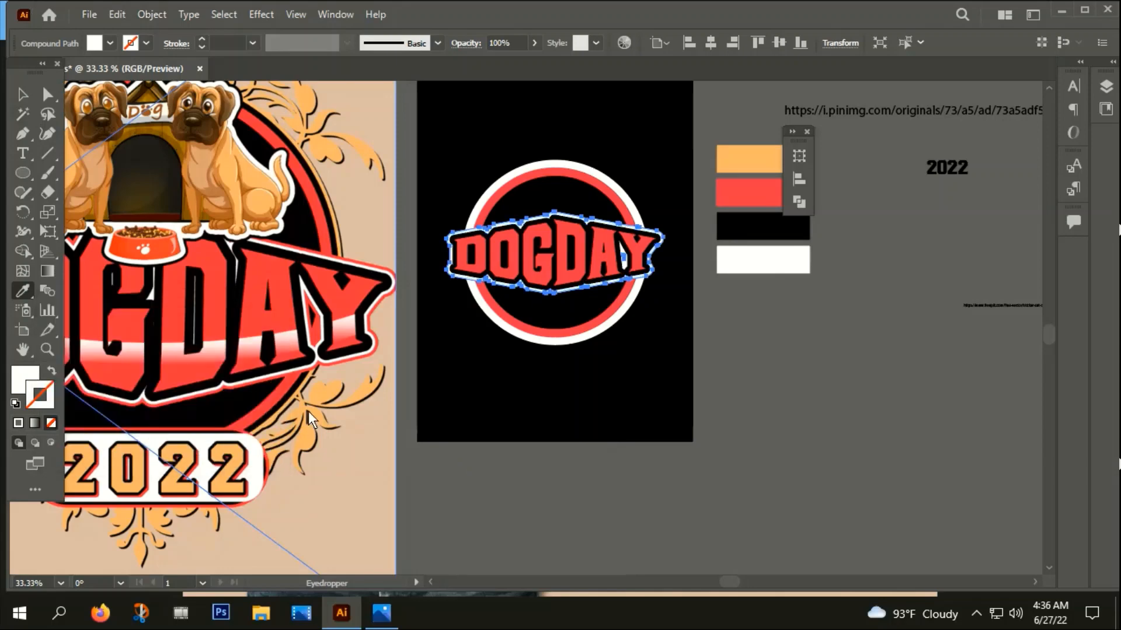
left_click(763, 181)
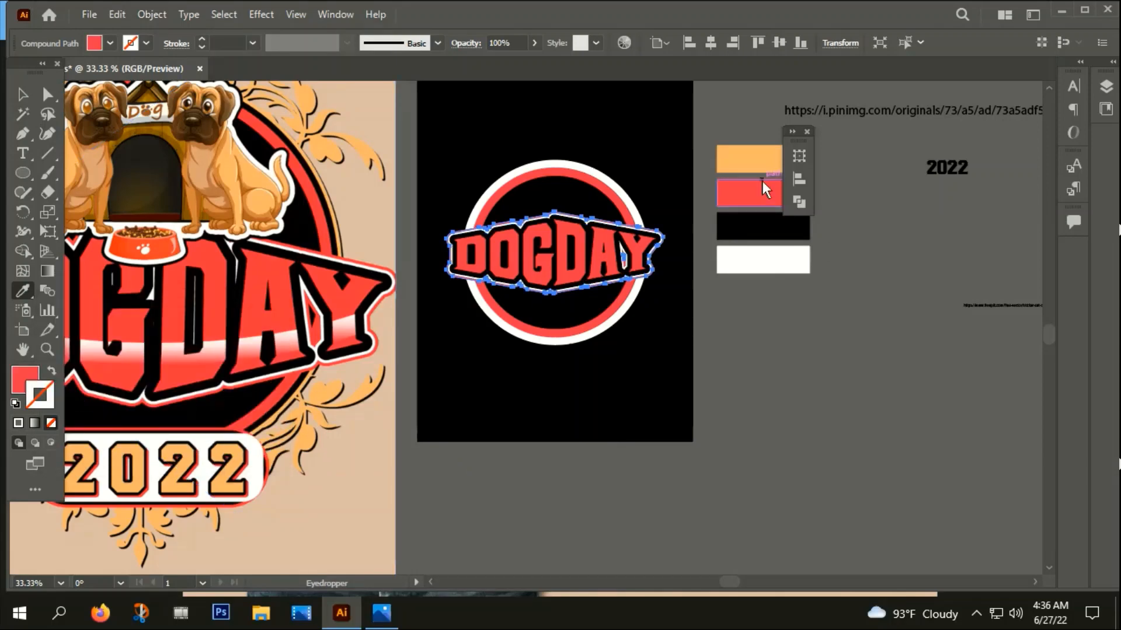
left_click(26, 103)
left_click(680, 391)
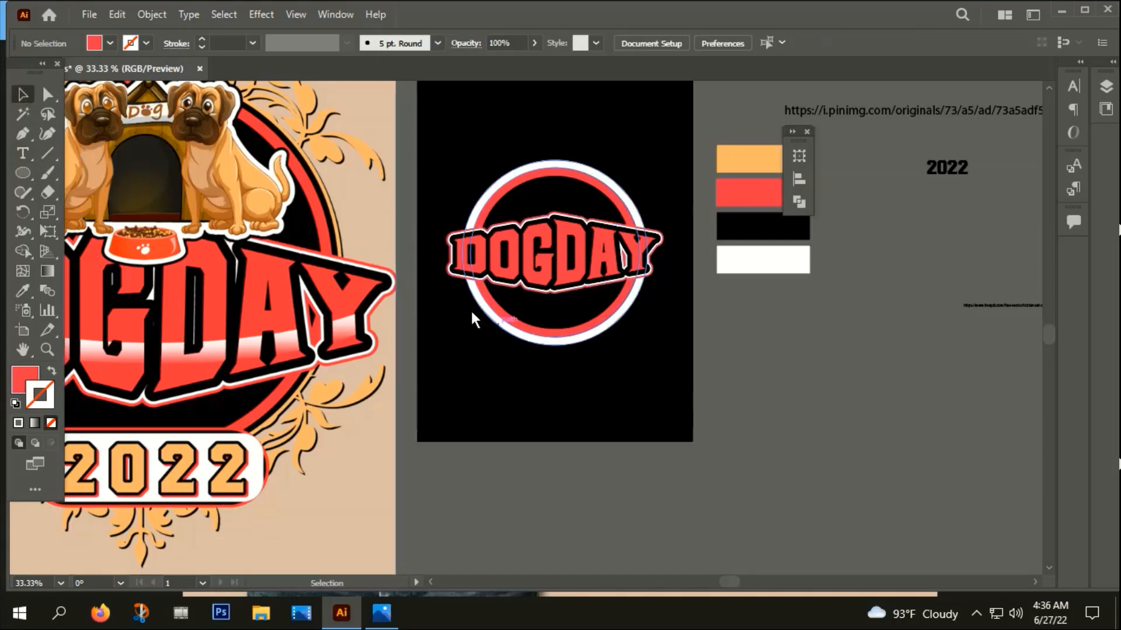
Group the red letters with their black, white and red outlines
scroll(468, 269, "up", 4)
left_click_drag(387, 113, 474, 234)
right_click(475, 235)
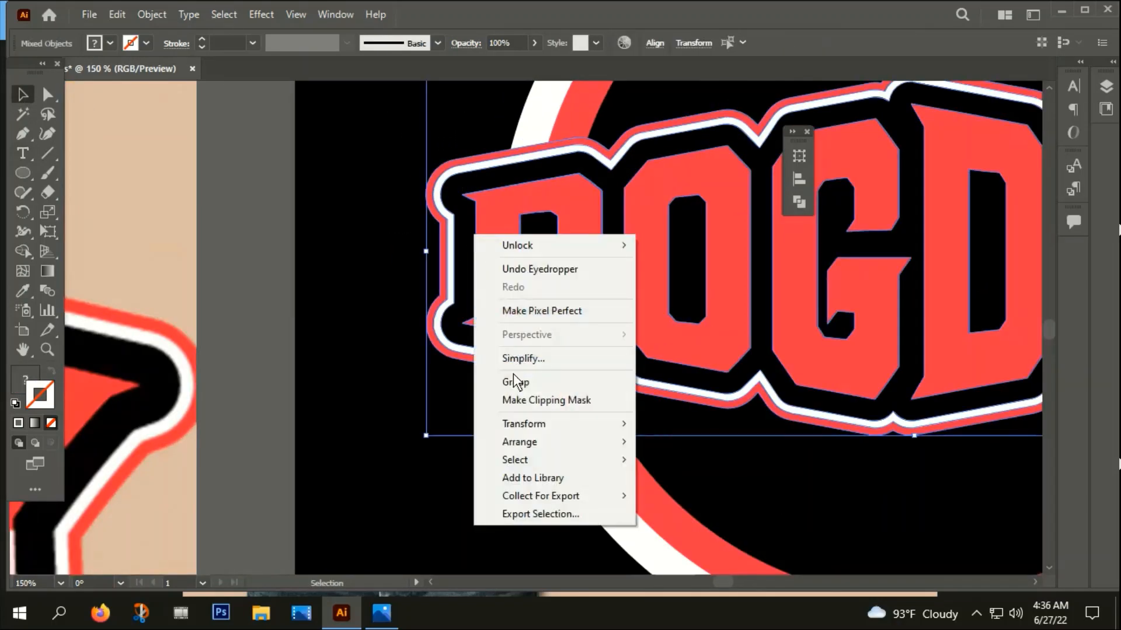
left_click(516, 382)
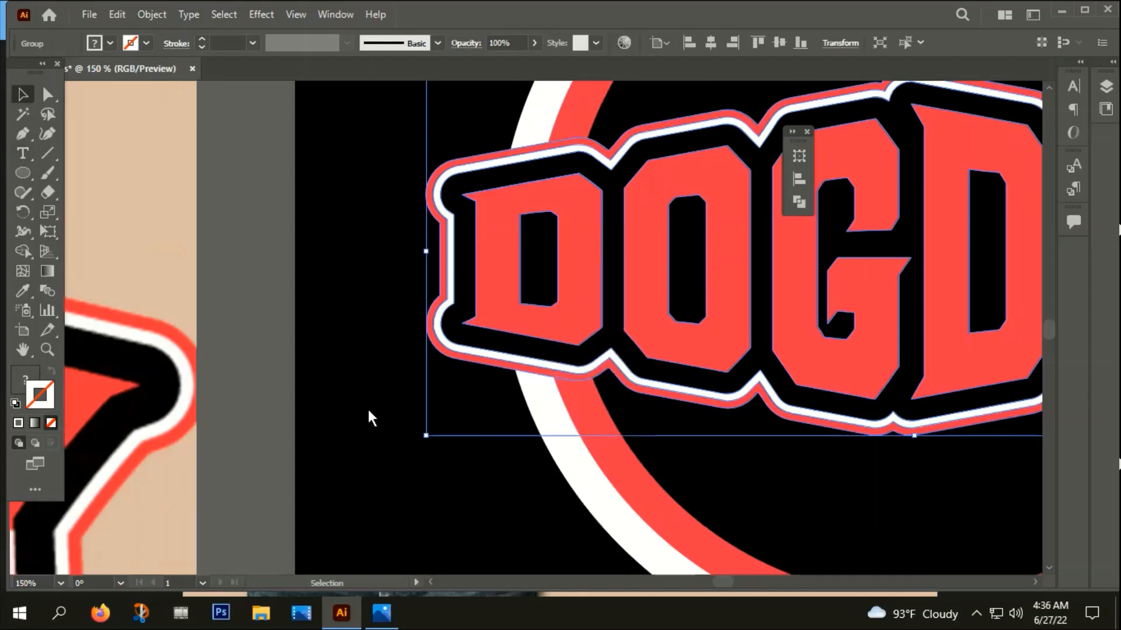
Nudge the grouped DOGDAY title slightly down over the circular rings
left_click(368, 412)
scroll(394, 416, "down", 3)
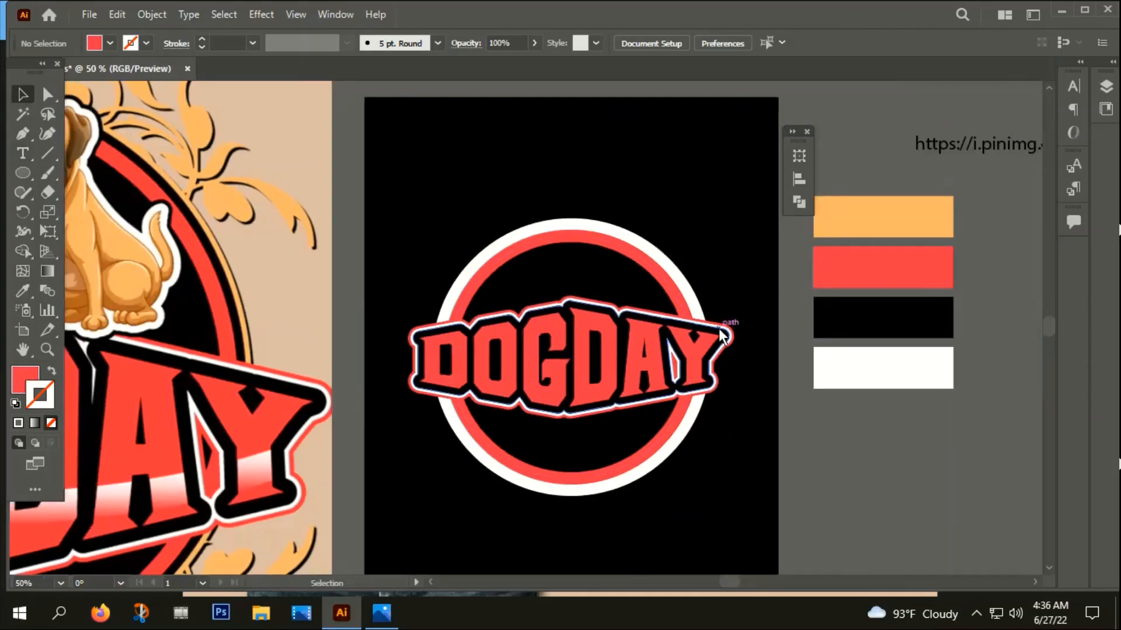
left_click(715, 374)
left_click_drag(735, 418, 697, 423)
scroll(753, 435, "down", 1)
left_click(719, 425)
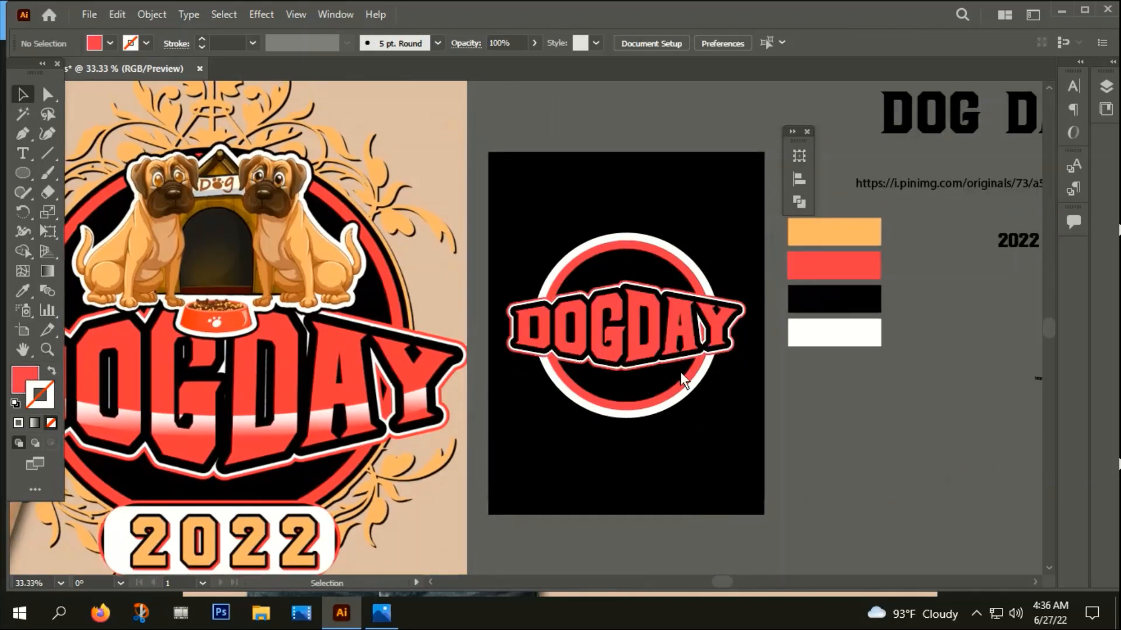
left_click(656, 335)
key("Down")
key("Down")
key("Down")
key("Down")
key("Down")
key("Down")
key("Down")
key("Down")
key("Down")
key("Down")
key("Down")
key("Down")
key("Down")
key("Down")
key("Down")
key("Down")
key("Down")
key("Down")
key("Down")
key("Down")
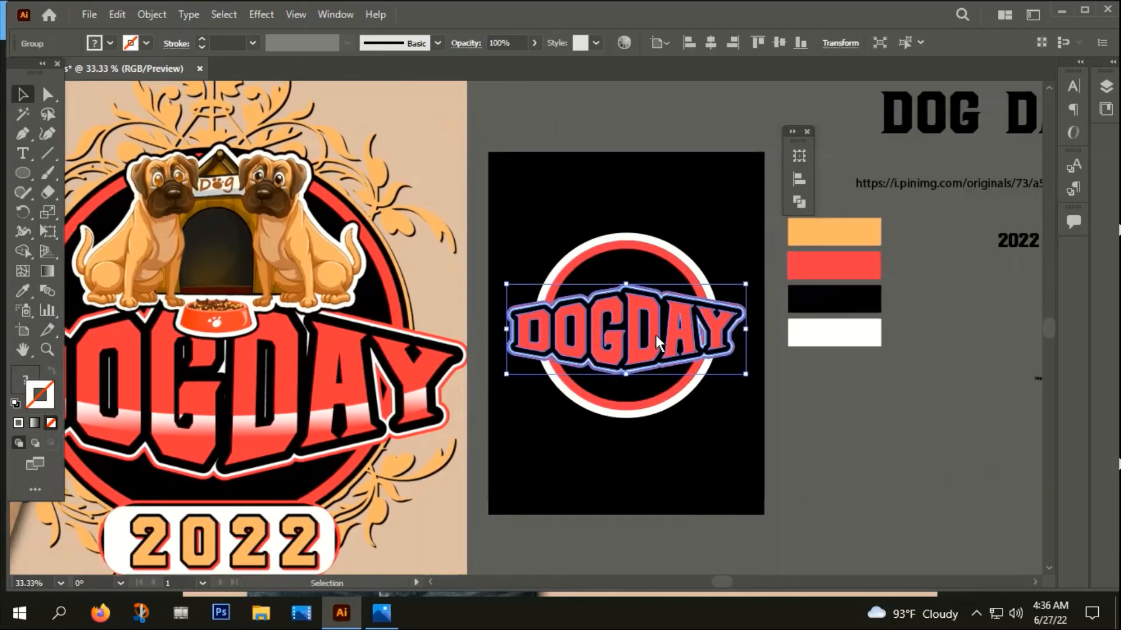
key("Down")
key("Down")
key("Down")
key("Down")
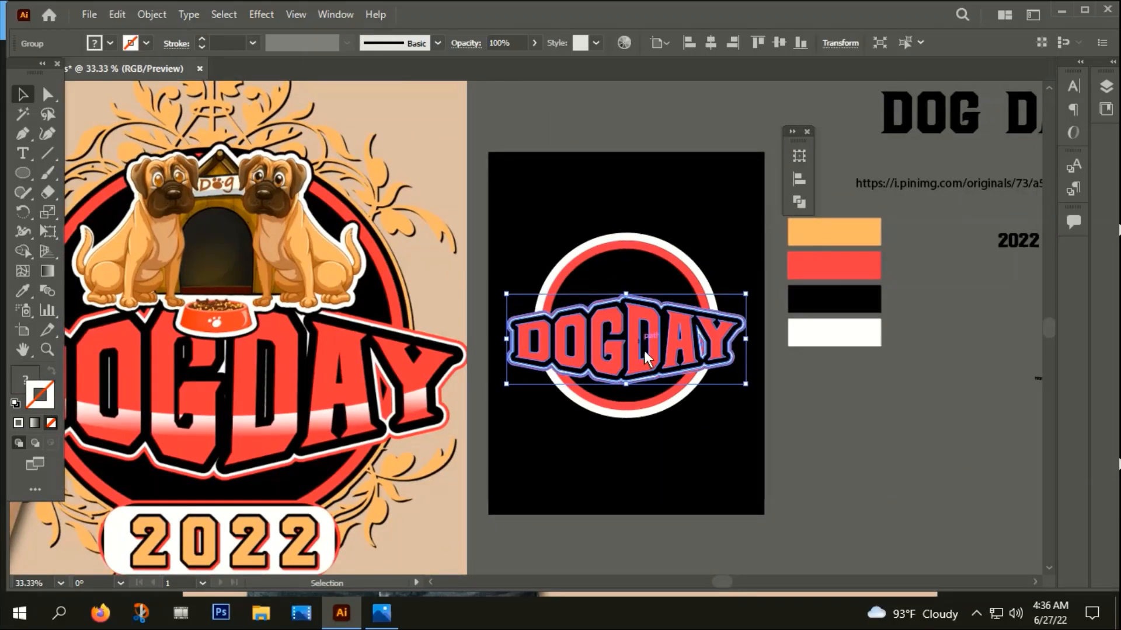
left_click(738, 457)
Ungroup the DOGDAY title so its letters separate from the black, white and red outlines
scroll(737, 458, "down", 2, "alt")
scroll(719, 456, "down", 1)
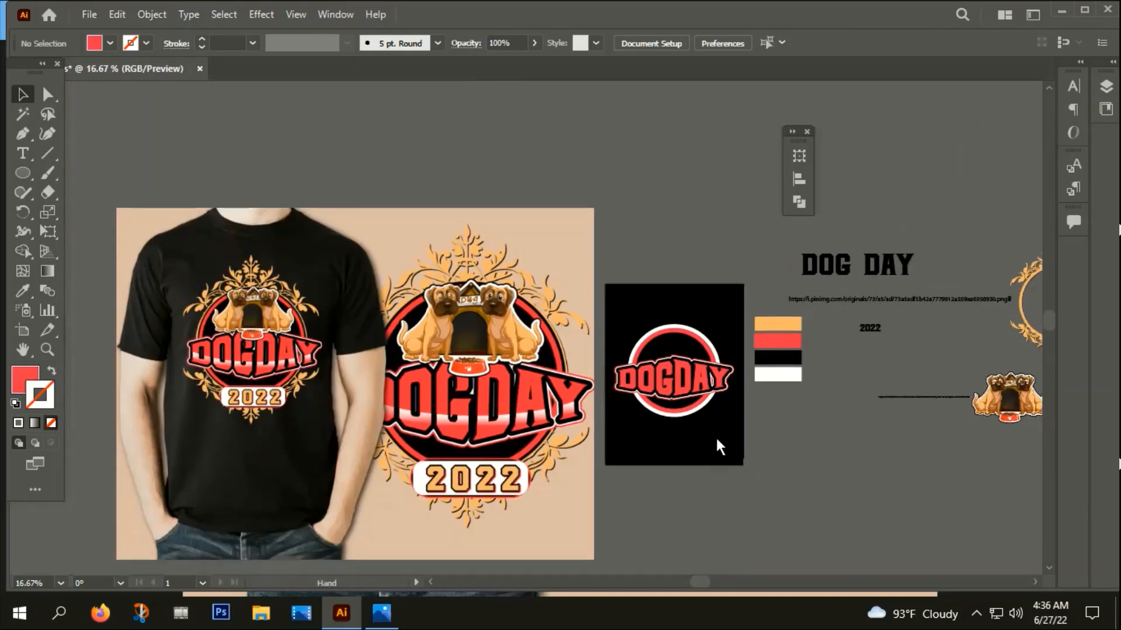
scroll(692, 432, "up", 1, "alt")
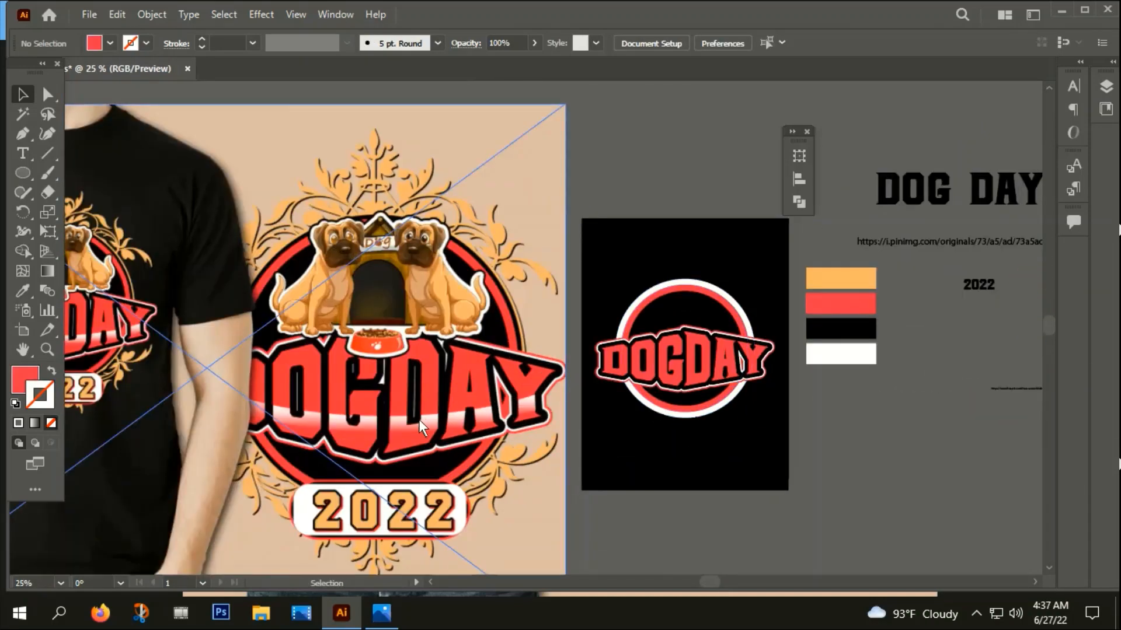
scroll(423, 423, "up", 2, "alt")
scroll(410, 426, "down", 2, "alt")
left_click_drag(705, 490, 634, 471)
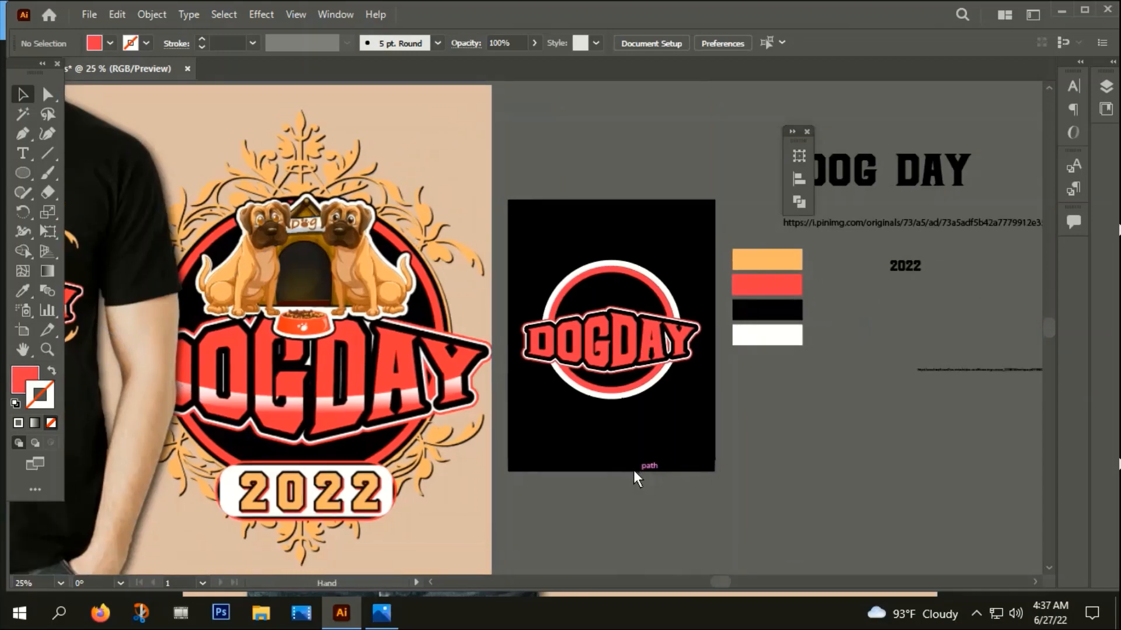
scroll(576, 334, "up", 3, "alt")
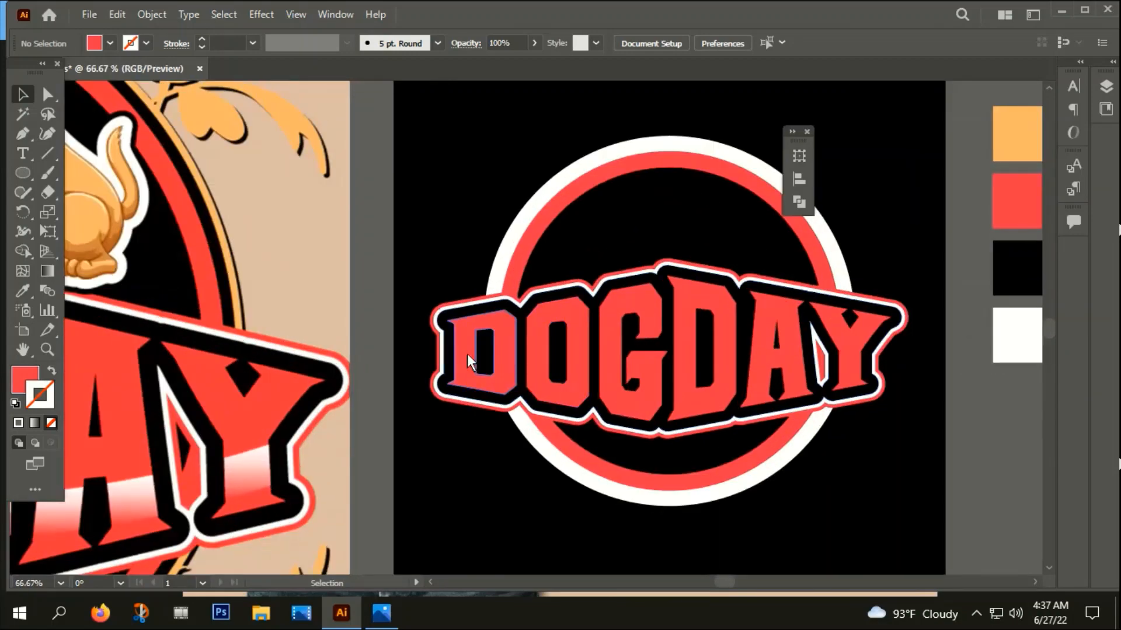
right_click(481, 353)
left_click(513, 208)
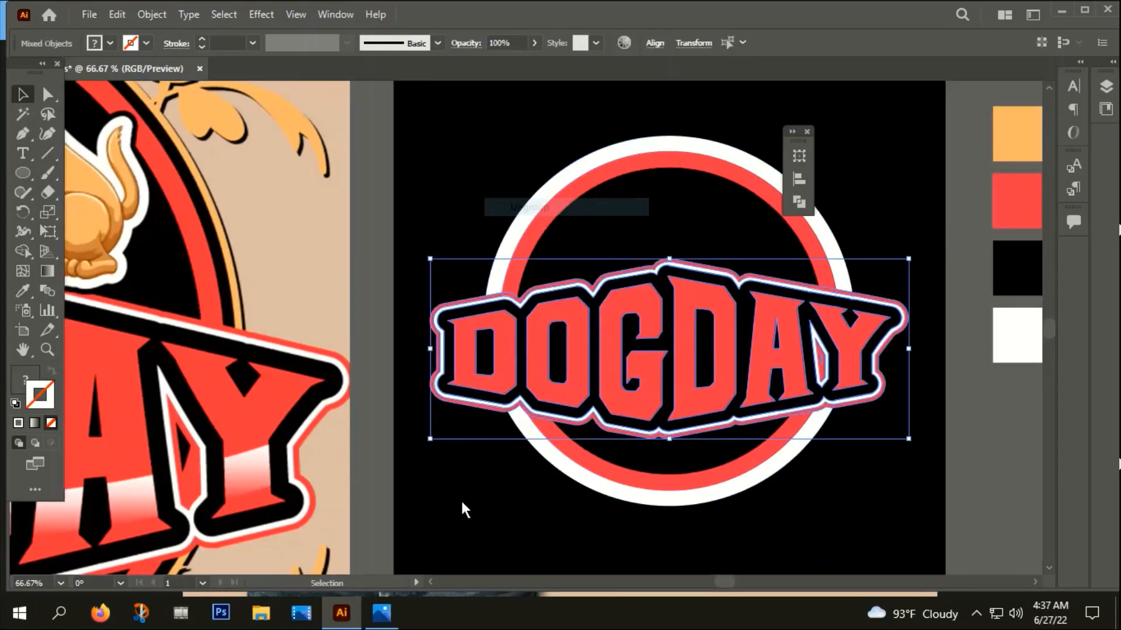
left_click(464, 484)
Copy the red title letters and paste the copy in place in front of the originals
scroll(481, 410, "down", 1, "alt")
left_click(476, 385)
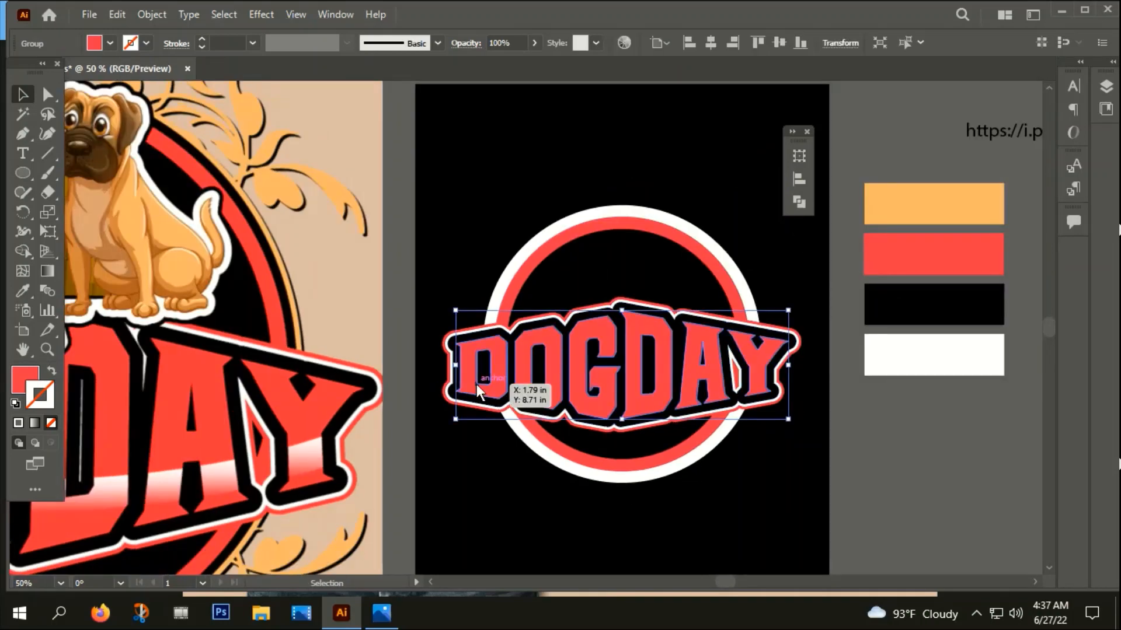
key("ctrl+c")
key("ctrl+f")
left_click_drag(476, 384, 705, 407)
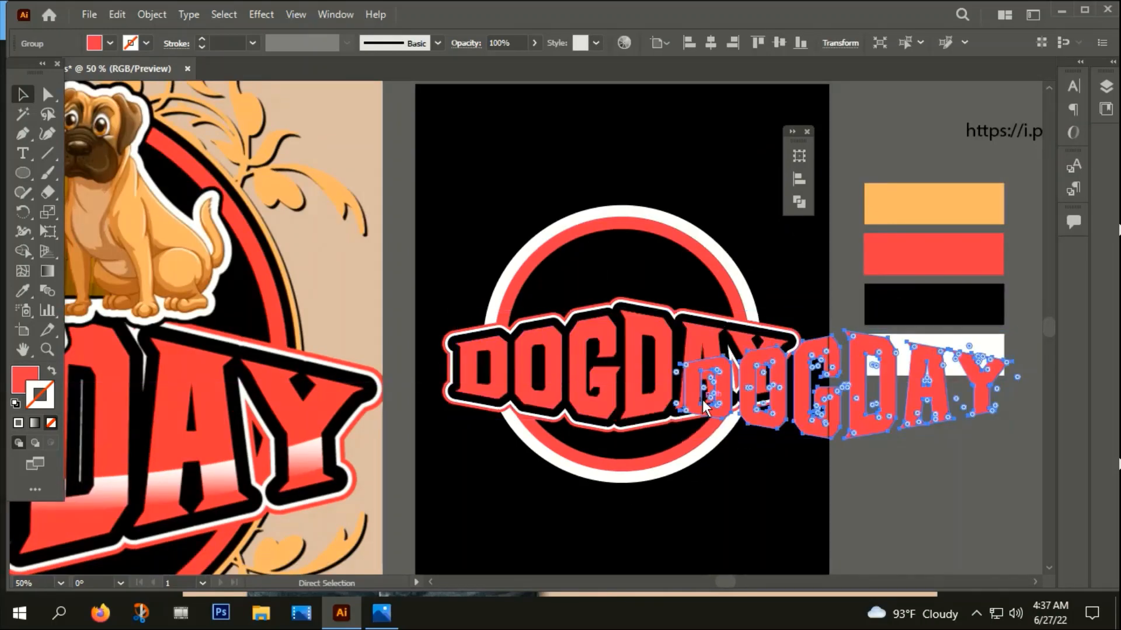
key("ctrl+z")
Fill the copied letters with green 0CED47 and combine them into one green compound path
double_click(20, 378)
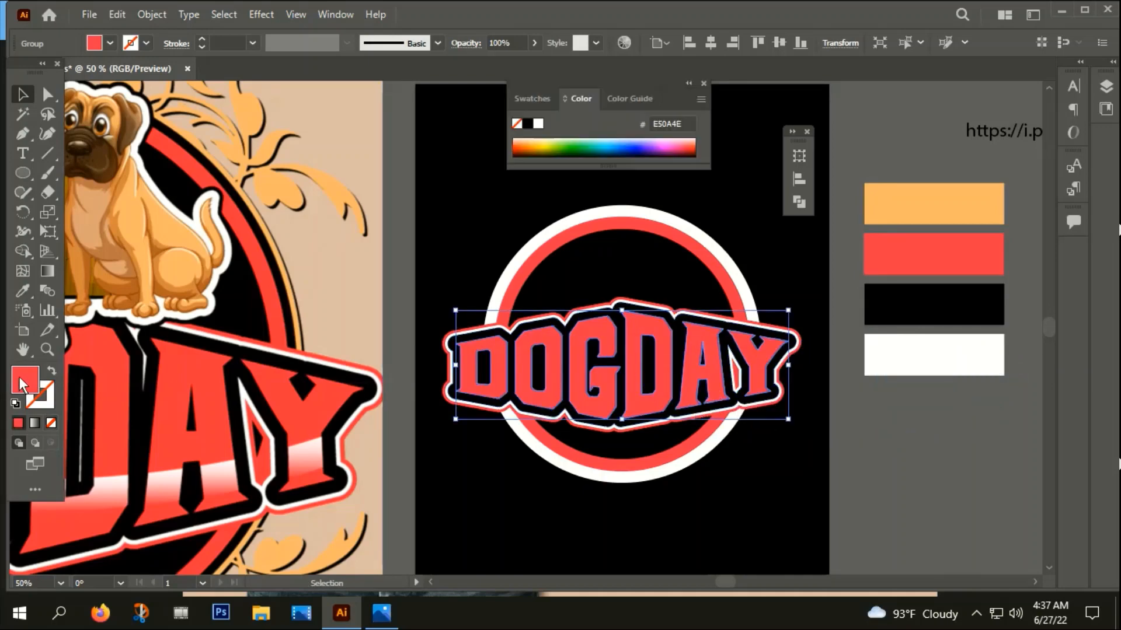
left_click(376, 418)
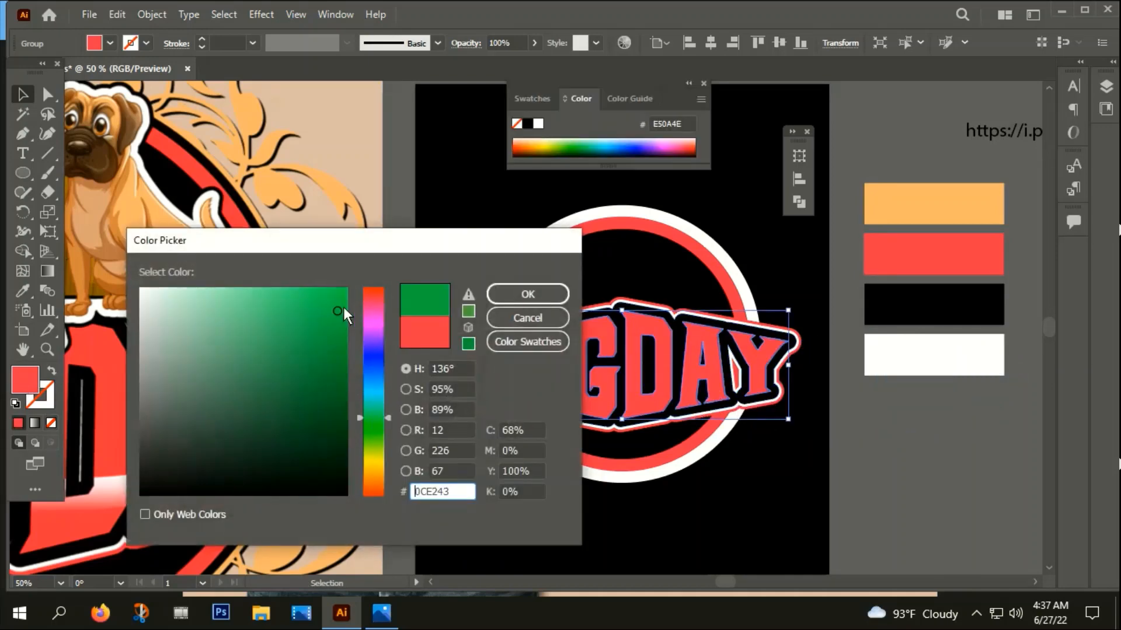
left_click(343, 307)
left_click(507, 298)
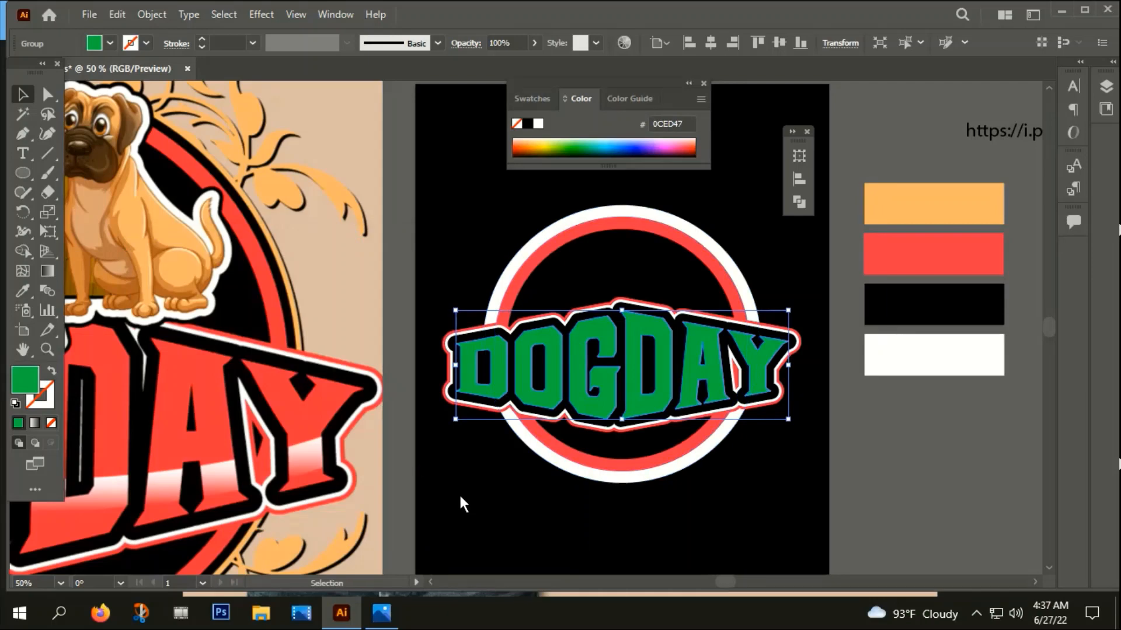
key("ctrl+8")
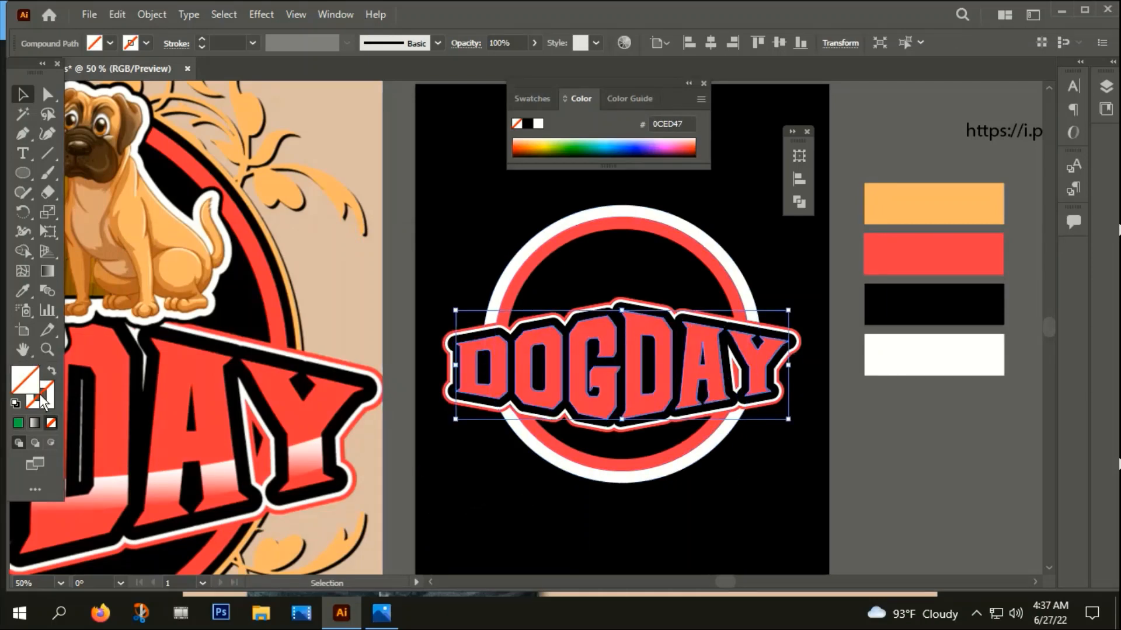
left_click(16, 426)
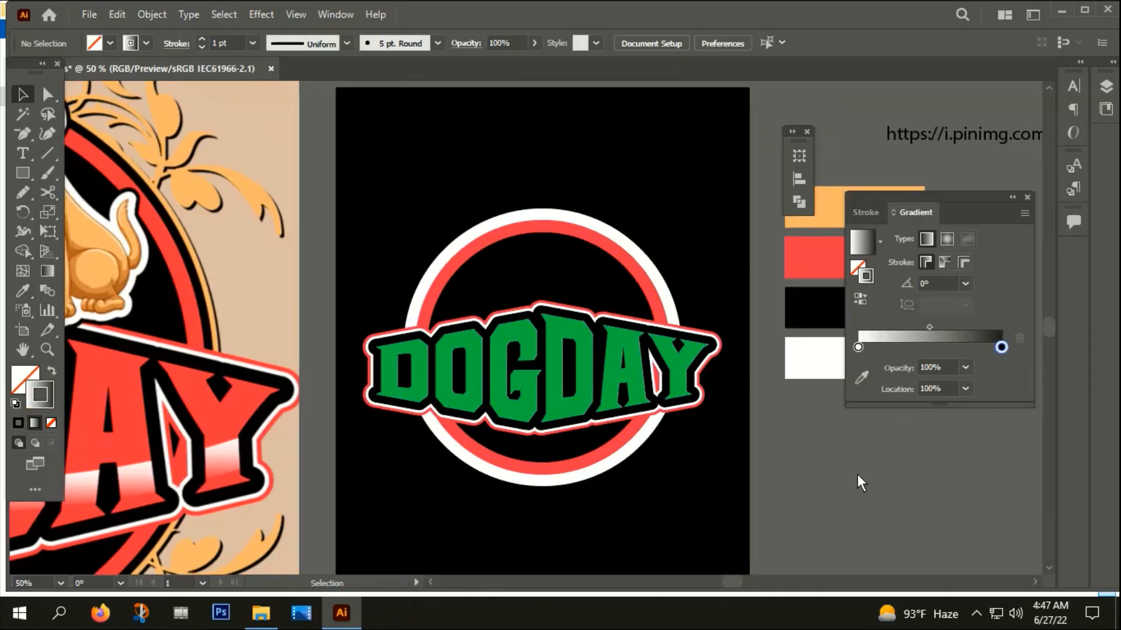
Draw an artboard-wide ellipse, about 12 in by 3.03 in, across the title and swap its gradient stroke to the fill
scroll(527, 401, "down", 1)
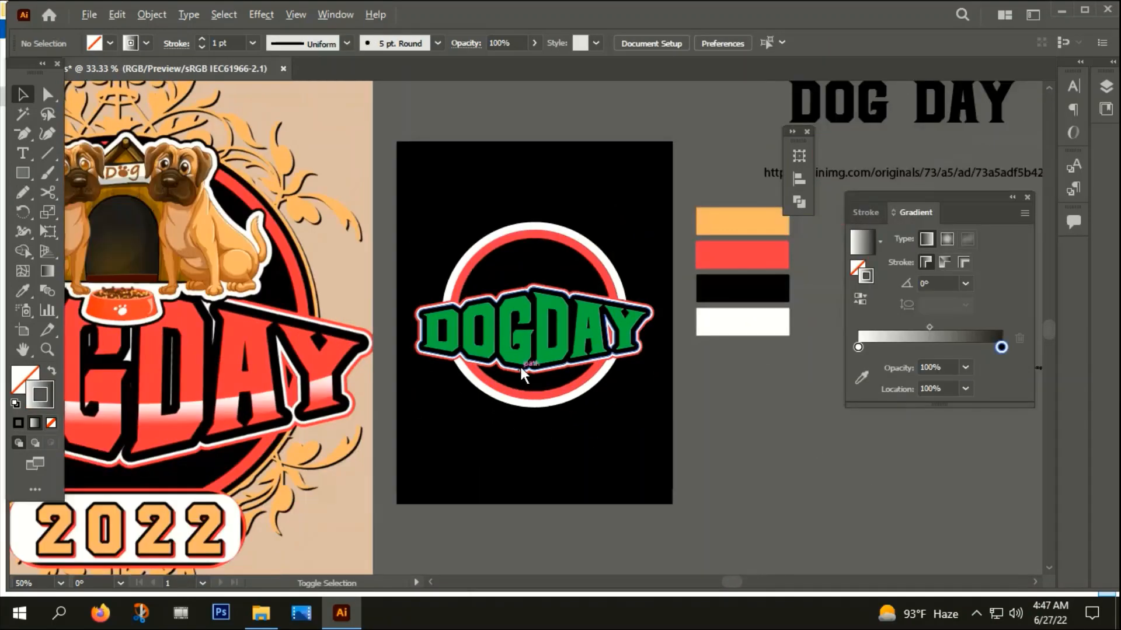
scroll(519, 365, "down", 1)
left_click(24, 173)
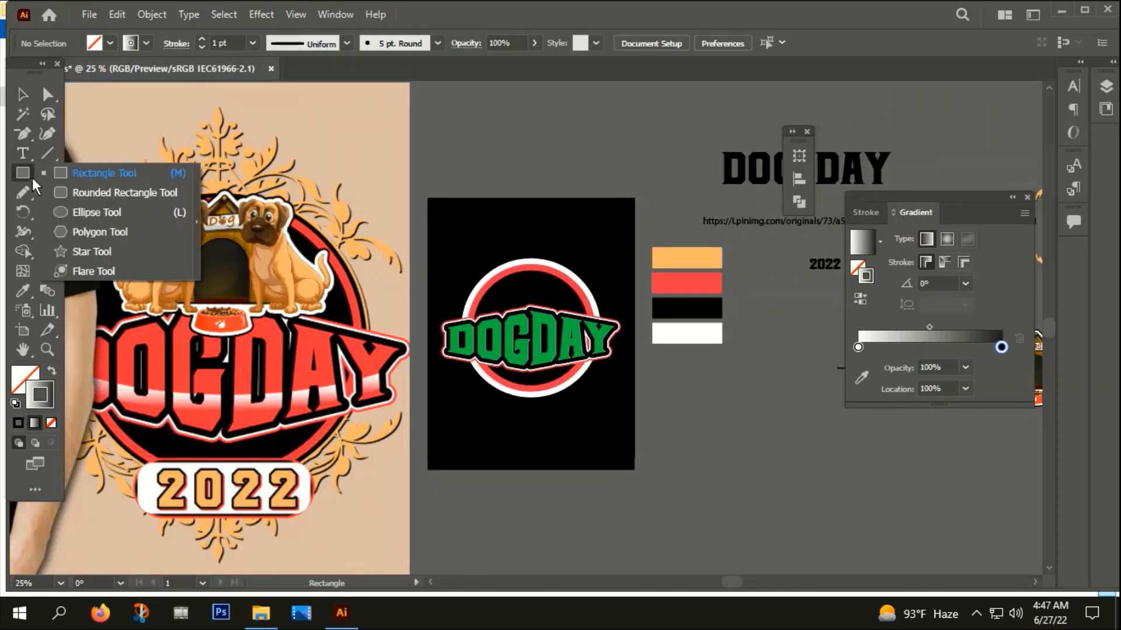
left_click(94, 213)
left_click_drag(429, 295, 636, 347)
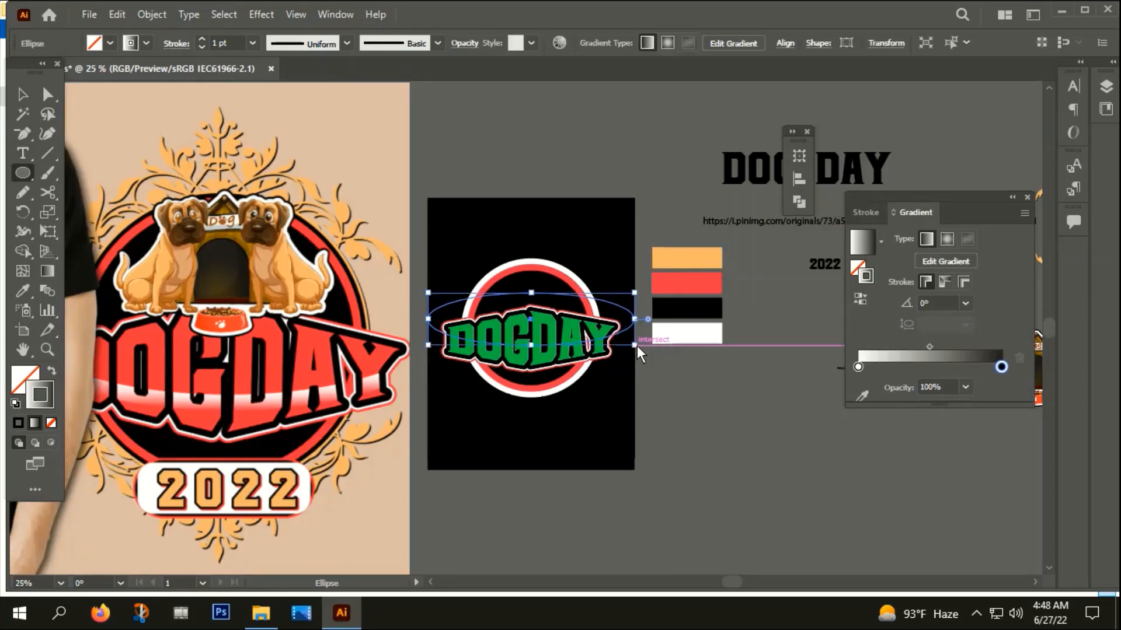
left_click(53, 369)
key("v")
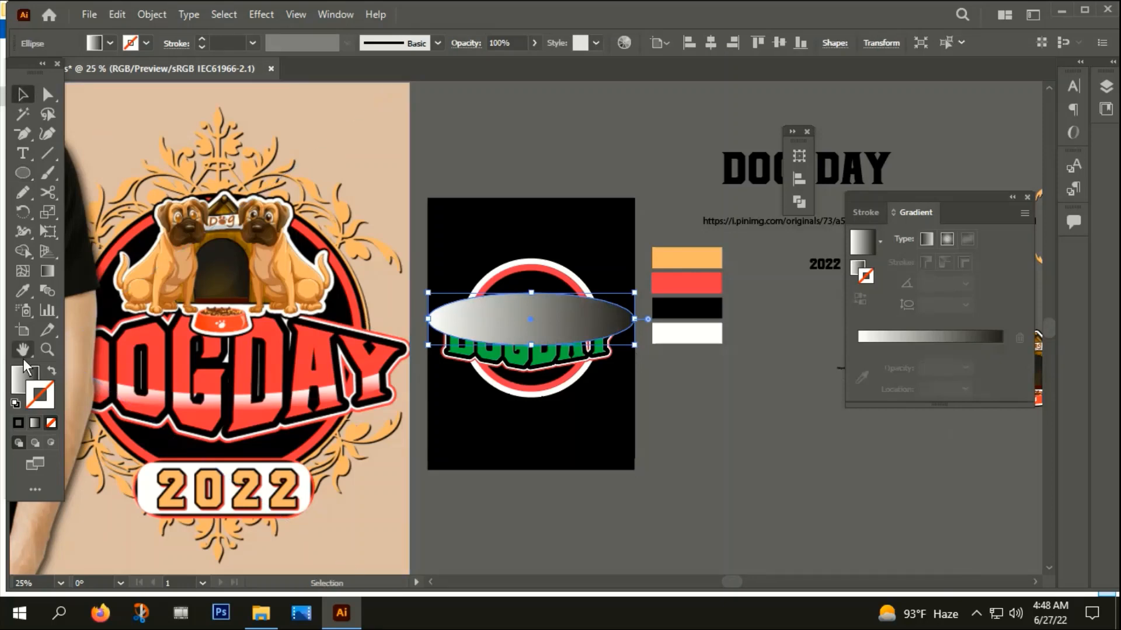
Duplicate the gradient ellipse in place and shift the copy down so it overlaps most of the original
key("a")
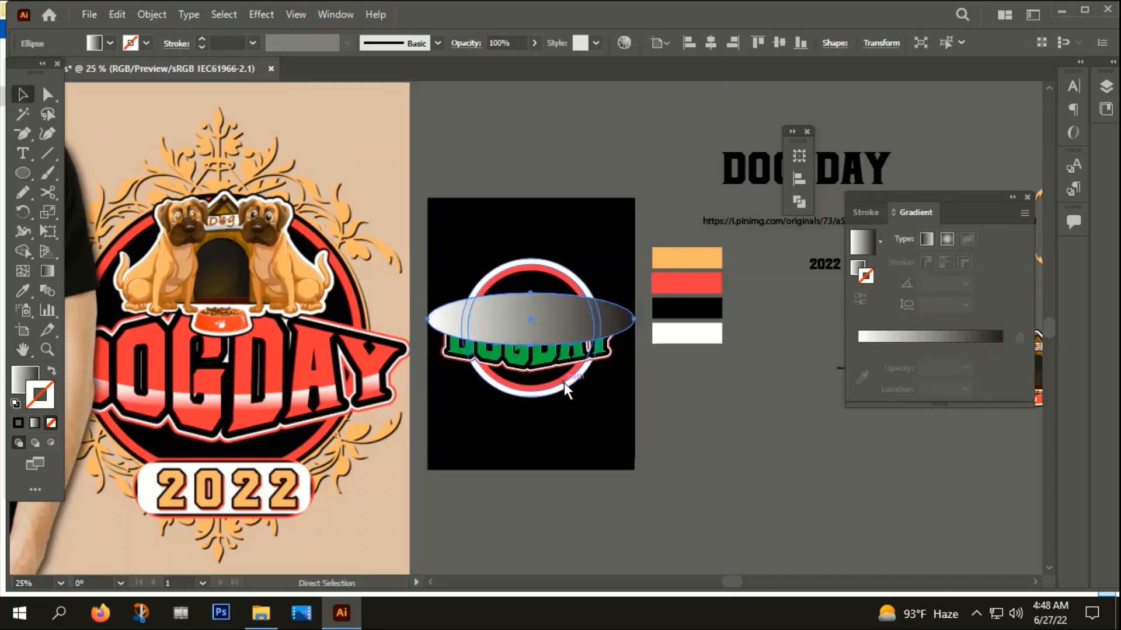
scroll(503, 342, "up", 2)
key("v")
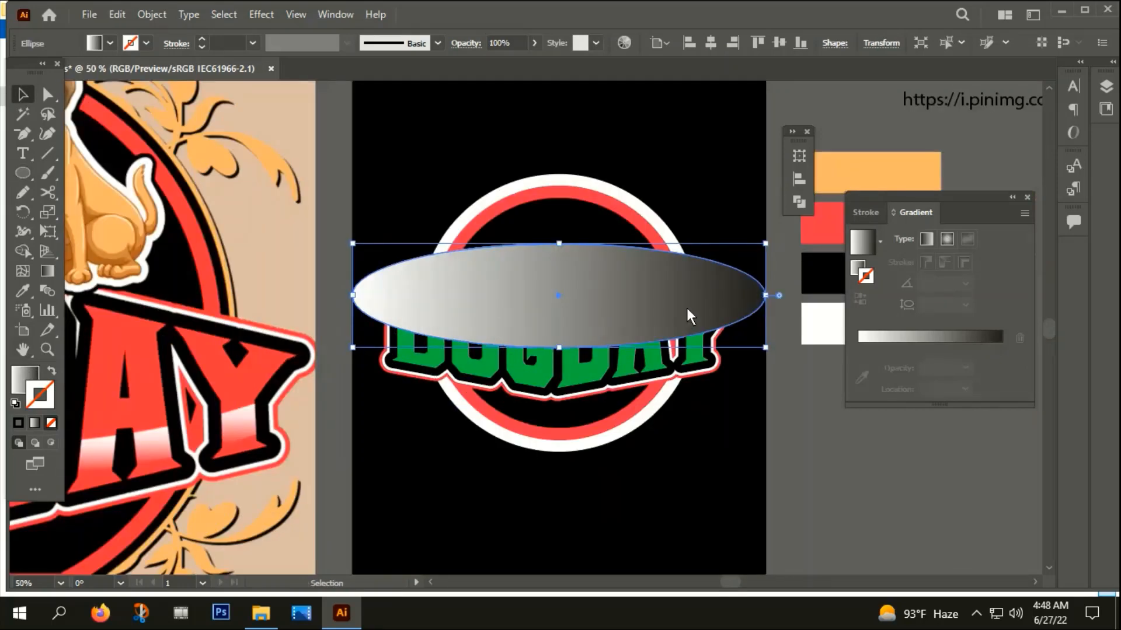
key("ctrl+c")
key("ctrl+f")
key("shift+Down")
key("shift+Down")
key("shift+Down")
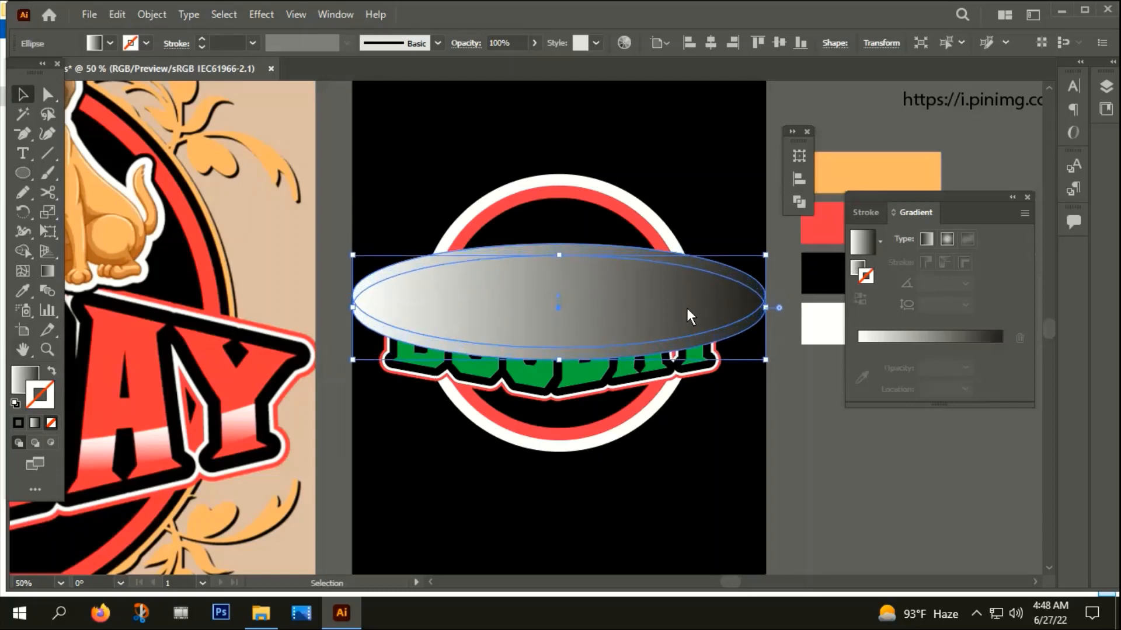
key("shift+Down")
key("shift+Down")
key("shift+Down")
key("shift+Down")
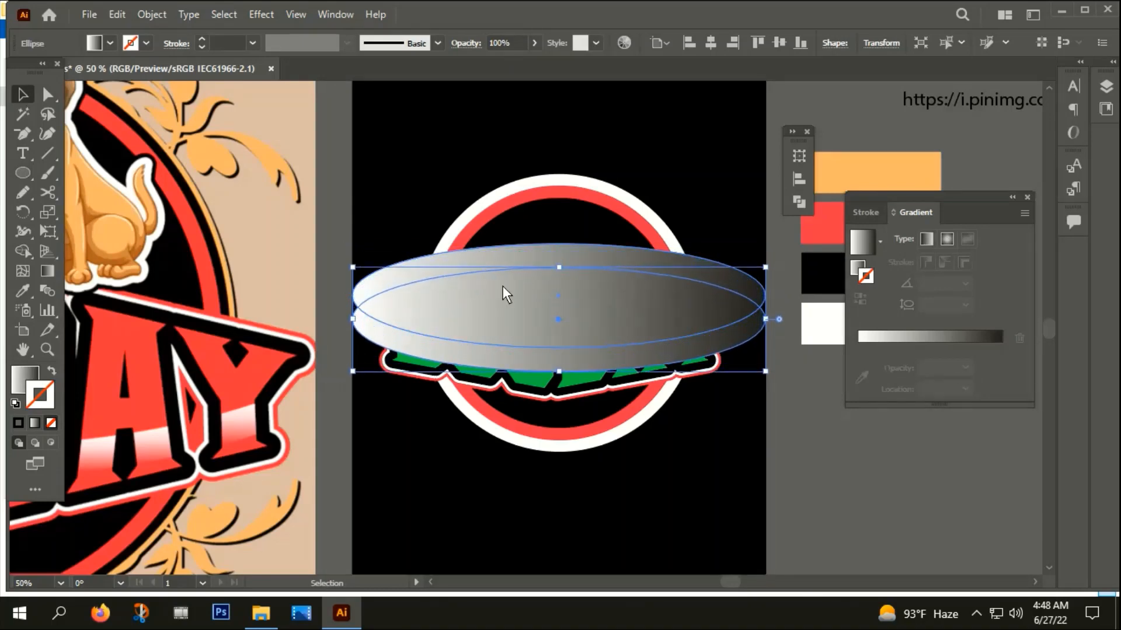
Select both ellipses and swap their gradient fill to the stroke so only their outlines cover the title
left_click(388, 207)
left_click(362, 320)
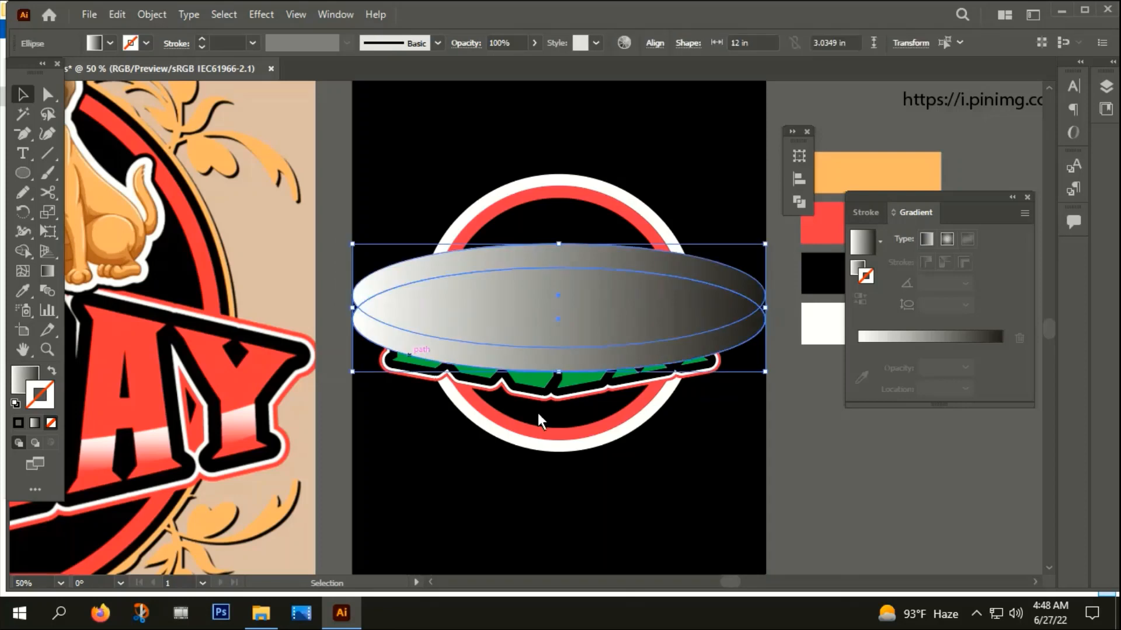
left_click(51, 370)
scroll(421, 378, "up", 2)
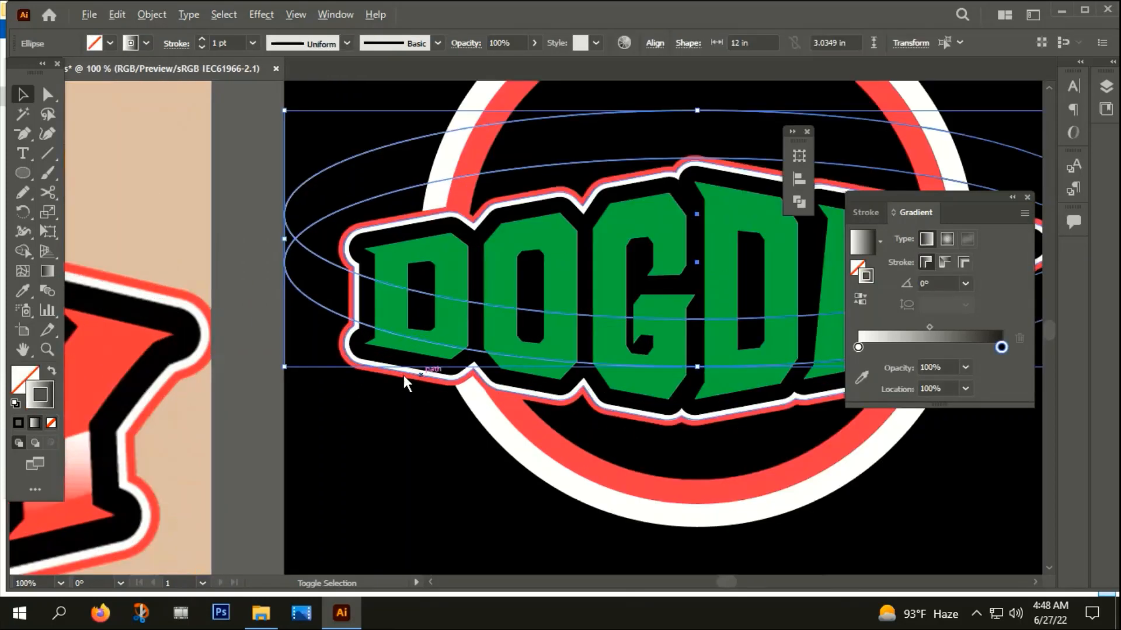
scroll(400, 304, "up", 2)
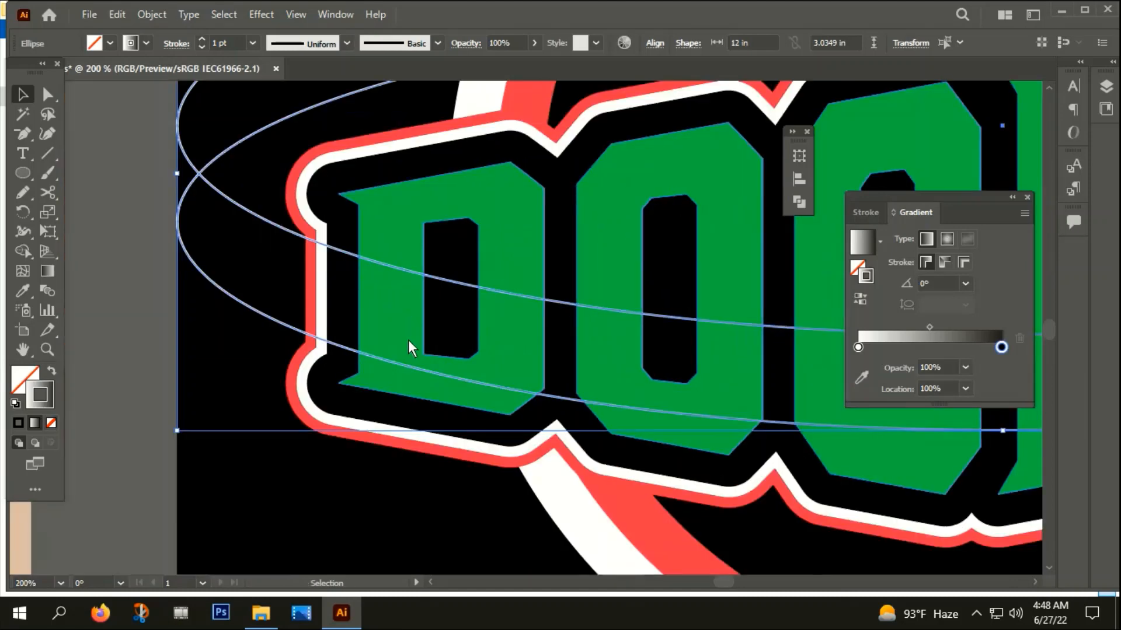
Nudge the lower ellipse slightly up to narrow the band between the two curves
left_click(264, 317)
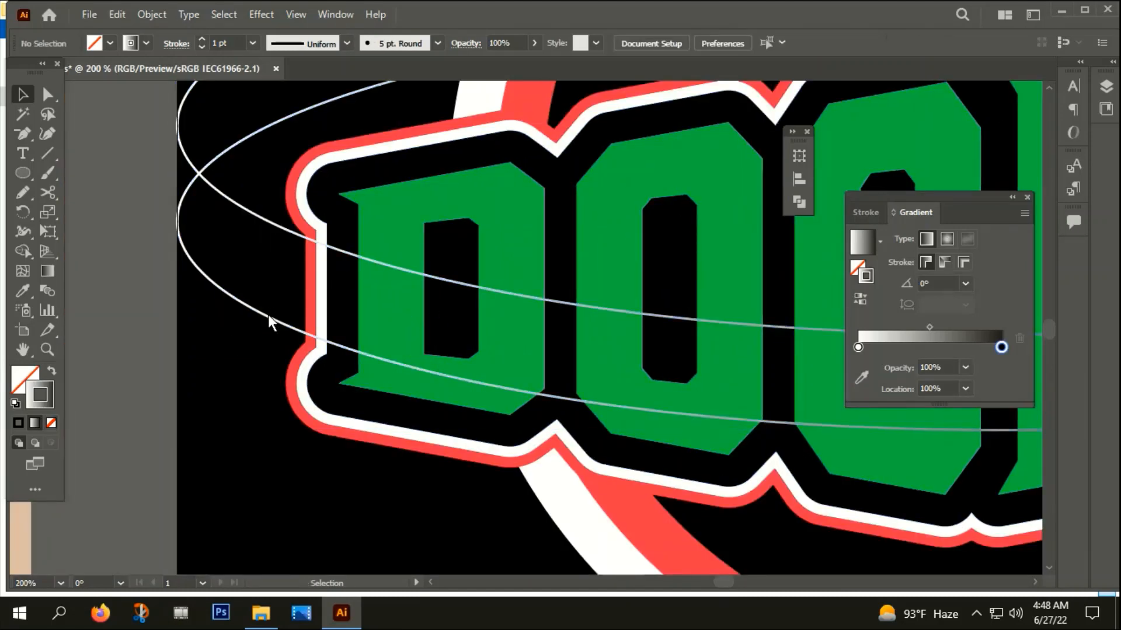
left_click(267, 316)
key("Up")
key("Up")
key("Up")
key("Up")
key("Up")
key("Up")
key("Up")
key("Up")
key("Up")
key("Up")
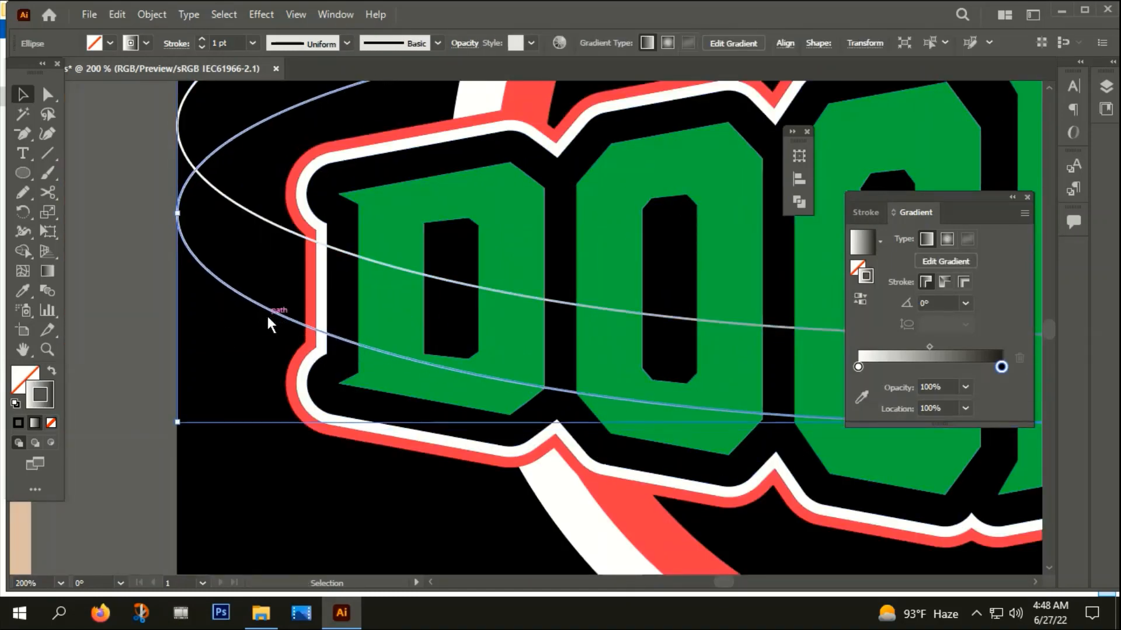
Select both ellipses and swap their gradient stroke back to the fill
scroll(252, 307, "down", 2)
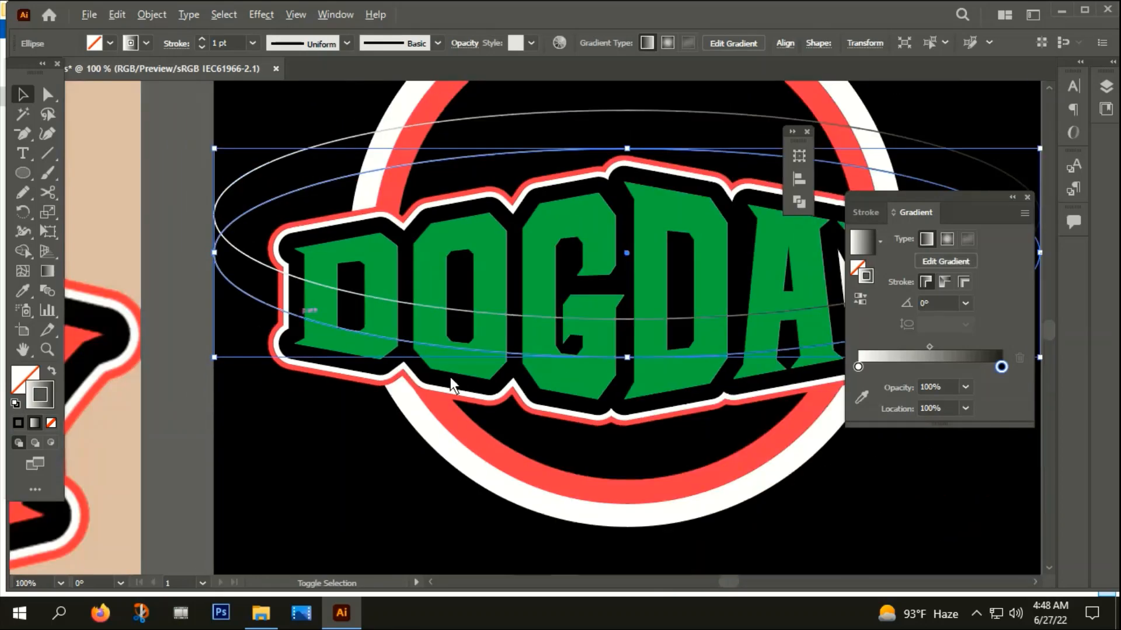
left_click_drag(505, 472, 382, 463)
left_click(805, 486)
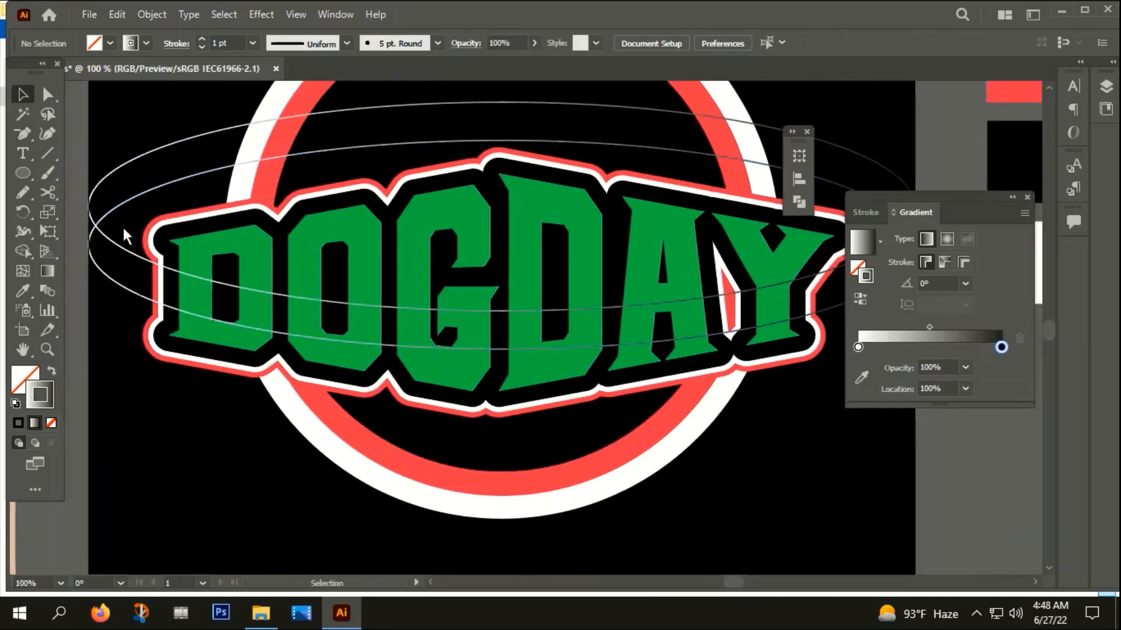
left_click_drag(105, 283, 105, 284)
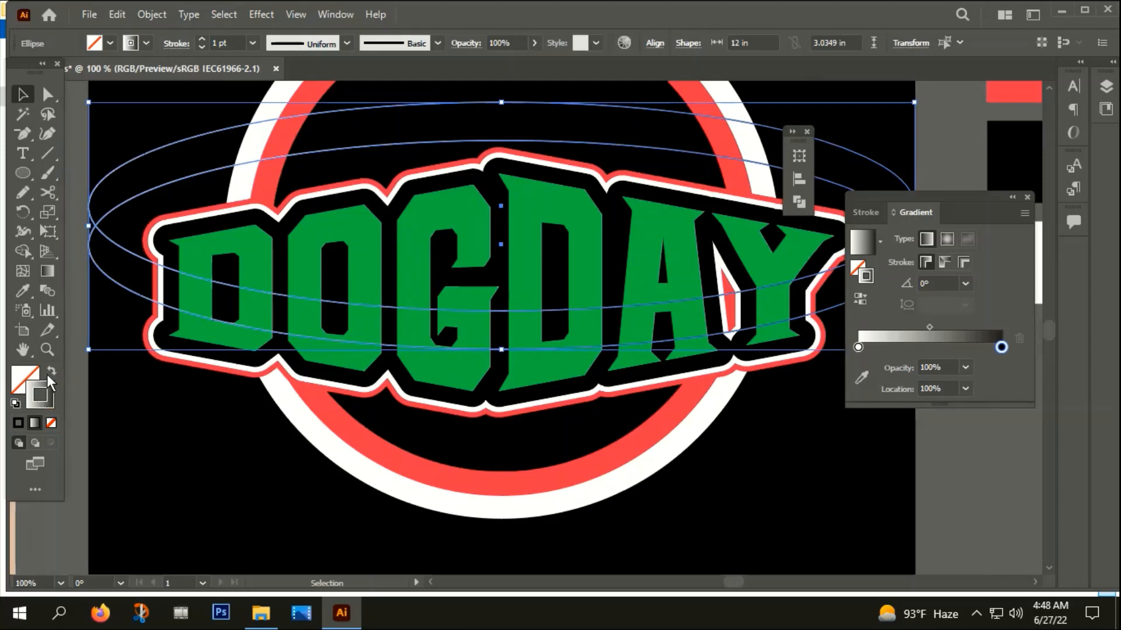
left_click(51, 368)
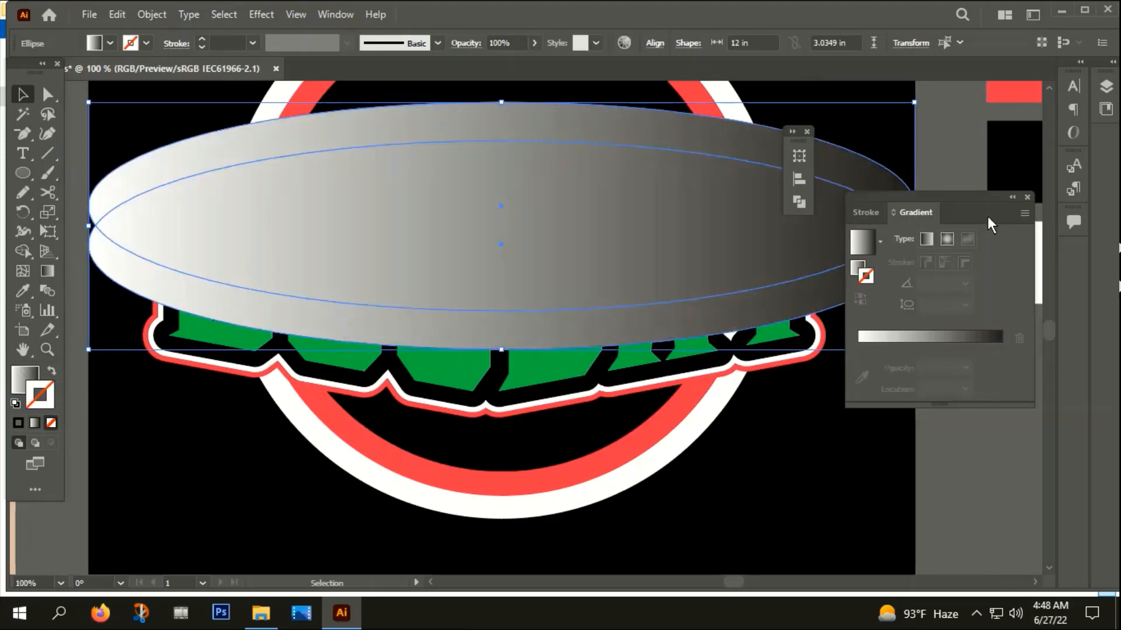
Subtract the upper ellipse from the lower one with Pathfinder to form a gradient crescent across the title
key("ctrl+shift+F9")
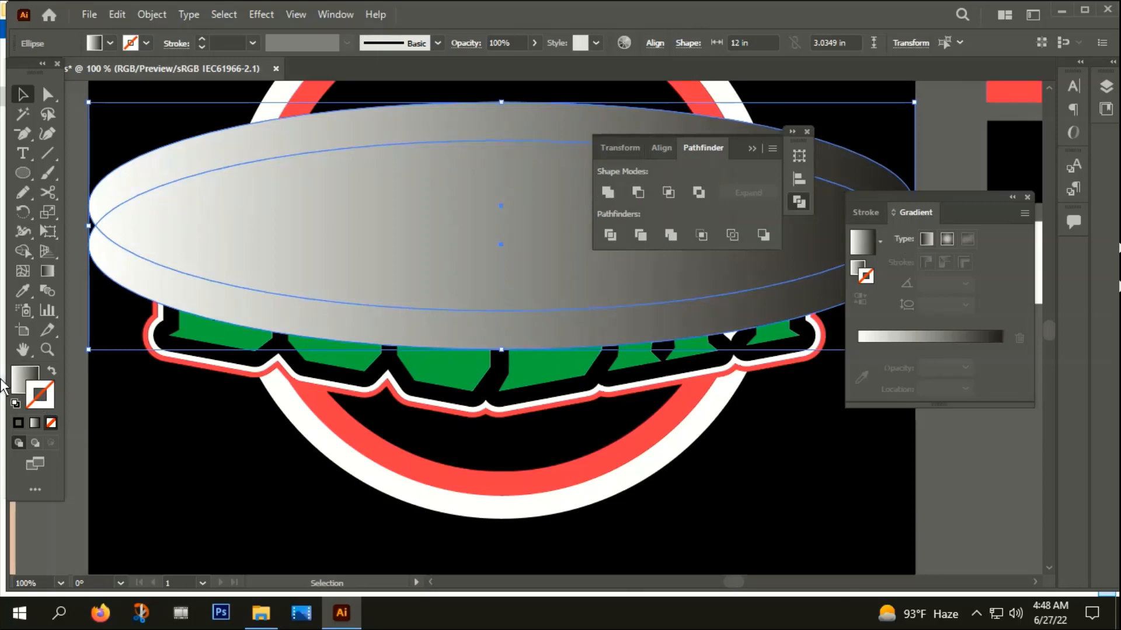
left_click(637, 192)
scroll(781, 368, "down", 2)
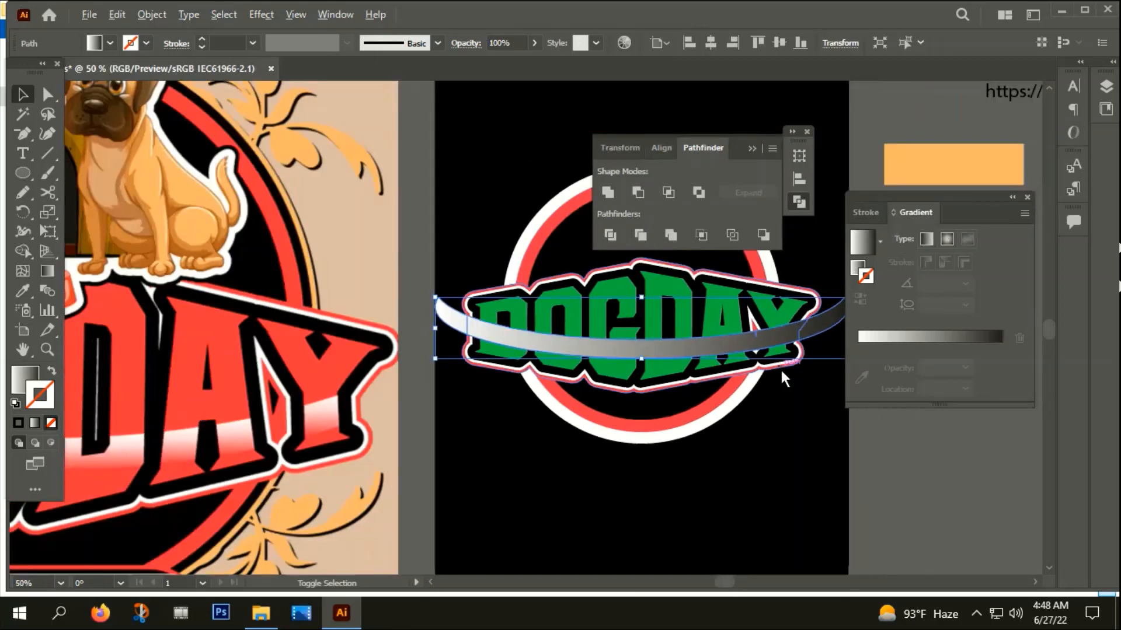
Intersect the gradient crescent with the green title letters using Pathfinder, keeping gradient bands only inside the letters
left_click(808, 131)
scroll(510, 415, "up", 1)
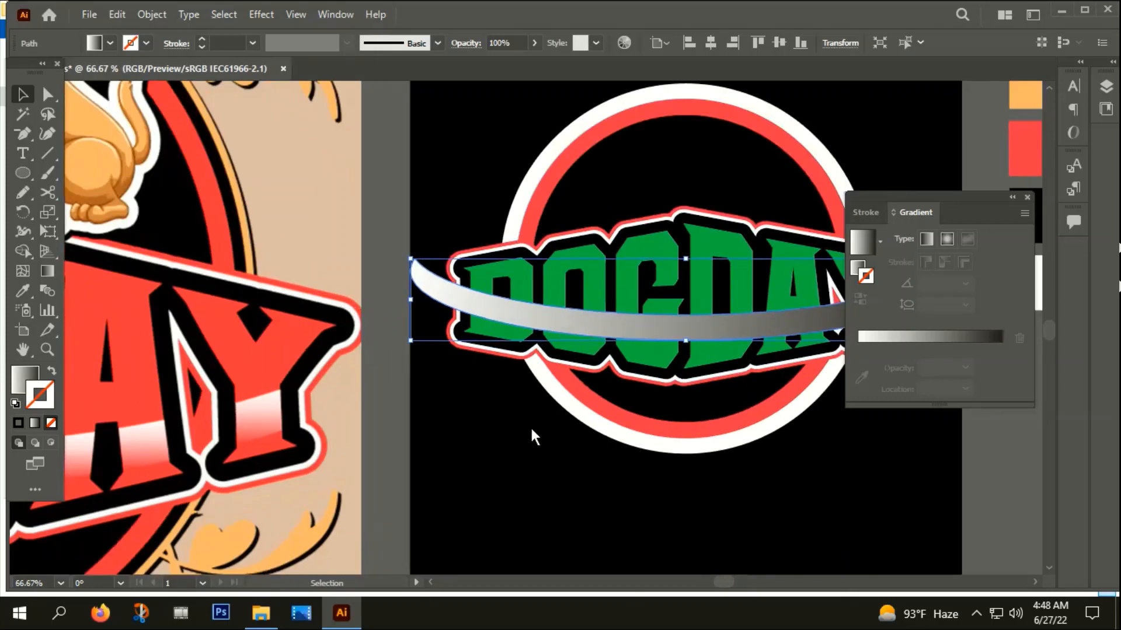
left_click(1028, 199)
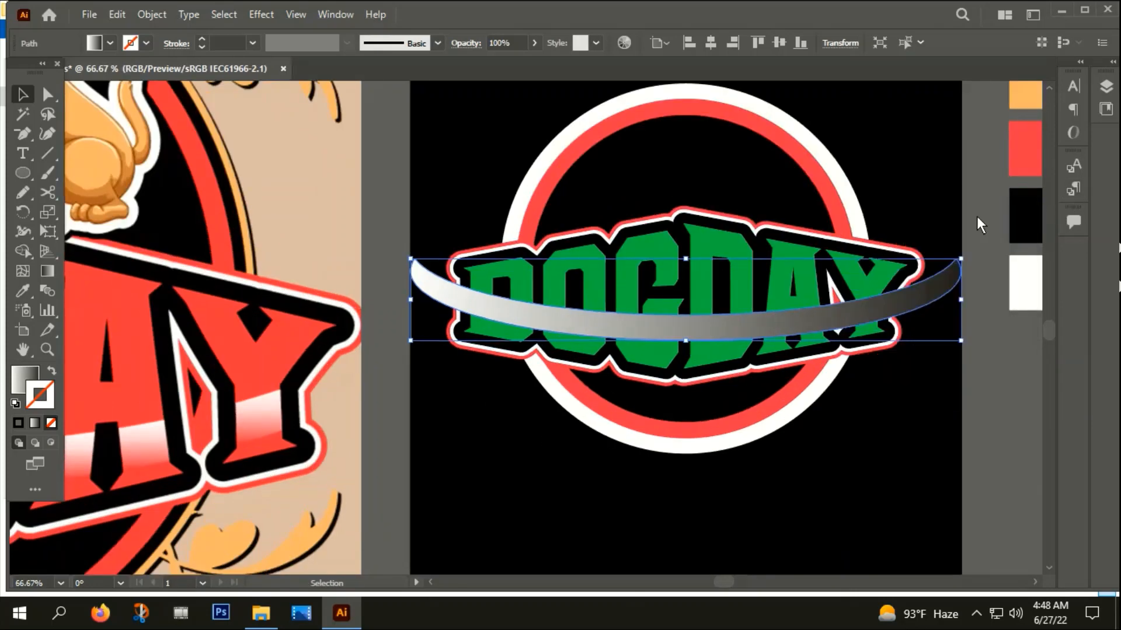
left_click(884, 502)
left_click(727, 326)
left_click(721, 235, "shift")
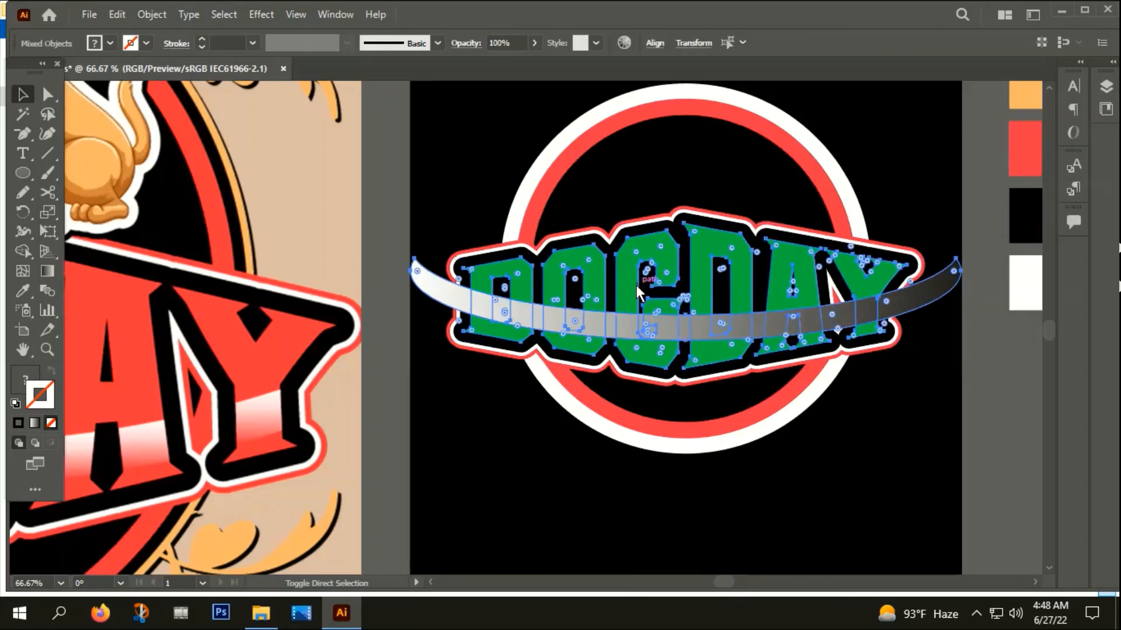
key("ctrl+shift+F9")
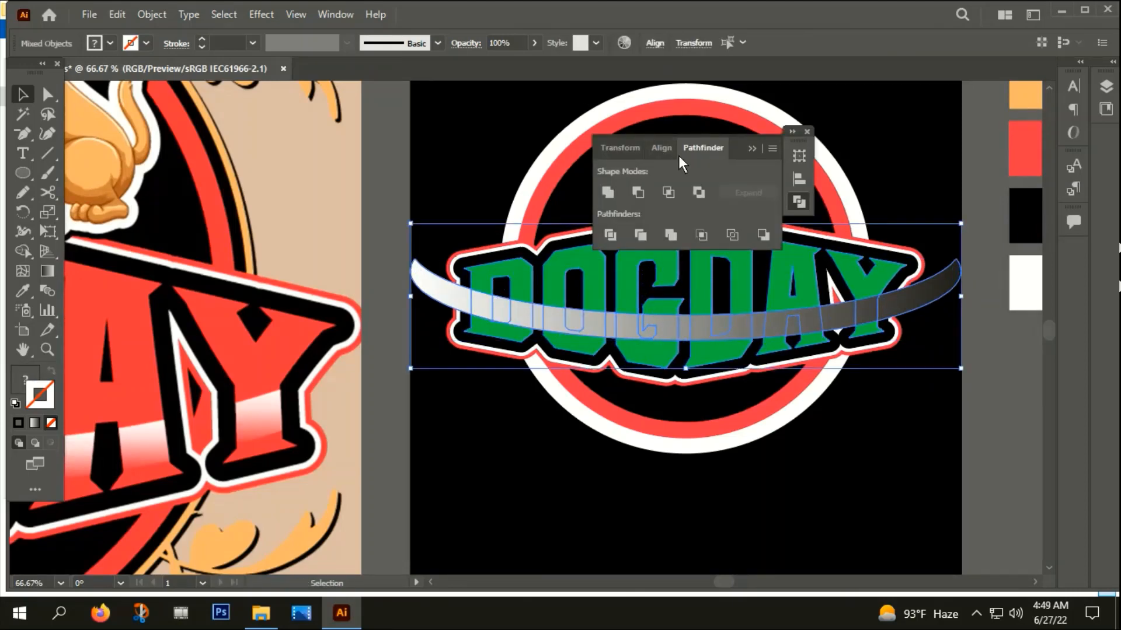
left_click(668, 194)
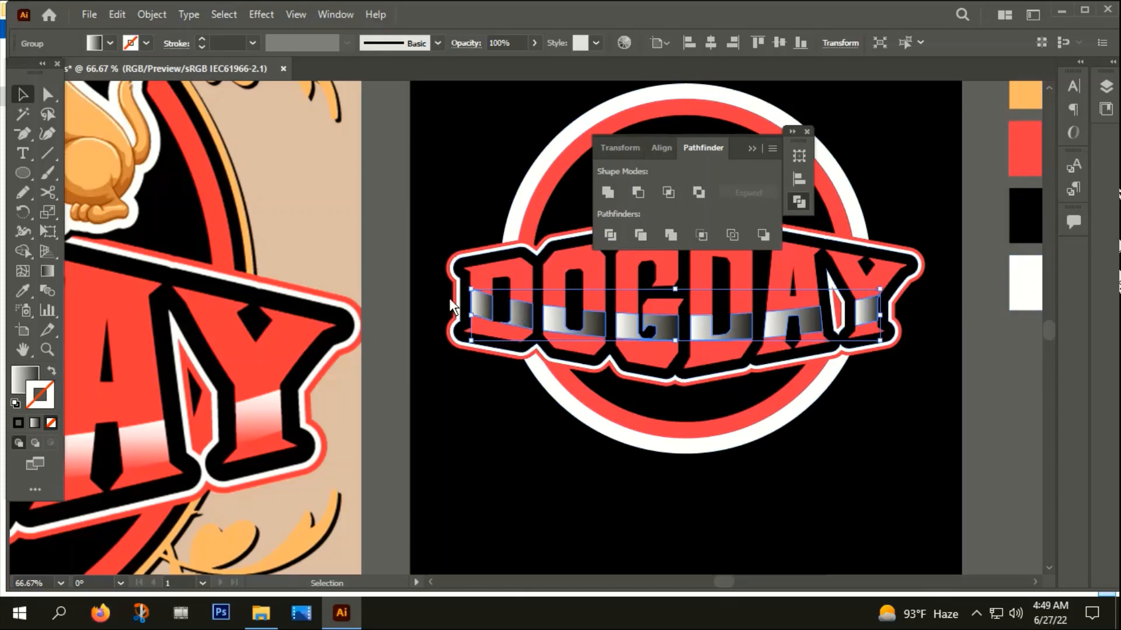
Bring up the gradient settings for the letter bands and remove their stroke, leaving only the gradient fill
left_click(35, 422)
key("ctrl+minus")
key("ctrl+minus")
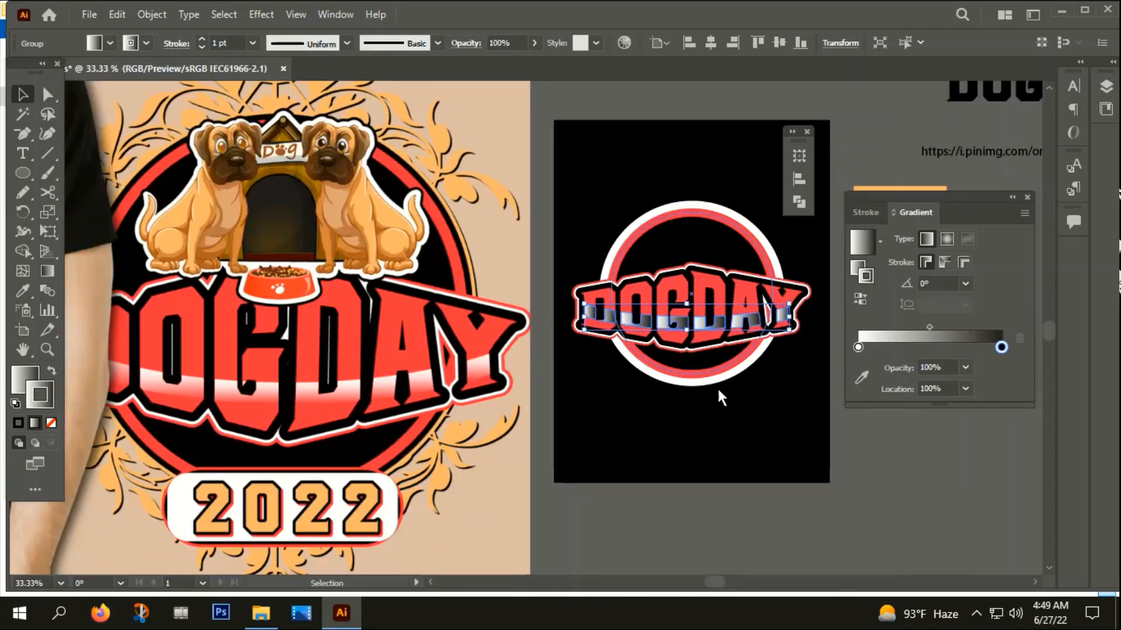
left_click_drag(694, 403, 367, 390)
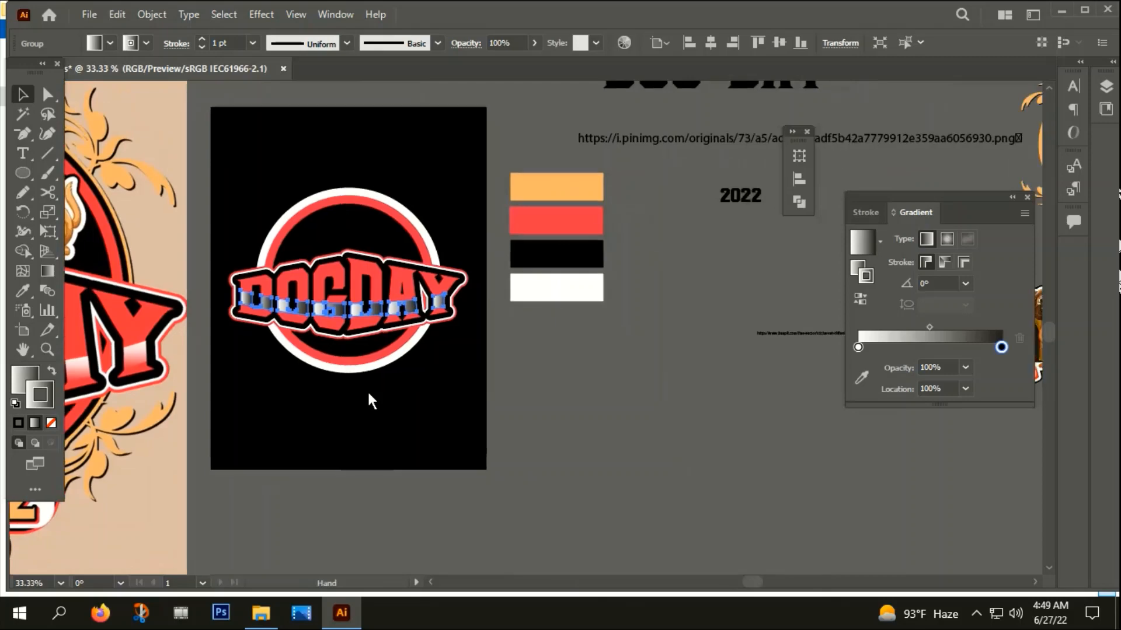
left_click(857, 348)
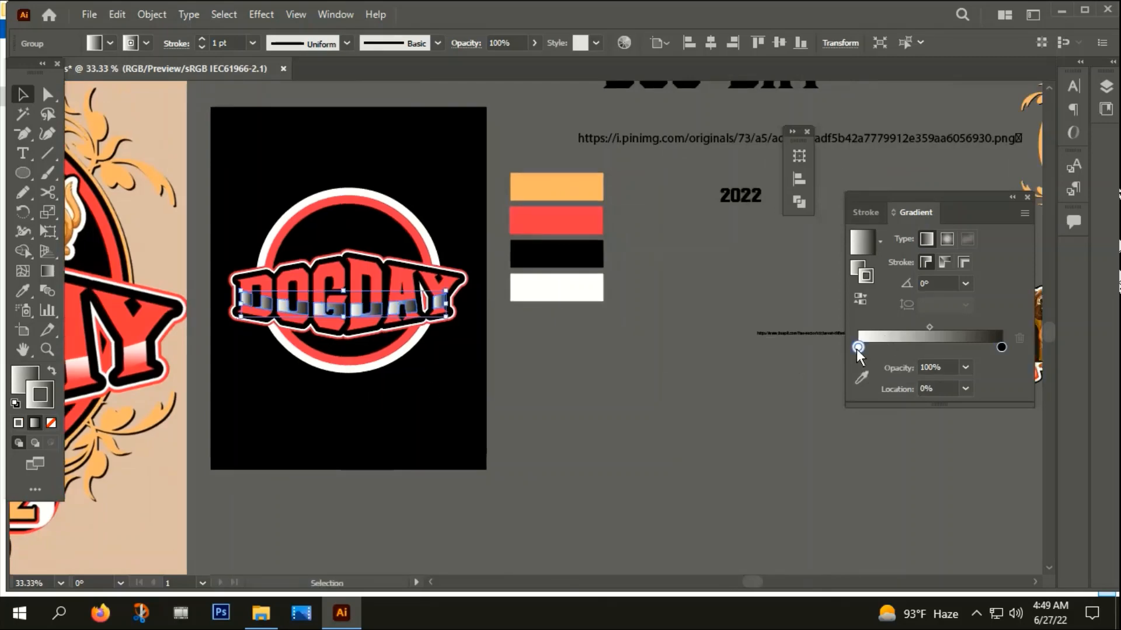
left_click(51, 423)
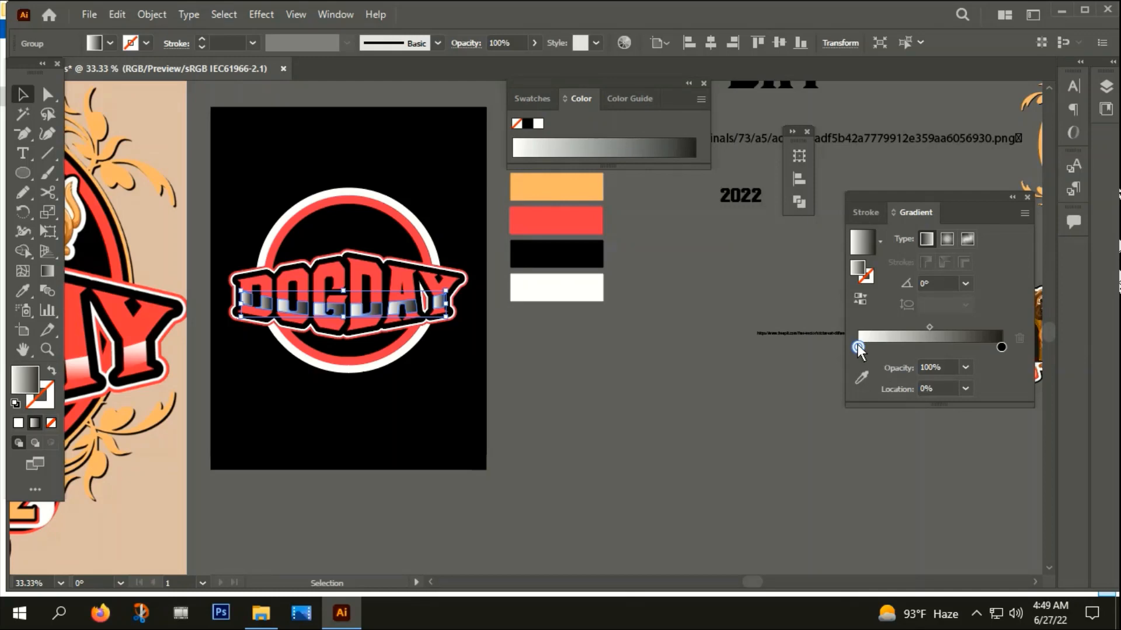
Recolor the bands' black end gradient stop with the white sample swatch and set its opacity to 0%
left_click(22, 291)
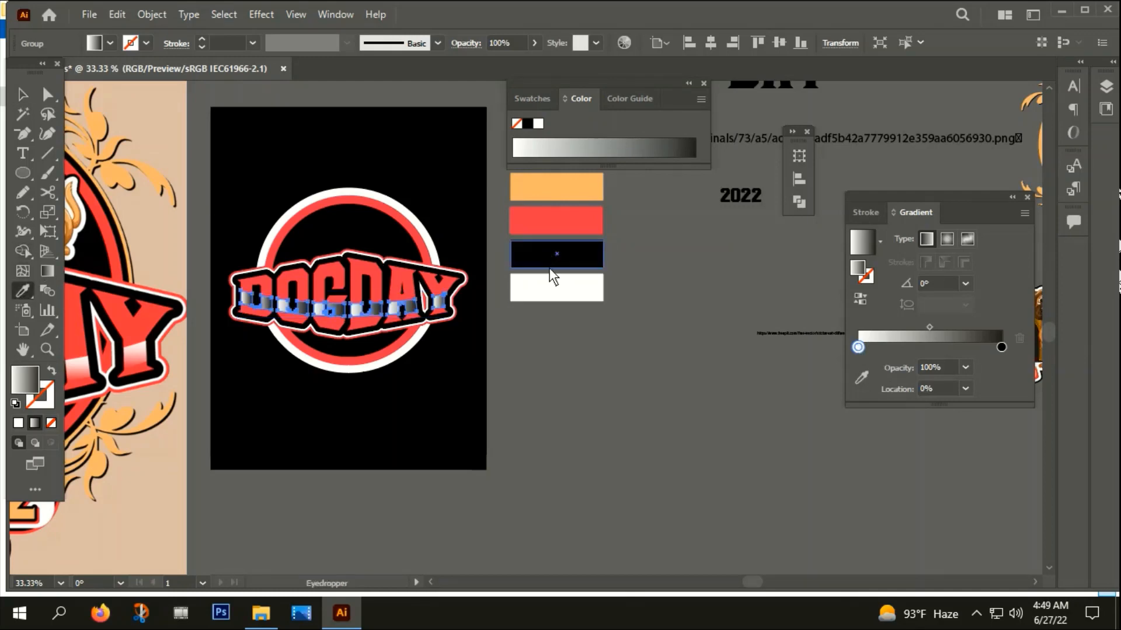
left_click(1001, 346)
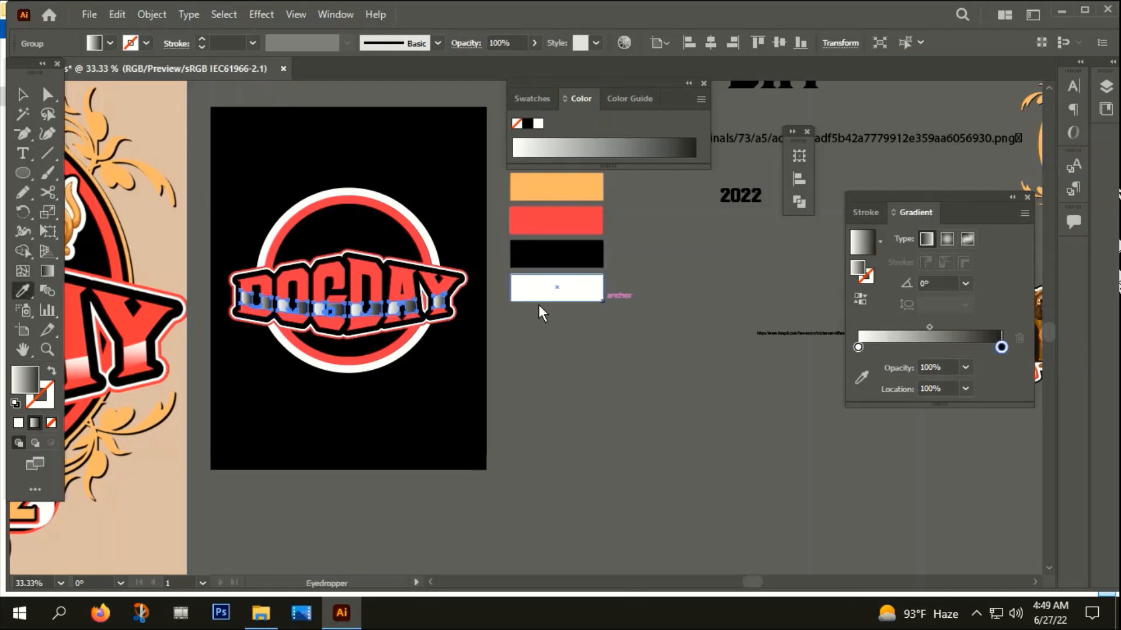
left_click(558, 282, "shift")
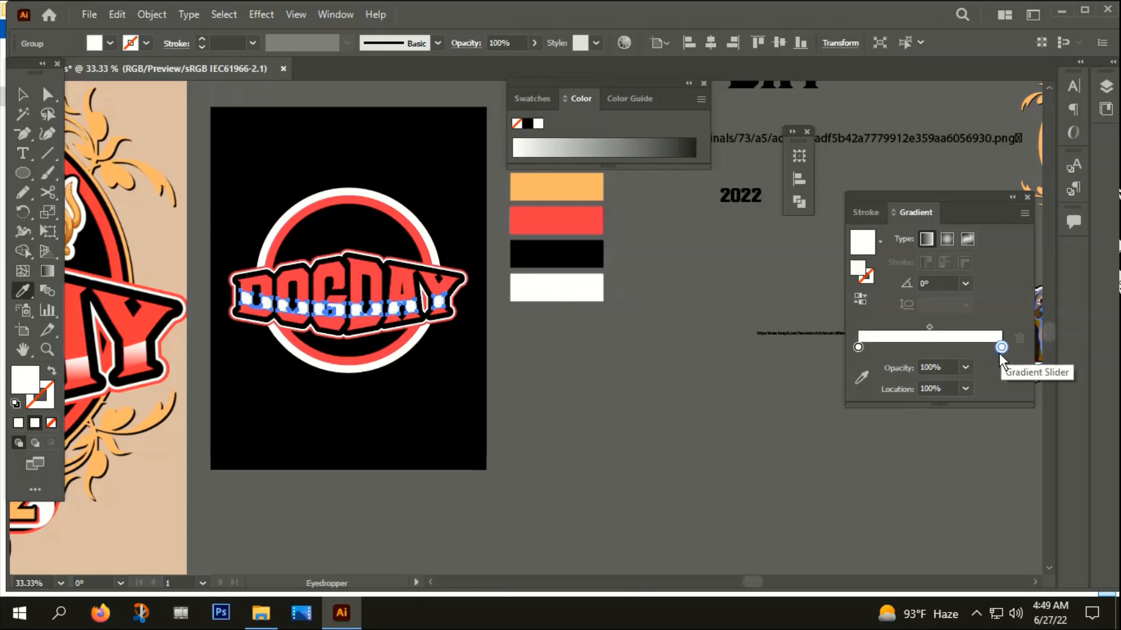
left_click(963, 367)
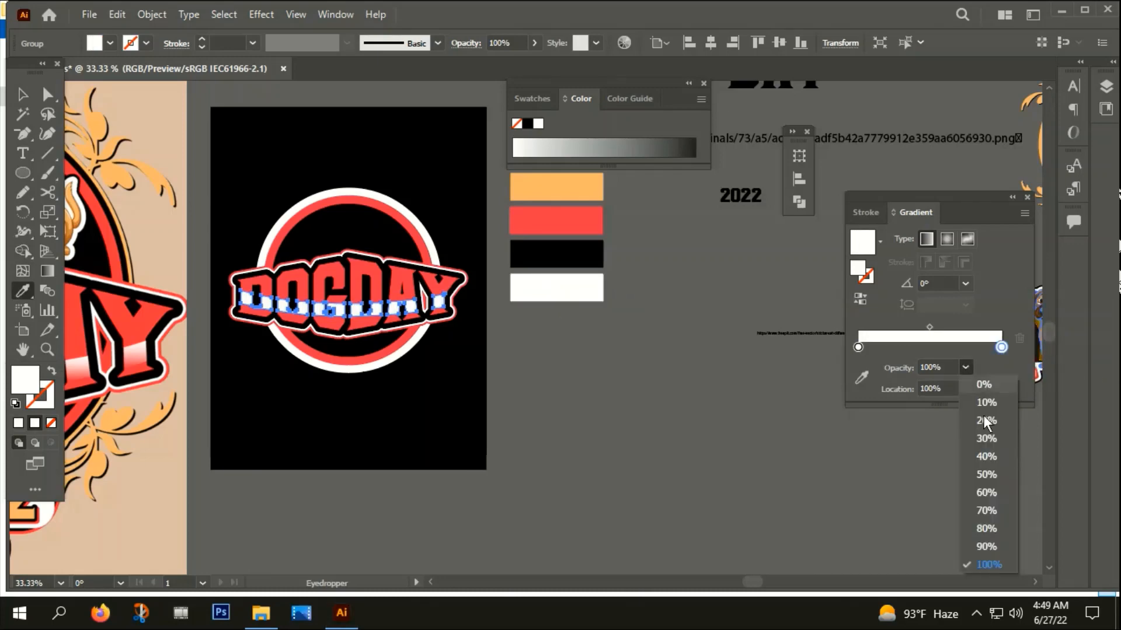
left_click(987, 384)
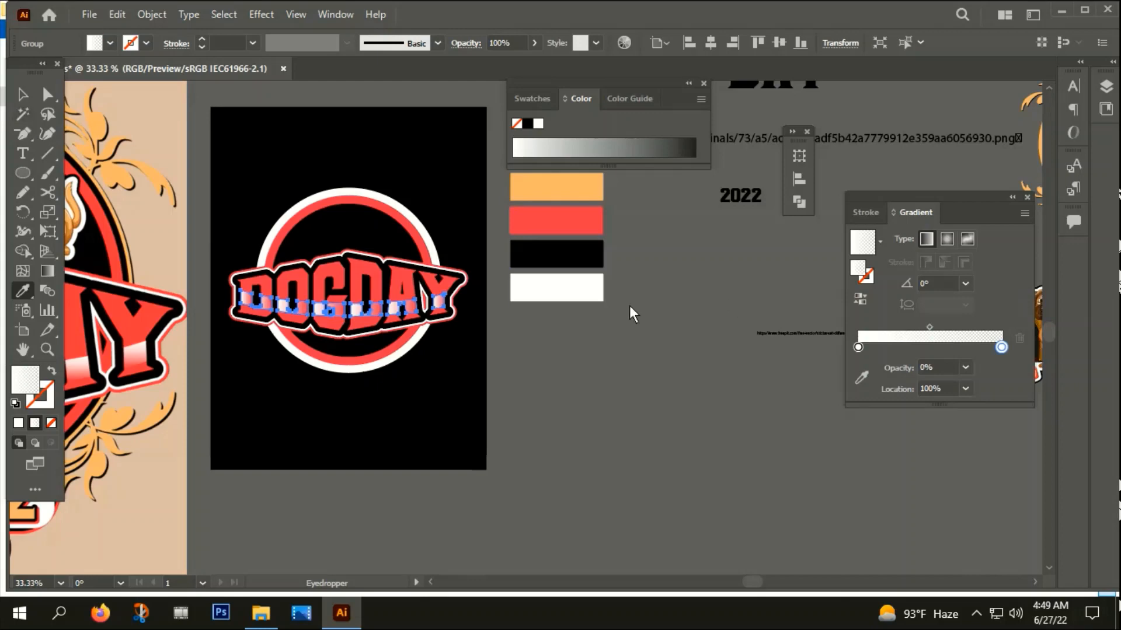
Set the band gradient's angle to -90° and reverse its direction
left_click(966, 283)
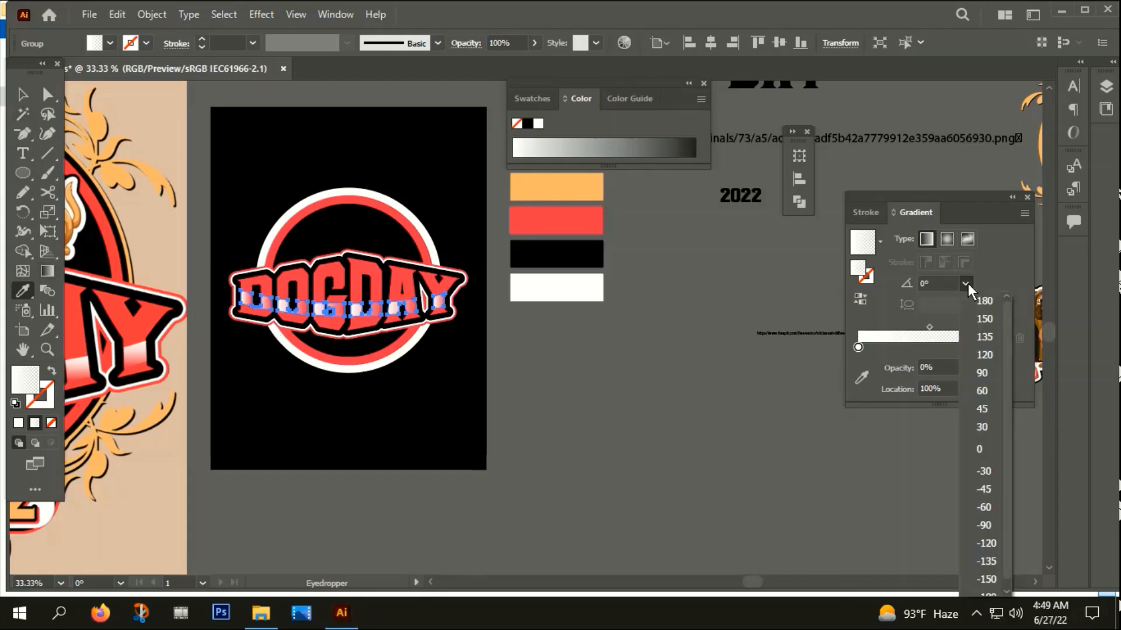
left_click(986, 526)
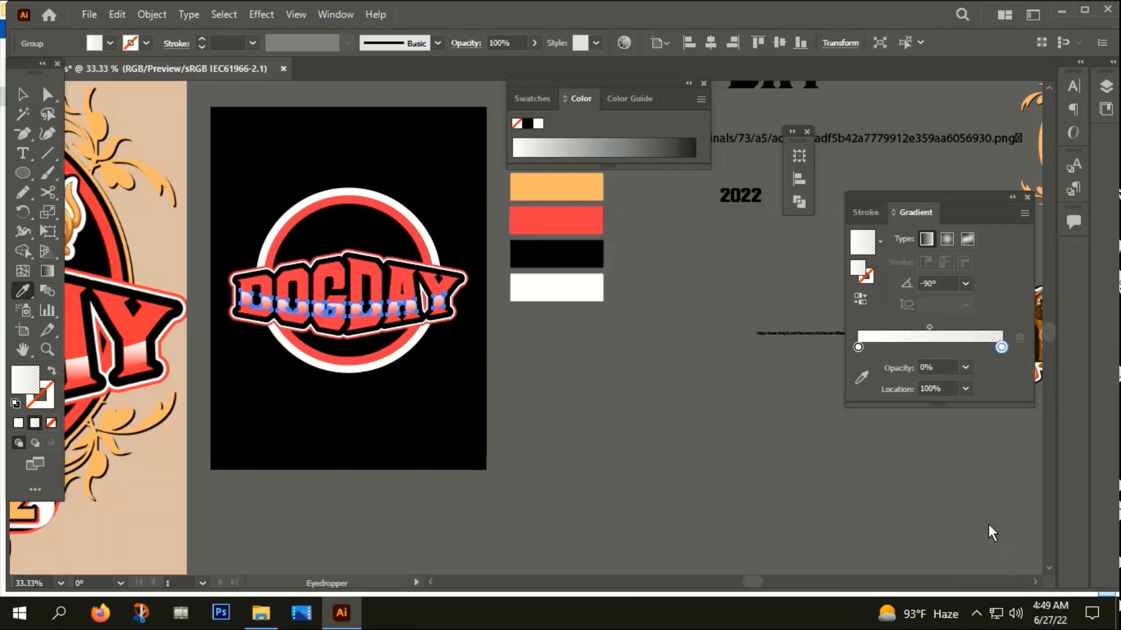
scroll(271, 301, "up", 5)
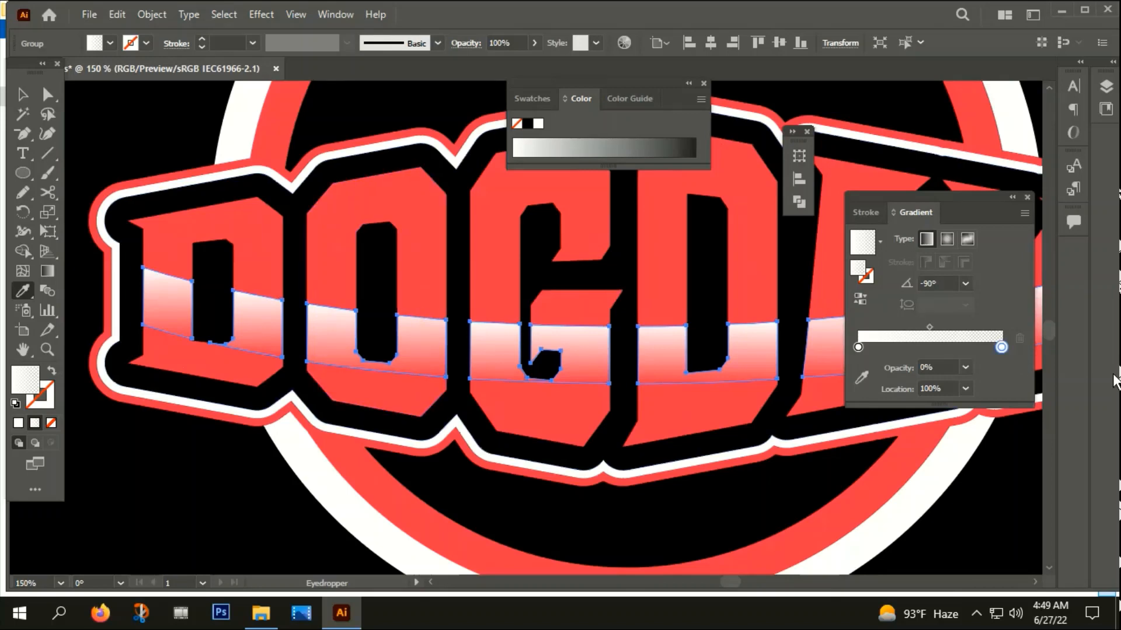
left_click(864, 308)
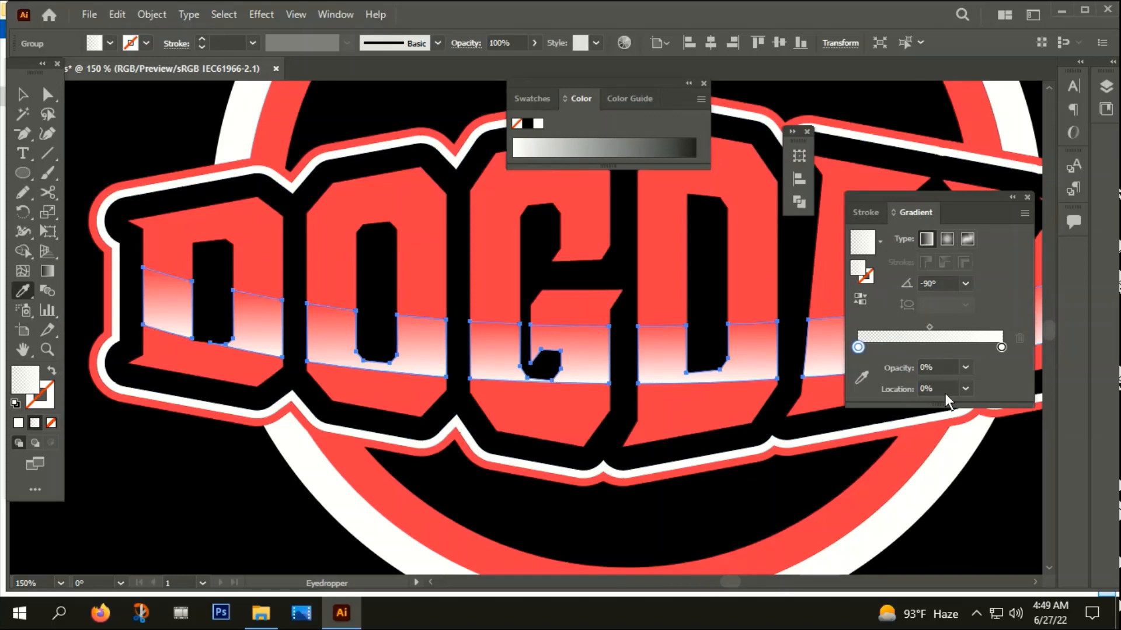
Add a white gradient stop at about 71% location with 88% opacity to strengthen the highlight, and deselect the bands
left_click_drag(986, 349, 961, 349)
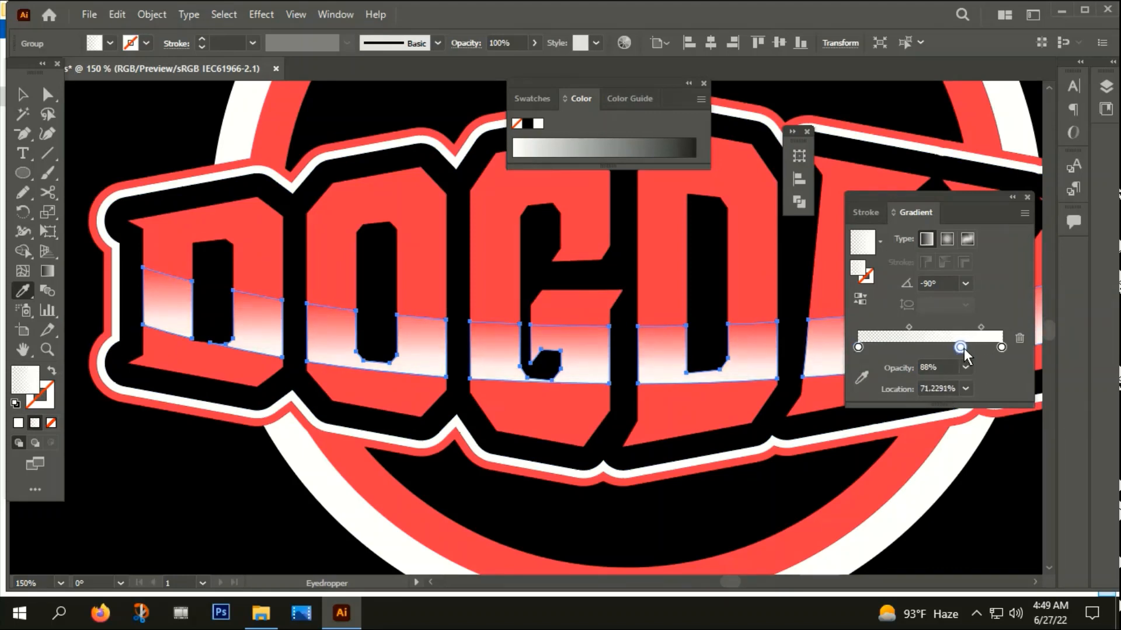
left_click(23, 95)
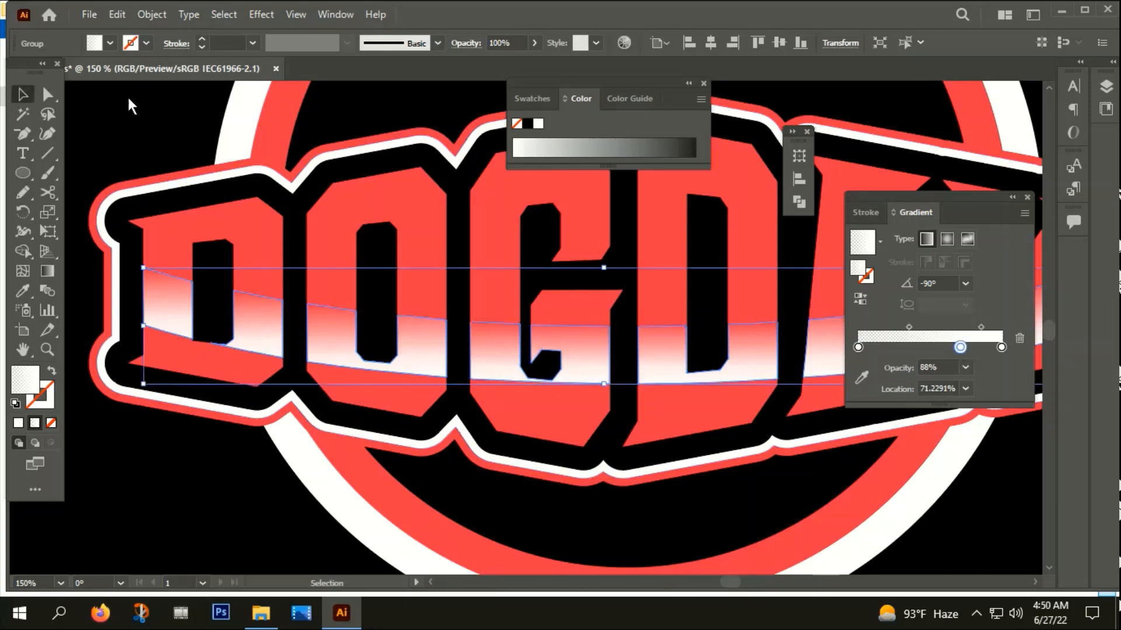
left_click(129, 99)
scroll(171, 324, "down", 3)
left_click_drag(237, 487, 392, 431)
scroll(408, 468, "down", 1)
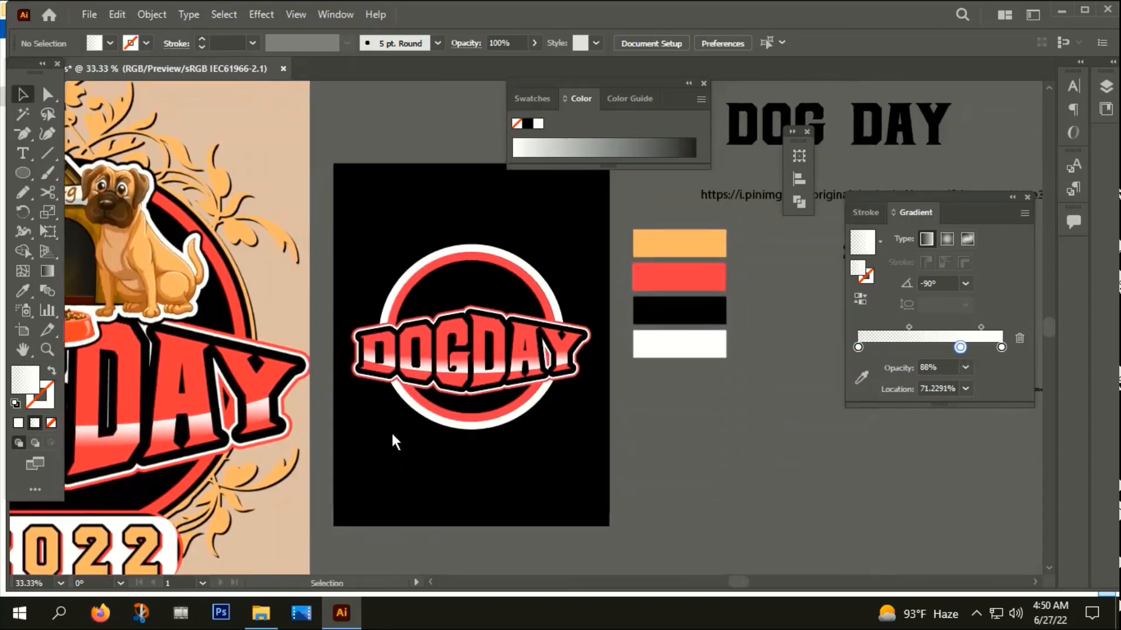
Group the DOGDAY title's letters, outlines and highlight bands together
scroll(350, 366, "up", 2)
left_click_drag(367, 355, 370, 344)
right_click(370, 343)
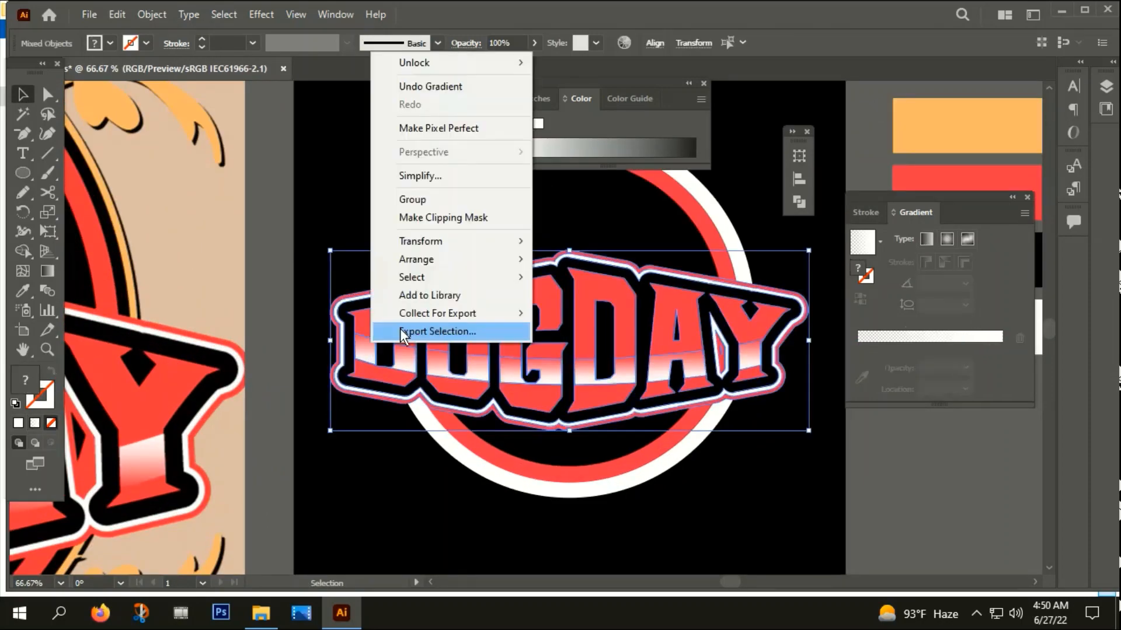
left_click(402, 193)
left_click(379, 455)
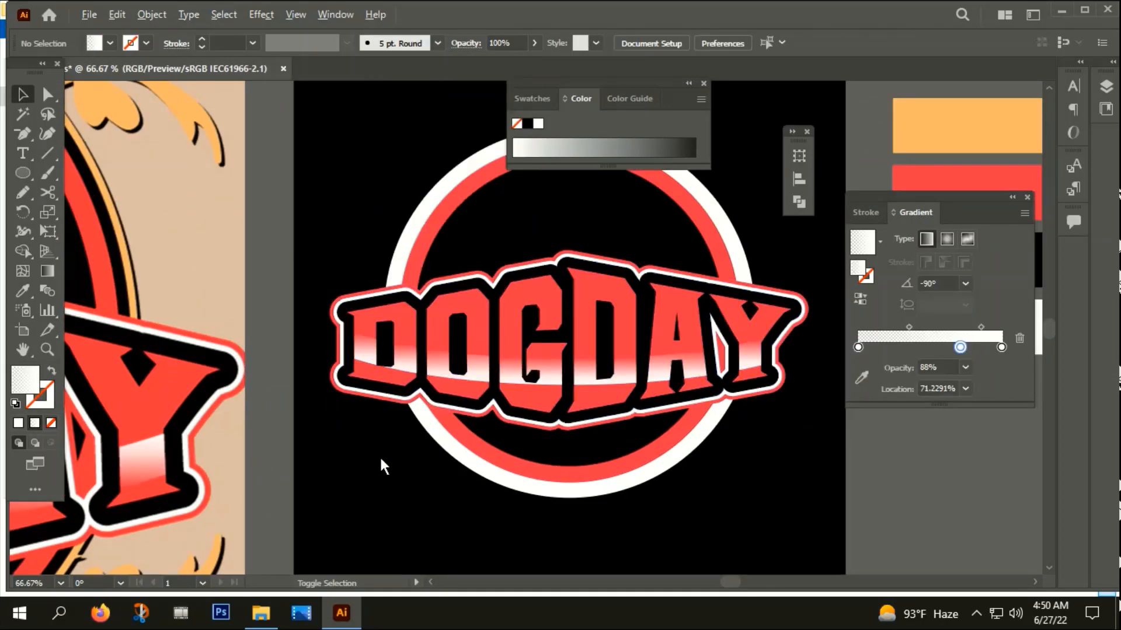
Close the floating Color and Gradient panels to clear the workspace
scroll(379, 456, "down", 2)
scroll(625, 512, "right", 3)
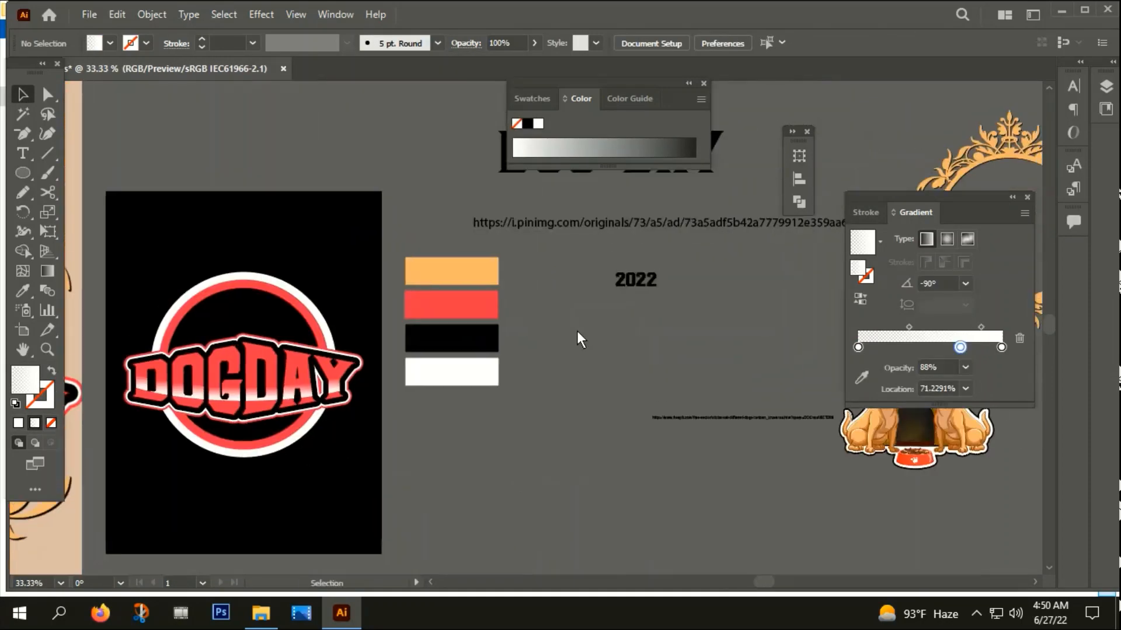
left_click(702, 85)
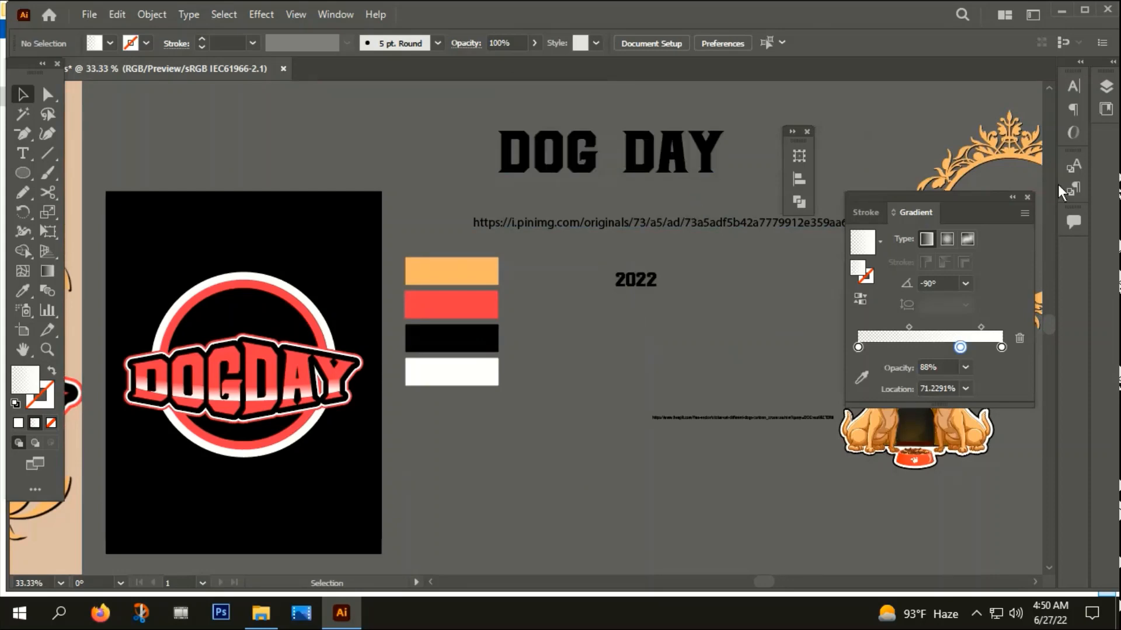
left_click(1028, 197)
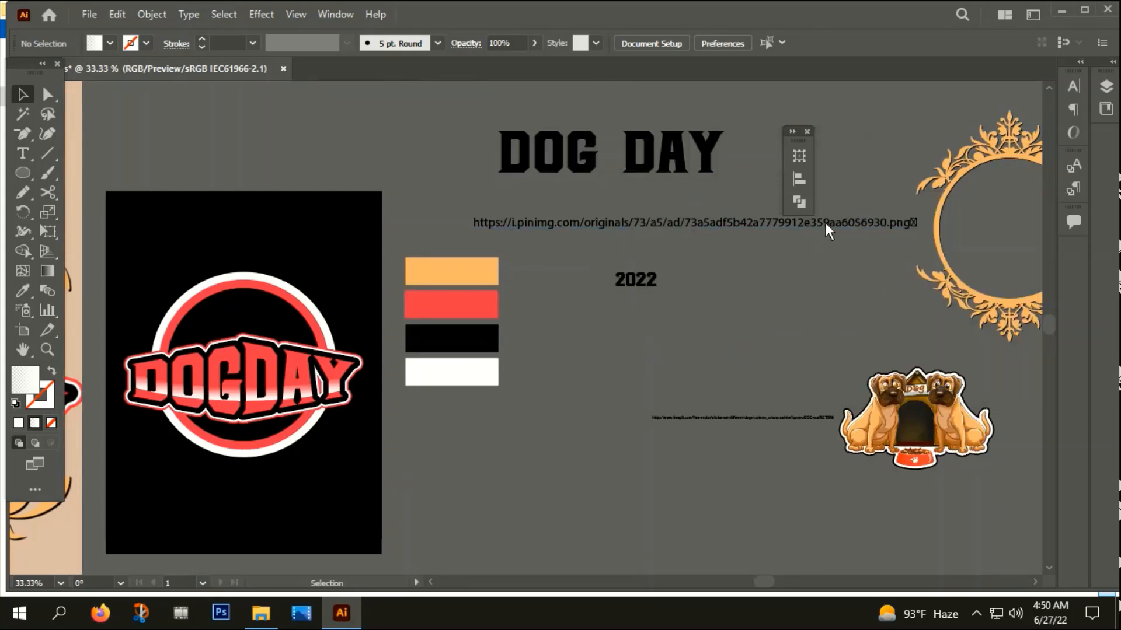
Minimize the design window, close the v folder window and open the DOG folder on the desktop
left_click(1060, 12)
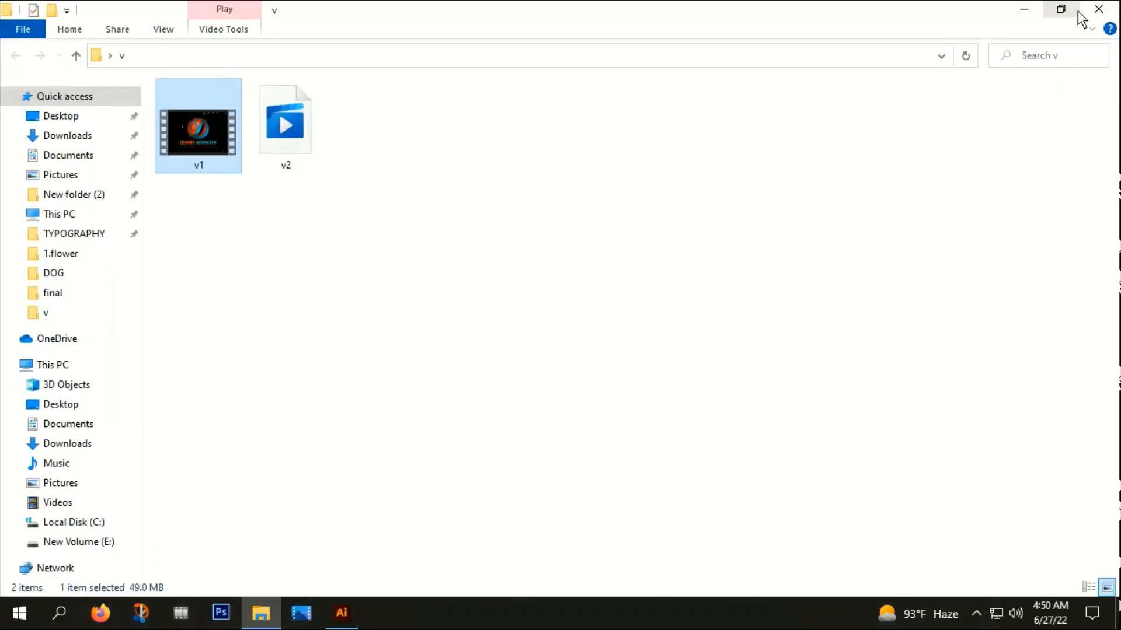
left_click(1099, 11)
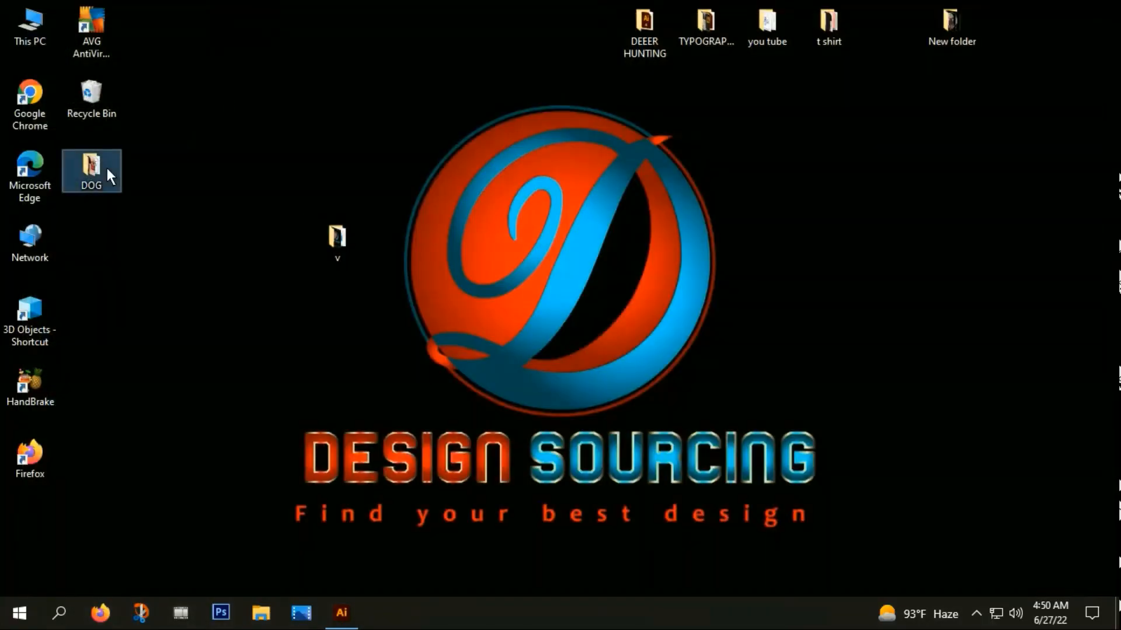
double_click(106, 167)
left_click(620, 127)
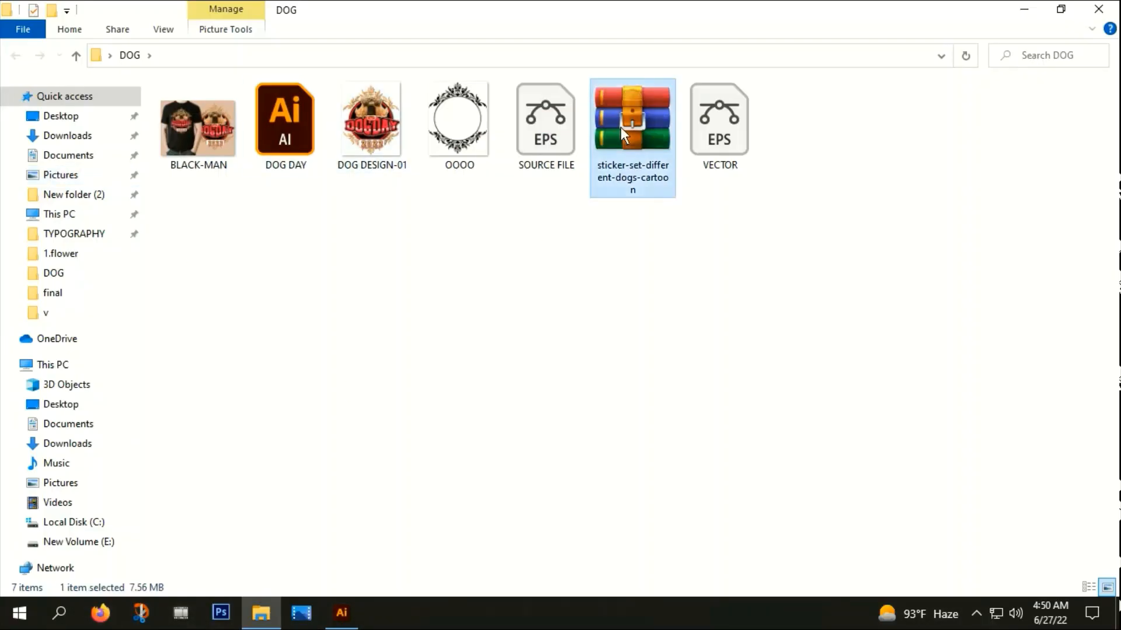
Open n59a_1mjh_220110.eps from the sticker-set-different-dogs-cartoon archive in Illustrator
double_click(620, 127)
left_click_drag(520, 63, 763, 35)
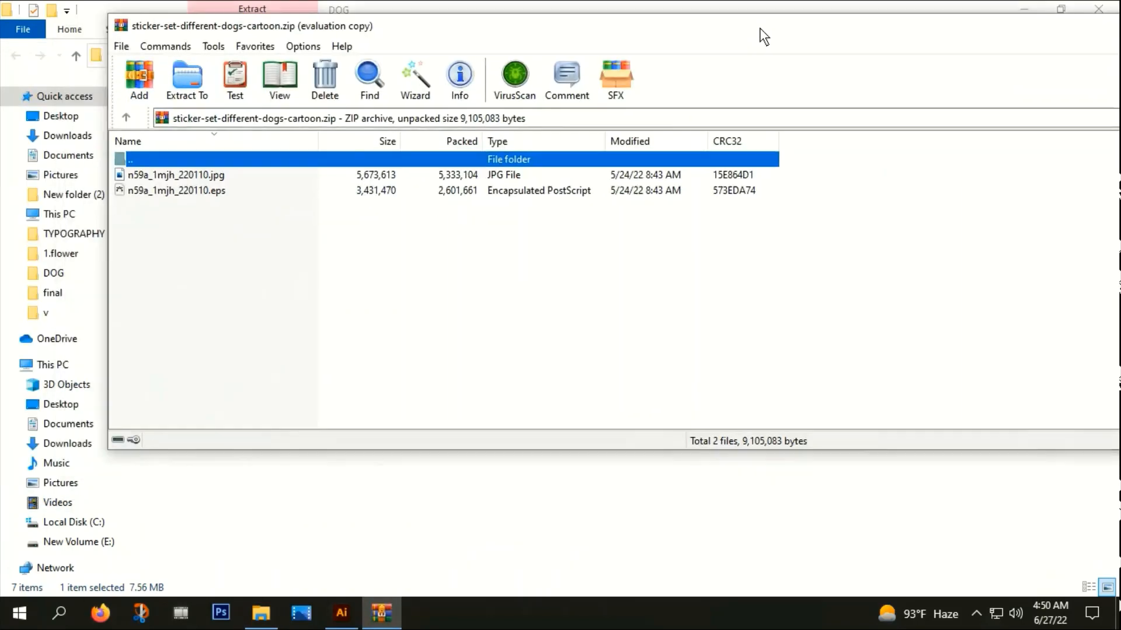
left_click(797, 175)
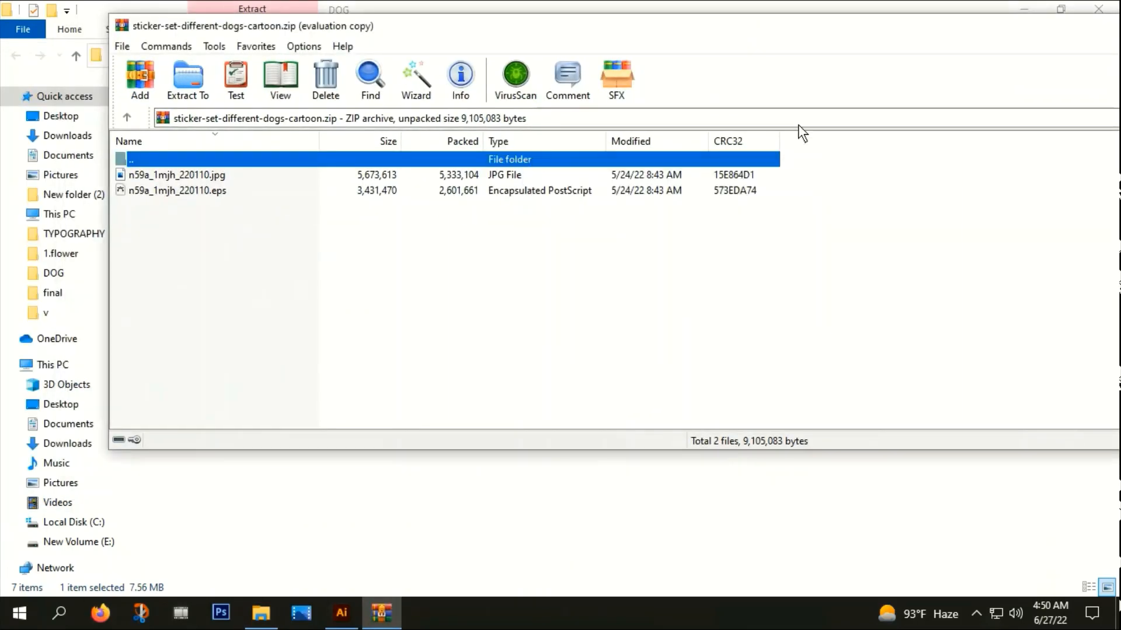
double_click(154, 190)
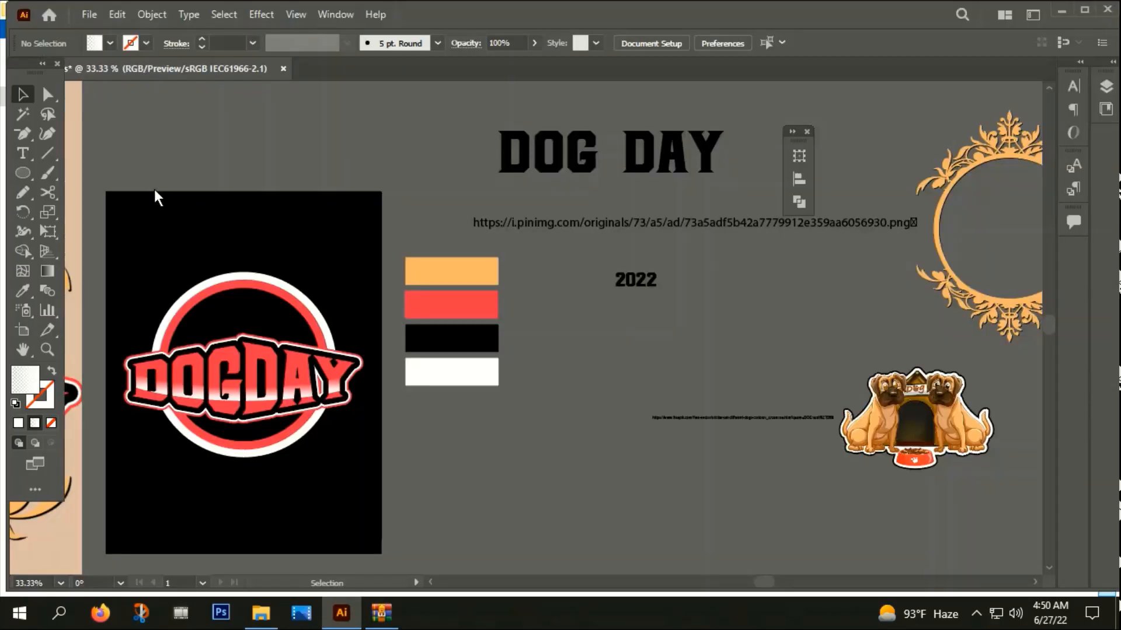
left_click(647, 330)
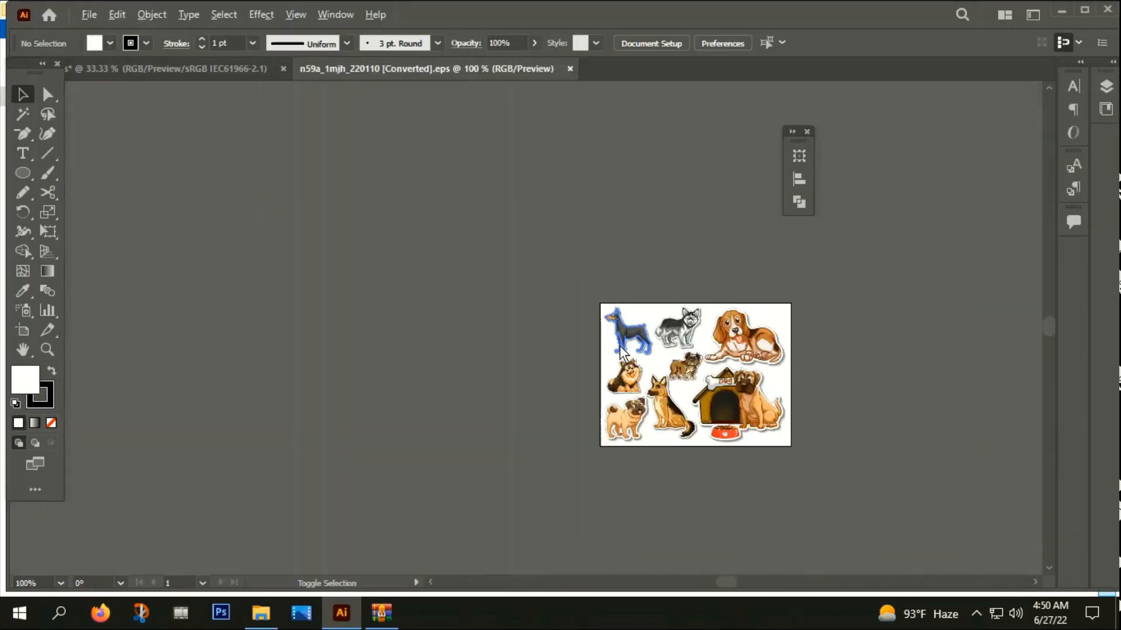
Move the dog sticker group off the artboard and ungroup it
left_click_drag(744, 409, 357, 283)
right_click(358, 283)
left_click(409, 425)
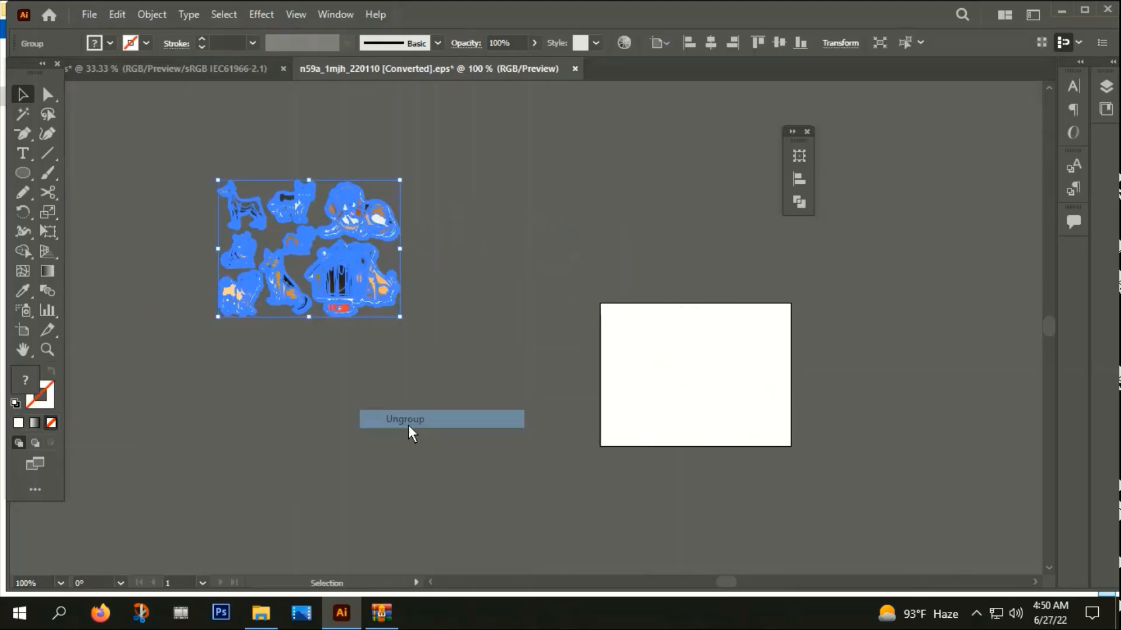
Move the kennel-and-dog sticker away from the other stickers and ungroup it
left_click(357, 326)
scroll(357, 327, "up", 2)
left_click(374, 219)
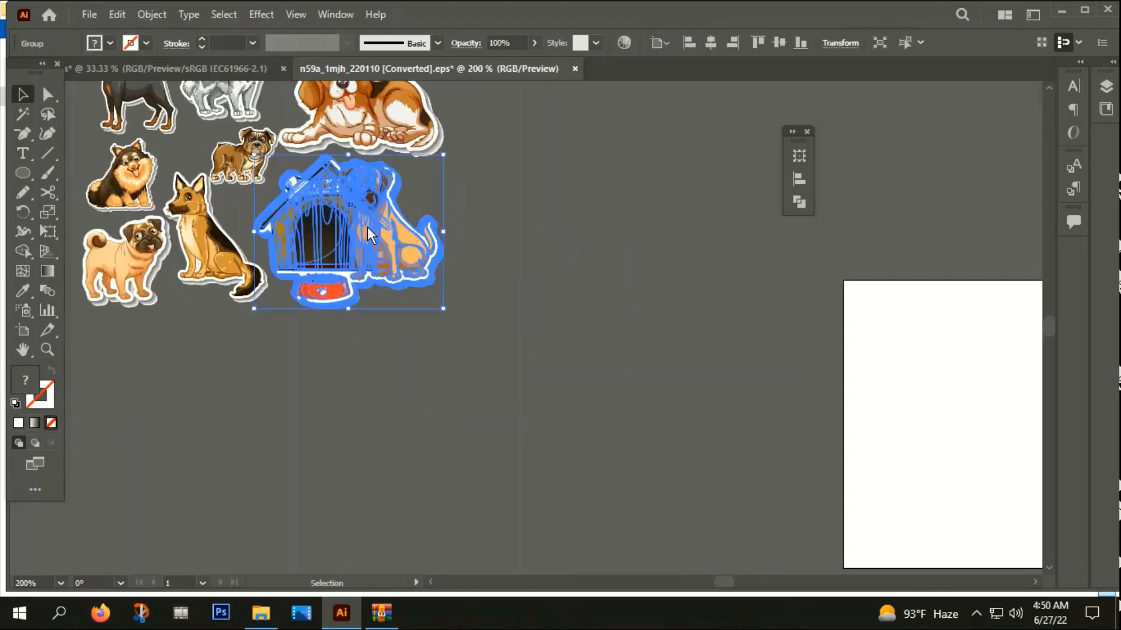
left_click_drag(367, 227, 665, 271)
right_click(664, 271)
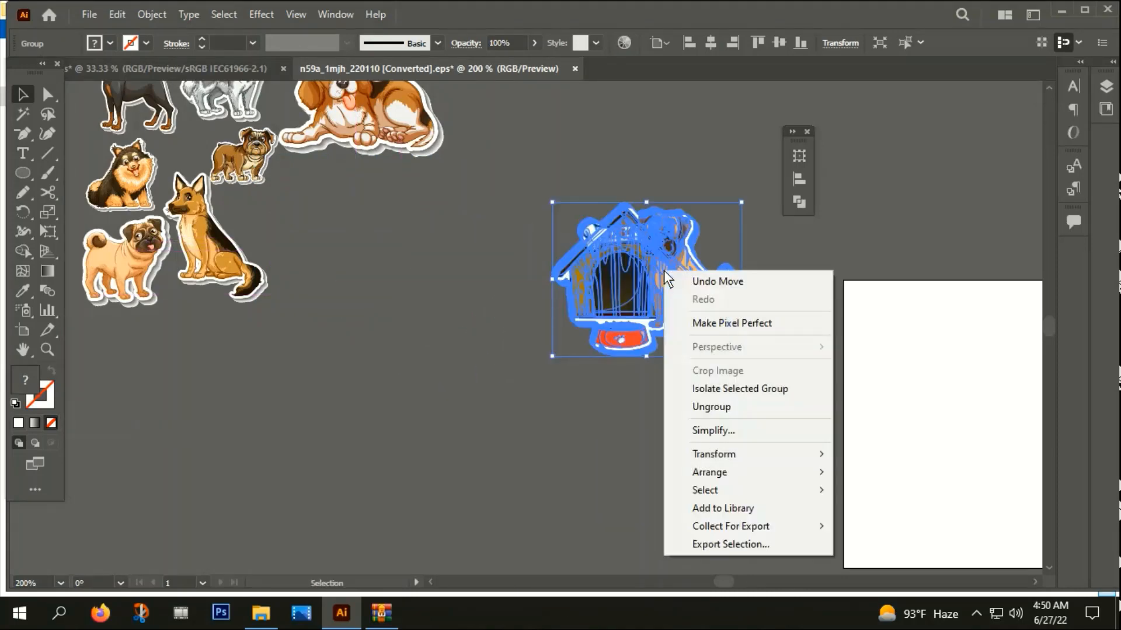
left_click(751, 409)
right_click(663, 301)
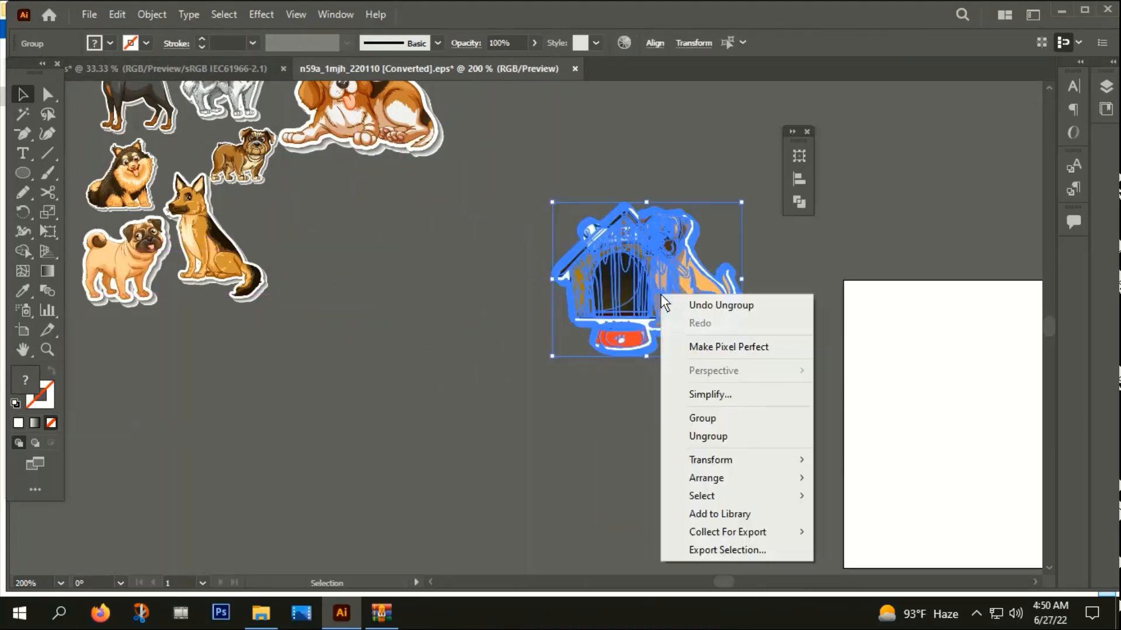
left_click(701, 419)
left_click(680, 429)
Select and remove the outer grey shadow paths around the kennel sticker's white border
scroll(694, 306, "up", 2)
left_click(689, 365)
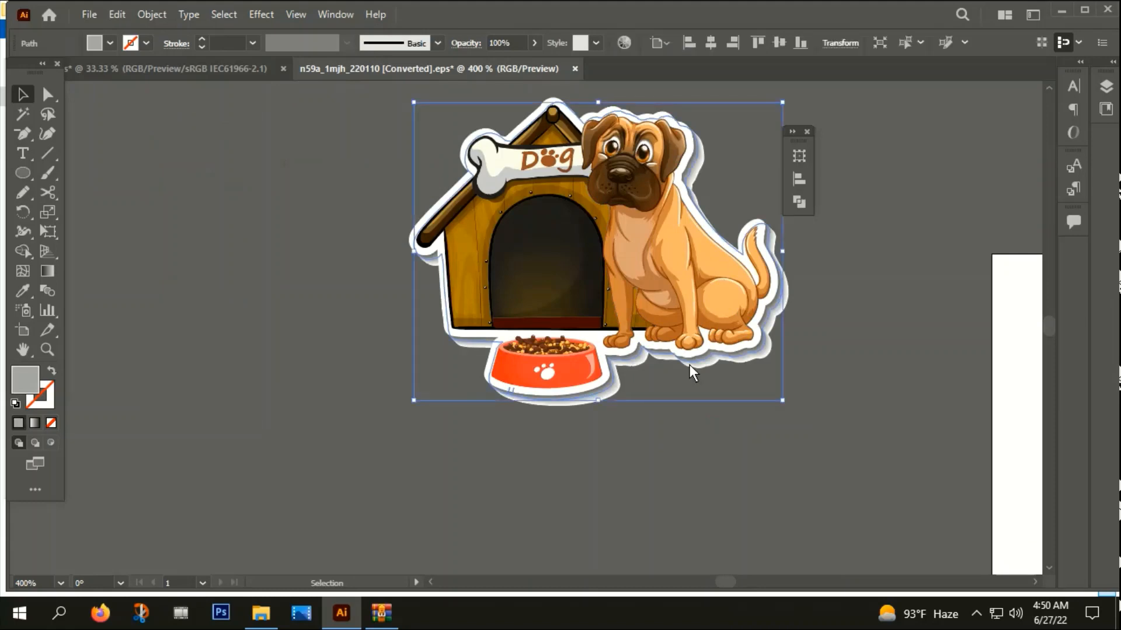
left_click(679, 413)
scroll(679, 412, "up", 3)
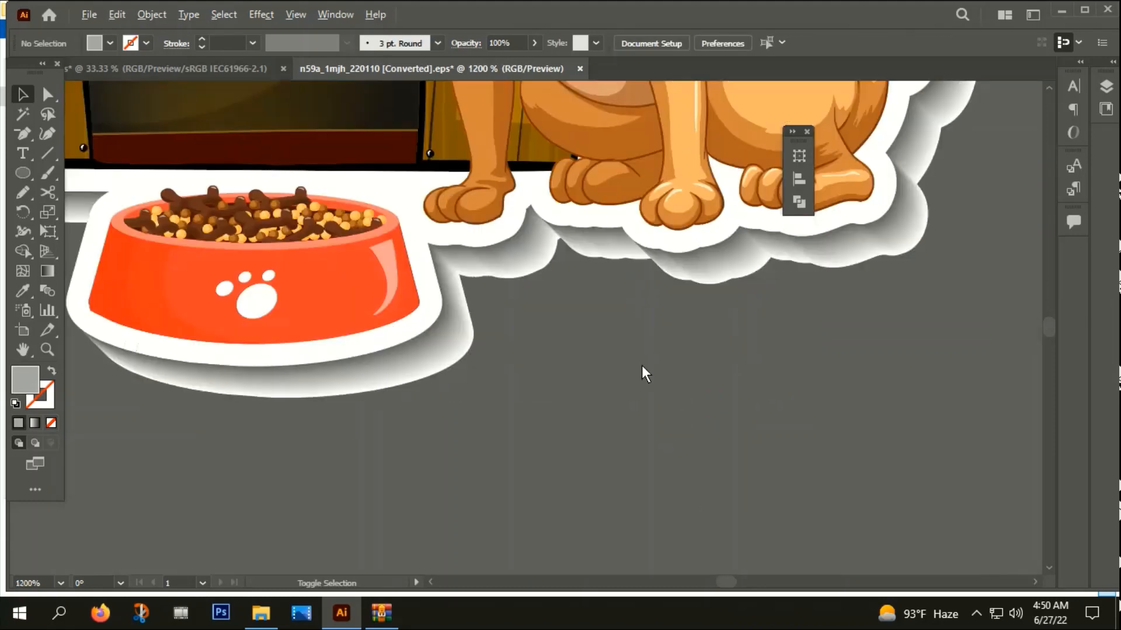
left_click(731, 263)
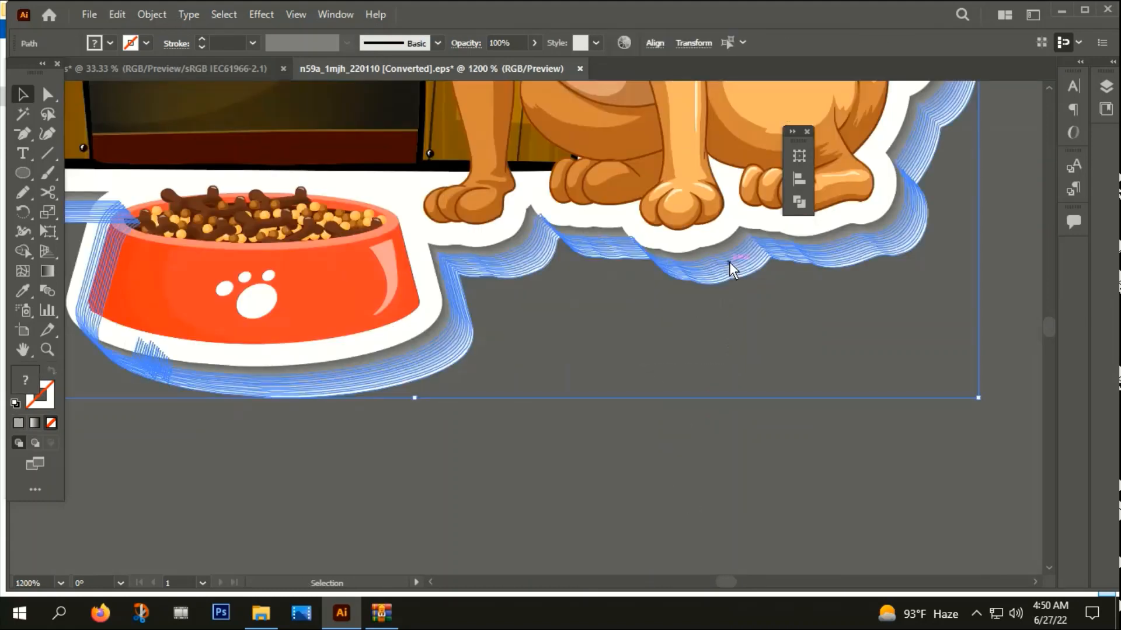
left_click(721, 279)
left_click(724, 243)
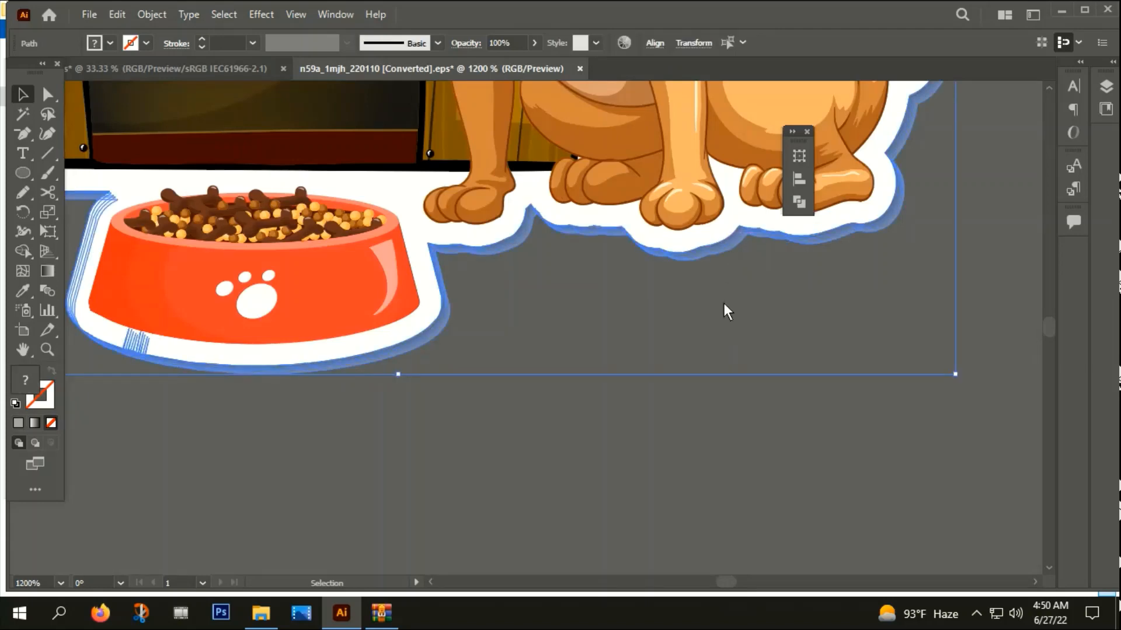
left_click(724, 303)
Delete the remaining thin grey shadow bands directly beneath the sticker's white border
scroll(690, 265, "up", 5)
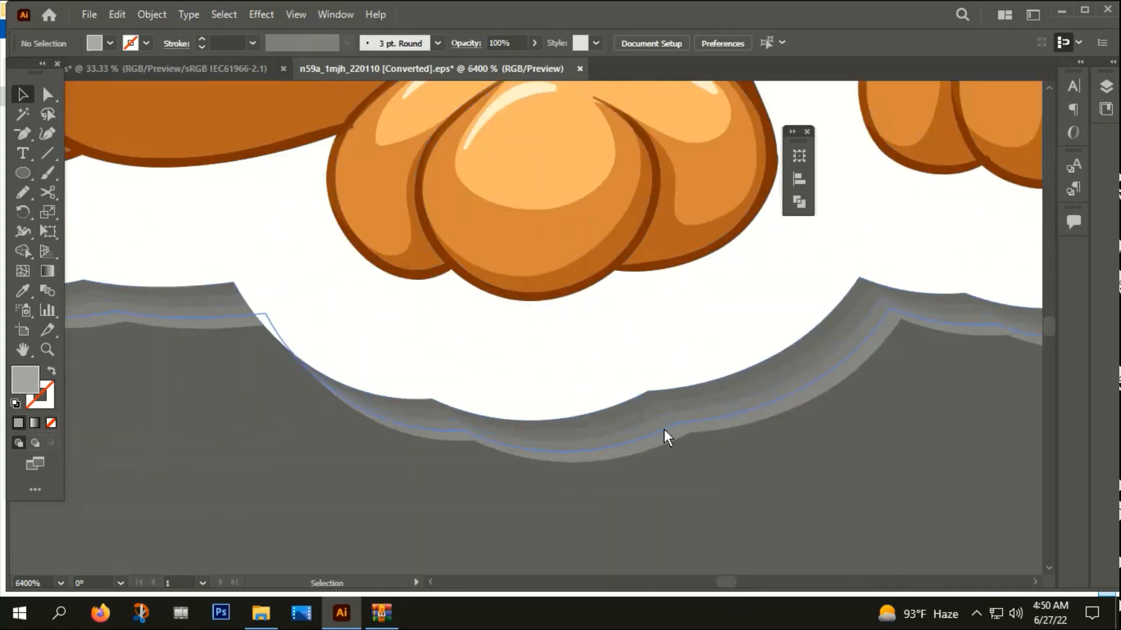
left_click(684, 399)
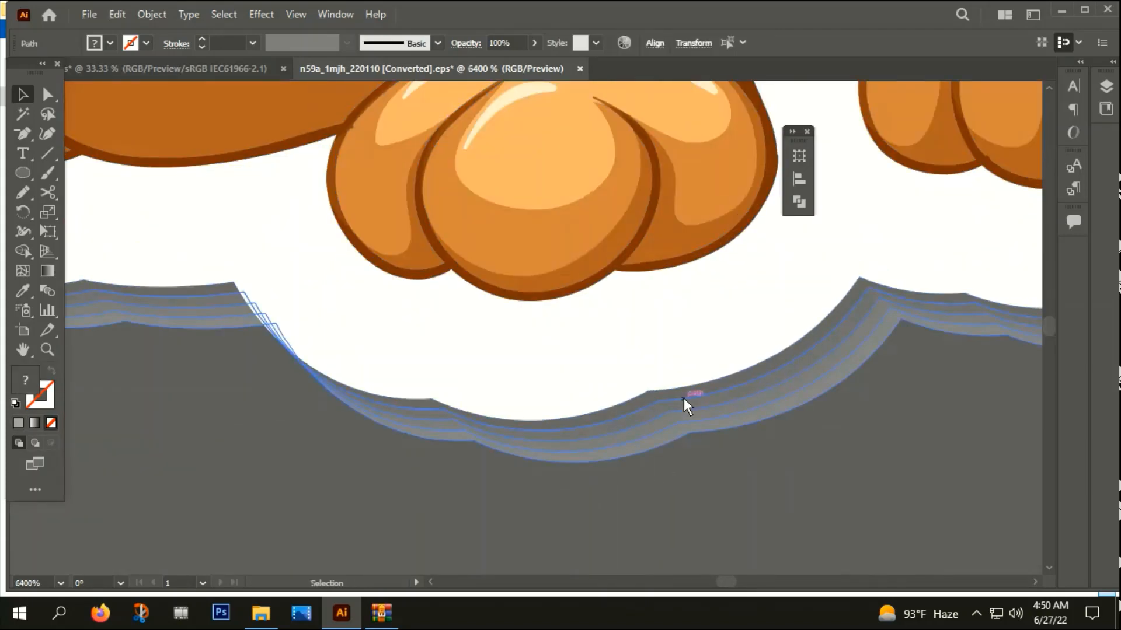
key("Delete")
scroll(658, 380, "down", 4)
scroll(677, 388, "down", 4)
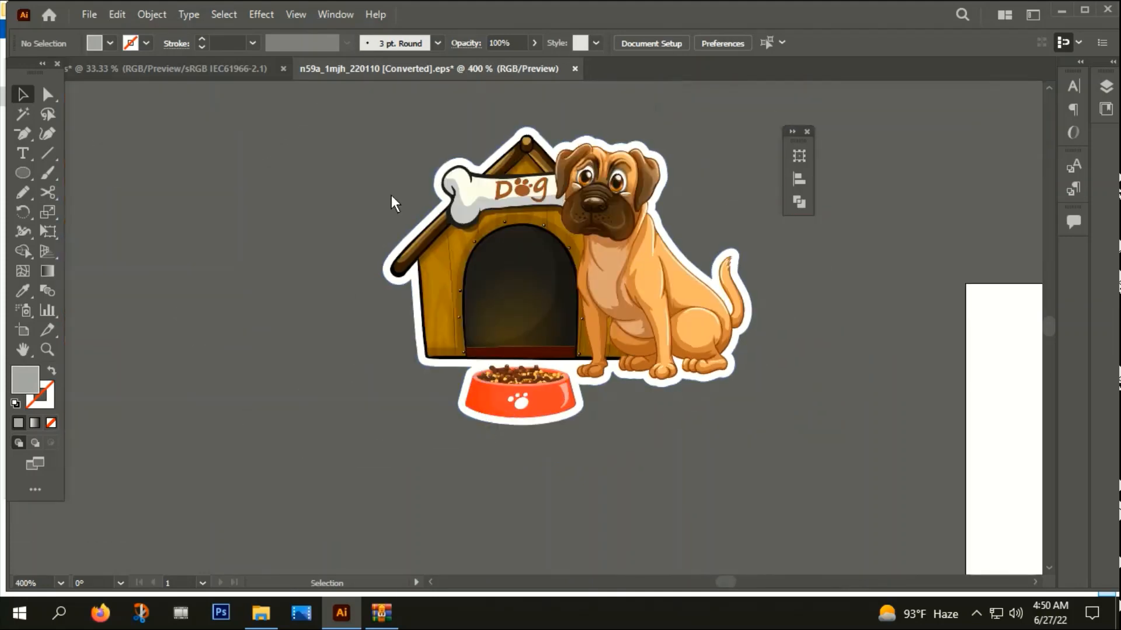
Ungroup the kennel artwork and select the sitting dog as a separate group
left_click(625, 203)
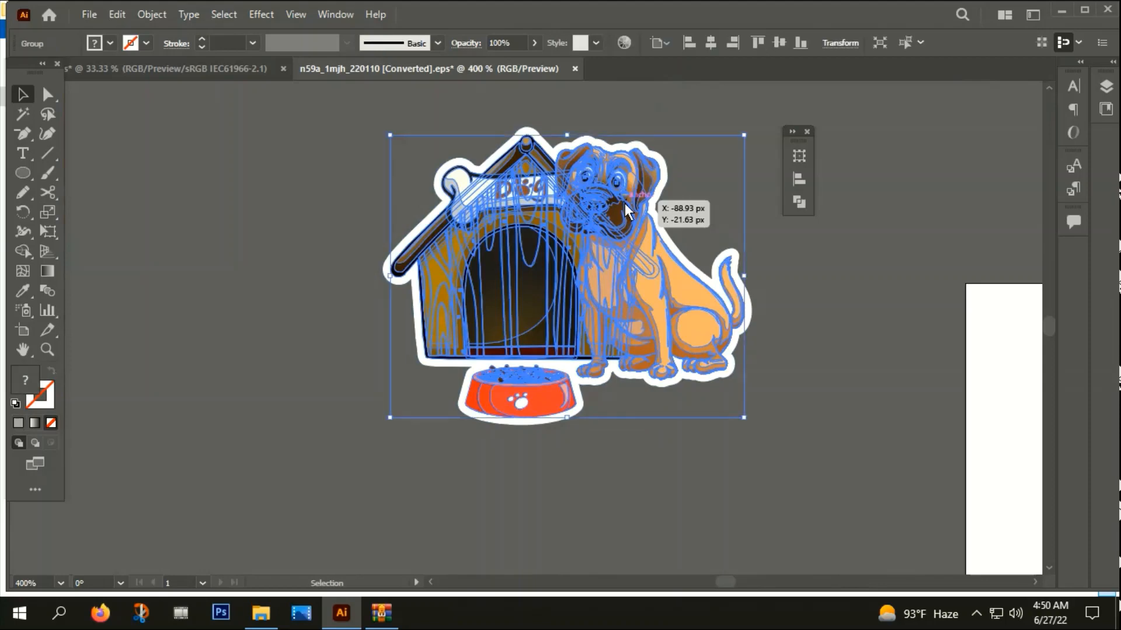
right_click(625, 203)
left_click(685, 341)
left_click(681, 419)
left_click_drag(648, 245, 547, 189)
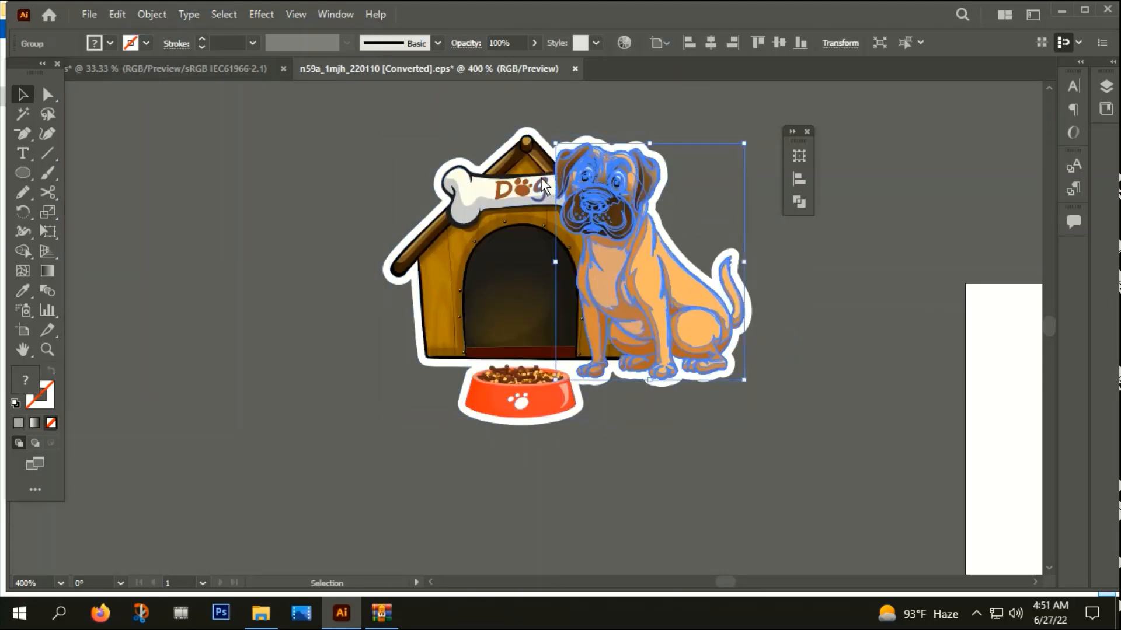
Create a vertically reflected copy of the sitting dog and place it on the opposite side of the kennel
right_click(589, 202)
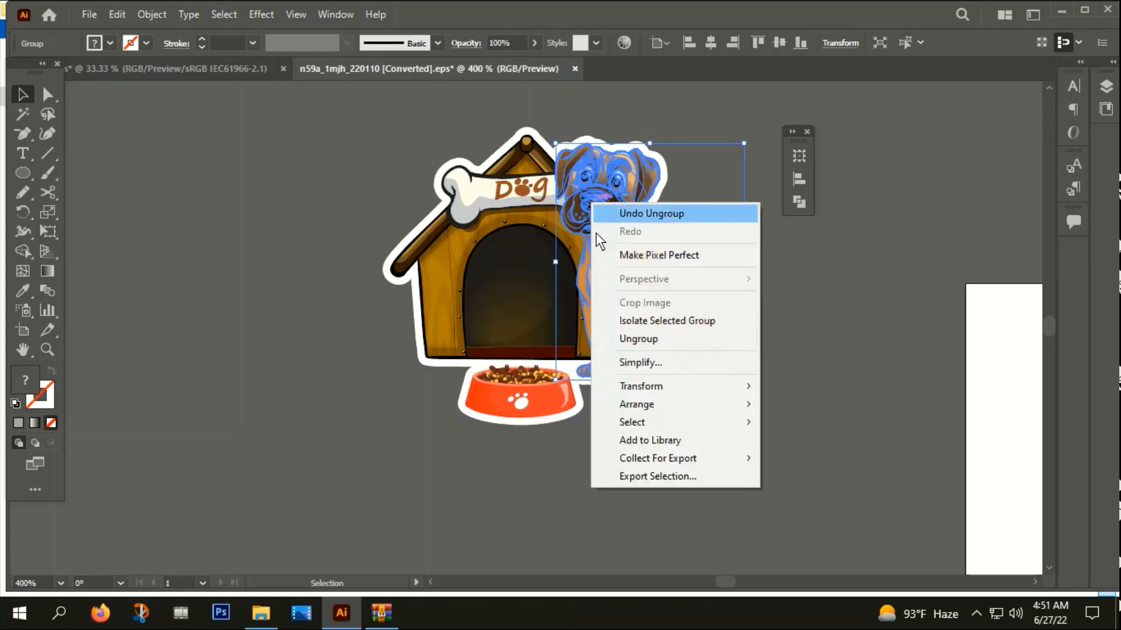
mouse_move(640, 387)
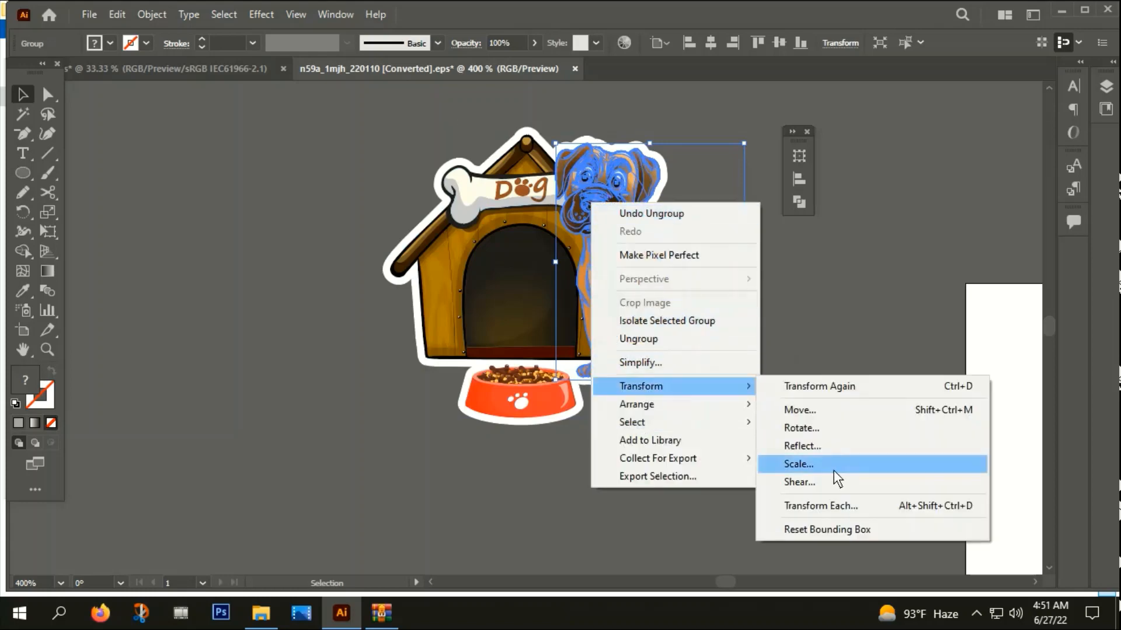
left_click(801, 445)
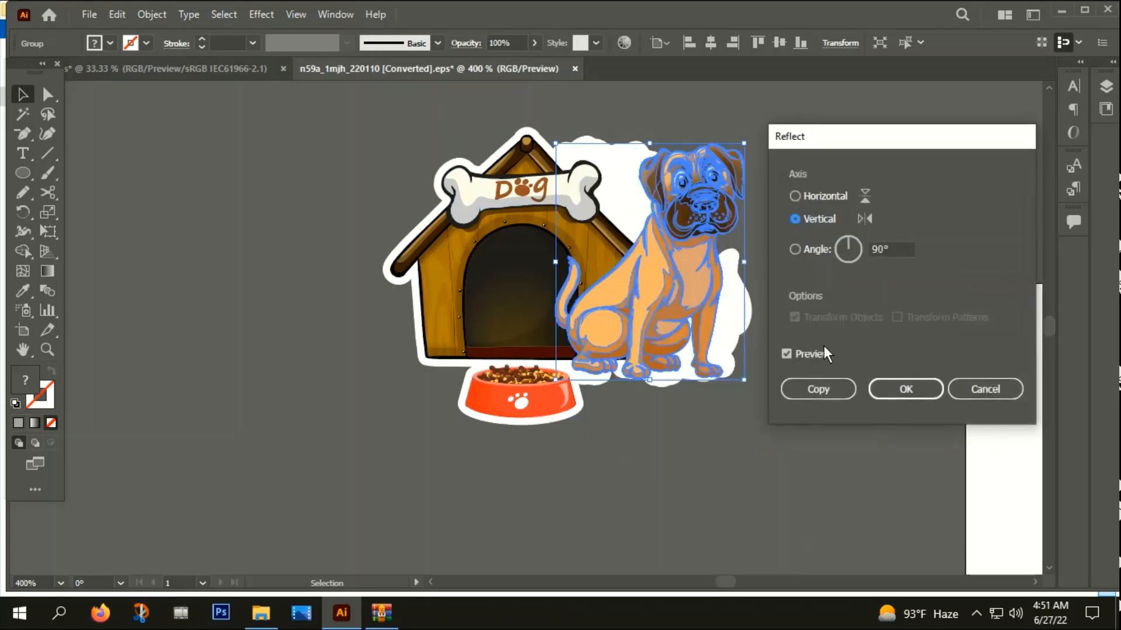
left_click(824, 388)
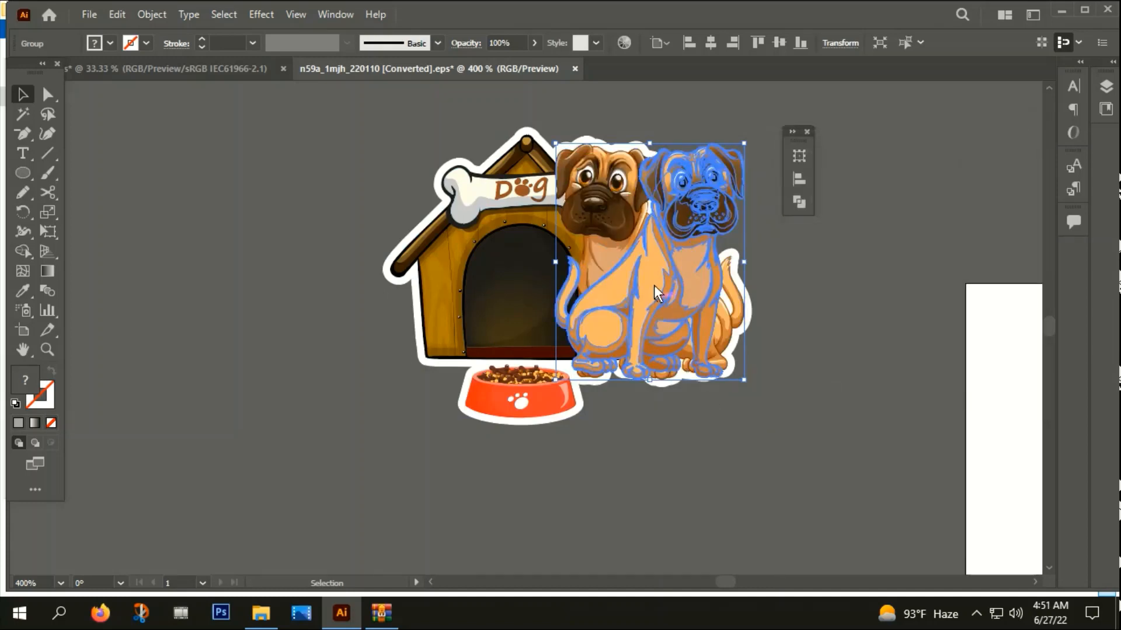
left_click_drag(654, 285, 405, 283)
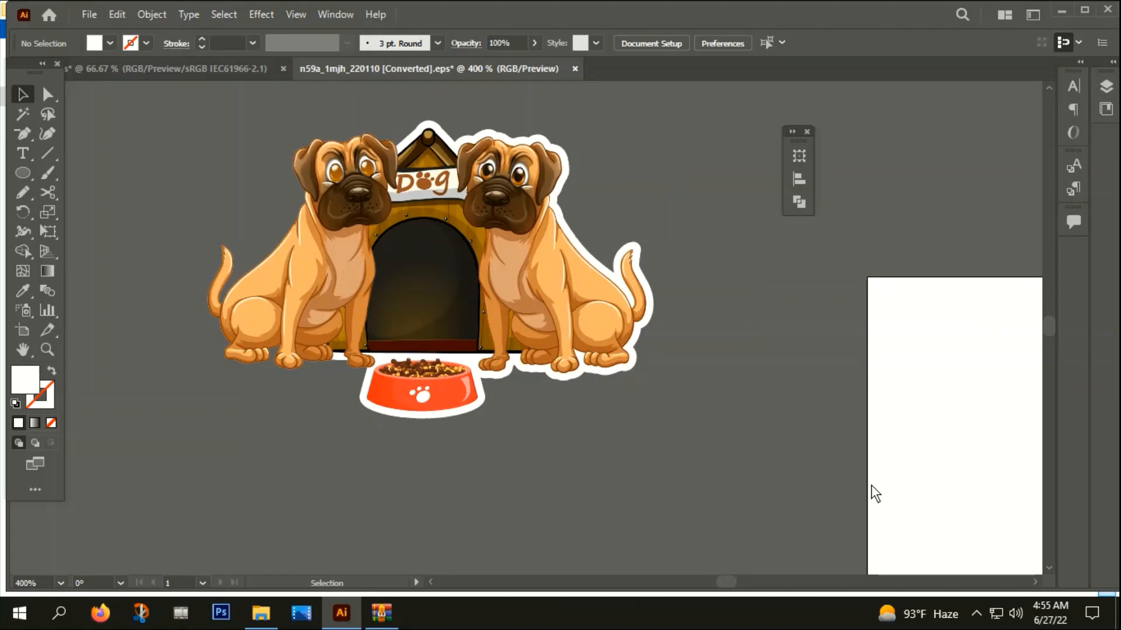
Apply Offset Path to the mirrored dog with a 2 px offset and round joins
left_click_drag(493, 452, 624, 462)
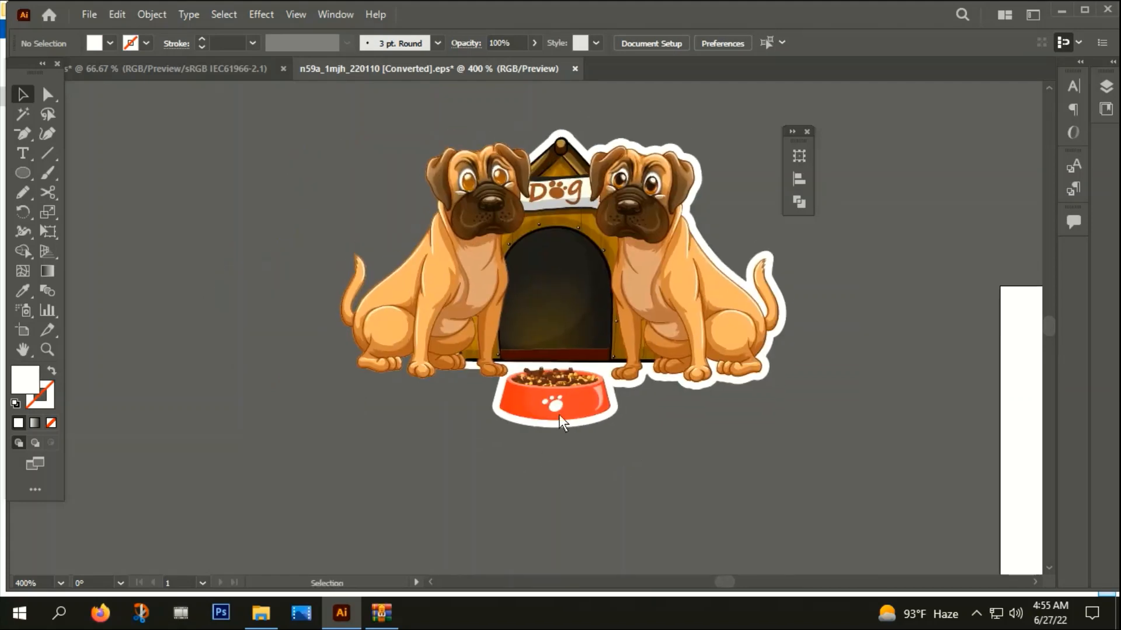
left_click(456, 293)
left_click(157, 14)
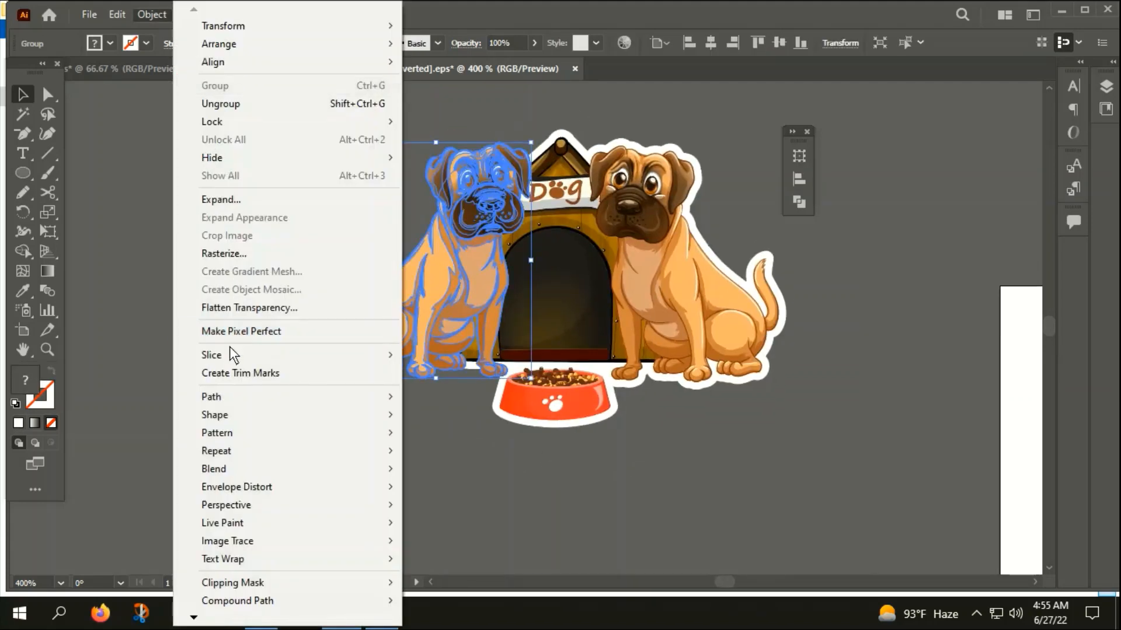
mouse_move(227, 392)
left_click(434, 456)
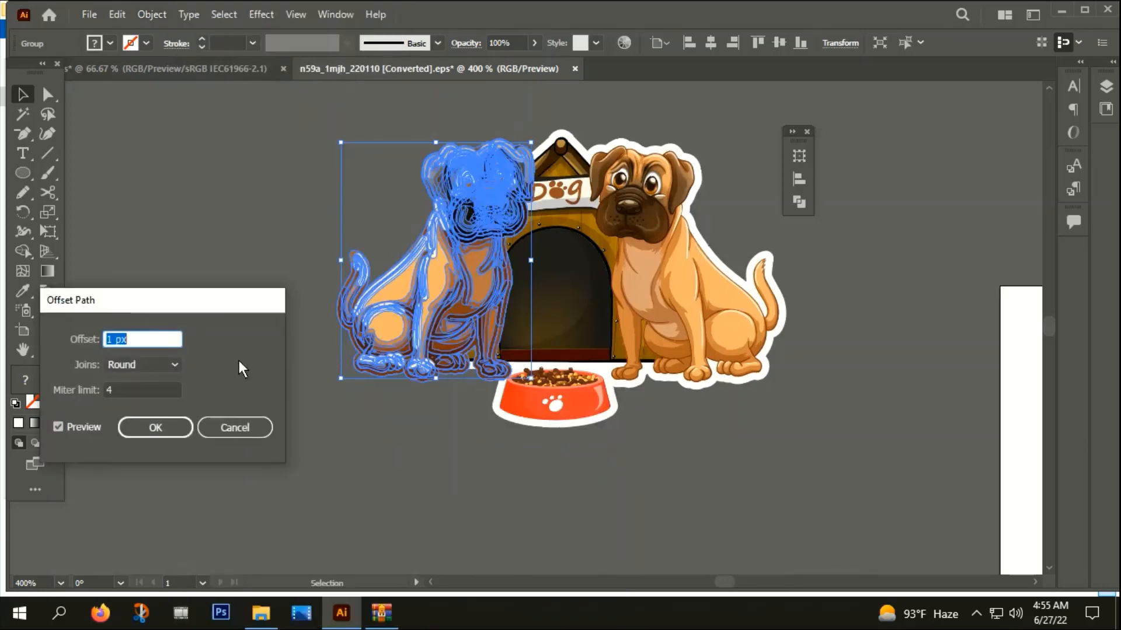
type("2px")
left_click(164, 426)
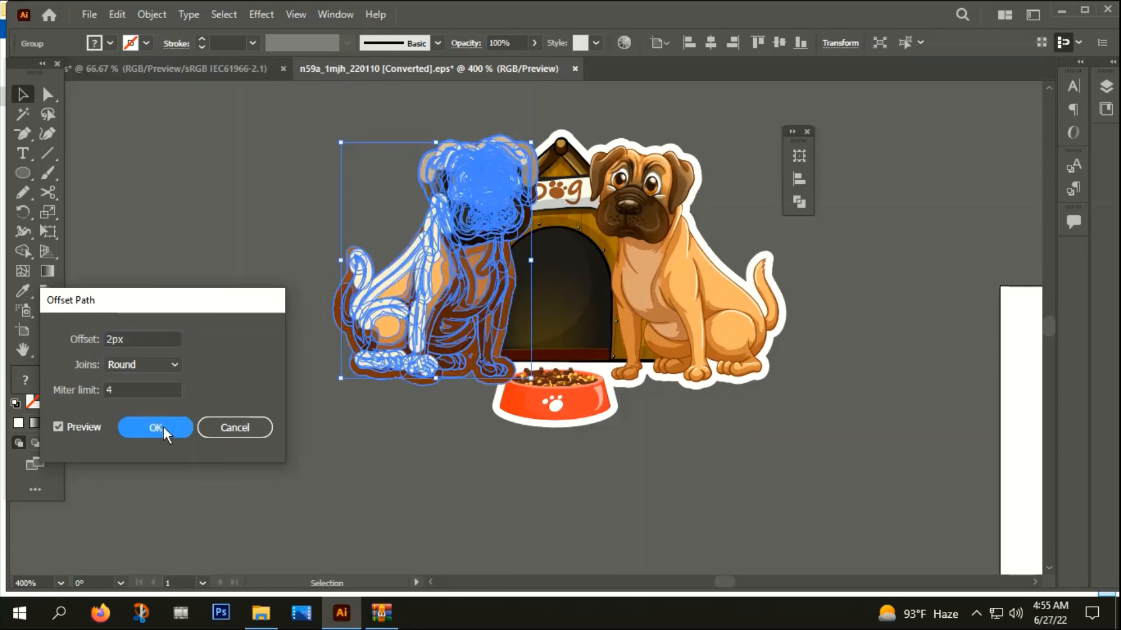
Unite the offset paths into one silhouette and fill it with the sticker border's white using the Eyedropper
key("ctrl+shift+F9")
key("v")
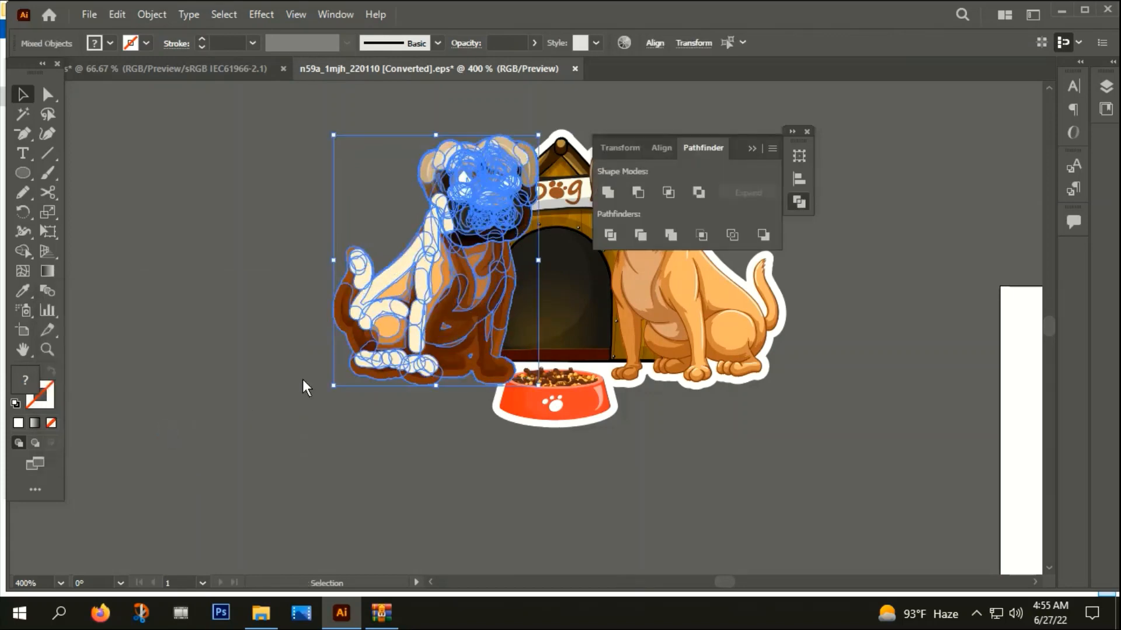
left_click(609, 192)
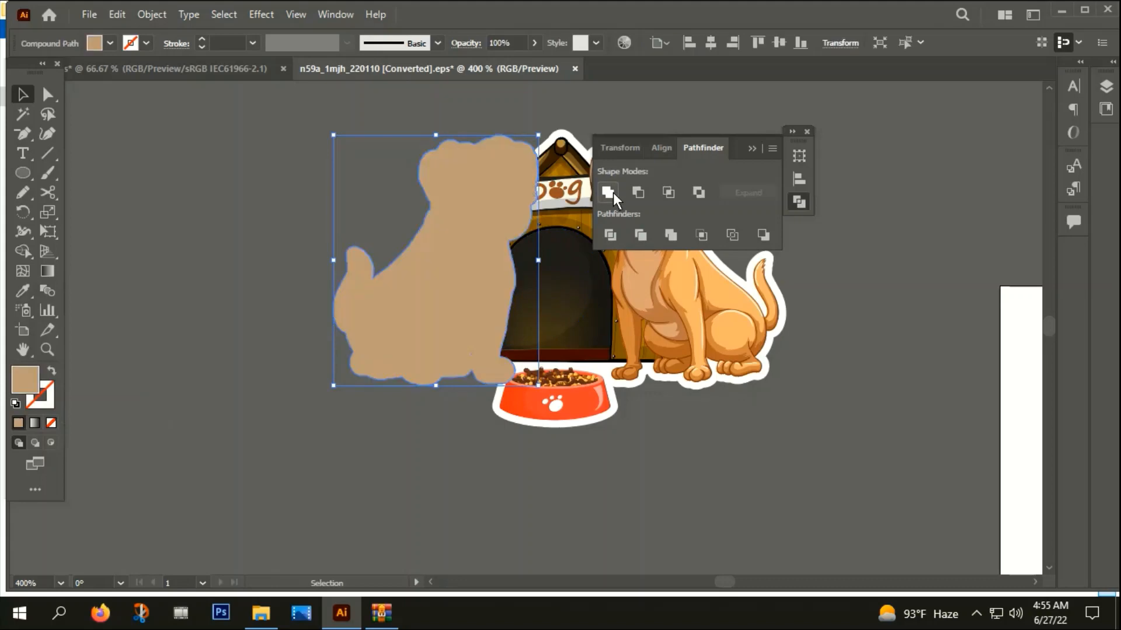
key("i")
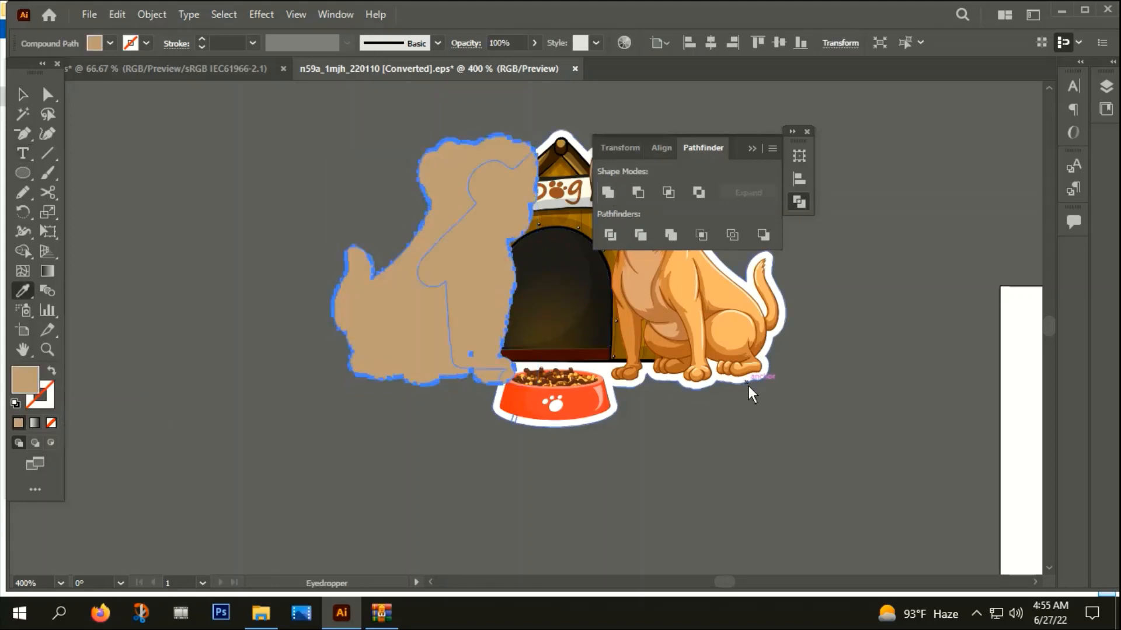
left_click(716, 378)
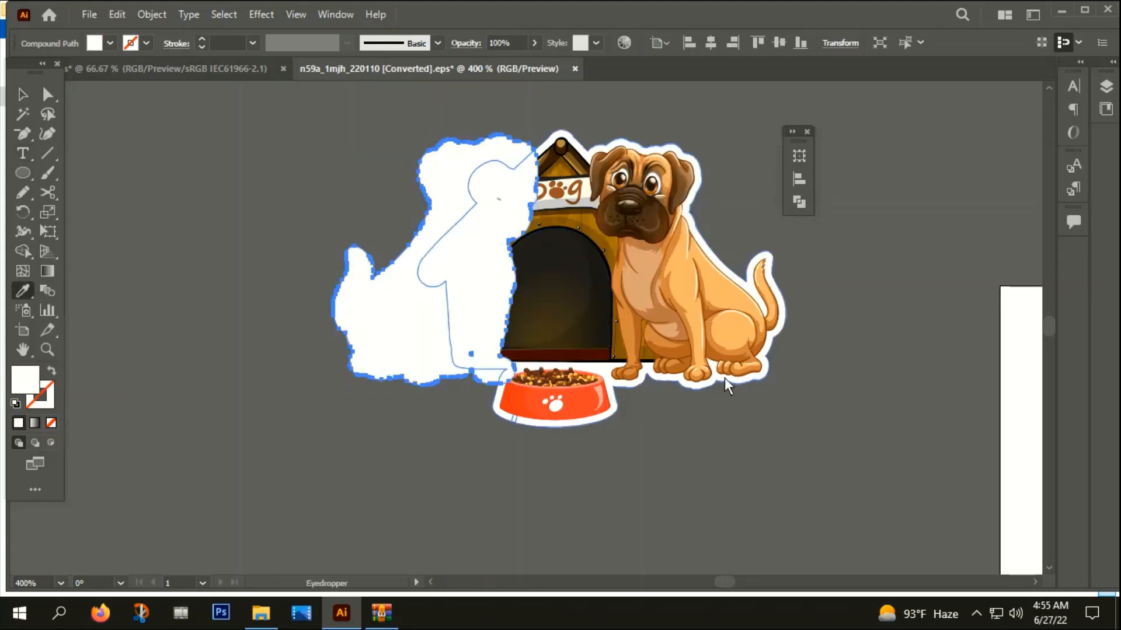
Cut the white silhouette and paste it in back of the sticker's white border, behind the mirrored dog
left_click(22, 99)
key("Delete")
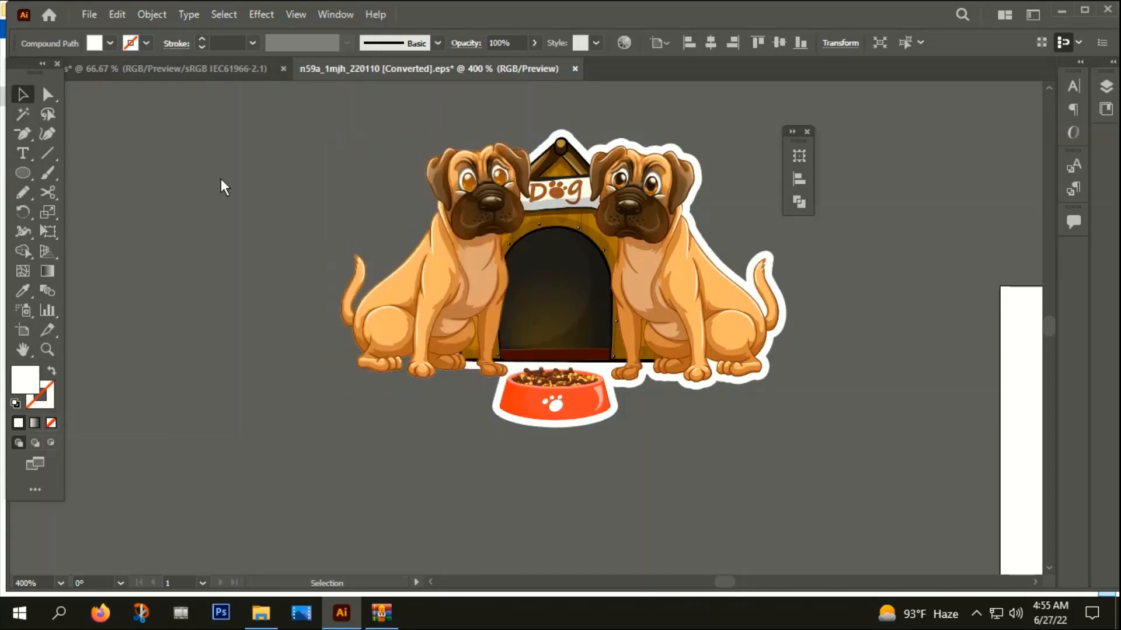
left_click(636, 389)
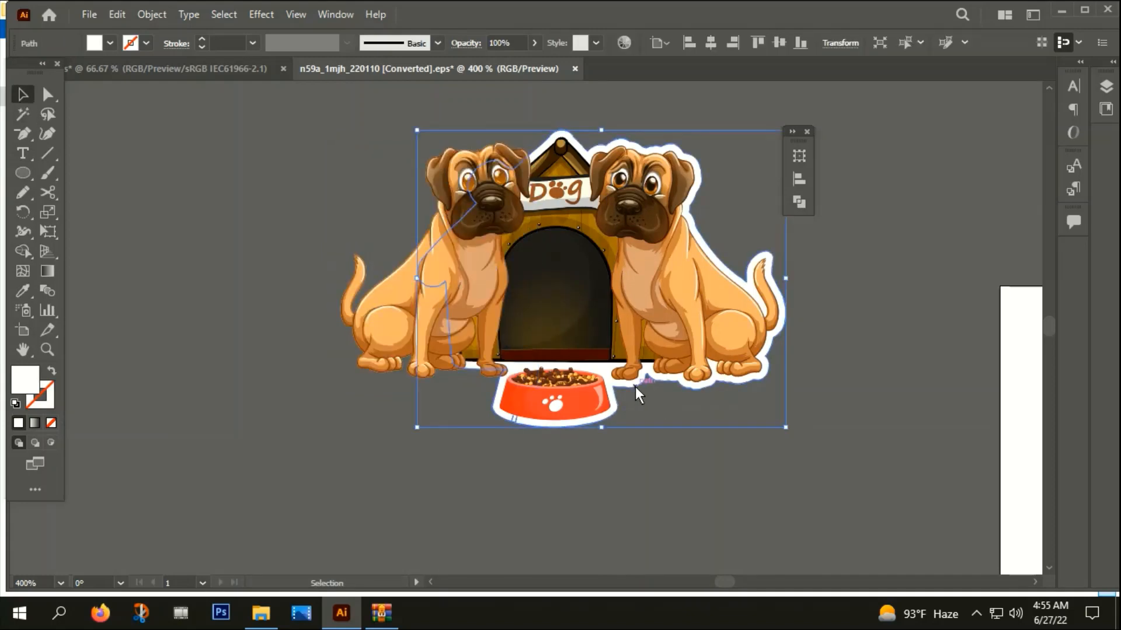
left_click(635, 386, "ctrl")
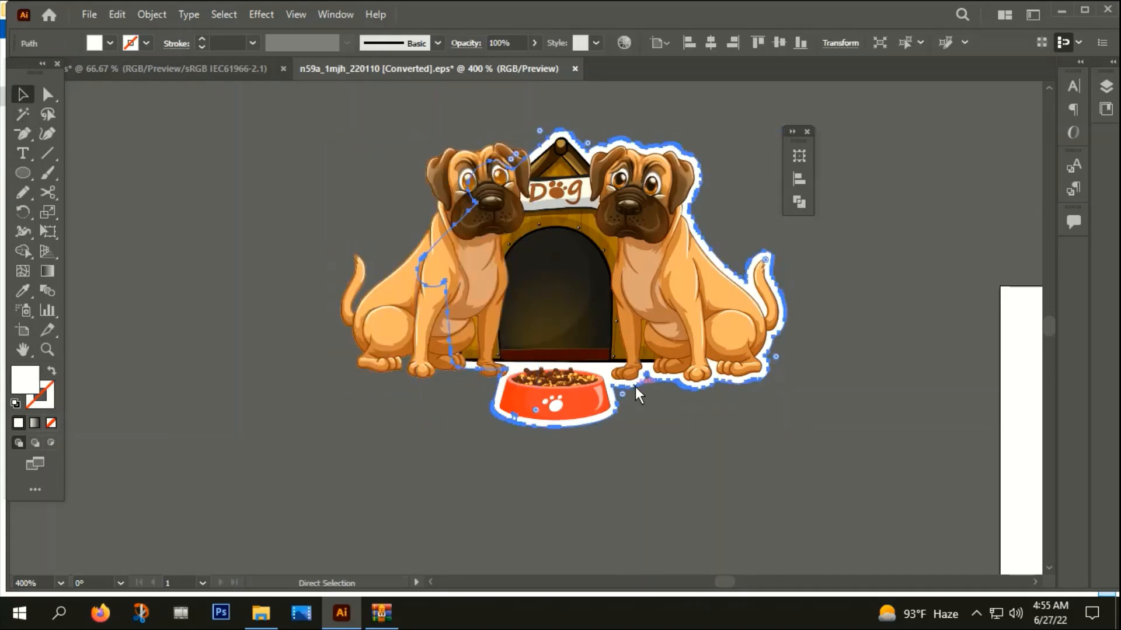
left_click(514, 462)
scroll(325, 417, "up", 1)
scroll(425, 344, "down", 1)
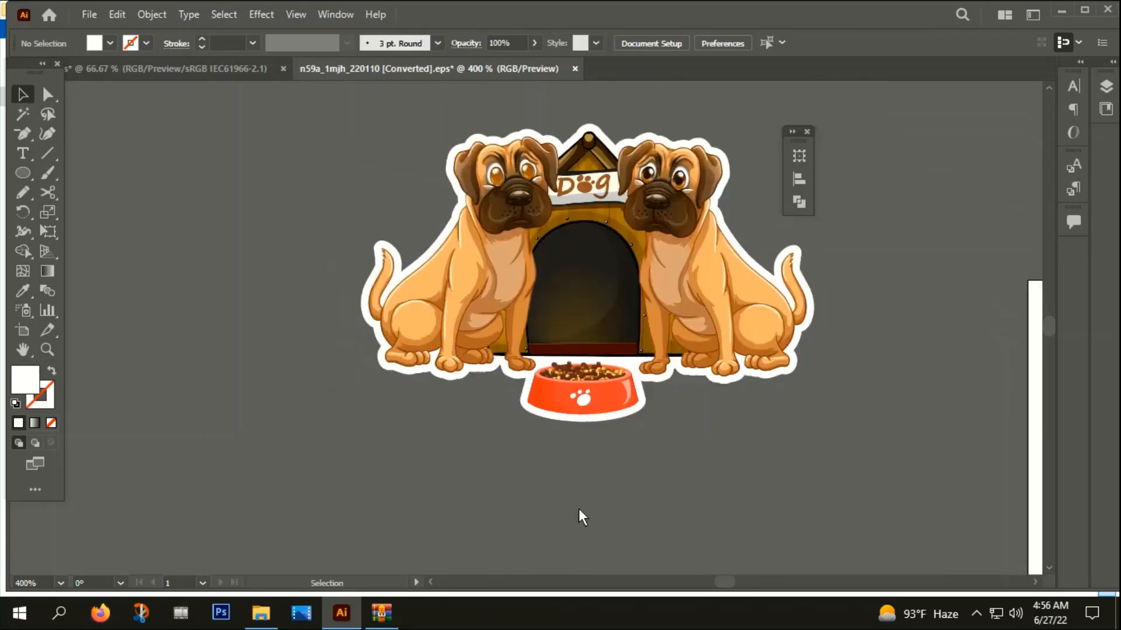
Select both dogs, the kennel, the bowl and the white borders and group them
left_click_drag(579, 509, 522, 527)
left_click(408, 300)
right_click(591, 212)
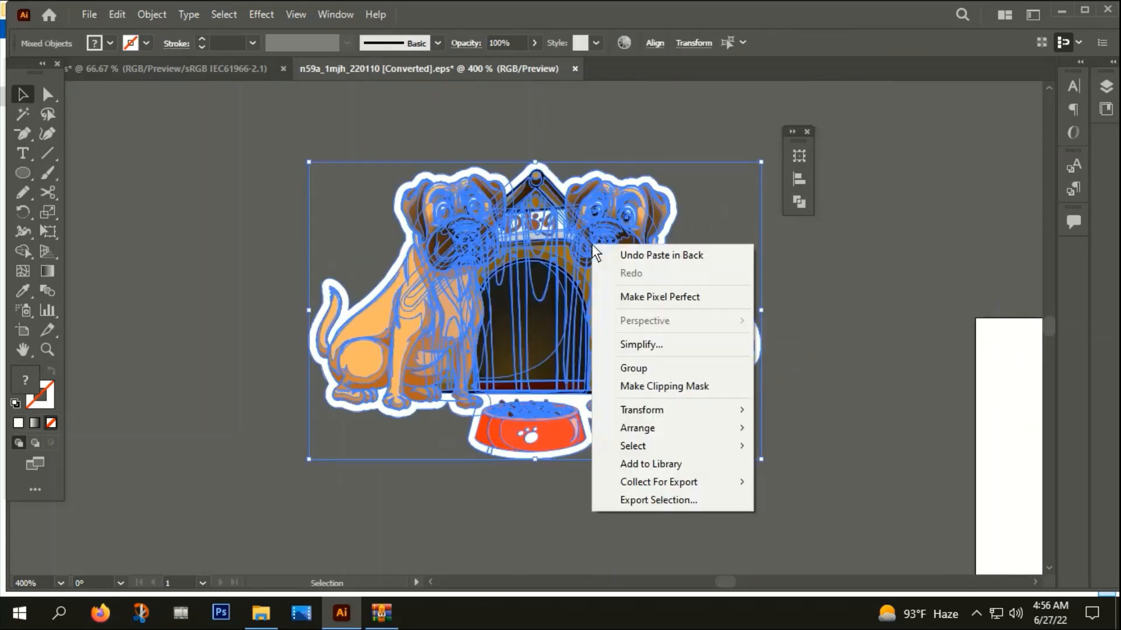
left_click(636, 367)
Transfer the grouped dog artwork to the DOG DAY design document and place it enlarged above the title over the rings
key("a")
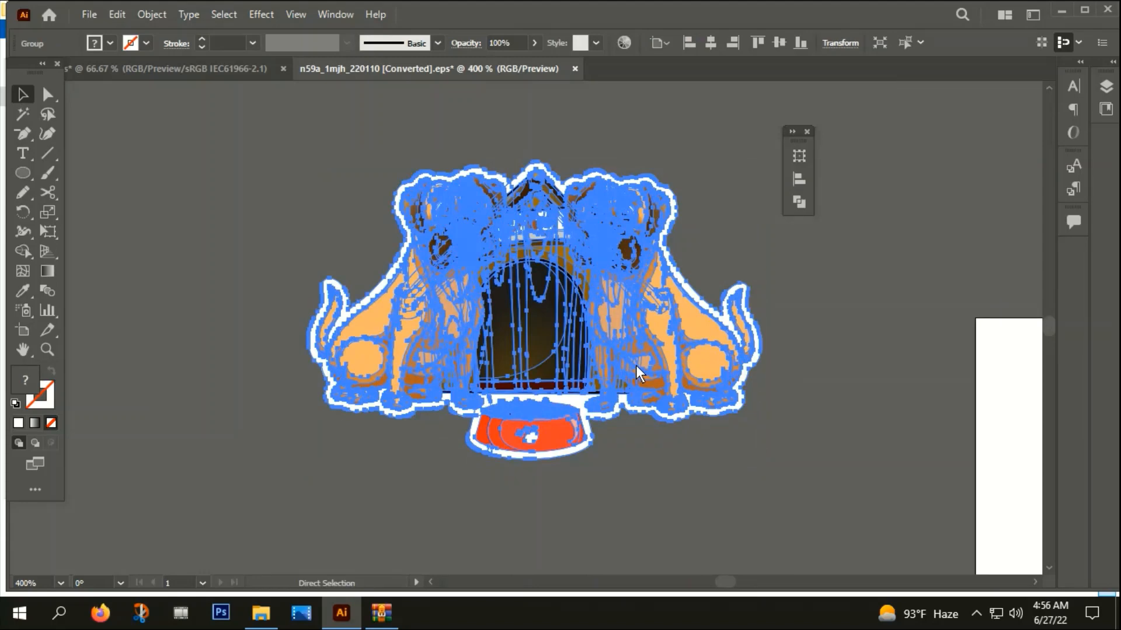
key("Delete")
left_click(171, 68)
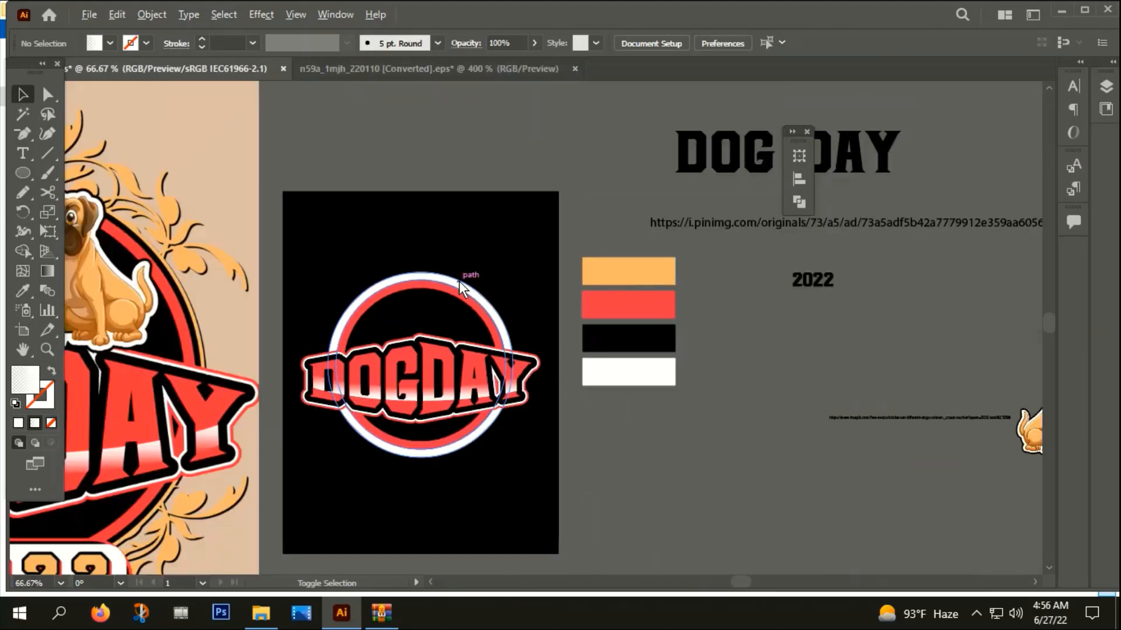
scroll(422, 316, "up", 2)
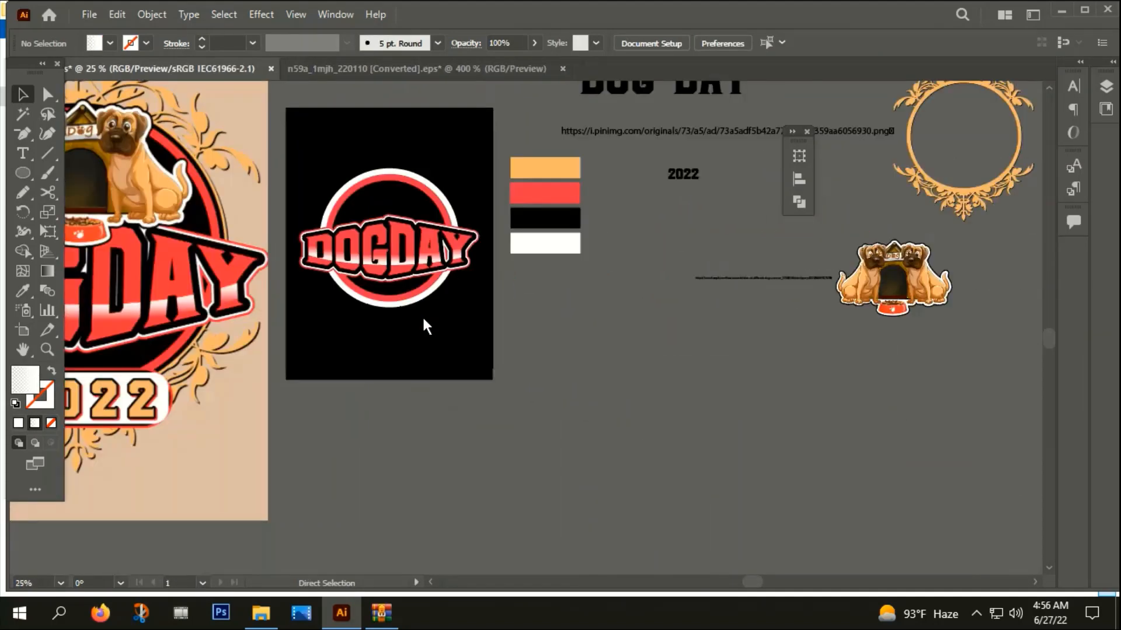
key("ctrl+v")
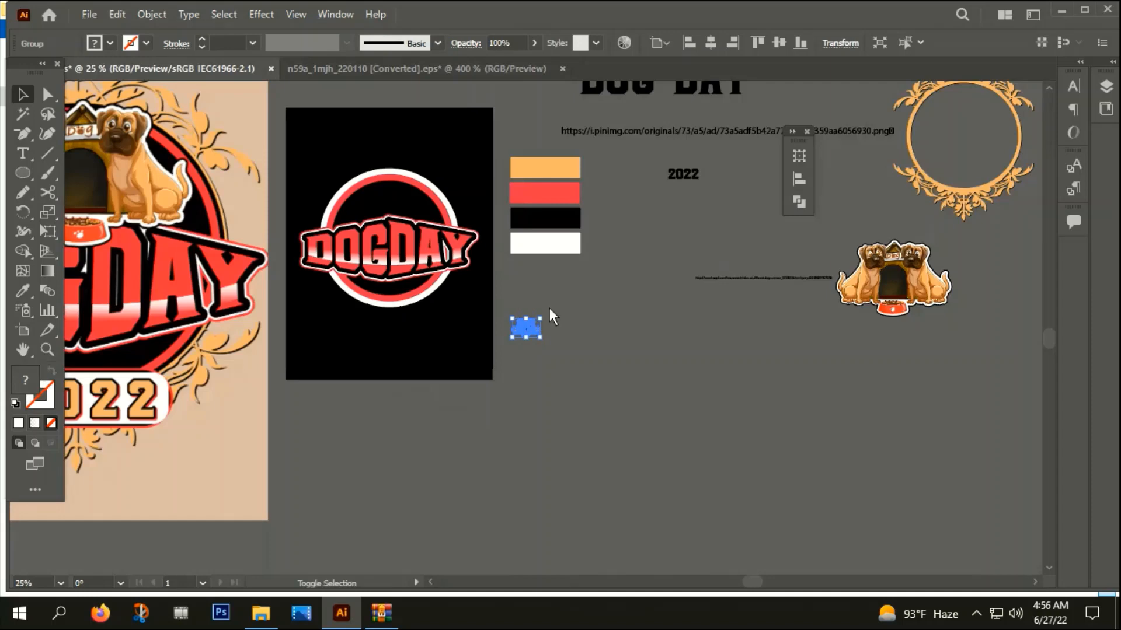
left_click_drag(514, 315, 380, 190)
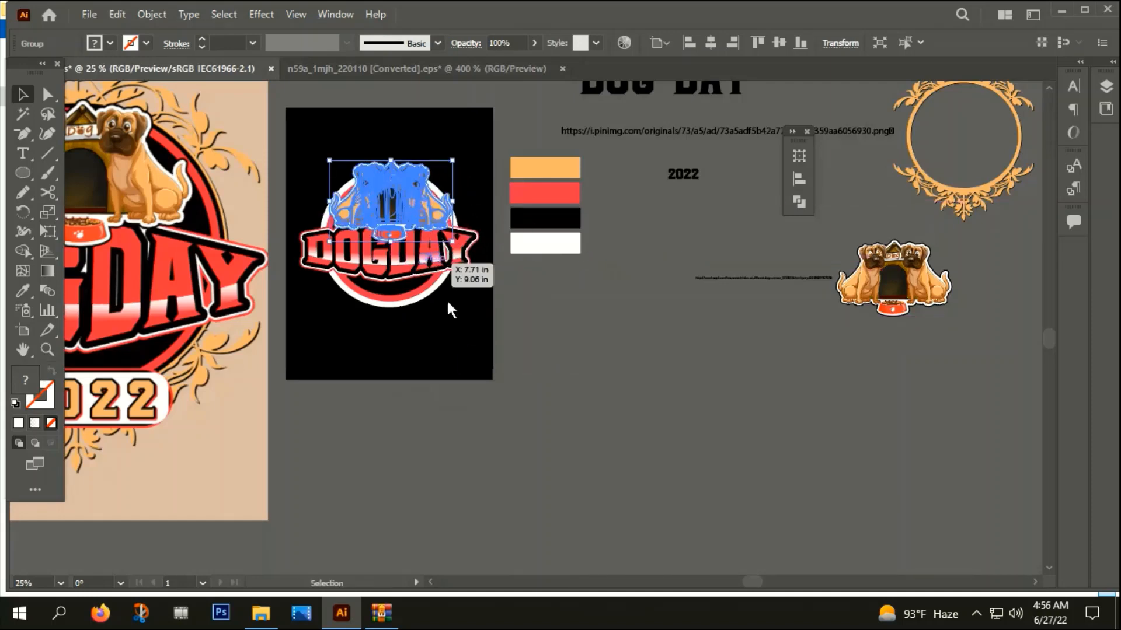
Nudge the outlined DOG DAY title slightly down beneath the dog artwork
left_click(496, 334)
left_click_drag(496, 334, 660, 390)
scroll(571, 277, "up", 2)
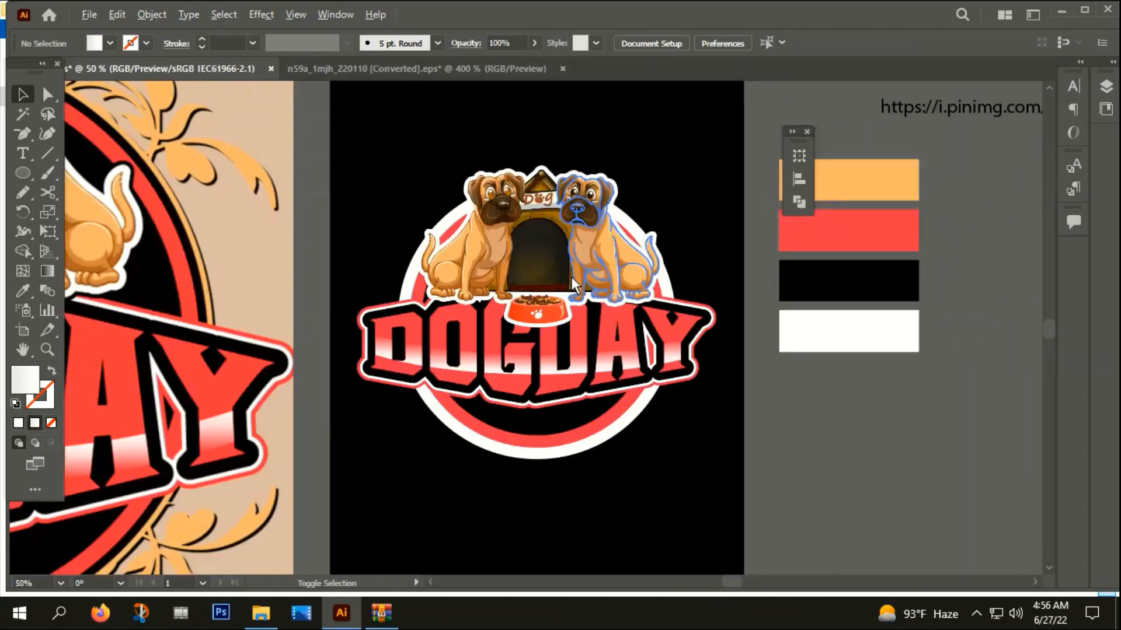
scroll(572, 277, "up", 1)
left_click(548, 220)
left_click(591, 371)
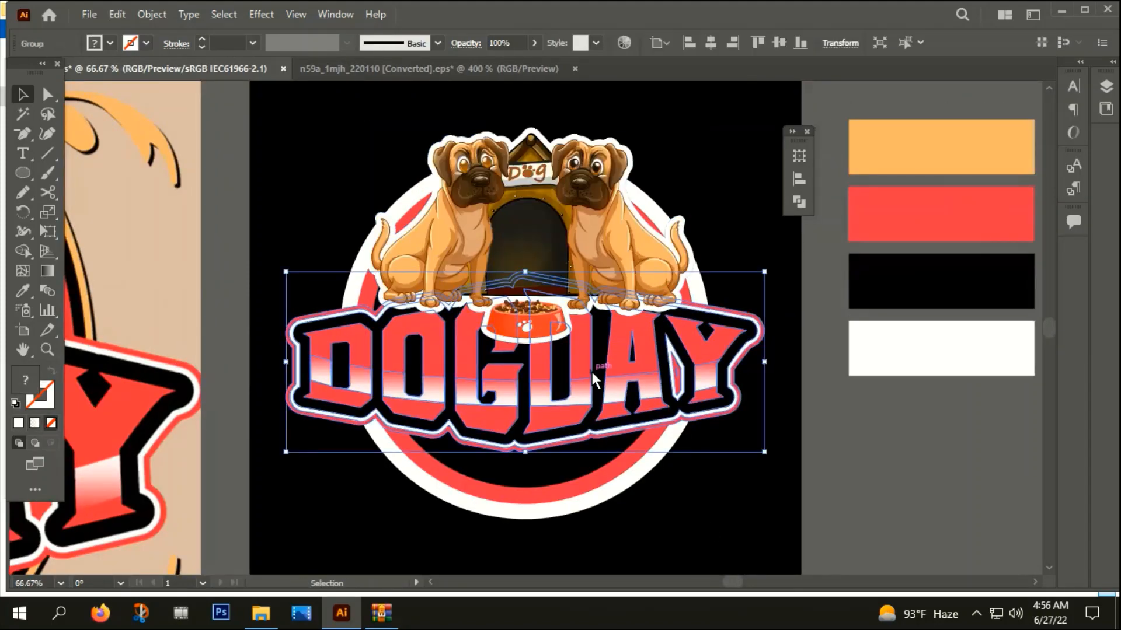
key("Down")
key("Down")
key("Down")
key("Down")
key("Down")
key("Down")
key("Down")
key("Down")
key("Down")
key("Down")
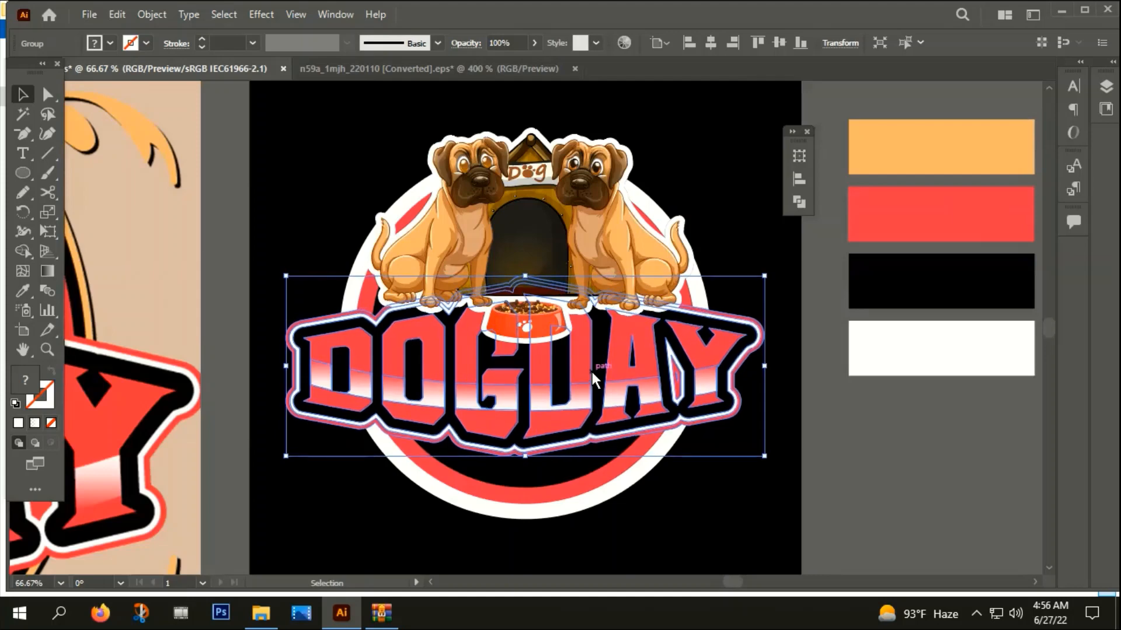
left_click(756, 417)
Scale down the grouped dog-and-kennel artwork proportionally and position it inside the upper part of the rings, above the title
left_click(556, 219)
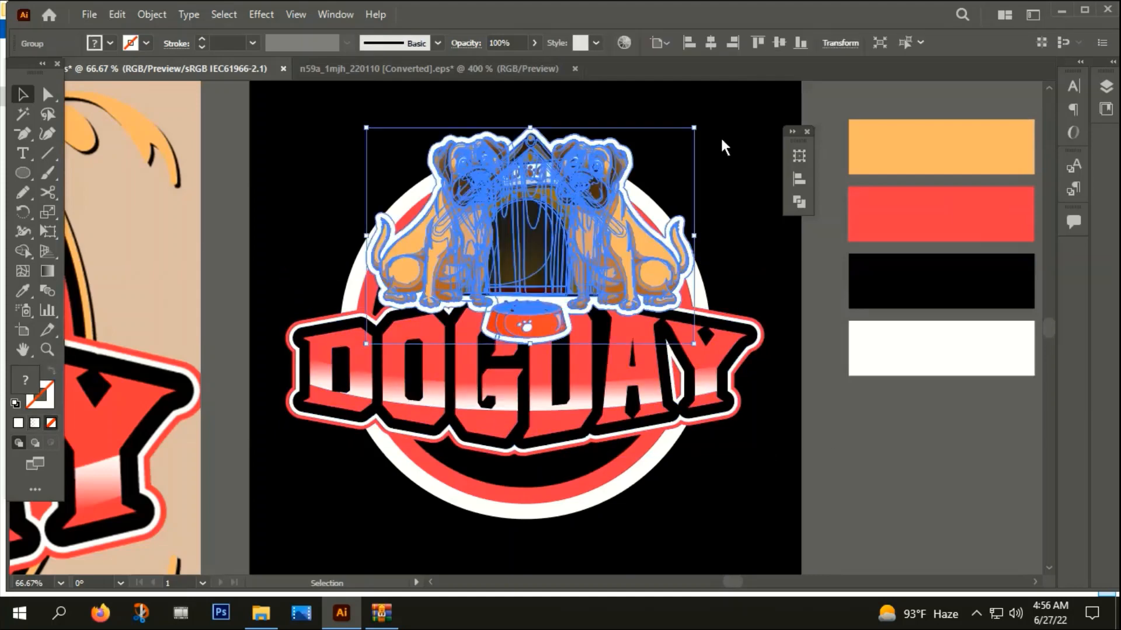
left_click_drag(694, 126, 669, 143)
left_click_drag(559, 219, 559, 226)
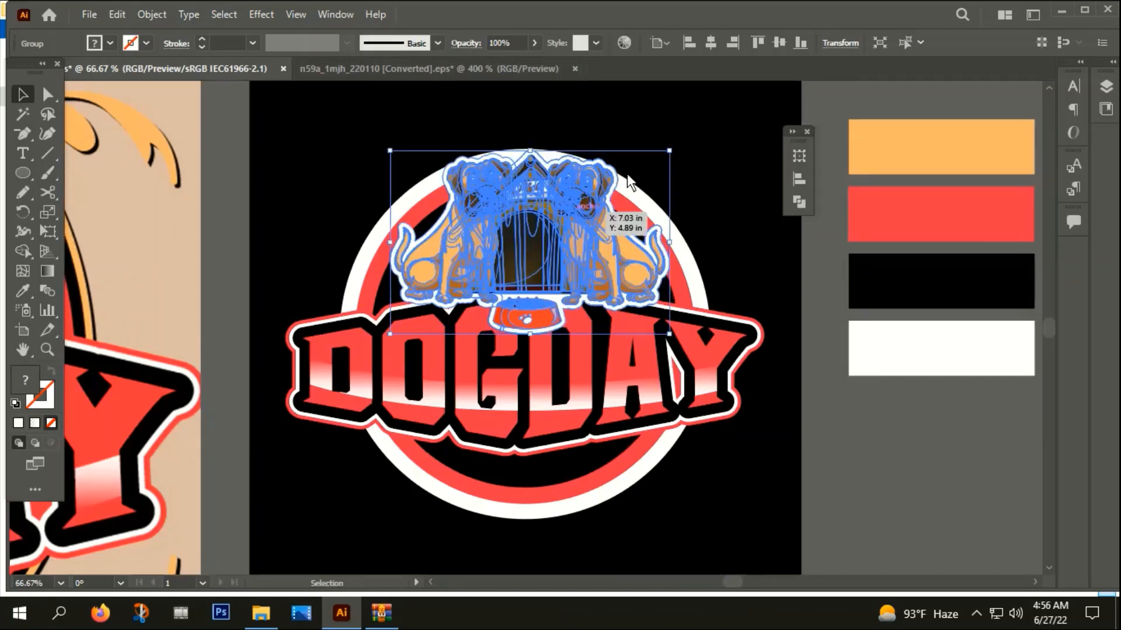
left_click_drag(669, 151, 659, 157)
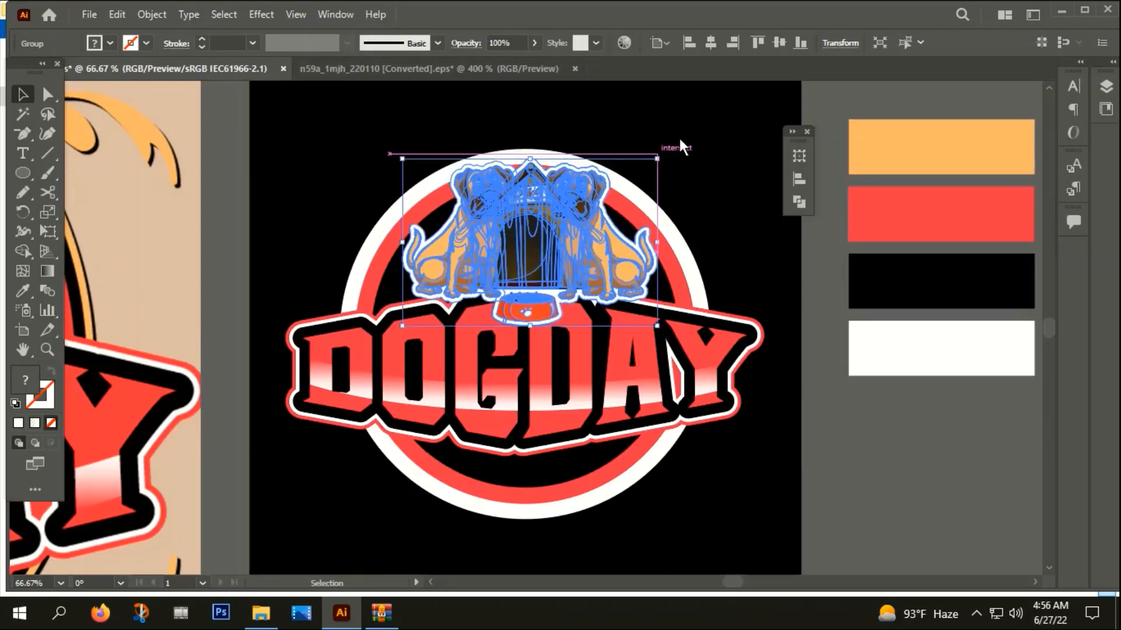
left_click(681, 141)
Apply Offset Path to the grouped dog artwork with a 3 px offset and Round joins
scroll(658, 198, "down", 2)
left_click_drag(498, 279, 591, 351)
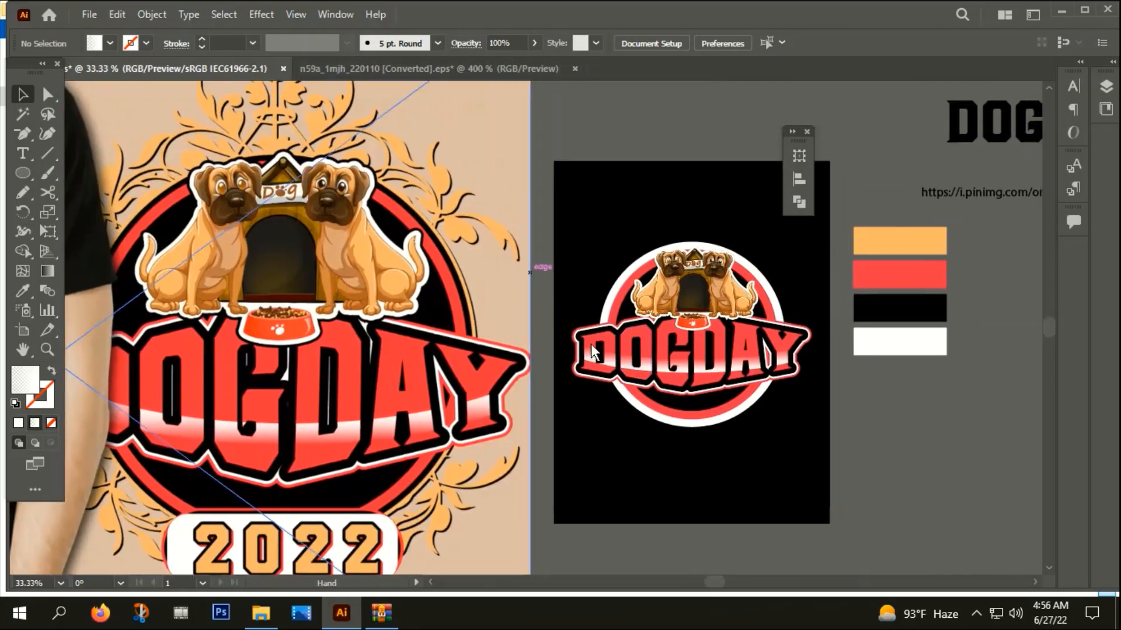
scroll(398, 316, "up", 2)
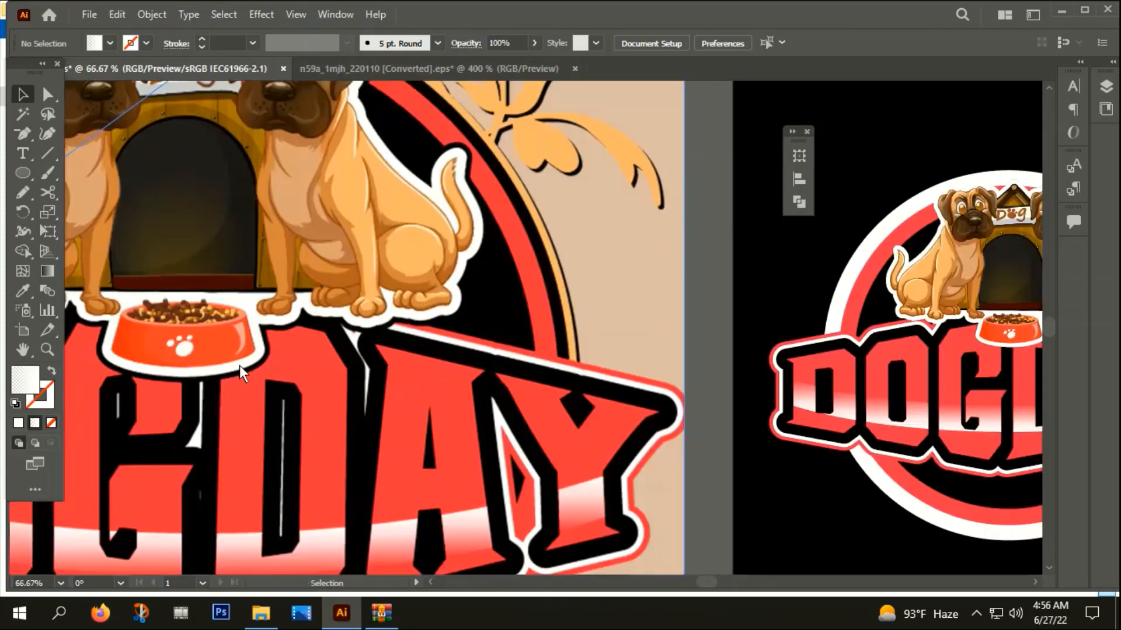
scroll(238, 365, "down", 2)
scroll(588, 538, "right", 2)
scroll(550, 338, "up", 4)
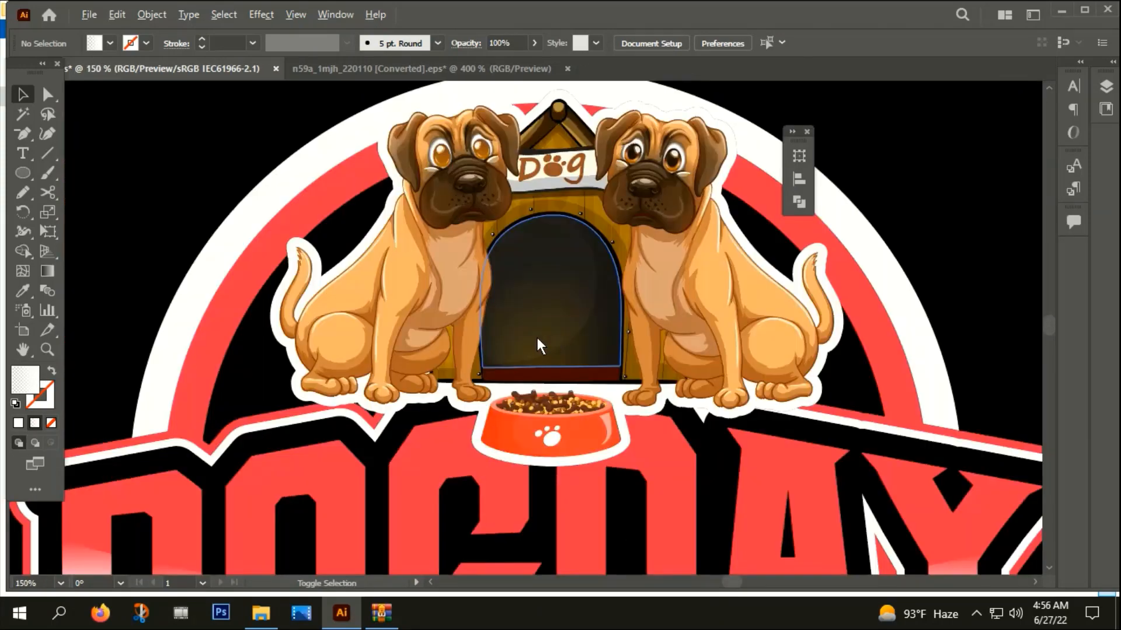
left_click(447, 230)
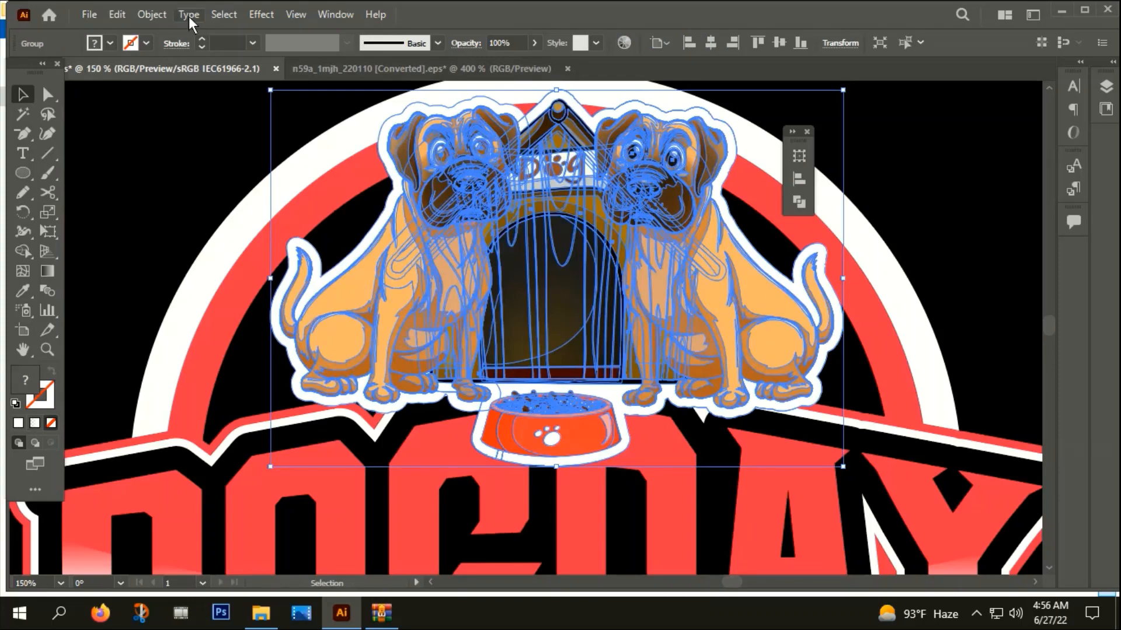
left_click(151, 14)
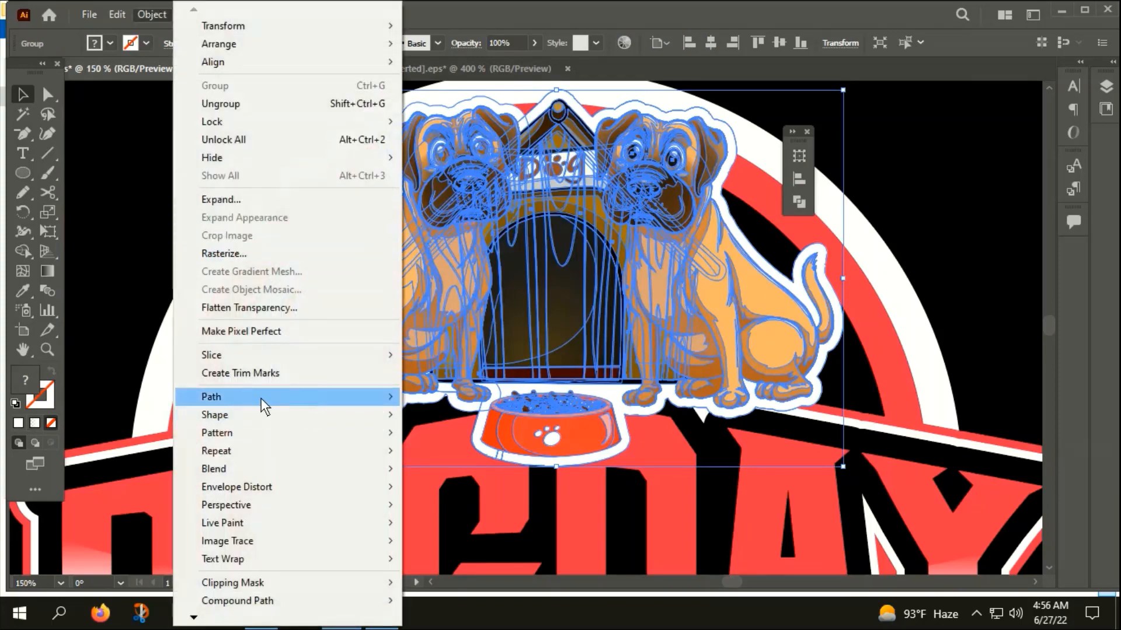
mouse_move(261, 397)
left_click(449, 457)
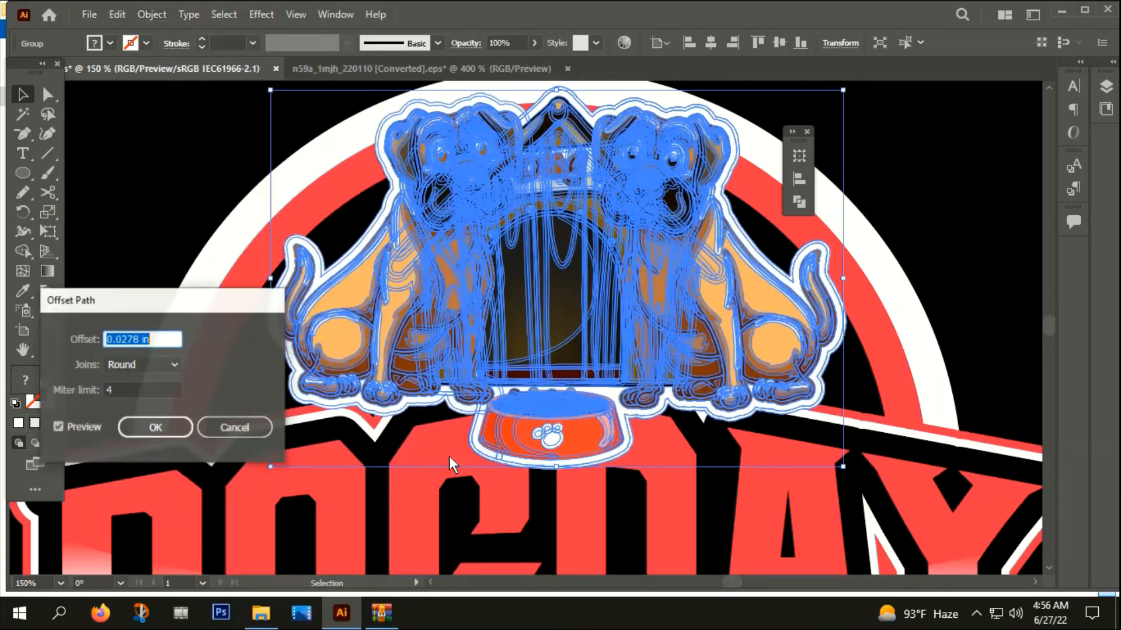
type("3")
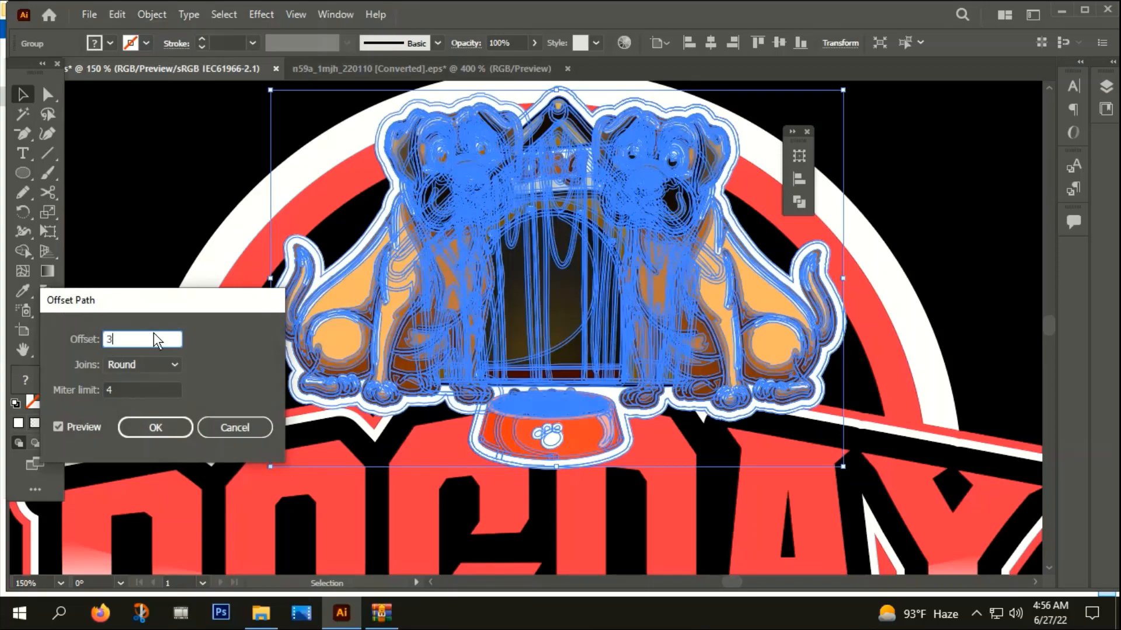
type("px")
left_click(155, 430)
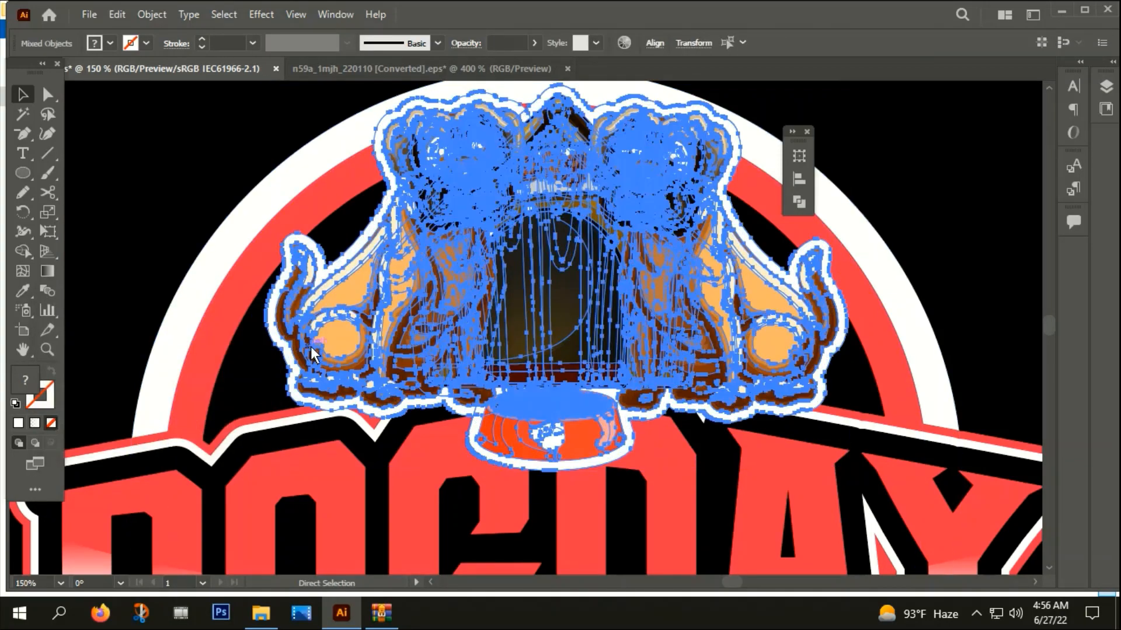
Unite the offset paths into one silhouette and fill it with the design's black using the Eyedropper
key("ctrl+shift+F9")
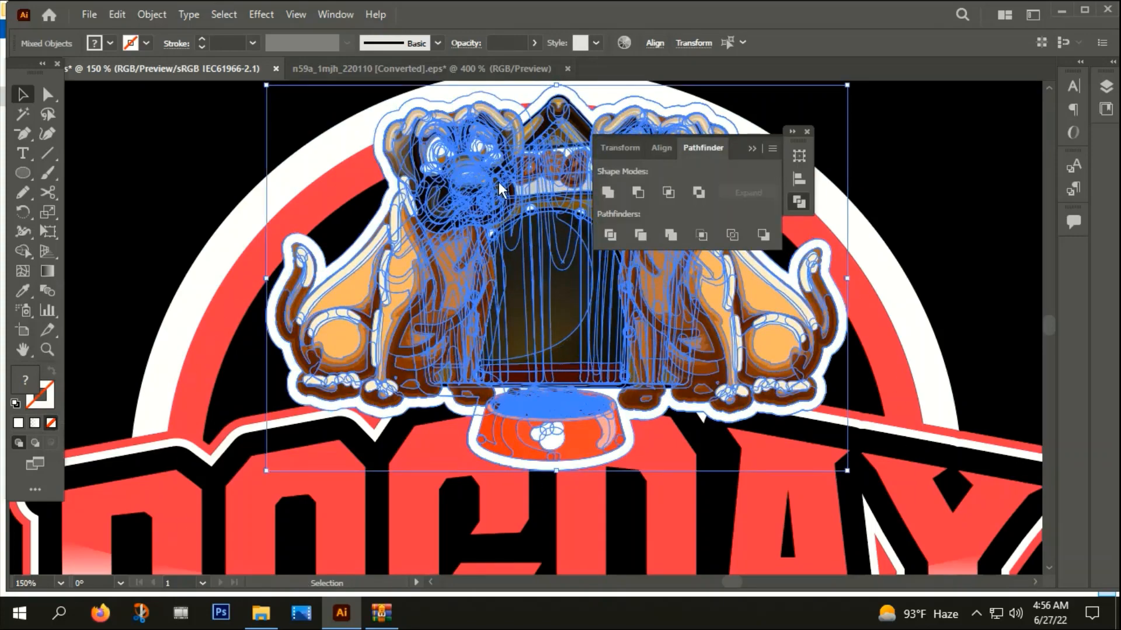
left_click(607, 194)
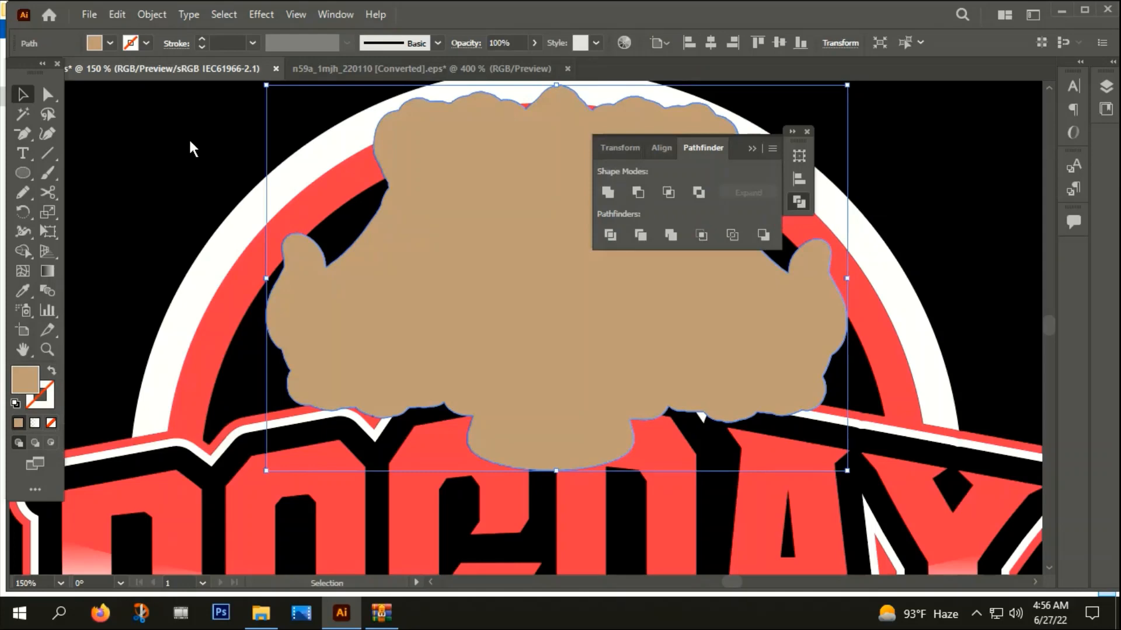
key("i")
left_click(884, 147)
left_click(21, 94)
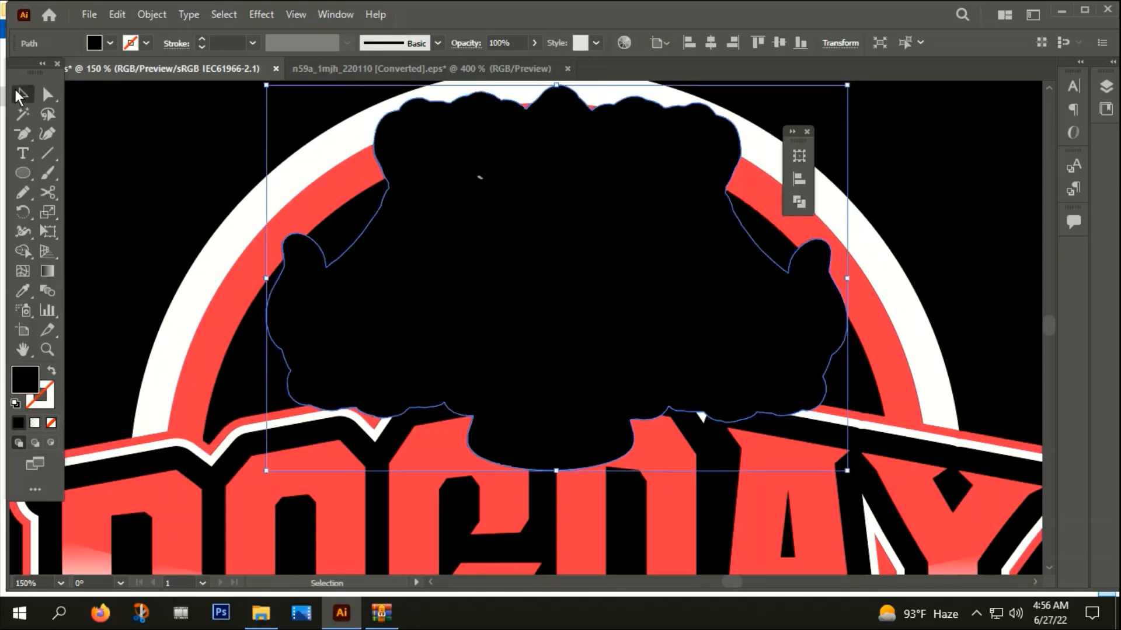
Cut the black silhouette, paste it in back of the dog artwork as an outer outline, and group it with the artwork
key("ctrl+x")
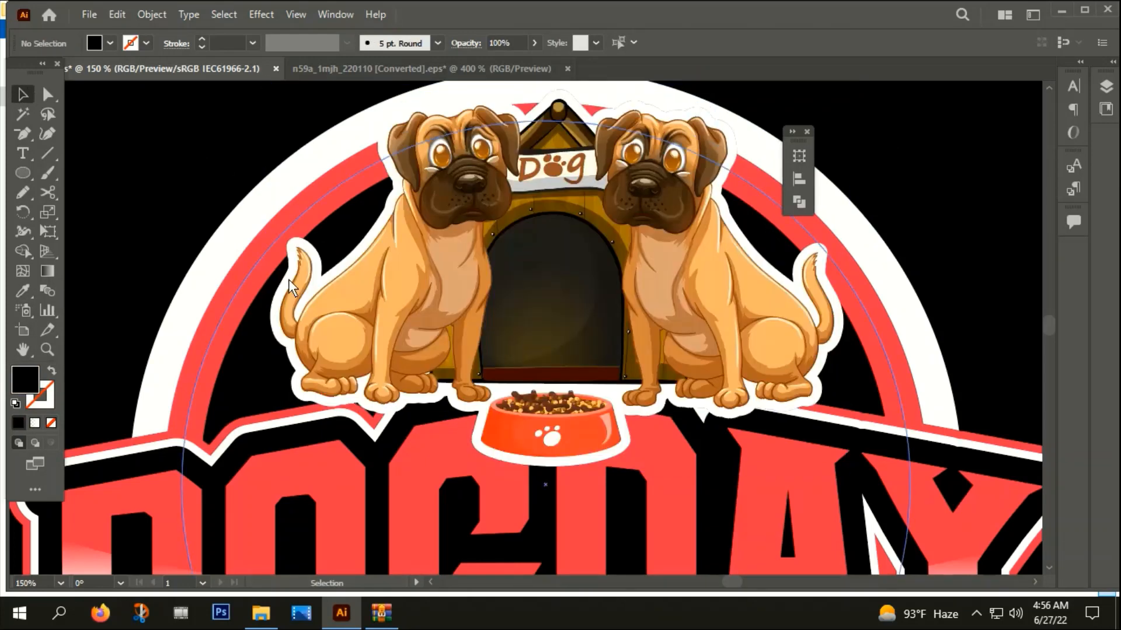
left_click(312, 285)
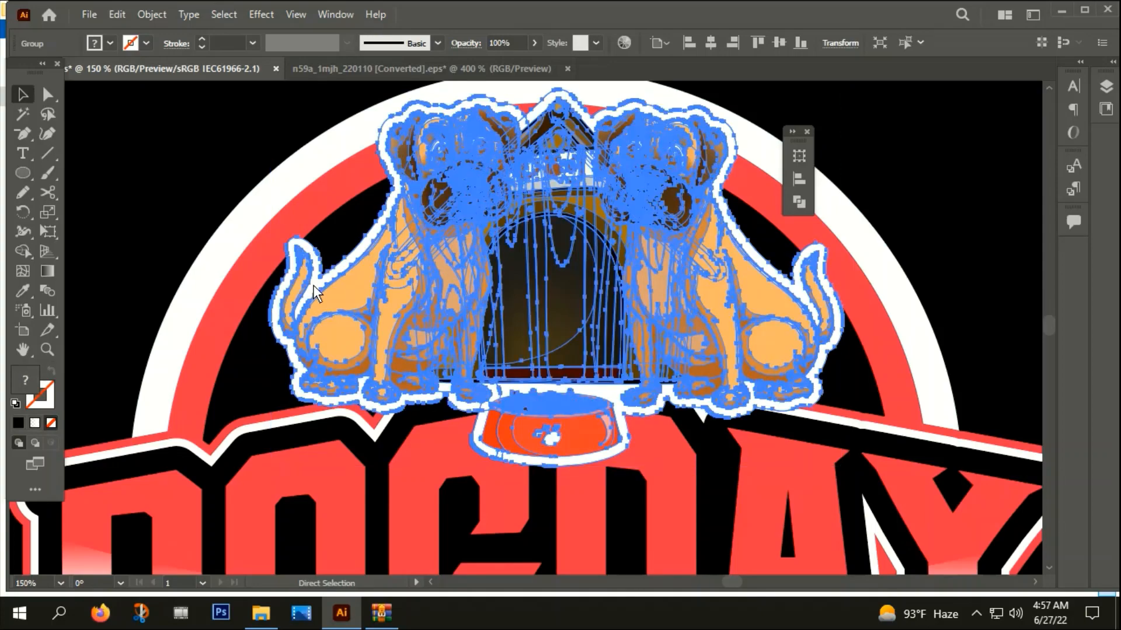
key("ctrl+b")
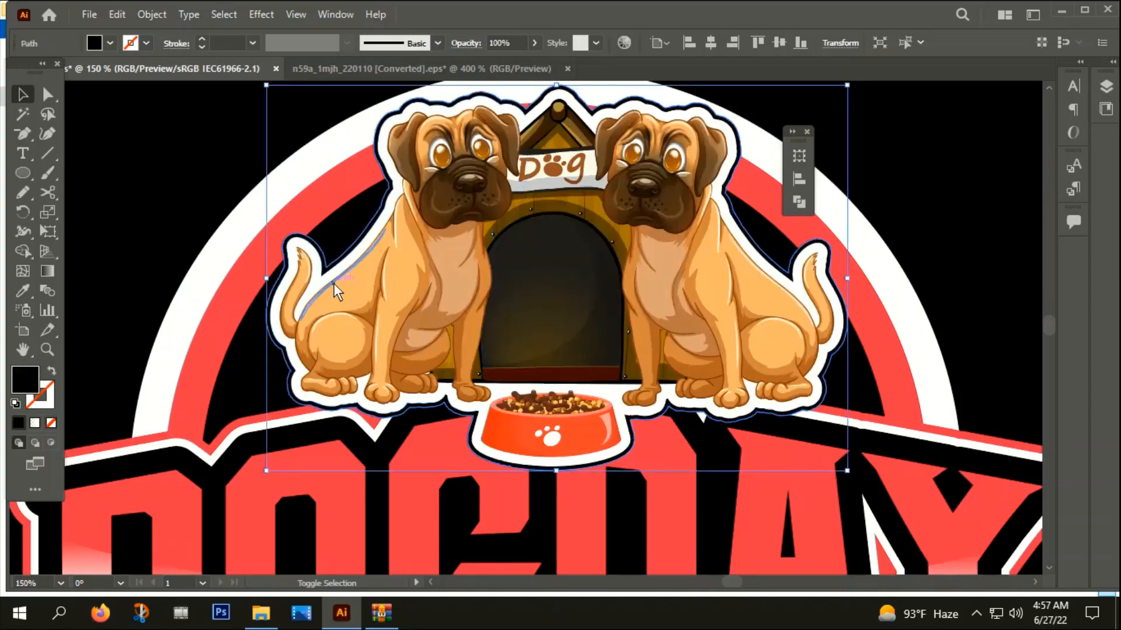
left_click(334, 283, "shift")
right_click(334, 283)
left_click(369, 431)
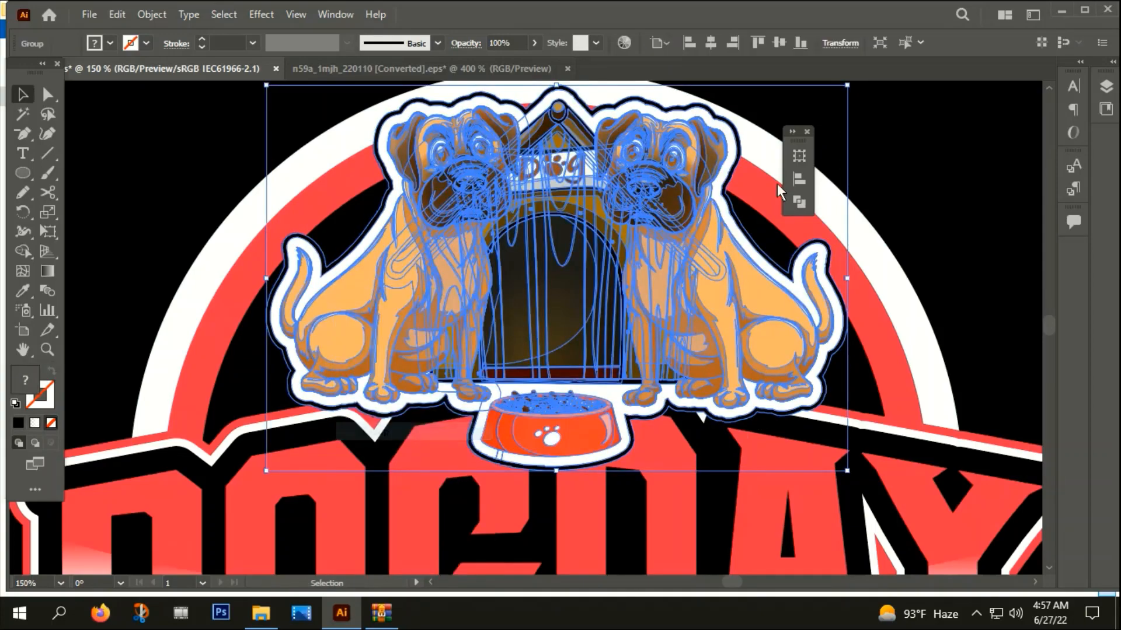
left_click(889, 193)
Draw a wide pill-shaped rounded rectangle below the DOG DAY title, across the lower part of the rings
scroll(891, 196, "down", 2)
left_click_drag(952, 315, 704, 315)
scroll(616, 455, "down", 1)
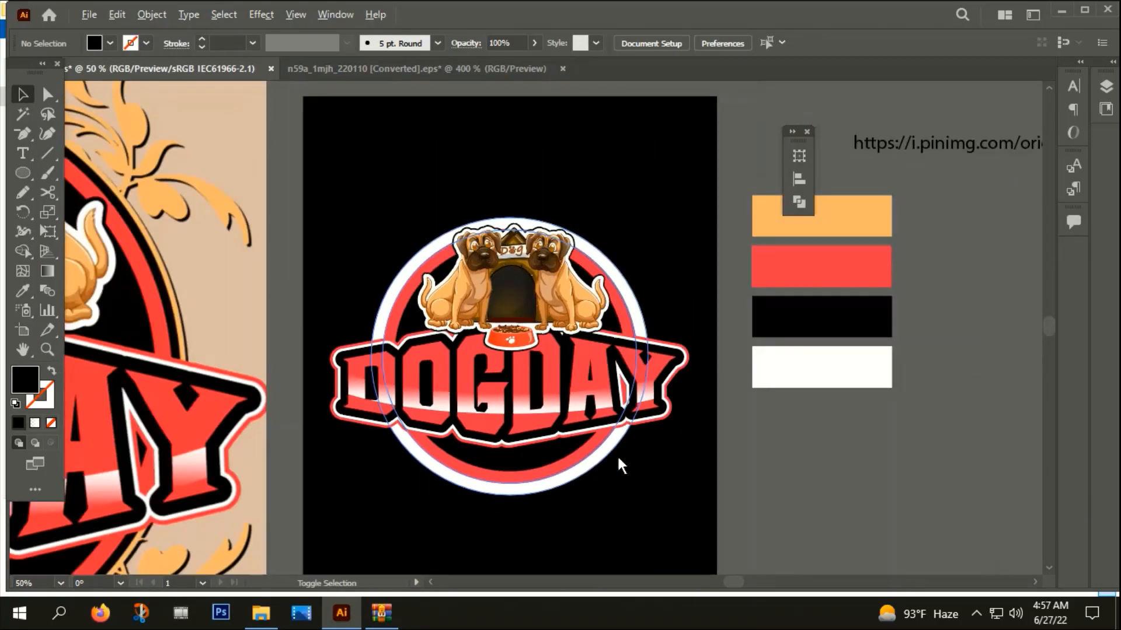
left_click_drag(634, 478, 648, 452)
scroll(648, 448, "down", 2)
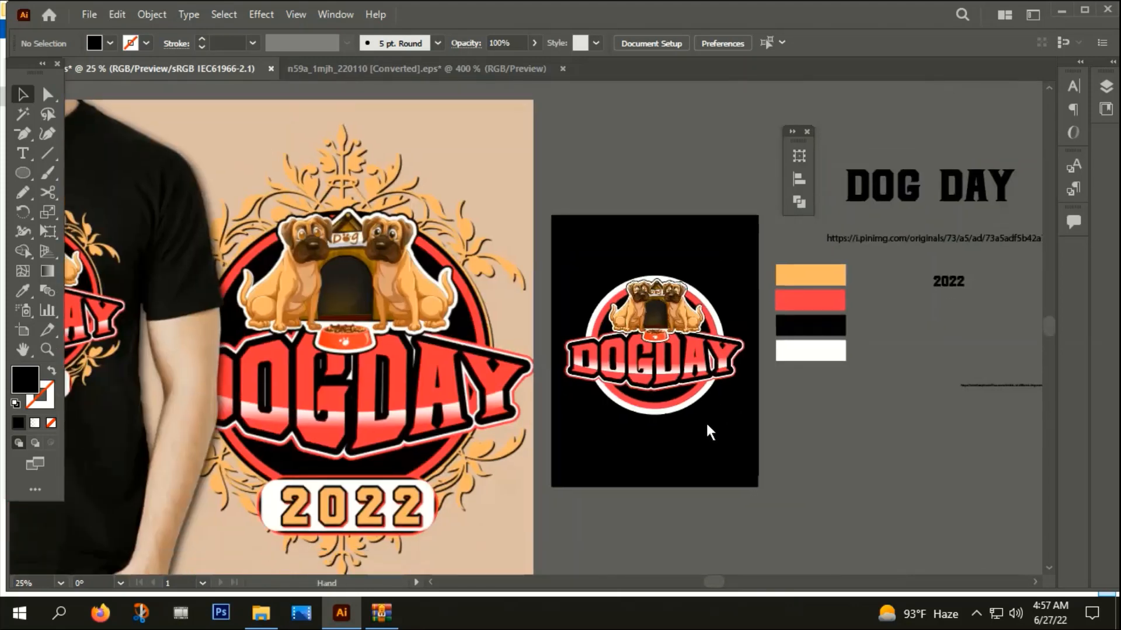
left_click_drag(706, 425, 684, 337)
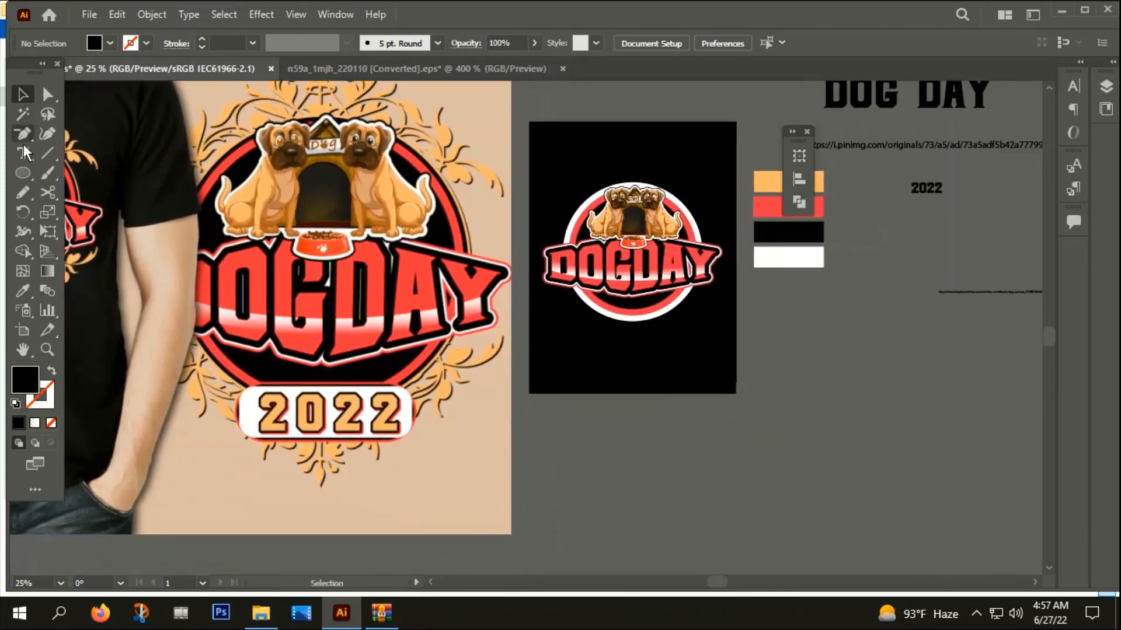
left_click_drag(24, 175, 81, 193)
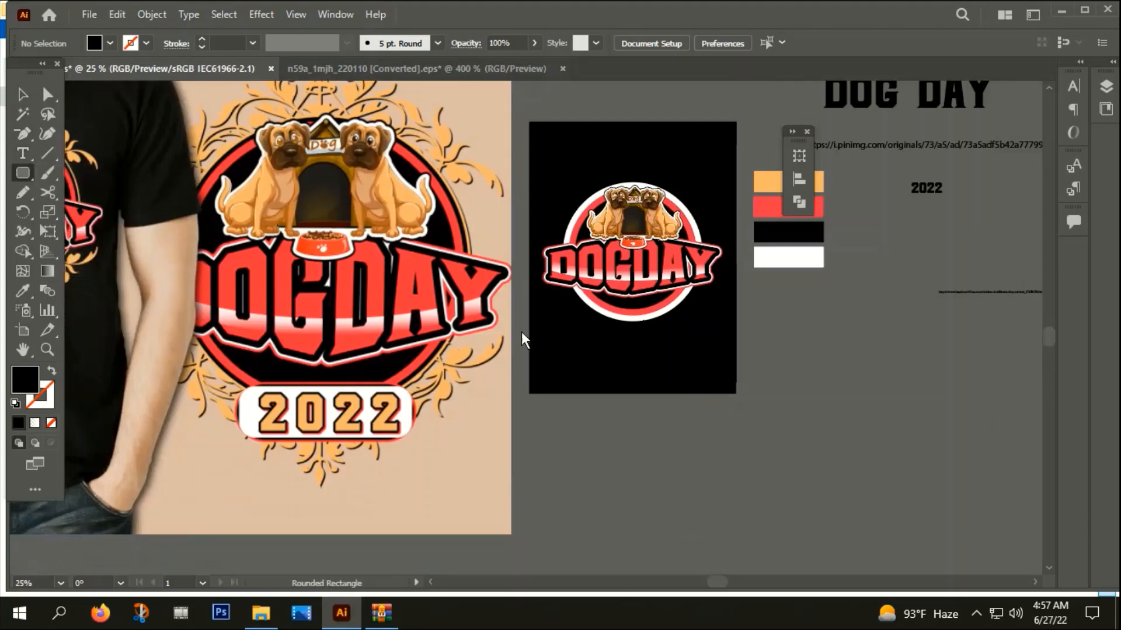
scroll(617, 326, "up", 3)
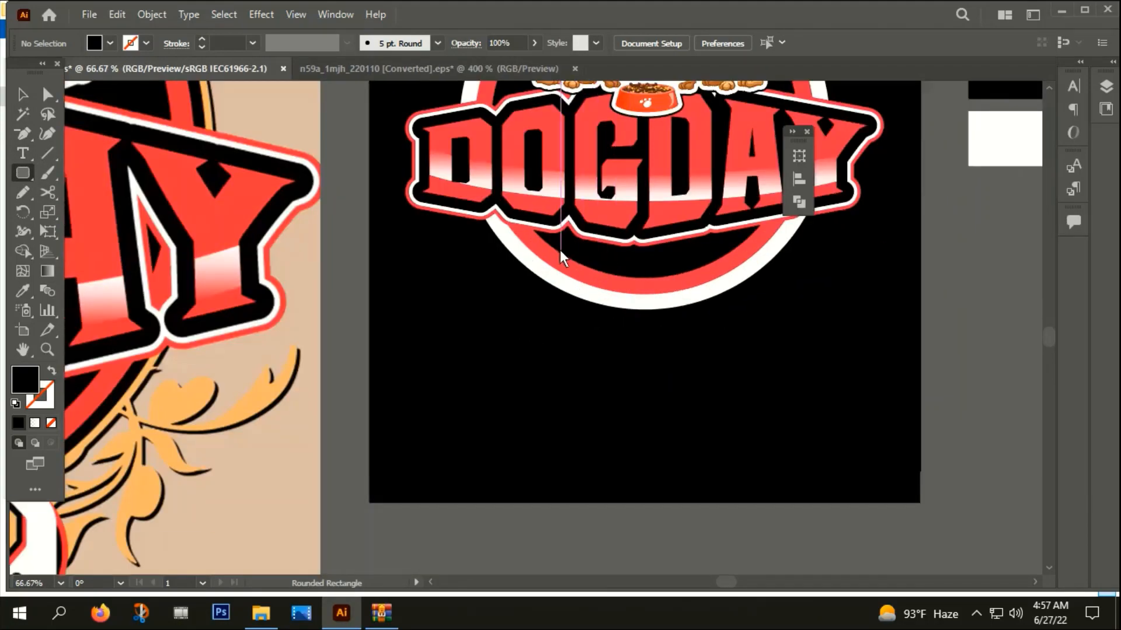
left_click_drag(560, 250, 745, 297)
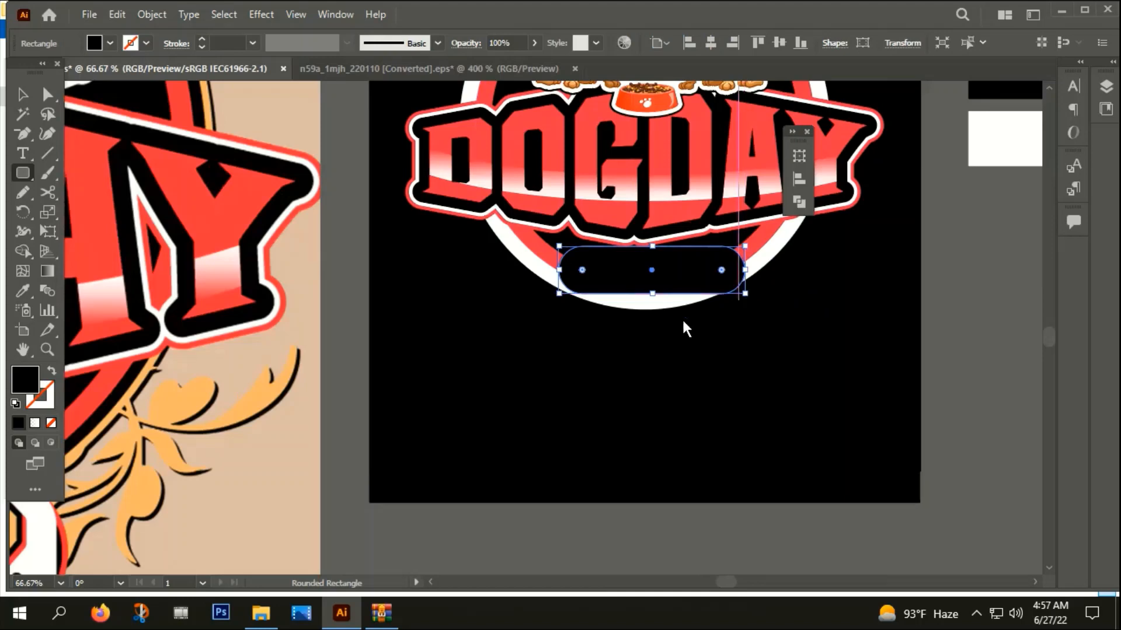
Fill the rounded rectangle with the palette's white swatch using the Eyedropper
scroll(676, 332, "down", 1)
left_click_drag(668, 403, 565, 447)
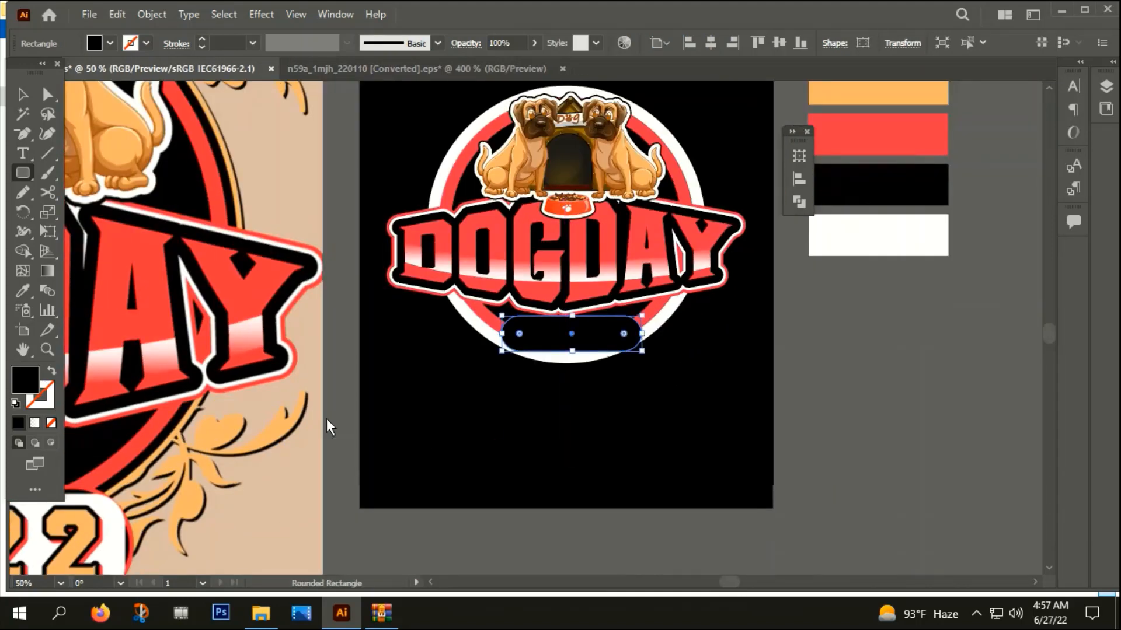
key("i")
left_click(891, 238)
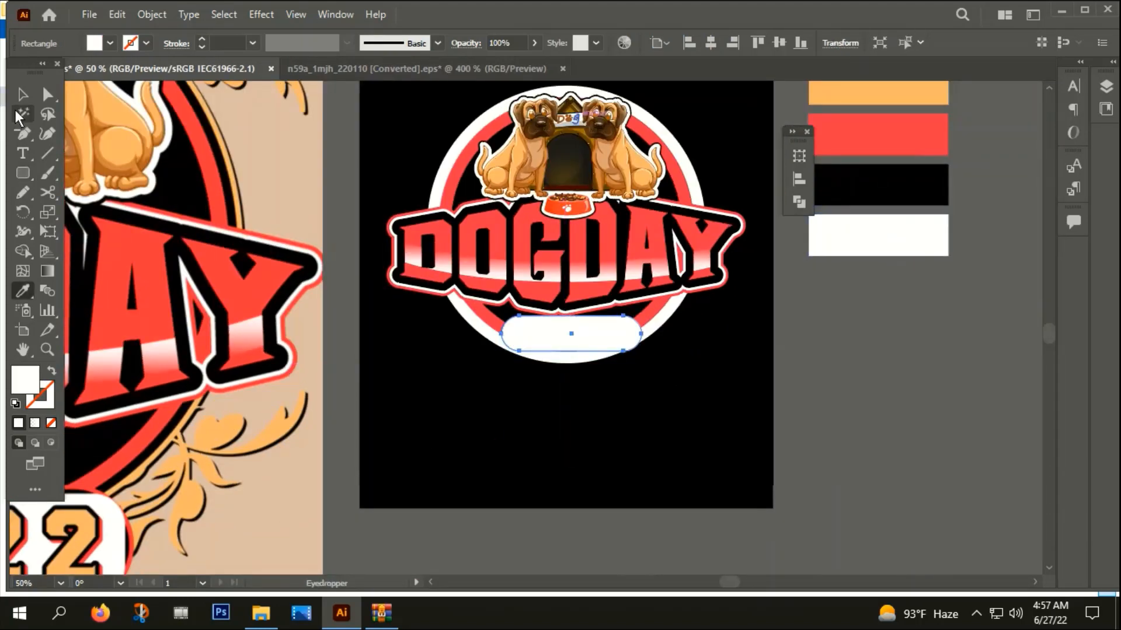
key("v")
Center the white rounded rectangle horizontally on the artboard and nudge it down over the bottom of the white ring
scroll(587, 374, "up", 1)
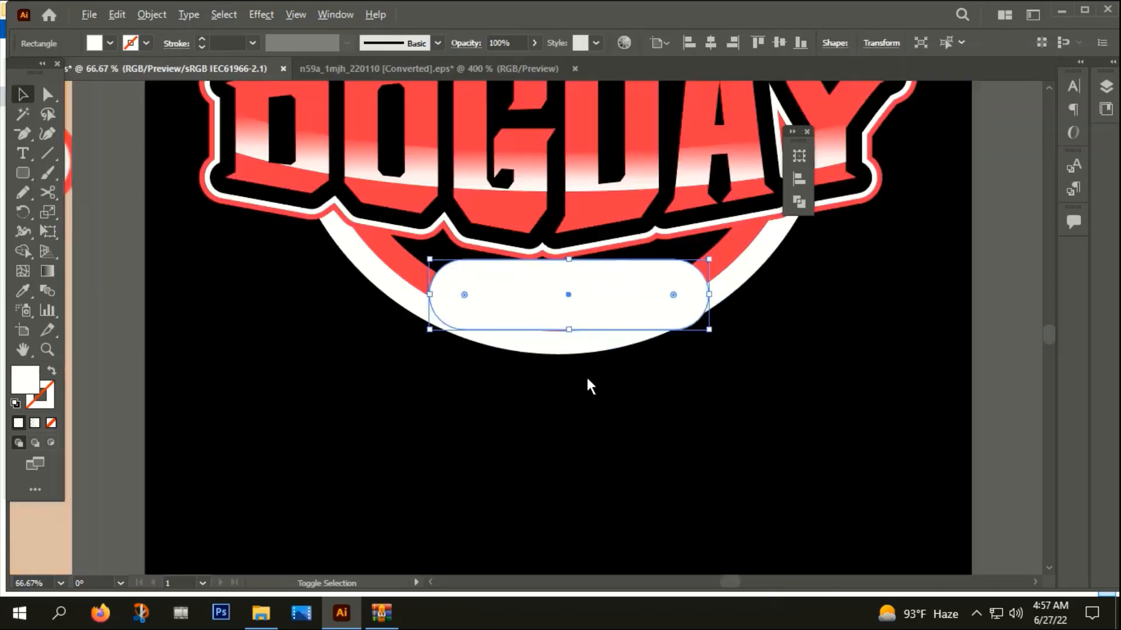
left_click(710, 42)
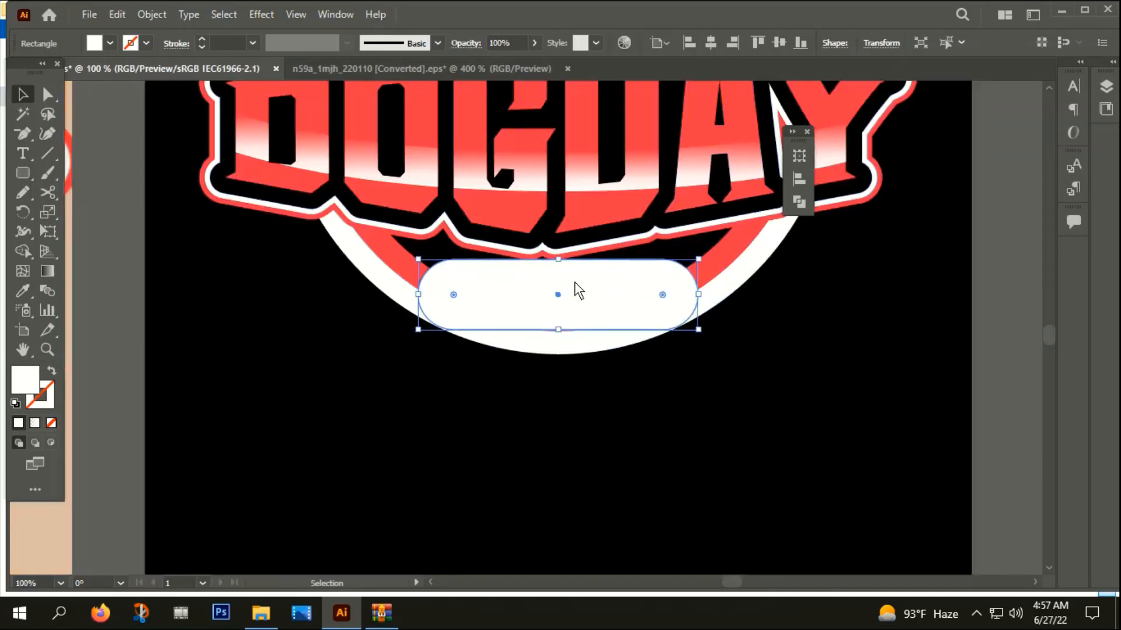
key("Down")
key("Down")
key("Down")
key("Down")
key("Down")
key("Down")
key("Down")
key("Down")
key("Down")
key("Down")
key("Down")
key("Down")
key("Down")
key("Down")
key("Down")
key("Down")
key("Down")
key("Down")
key("Down")
key("Down")
key("Down")
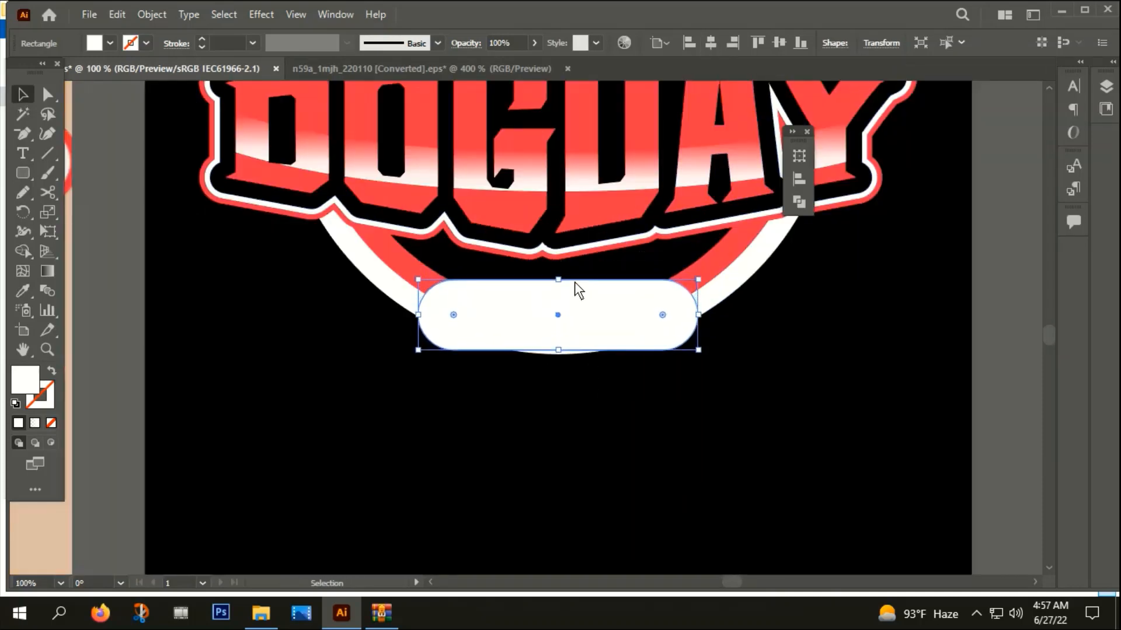
Apply Offset Path to the white rounded rectangle with a 0.0417 in offset and Round joins
left_click(156, 14)
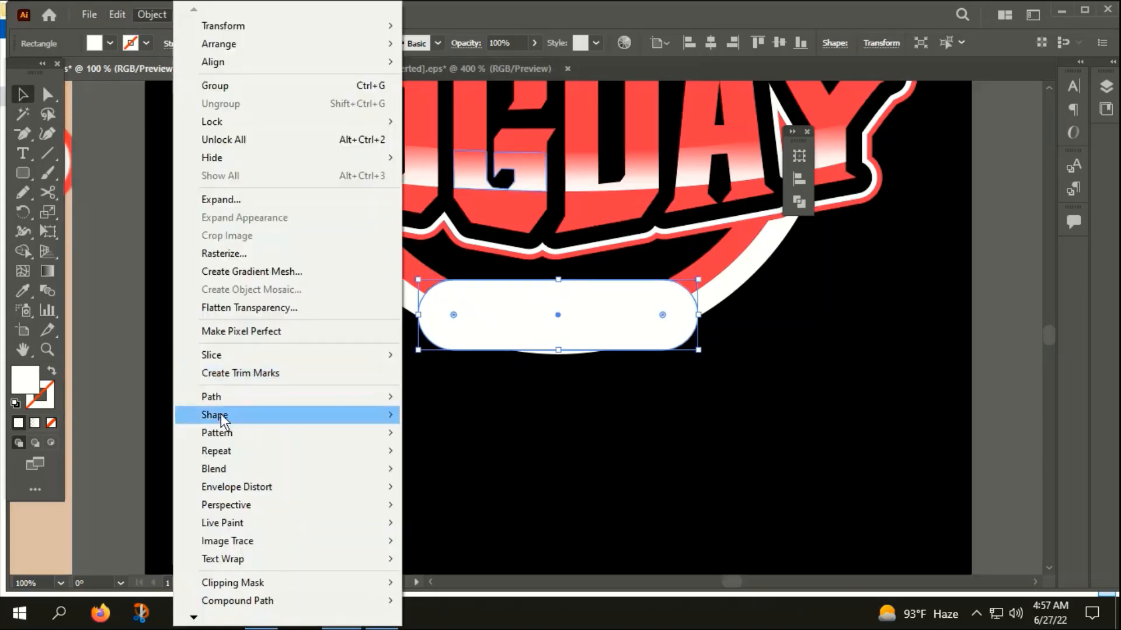
mouse_move(224, 395)
left_click(449, 456)
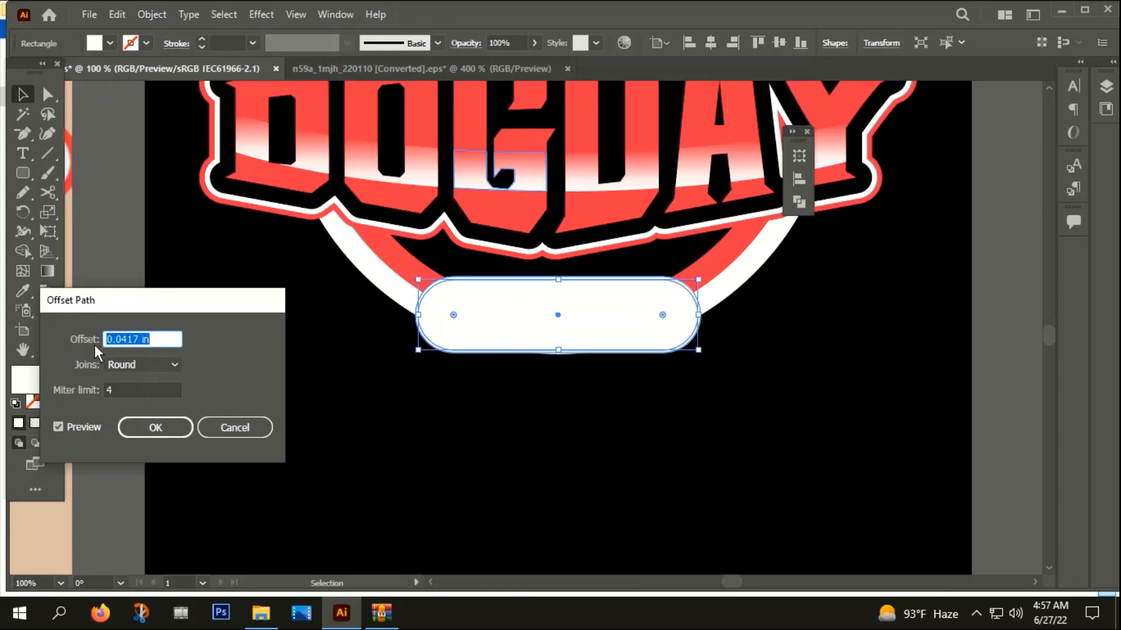
left_click(150, 428)
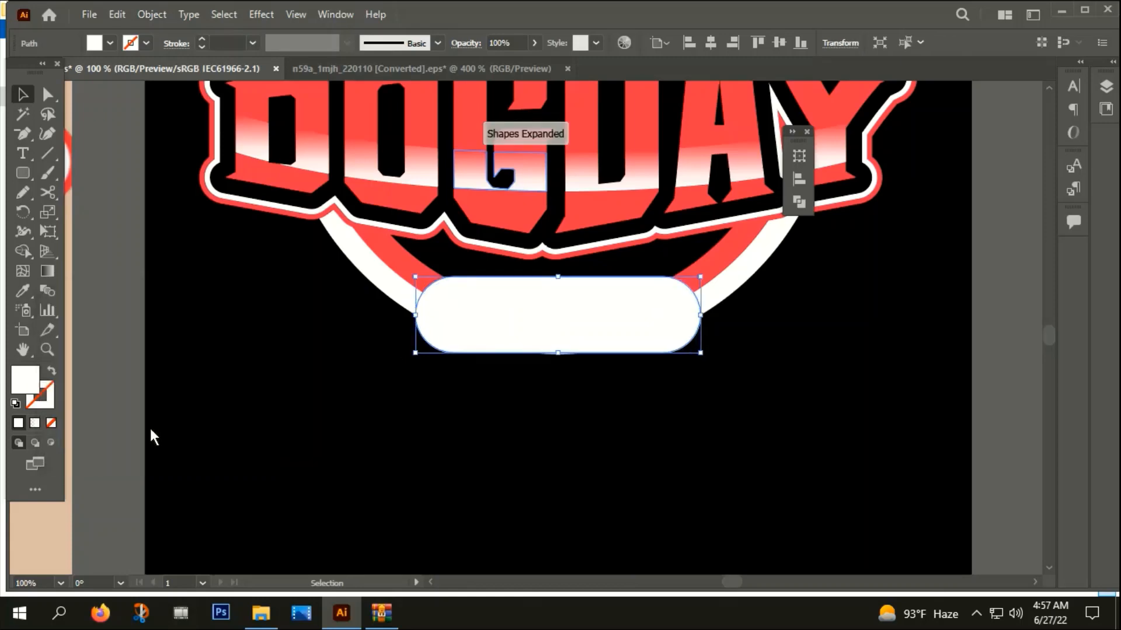
Fill the rounded badge's offset shape with the artboard background's black using the Eyedropper
scroll(176, 432, "down", 1)
scroll(176, 433, "down", 1)
left_click_drag(203, 426, 381, 381)
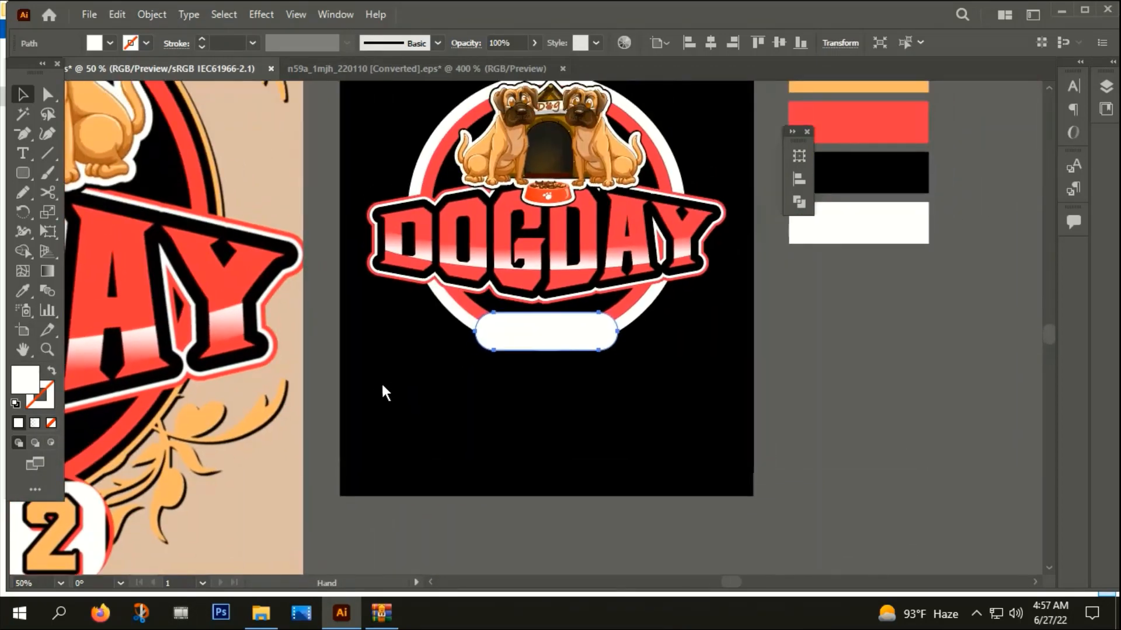
key("i")
left_click(588, 395)
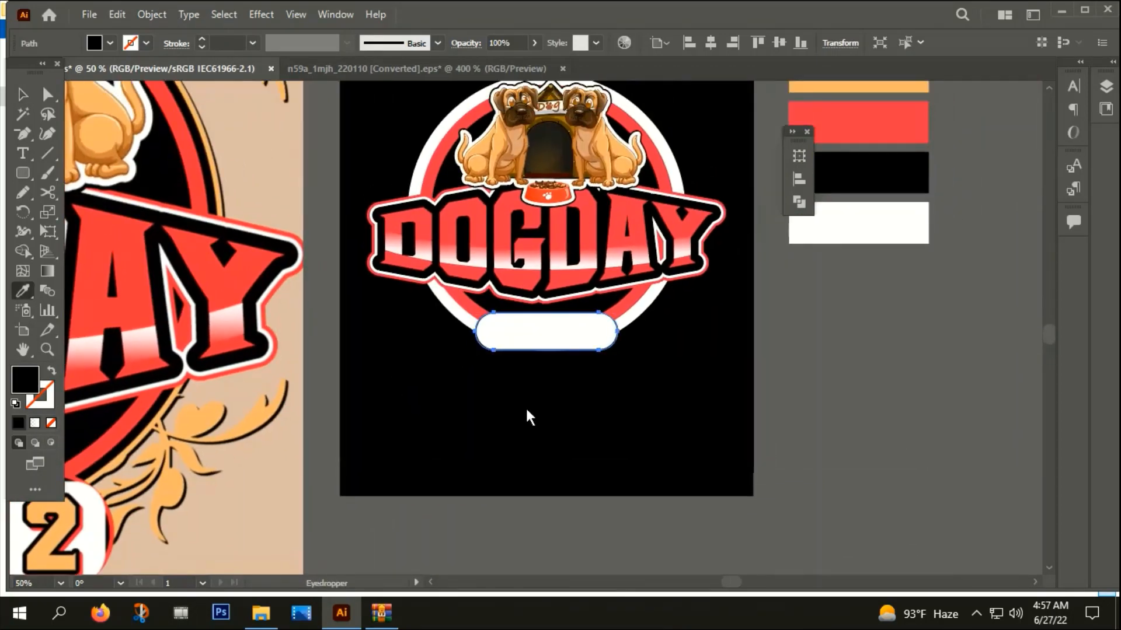
scroll(509, 364, "up", 3)
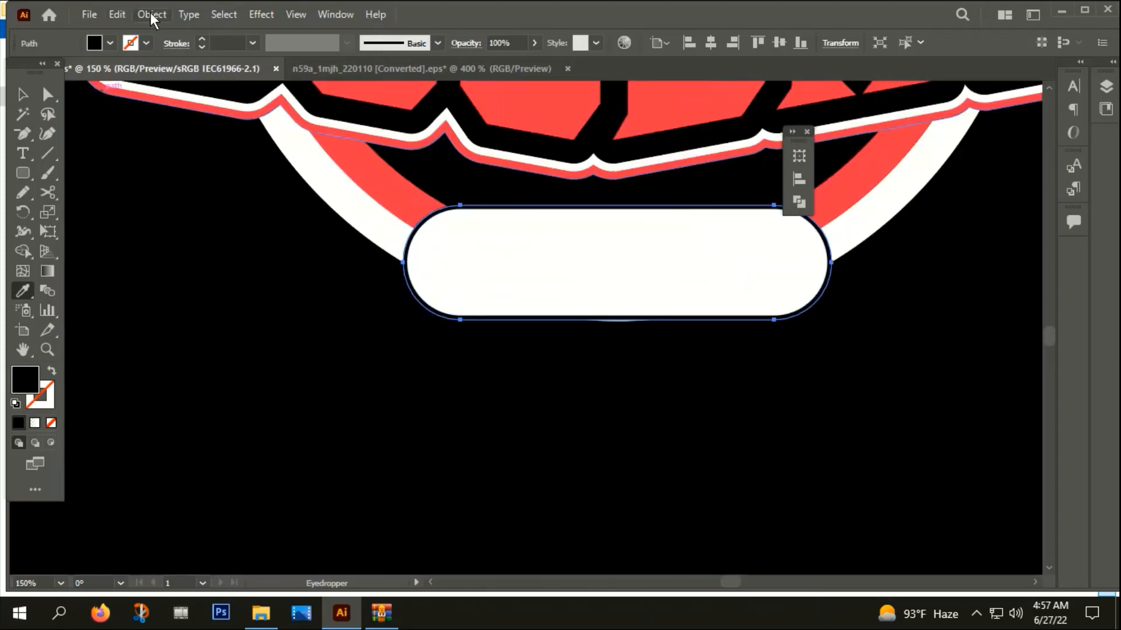
Offset the black badge shape by 0.0417 in with Round joins and fill the new outer shape with the title's red
left_click(151, 14)
mouse_move(217, 400)
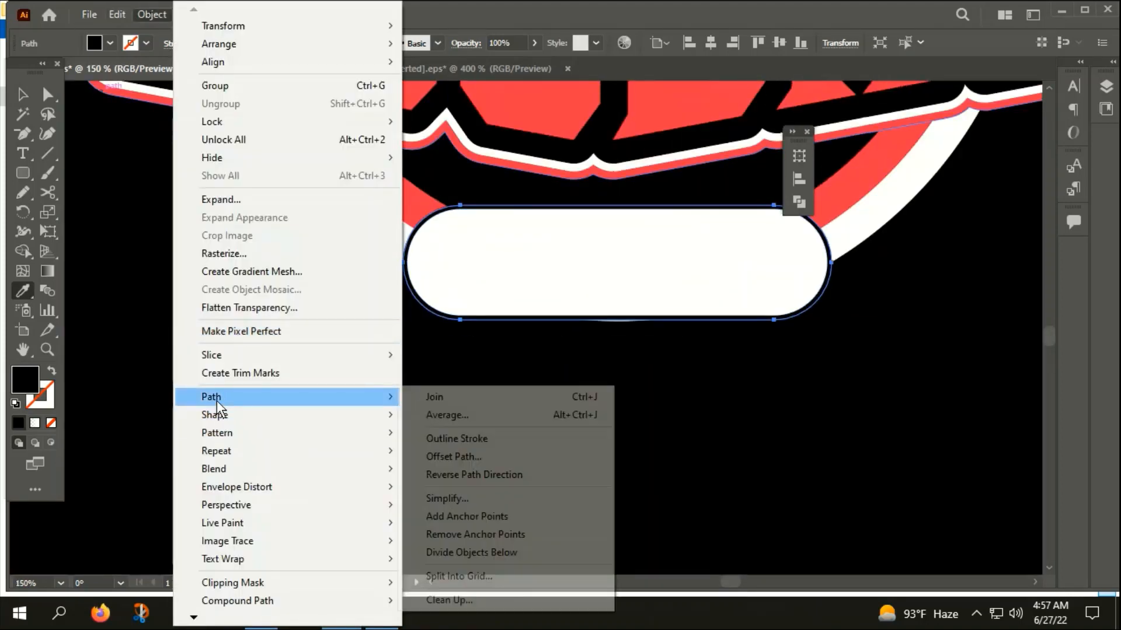
left_click(462, 459)
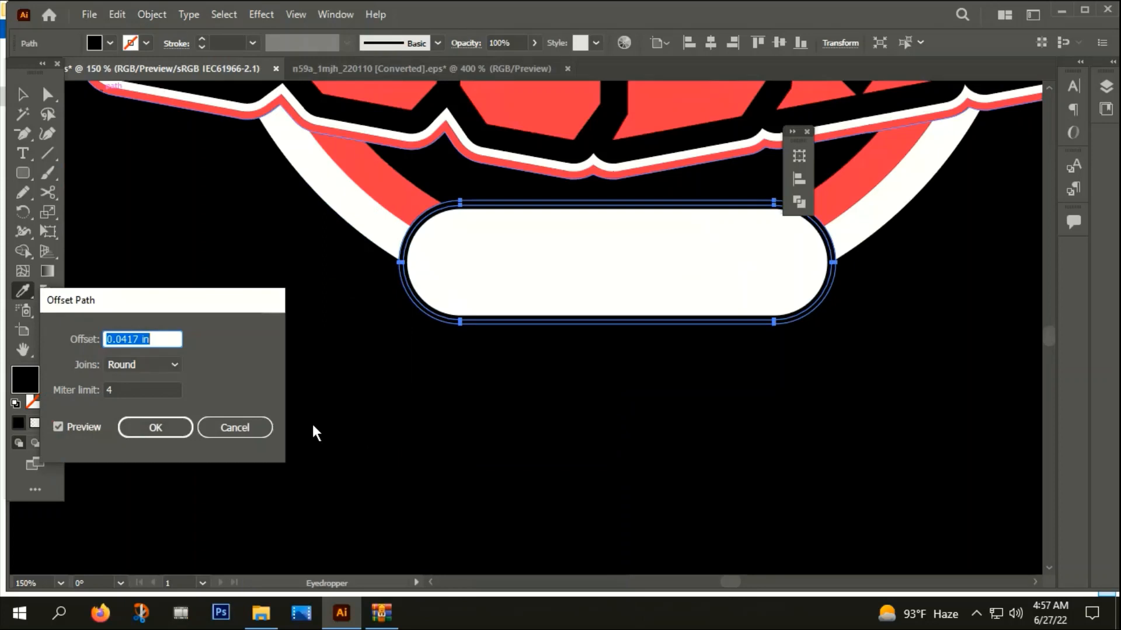
left_click(142, 421)
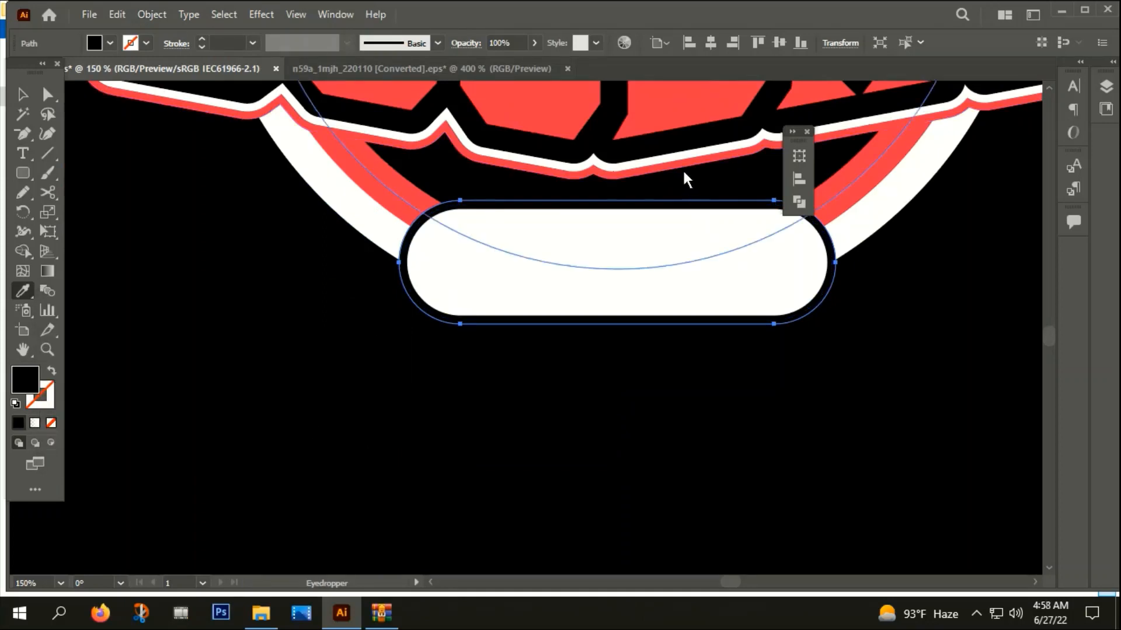
left_click(651, 99)
left_click(22, 94)
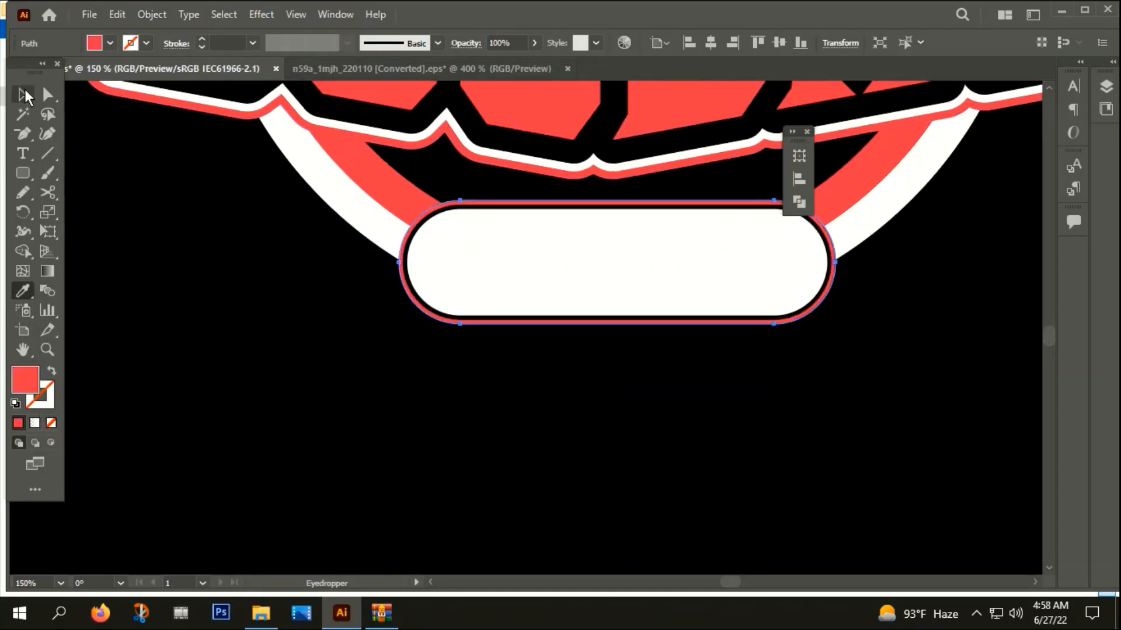
Group the white, black and red rounded badge shapes together
left_click(334, 415)
left_click(453, 317)
right_click(454, 312)
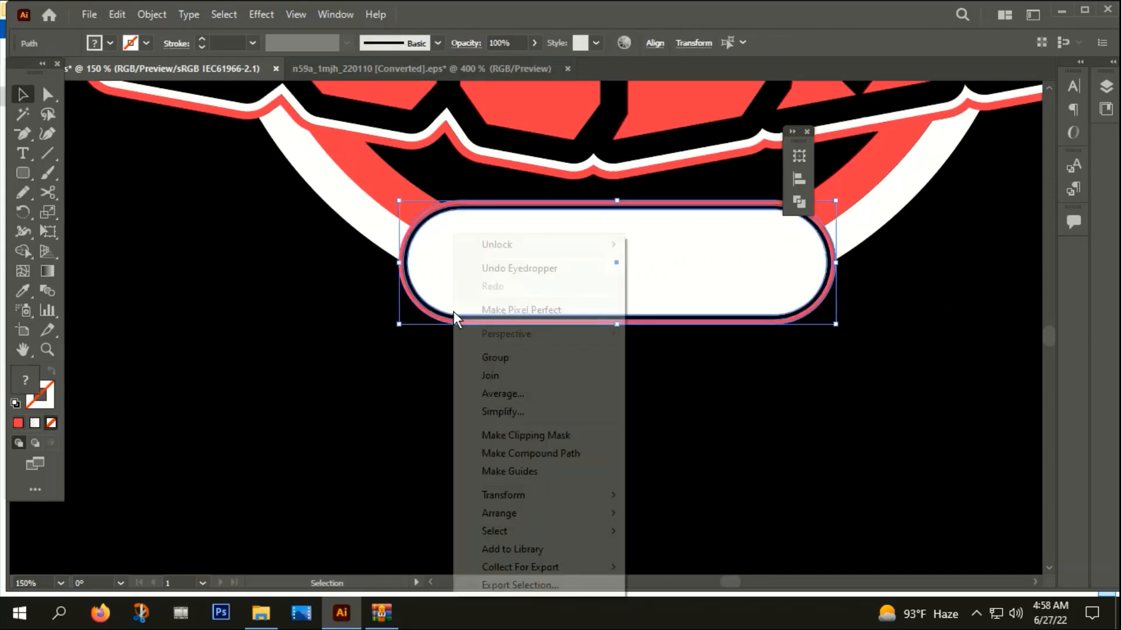
left_click(501, 358)
scroll(454, 373, "down", 1)
scroll(455, 373, "down", 2)
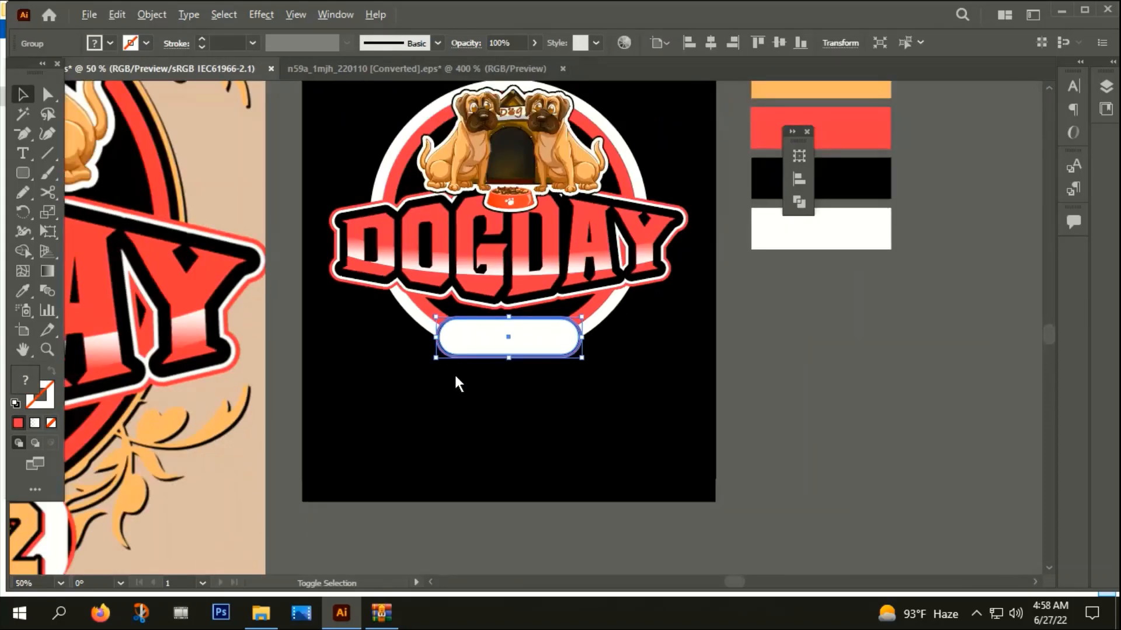
scroll(516, 439, "down", 1)
left_click(542, 461)
Place a copy of the pasteboard's 2022 text on the white badge and bring it to the front
scroll(542, 461, "right", 3)
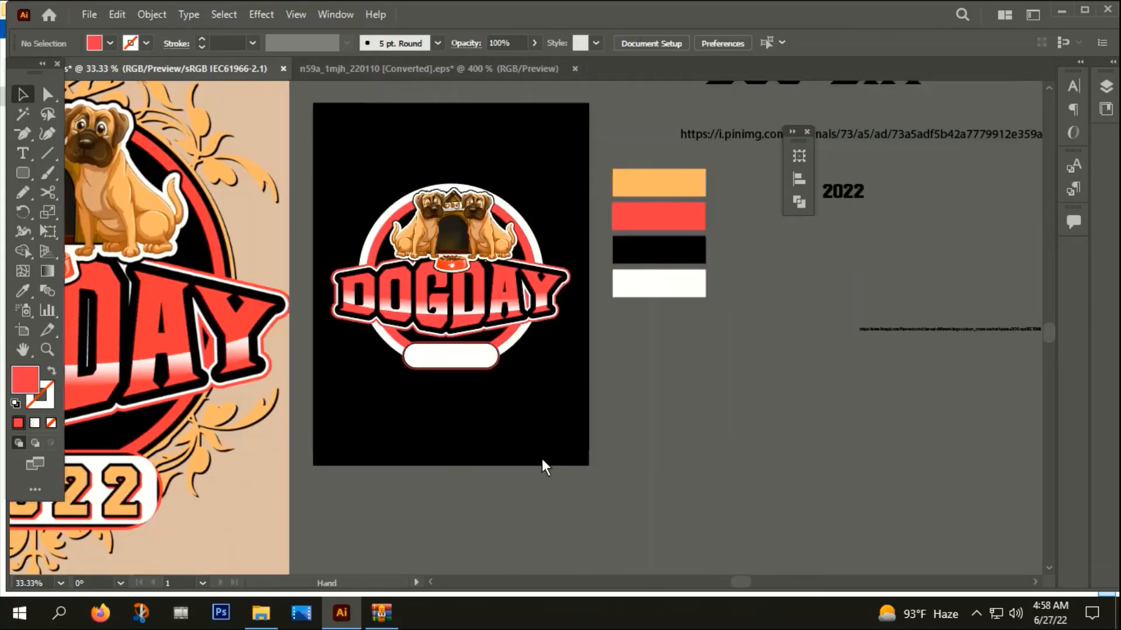
left_click_drag(833, 191, 446, 363)
right_click(446, 364)
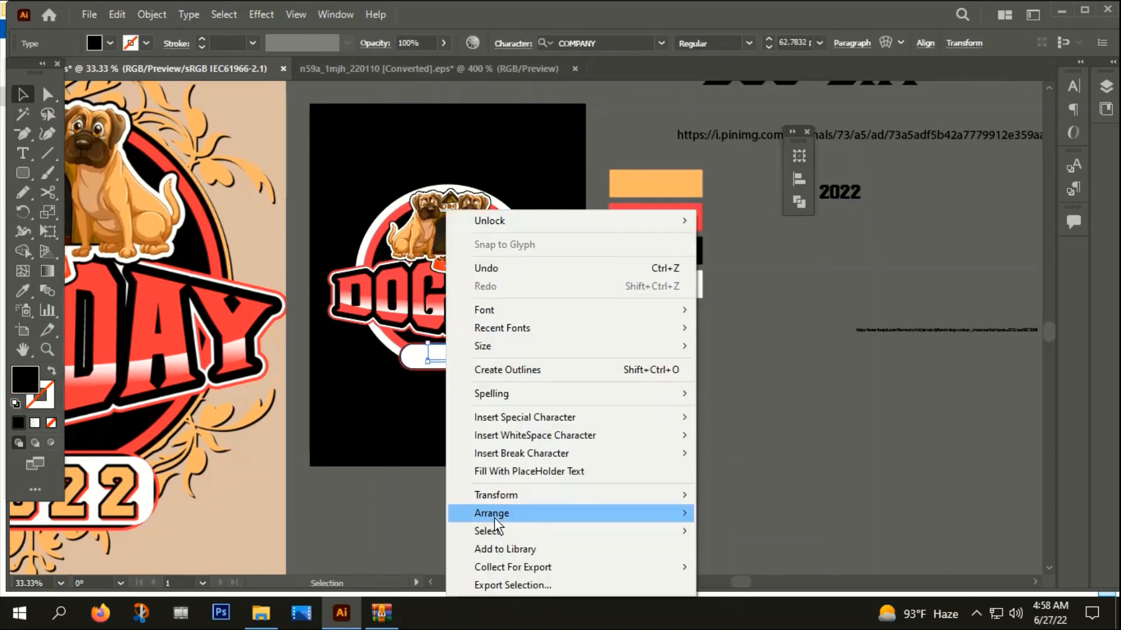
mouse_move(688, 512)
left_click(726, 515)
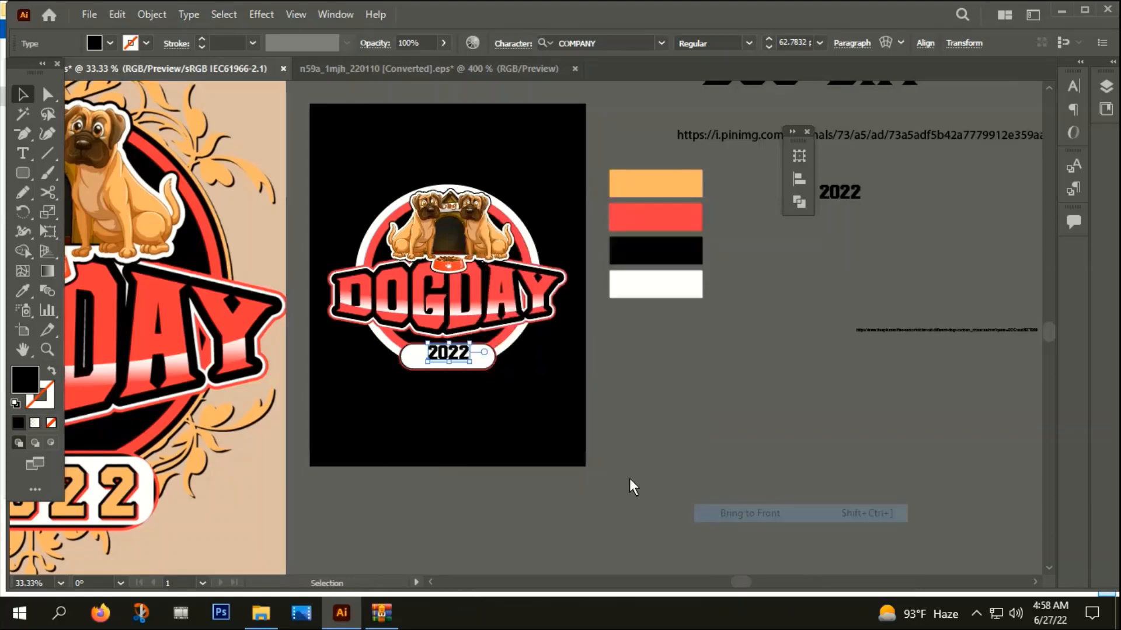
Enlarge the 2022 text to about 75 pt and position it vertically inside the badge
key("ctrl+1")
left_click_drag(477, 348, 470, 355)
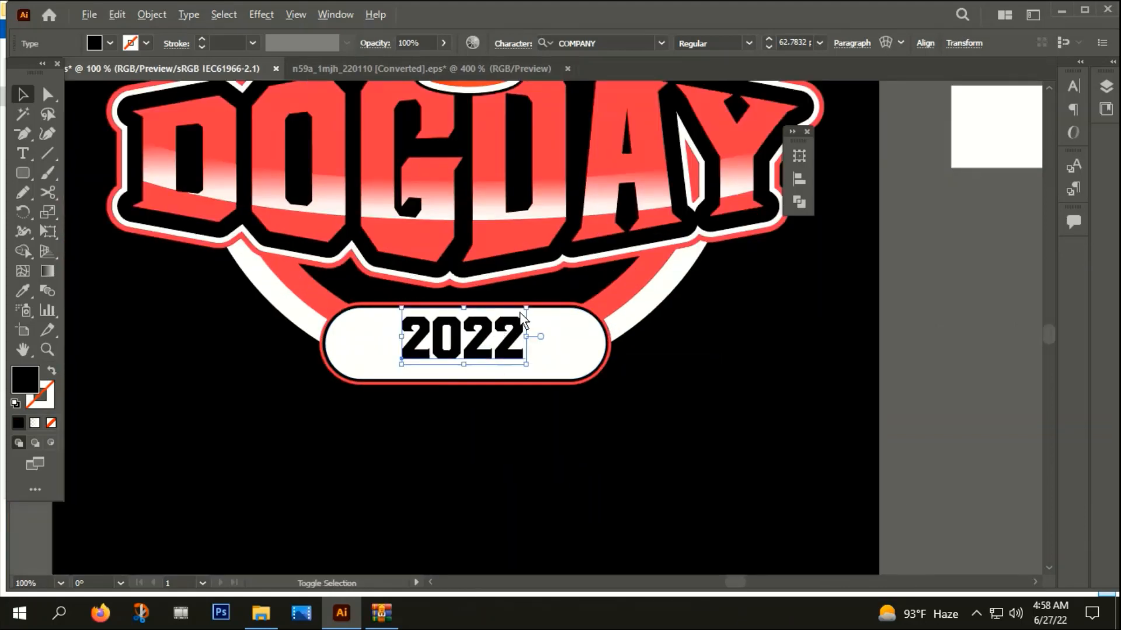
mouse_move(528, 308)
left_mouse_down()
mouse_move(560, 285)
mouse_move(541, 292)
left_mouse_up()
scroll(538, 304, "up", 2)
left_click_drag(434, 359, 433, 370)
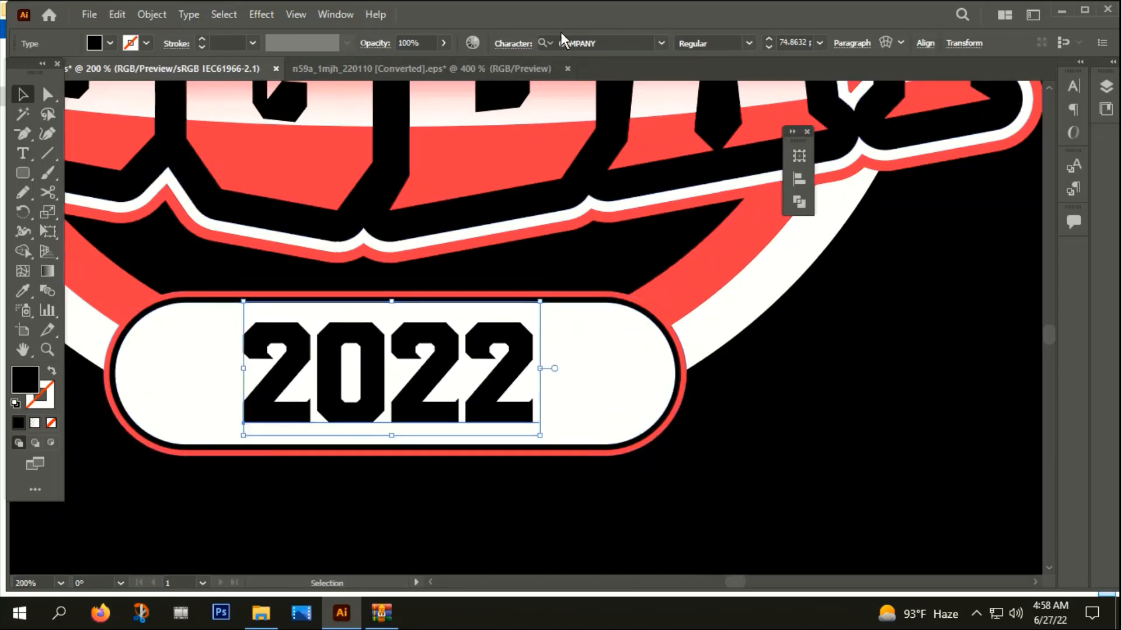
Widen the tracking of the 2022 text and move it back to the middle of the badge
left_click(509, 45)
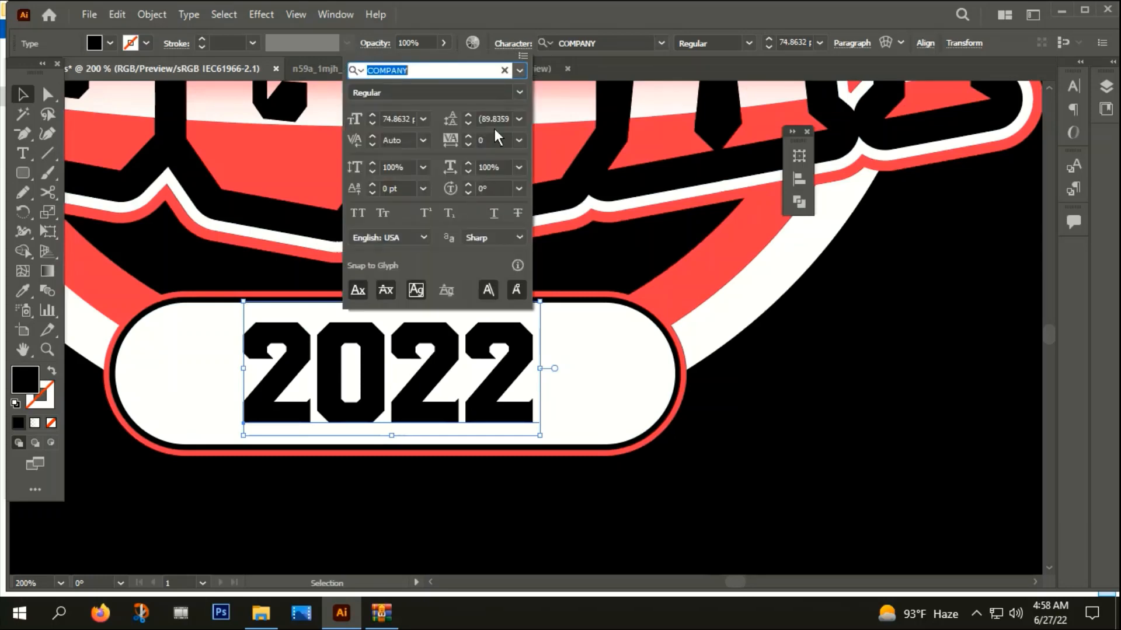
left_click(494, 141)
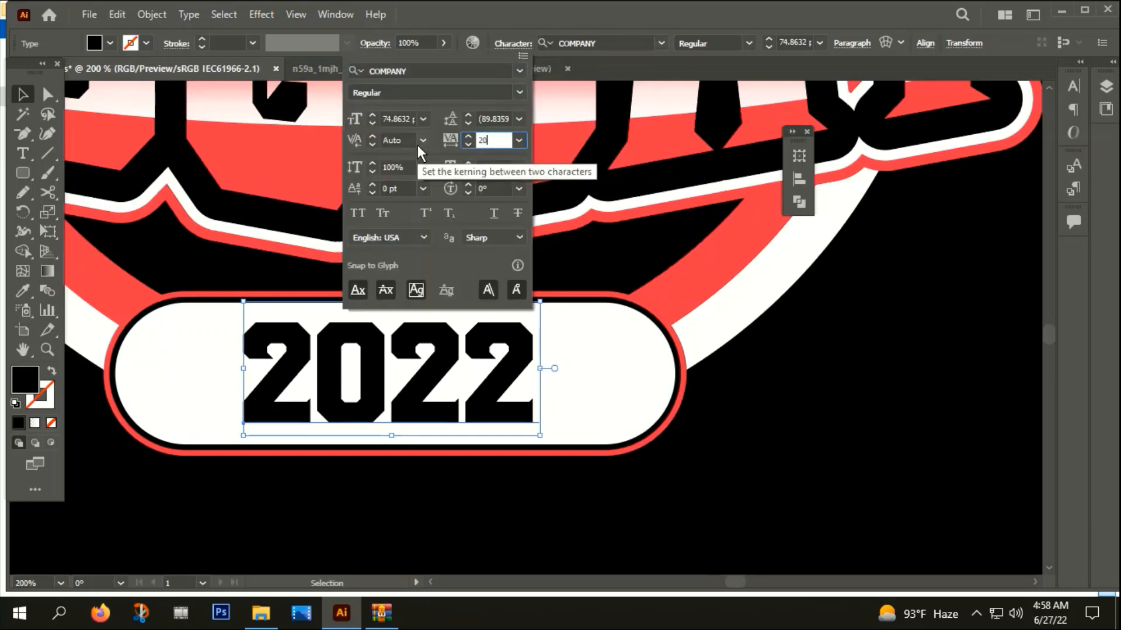
key("Return")
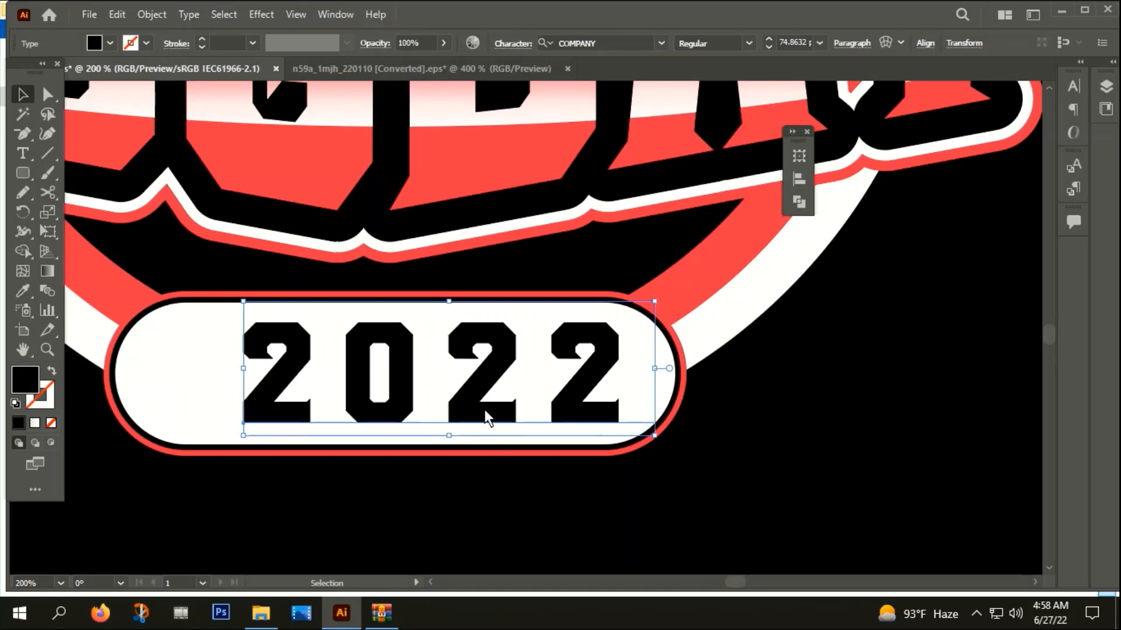
left_click_drag(484, 410, 443, 408)
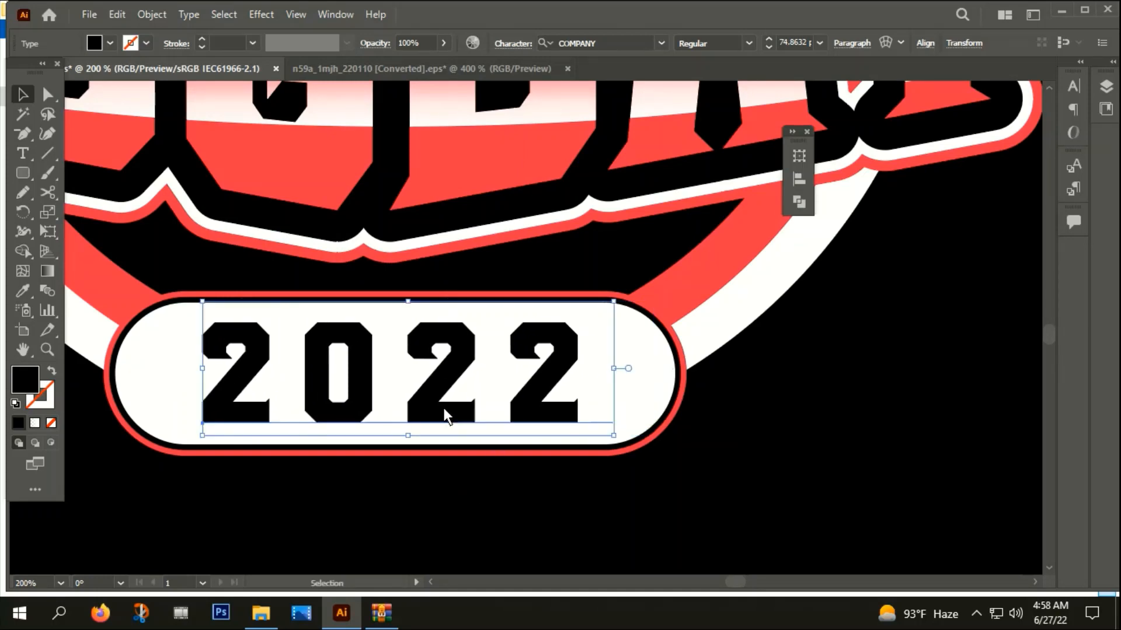
Convert the badge's 2022 text to outlines
right_click(444, 409)
left_click(519, 177)
left_click(640, 486)
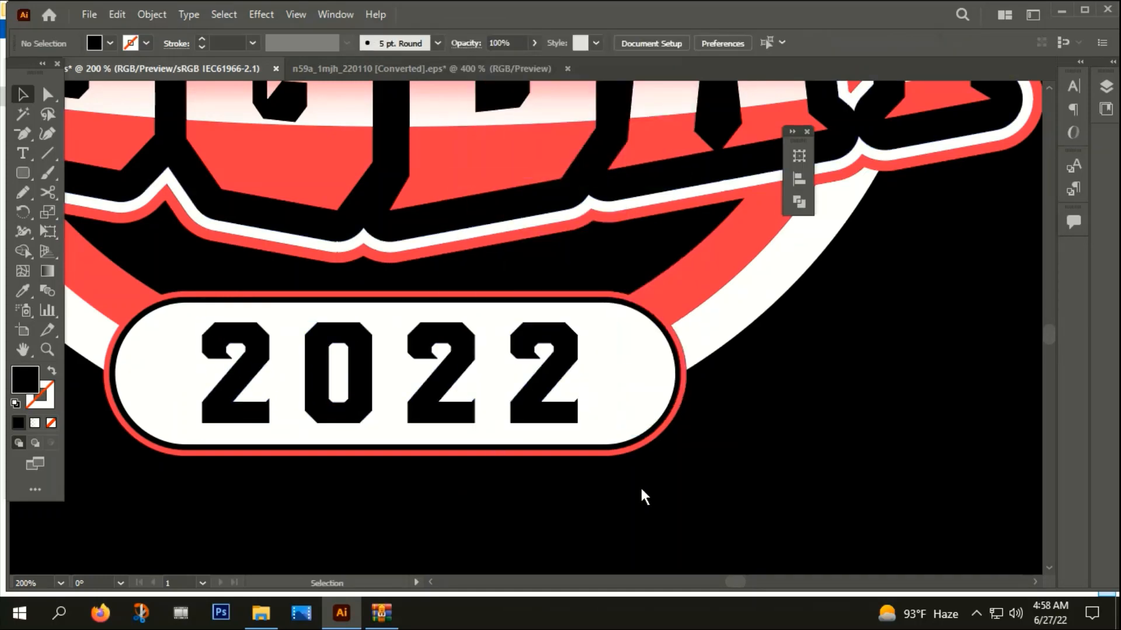
Select the complete emblem on the black artboard and group all its artwork
scroll(640, 486, "down", 4)
left_click_drag(672, 467, 651, 424)
scroll(675, 442, "down", 1)
scroll(675, 443, "down", 1)
right_click(640, 371)
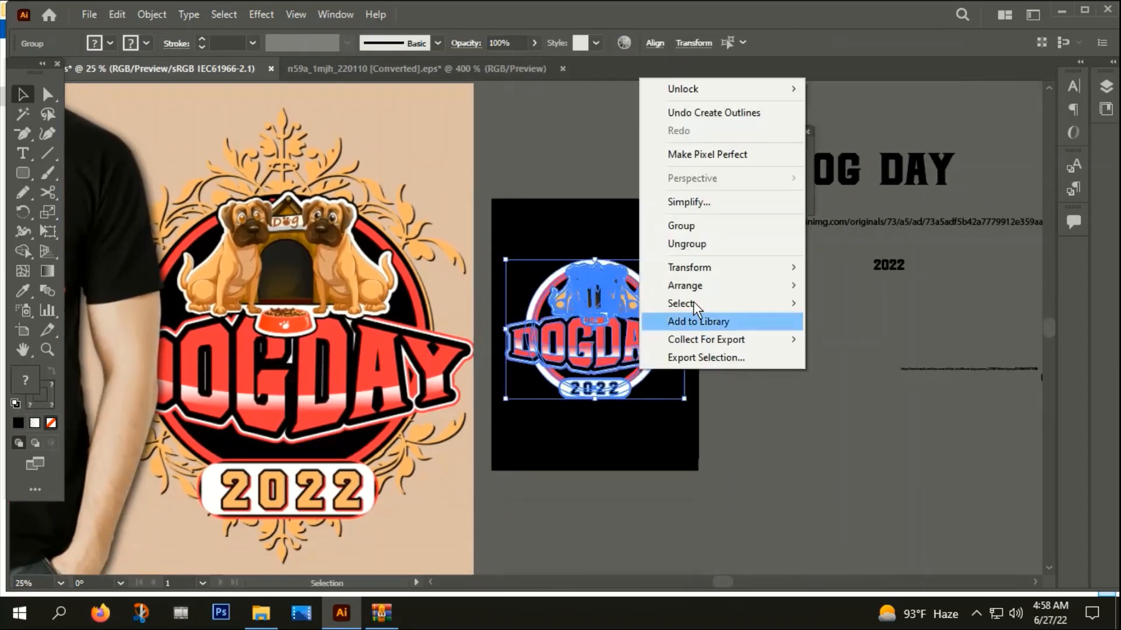
left_click(694, 225)
left_click(661, 433)
Copy the pinimg.com ornament link from the text on the pasteboard and open the image in Firefox
scroll(661, 435, "down", 3)
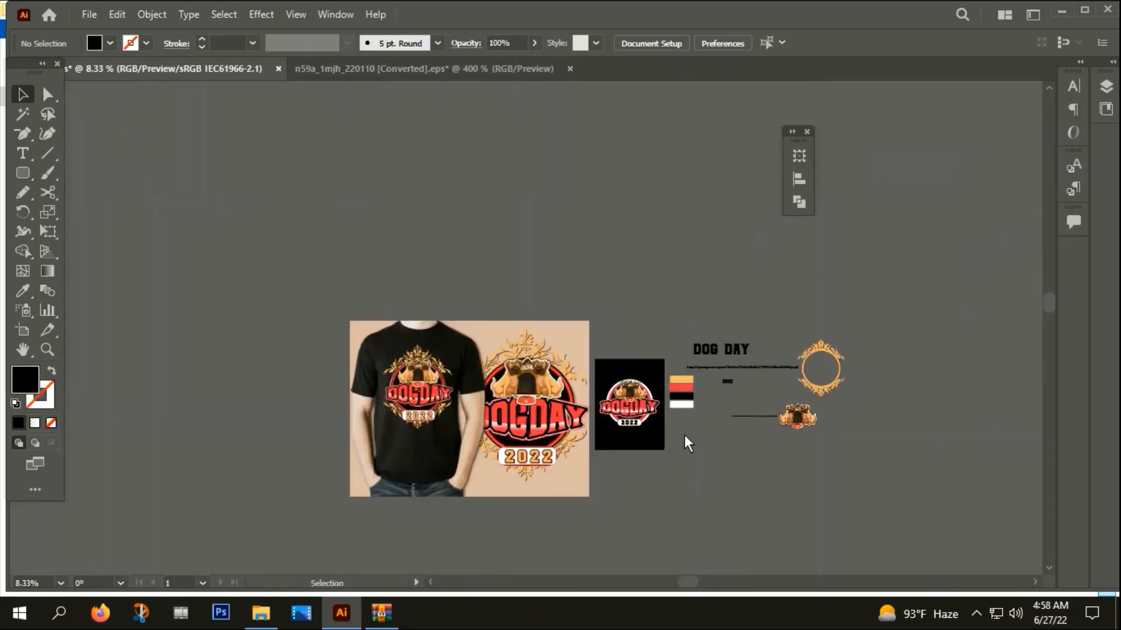
left_click_drag(684, 435, 651, 333)
left_click(656, 355)
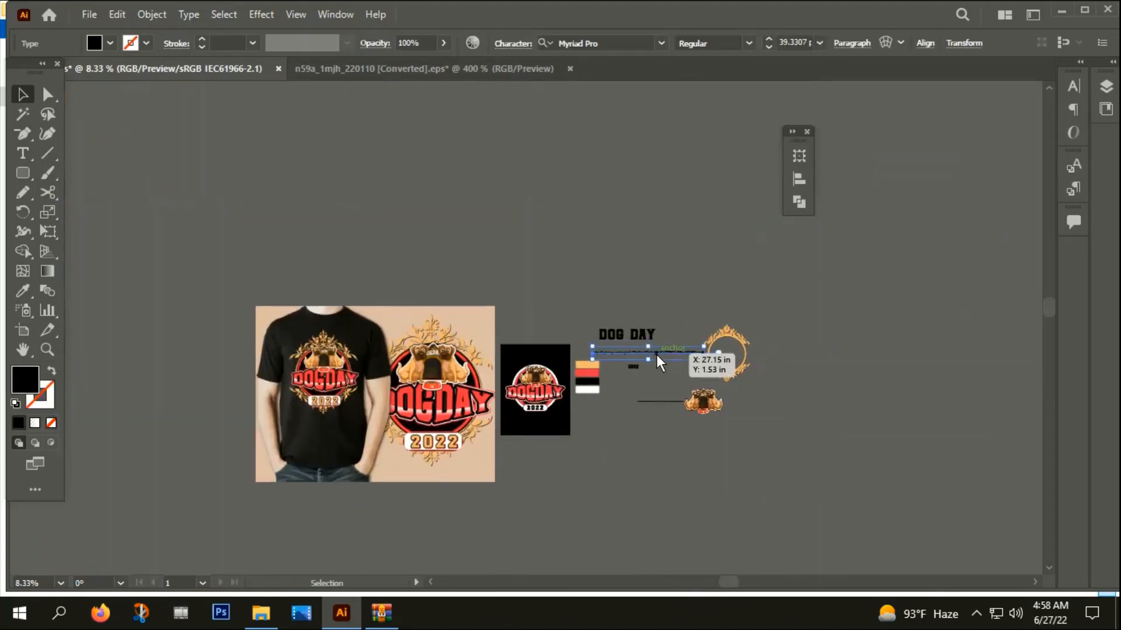
left_click(100, 613)
left_click(350, 77)
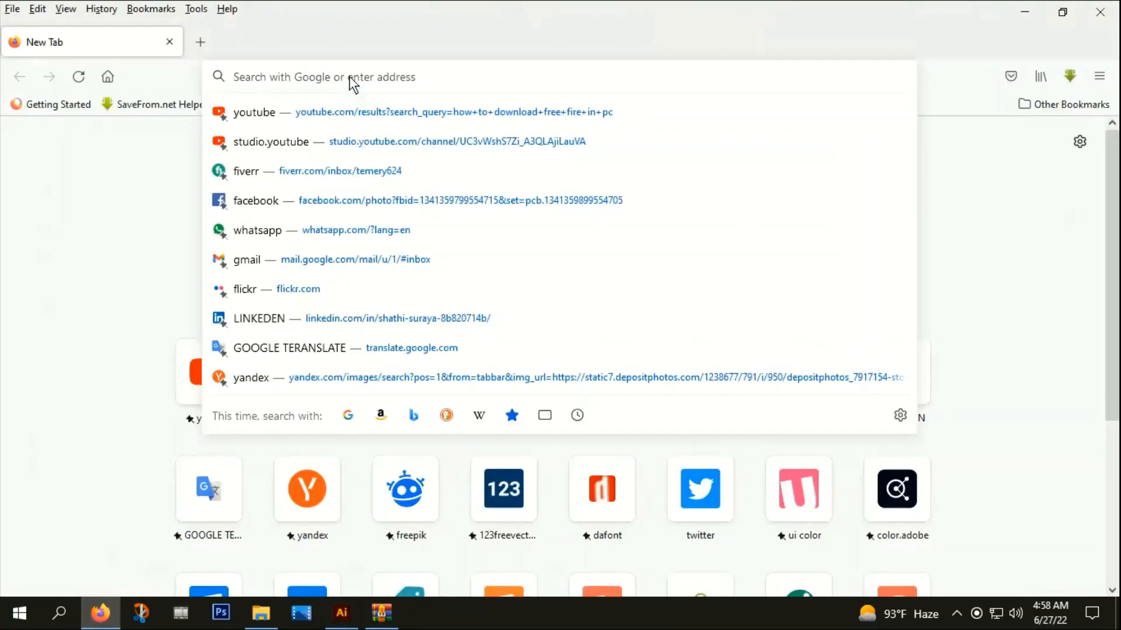
type("https://i.pinimg.com/originals/73/a5/ad/73a5adf5b42a7779912e359aa6056930.png")
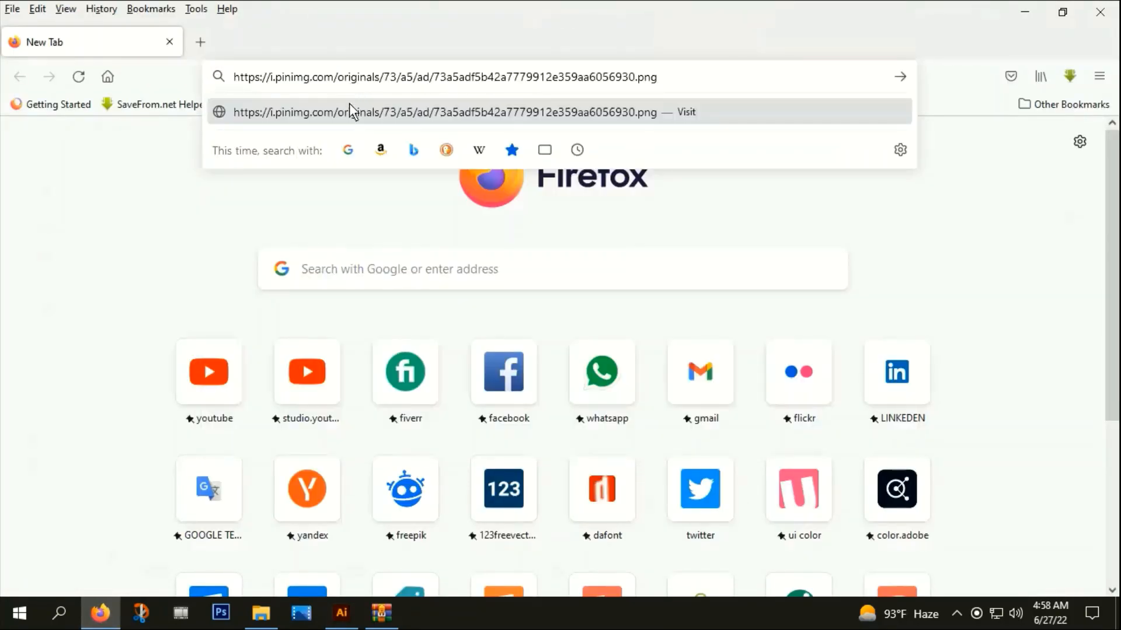
left_click(349, 104)
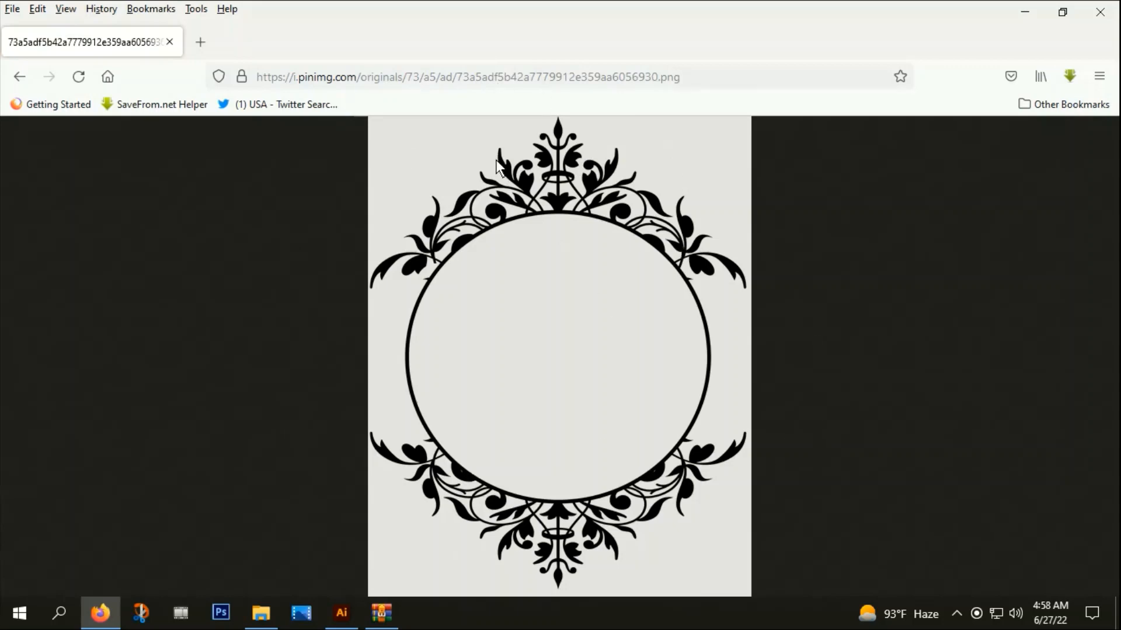
Try bringing the ornament into the Illustrator document by copying and pasting the browser image, and delete the pasted copy
right_click(465, 155)
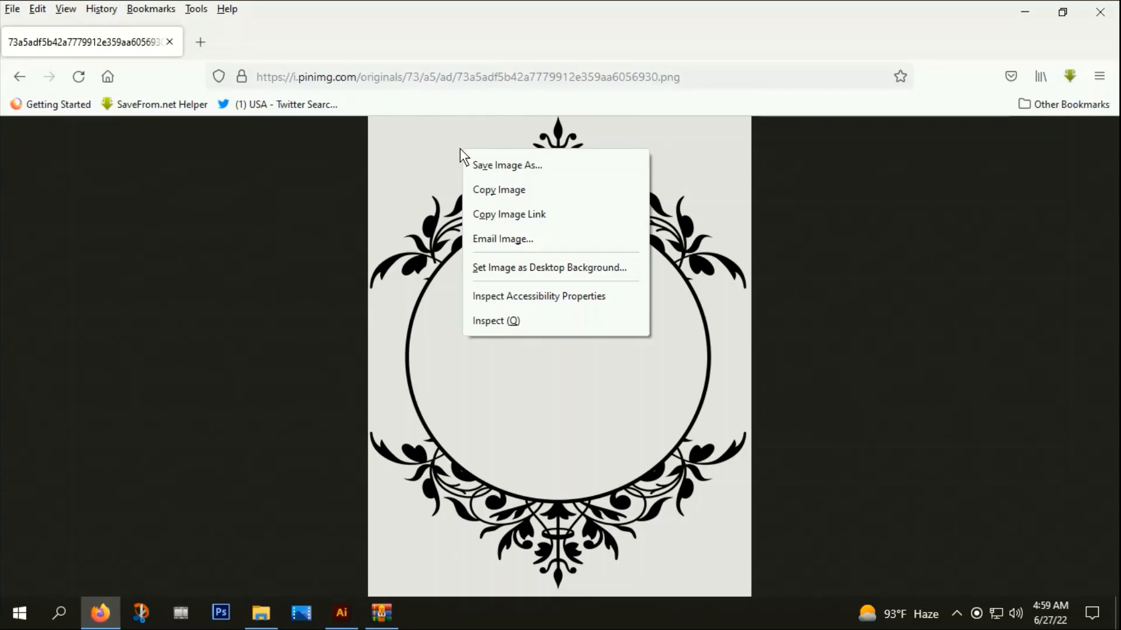
left_click(495, 190)
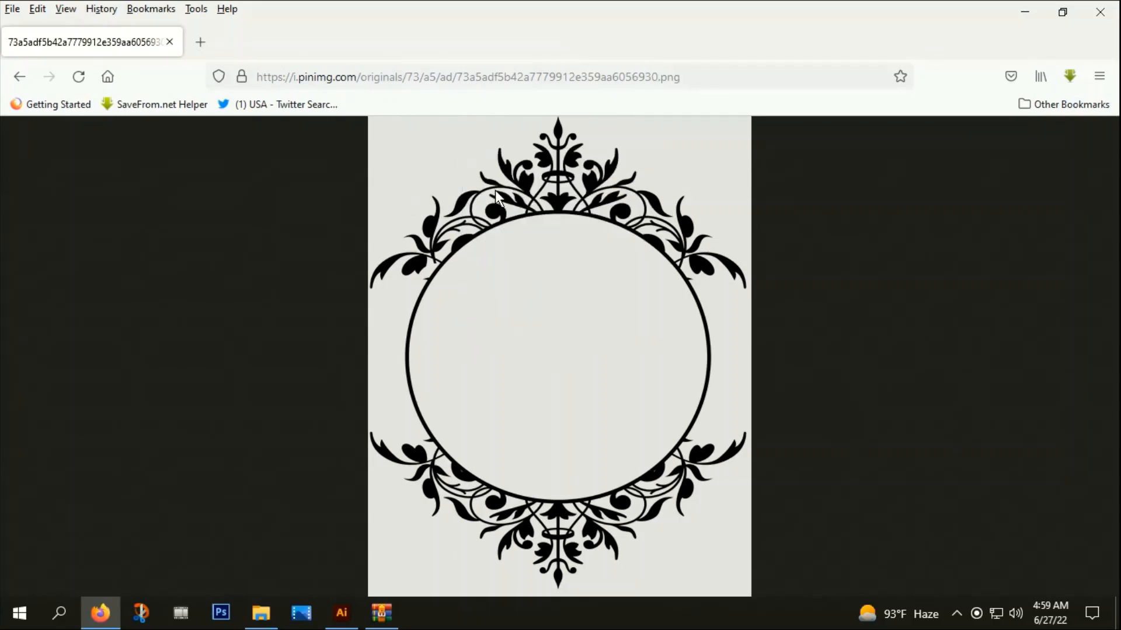
left_click(341, 613)
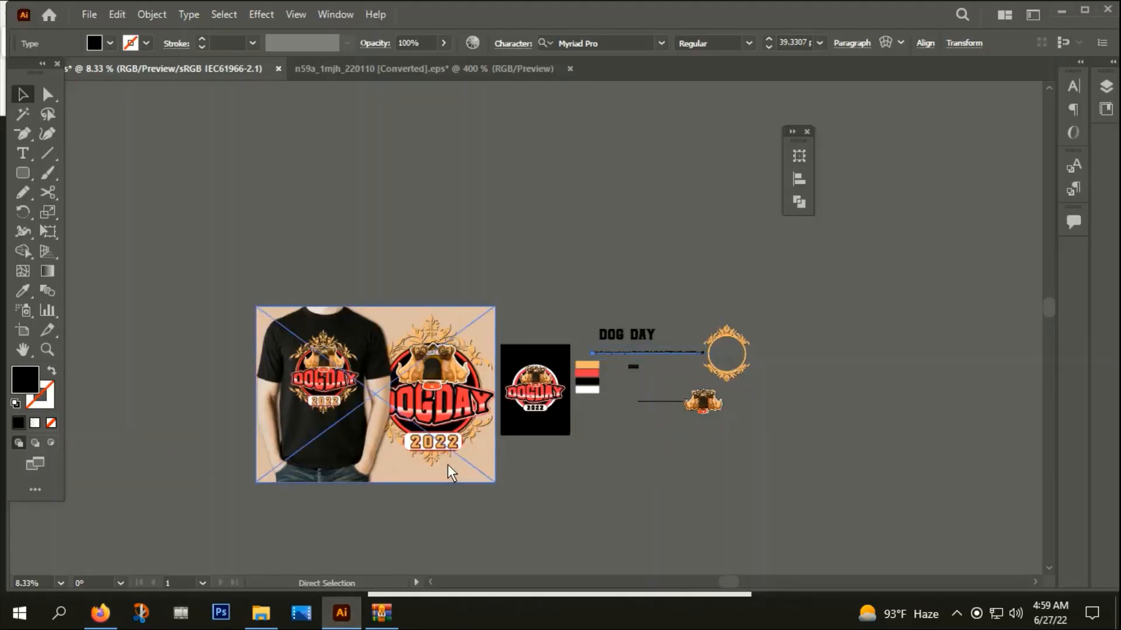
key("ctrl+v")
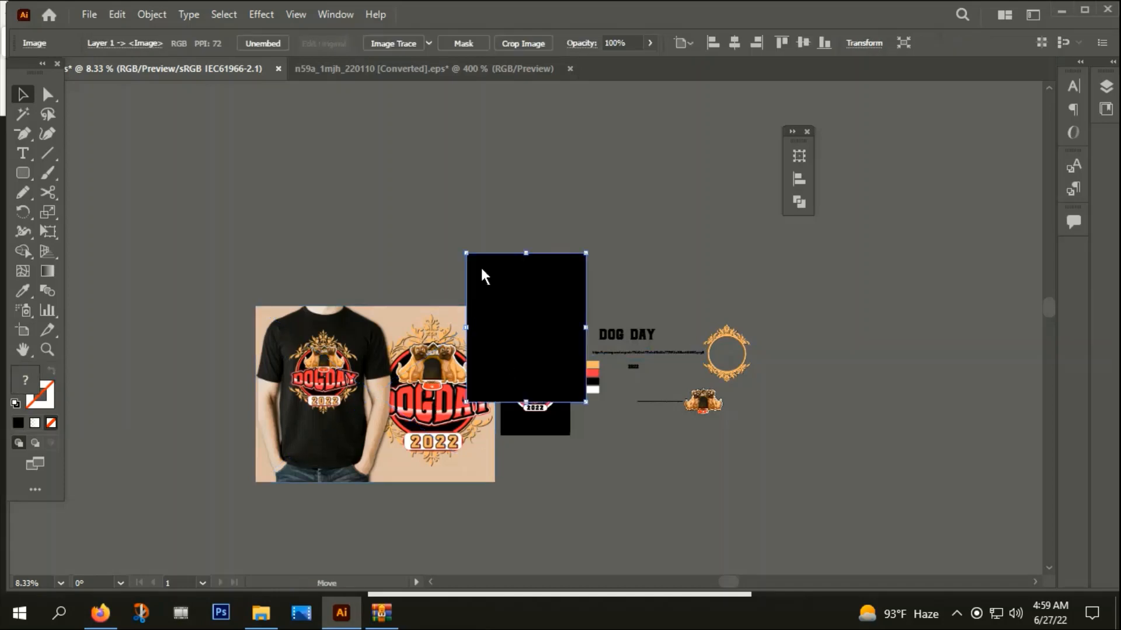
left_click_drag(479, 265, 362, 217)
key("Delete")
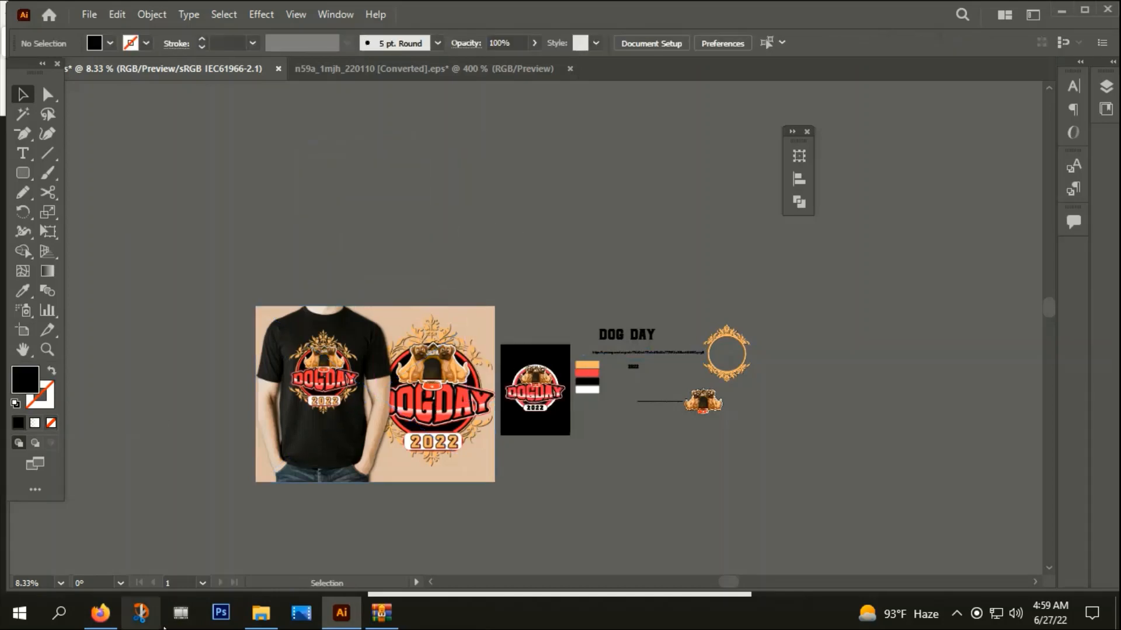
Switch to Firefox and save the ornament image to disk as a PNG file
left_click(104, 624)
right_click(513, 279)
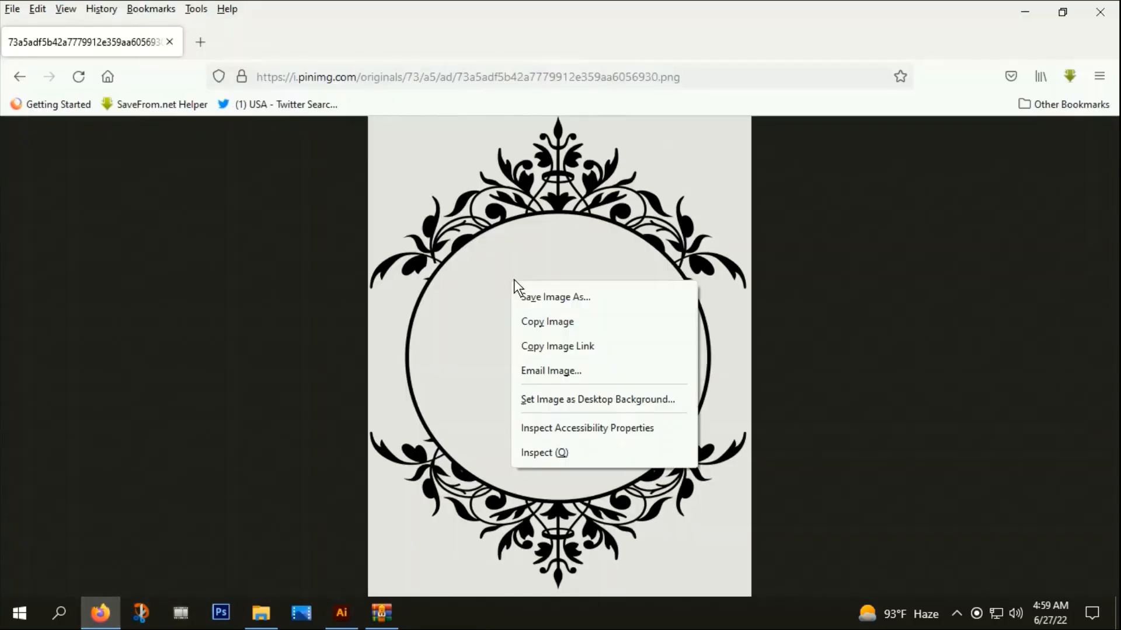
left_click(544, 295)
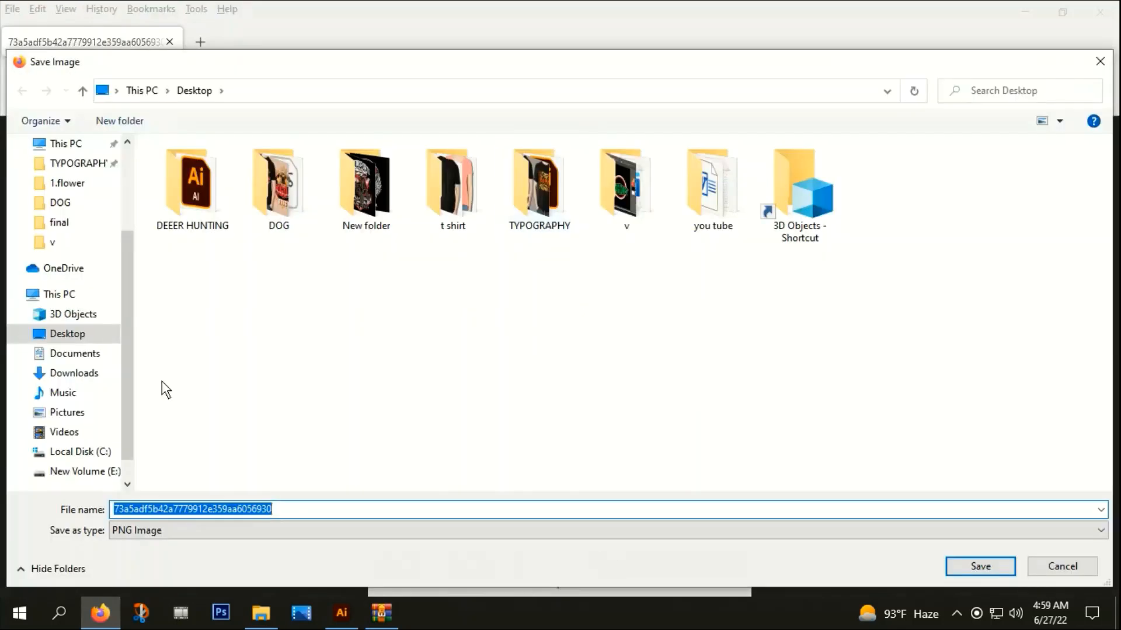
left_click(989, 568)
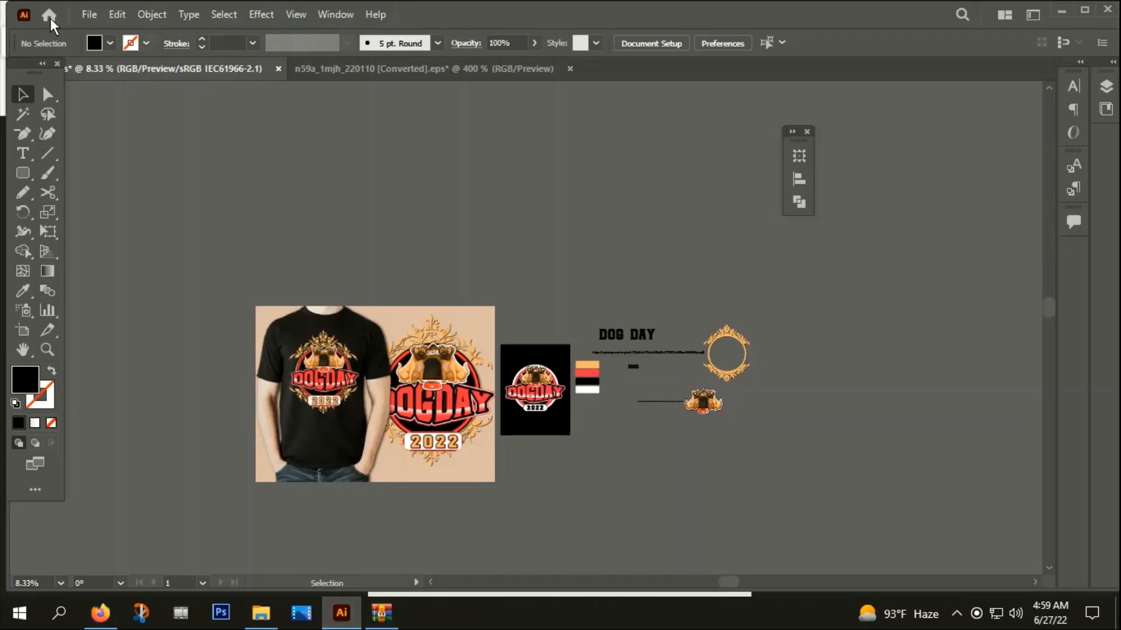
Place the saved ornament image OOOO.png on the pasteboard above the T-shirt mockup
left_click(82, 13)
left_click(125, 309)
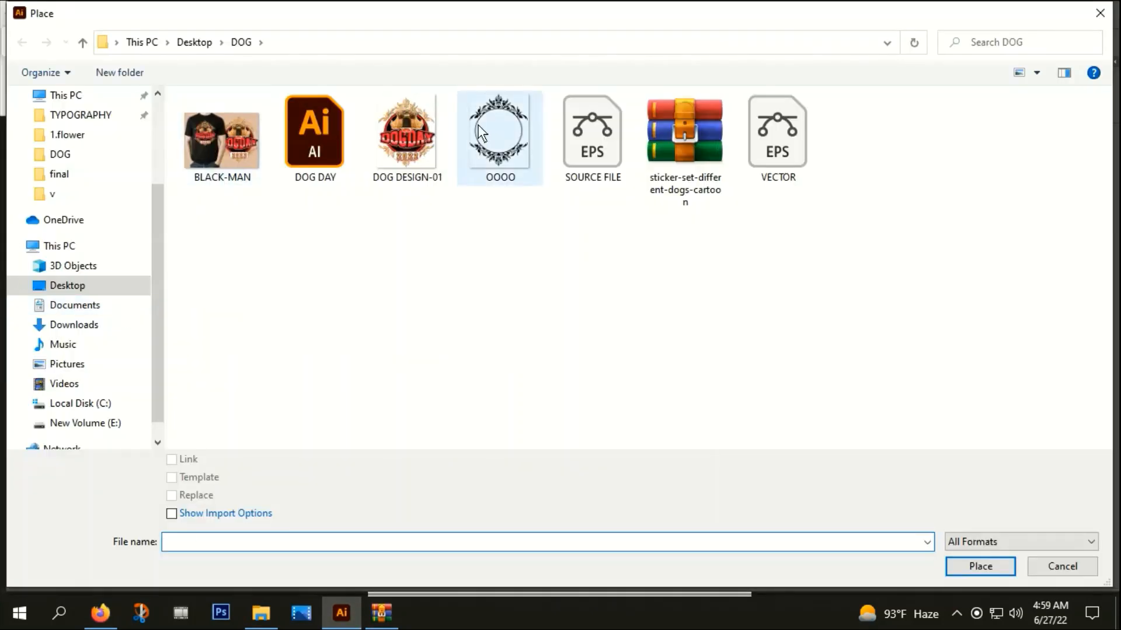
double_click(477, 125)
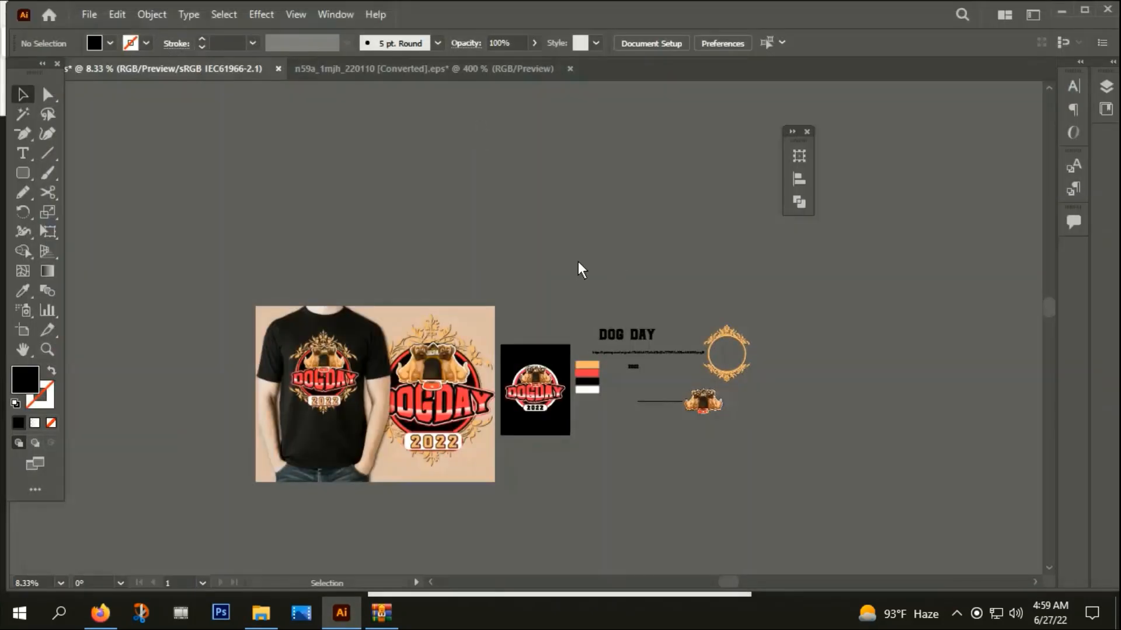
left_click(406, 121)
Run Image Trace on the placed ornament and expand the tracing into vector paths
scroll(476, 145, "up", 1)
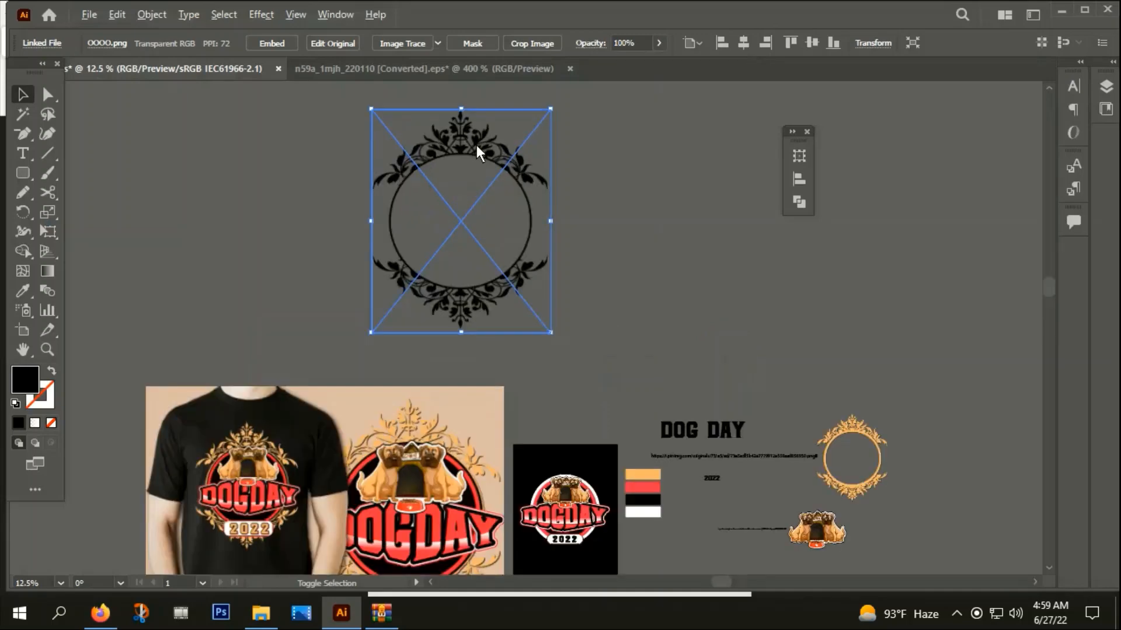
left_click(404, 43)
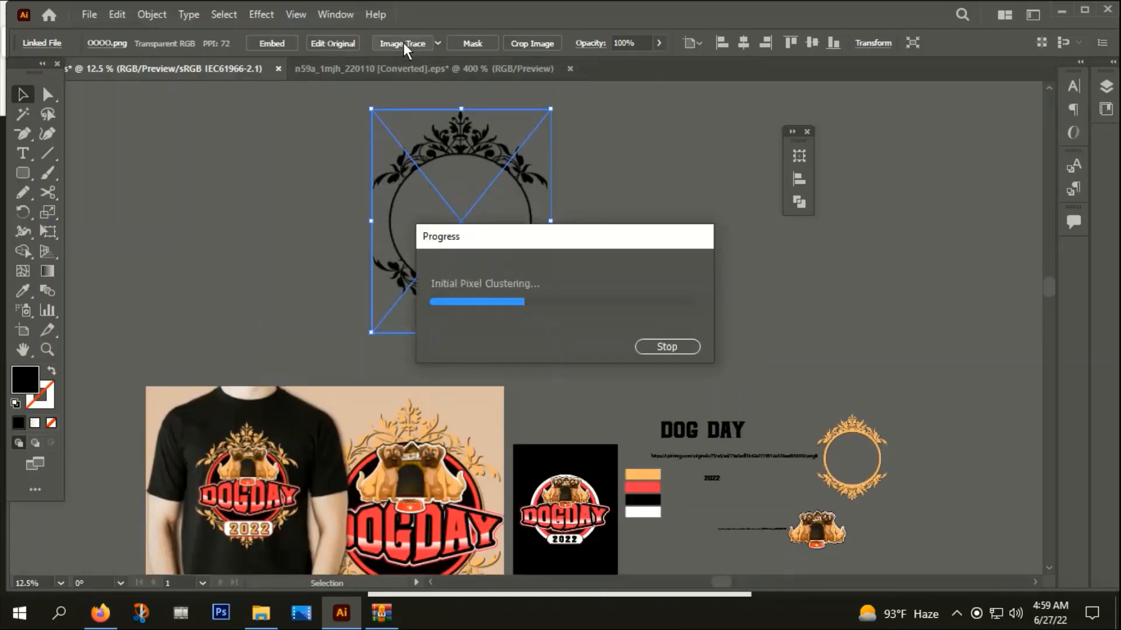
left_click(416, 46)
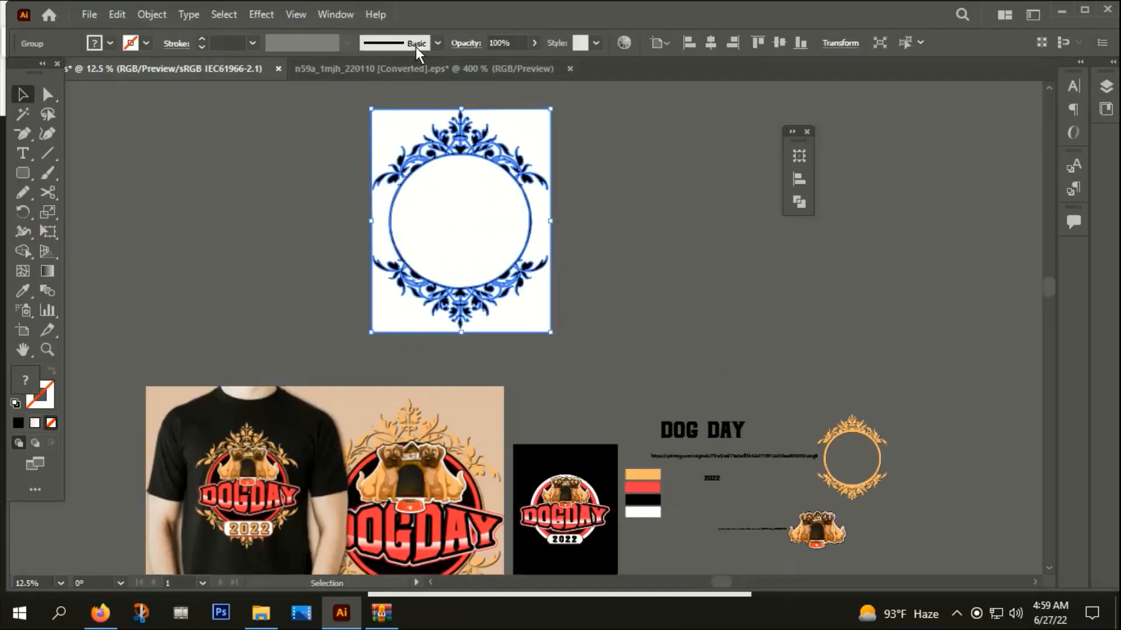
Select the white areas of the traced ornament with the Magic Wand and delete them
left_click(23, 114)
left_click(393, 205)
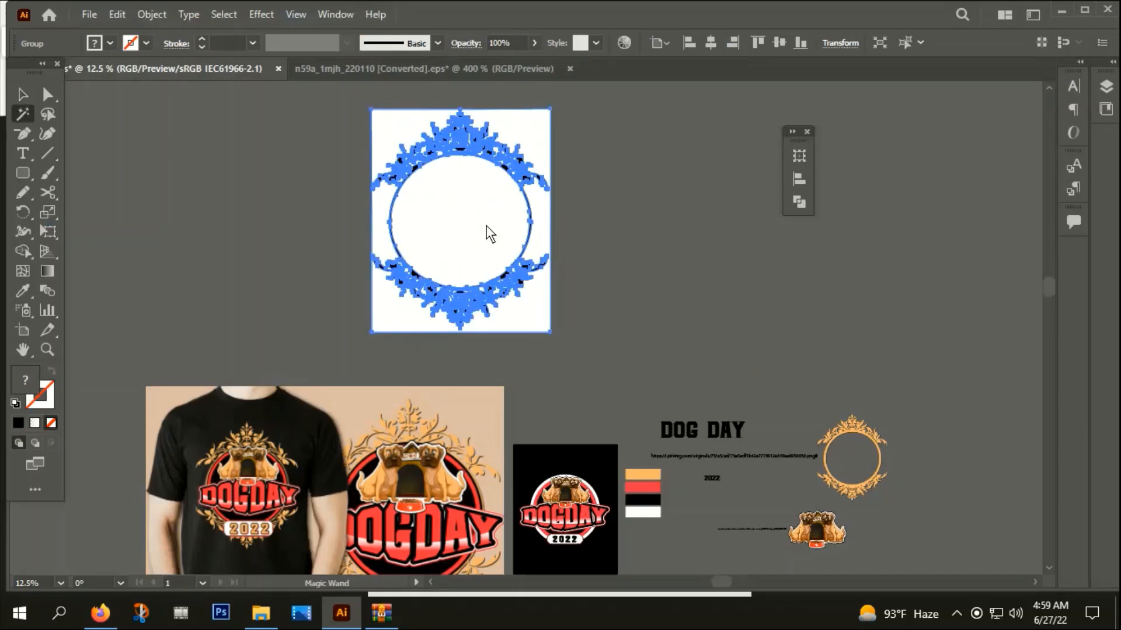
left_click(23, 95)
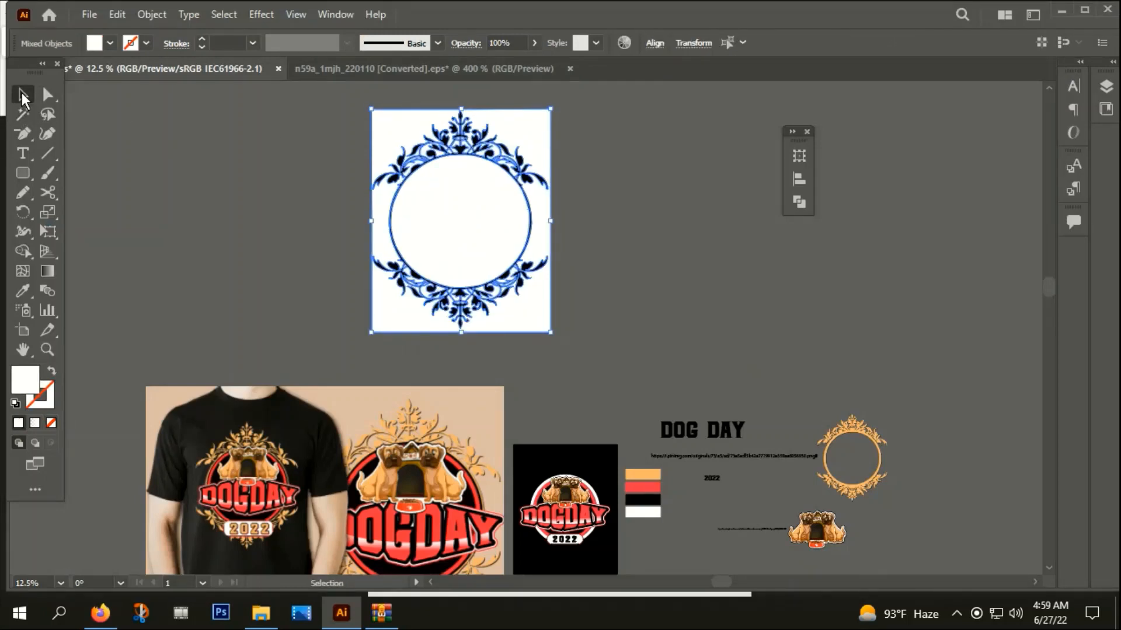
key("Delete")
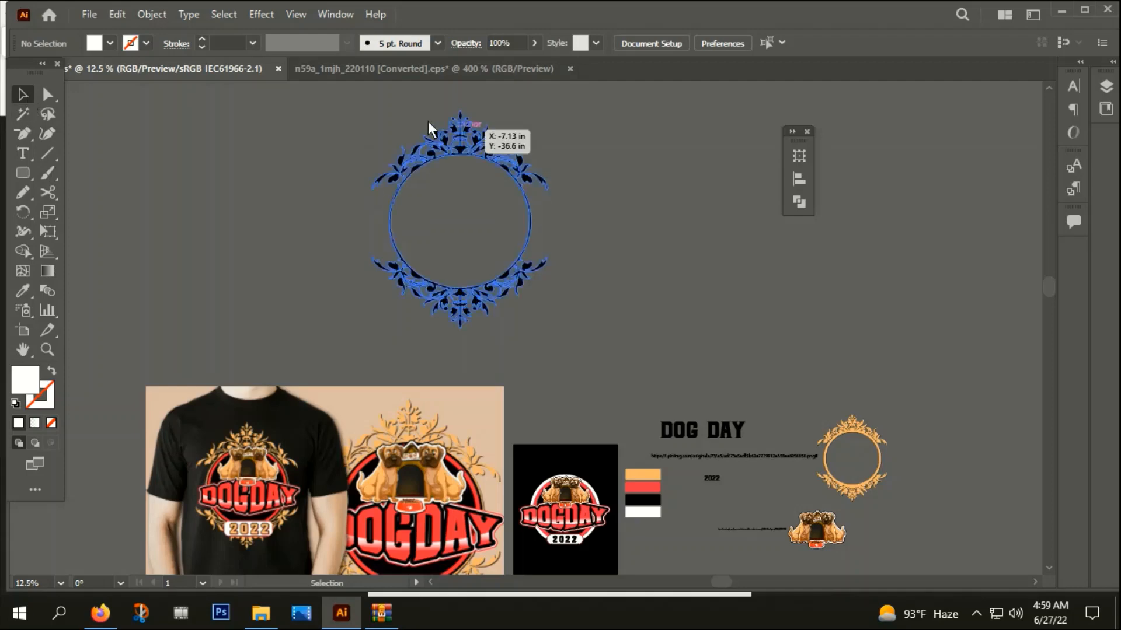
Move the traced black ornament to the empty pasteboard beyond the small gold ornament
right_click(493, 213)
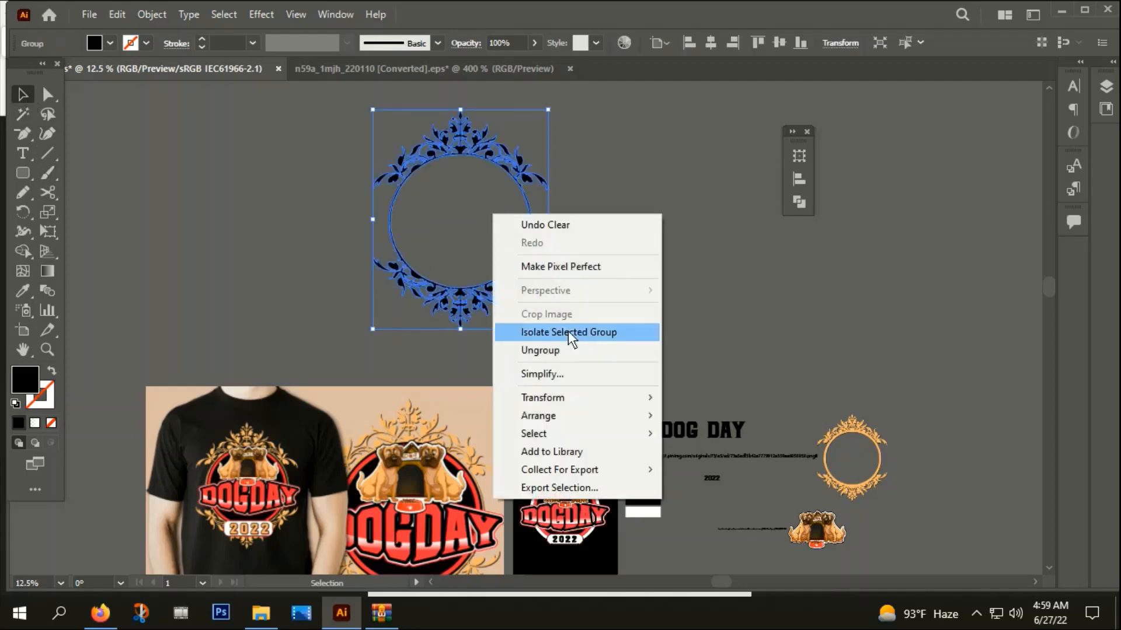
left_click(363, 260)
scroll(363, 260, "down", 1)
left_click_drag(403, 255, 763, 433)
scroll(764, 433, "up", 1)
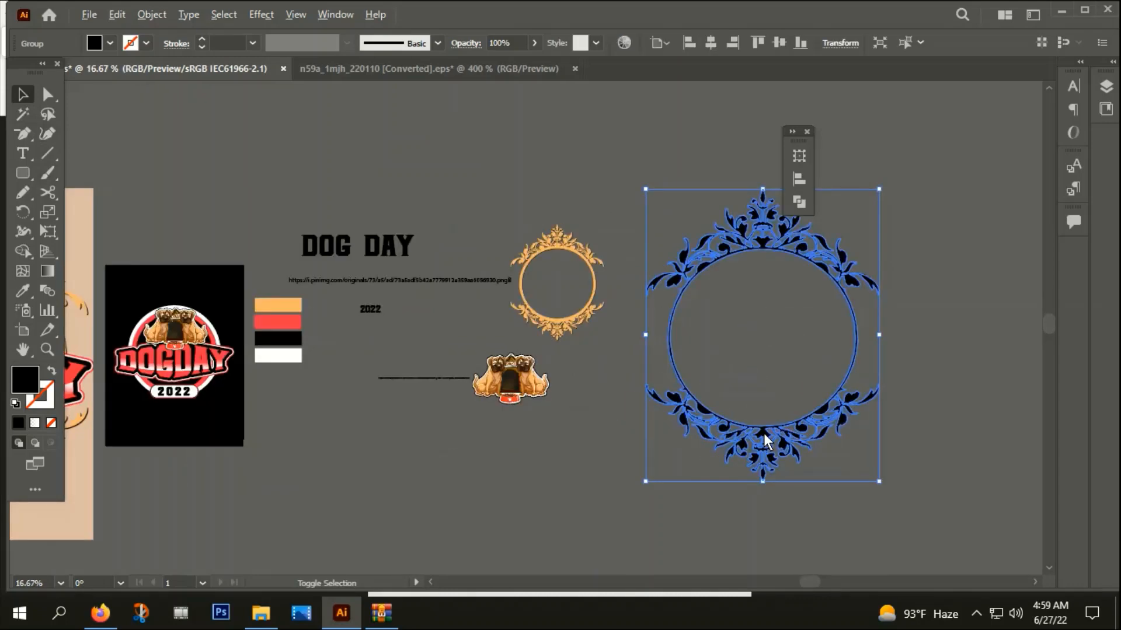
Recolour the traced ornament with the light orange of the palette swatches using the Eyedropper
key("i")
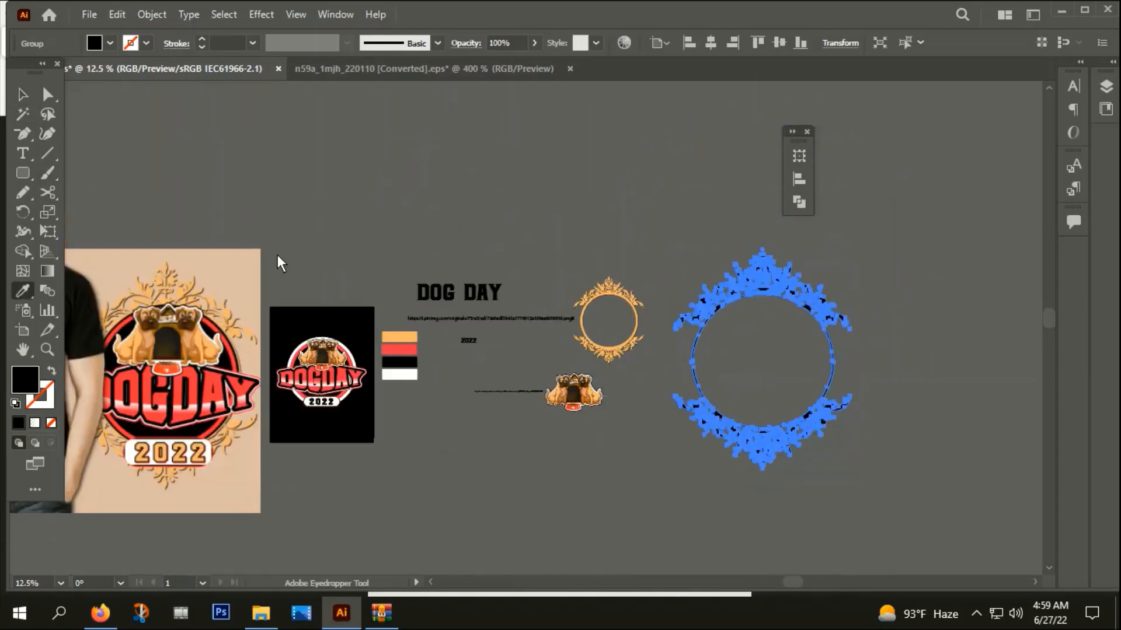
left_click(398, 339)
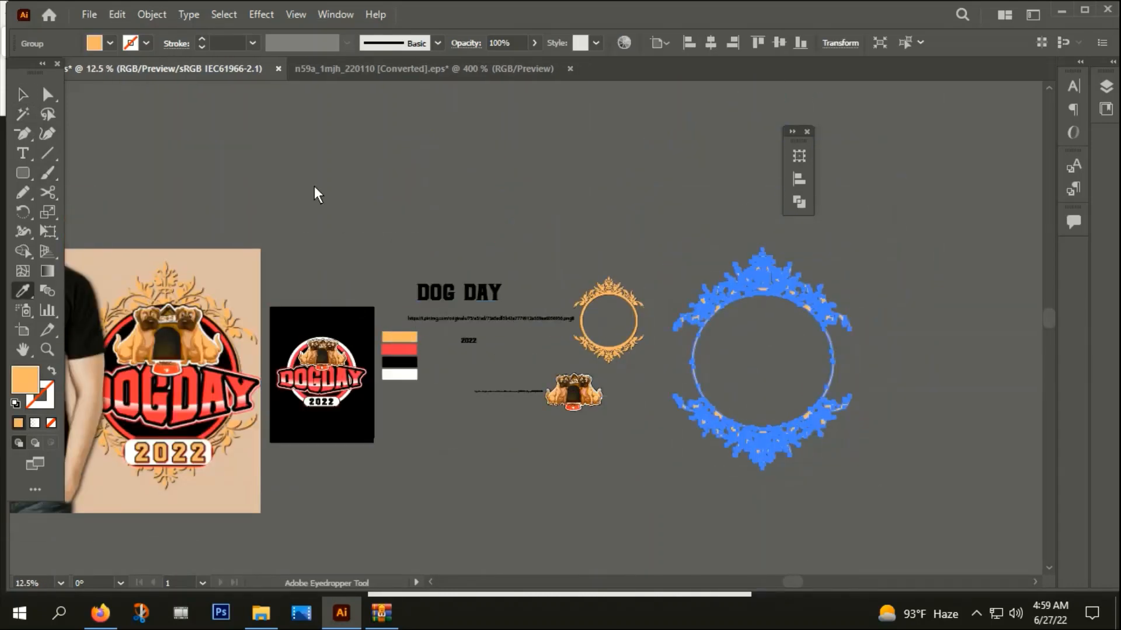
left_click(23, 95)
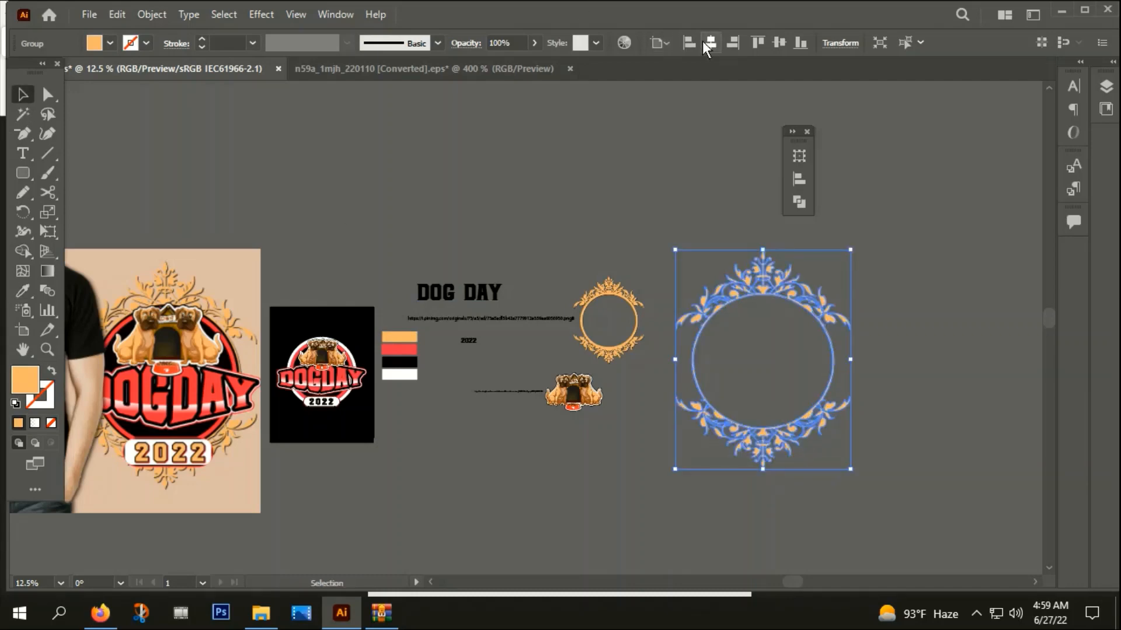
Centre the orange ornament on the artboard both ways and scale it down proportionally to surround the DOG DAY emblem
left_click(709, 42)
left_click(779, 42)
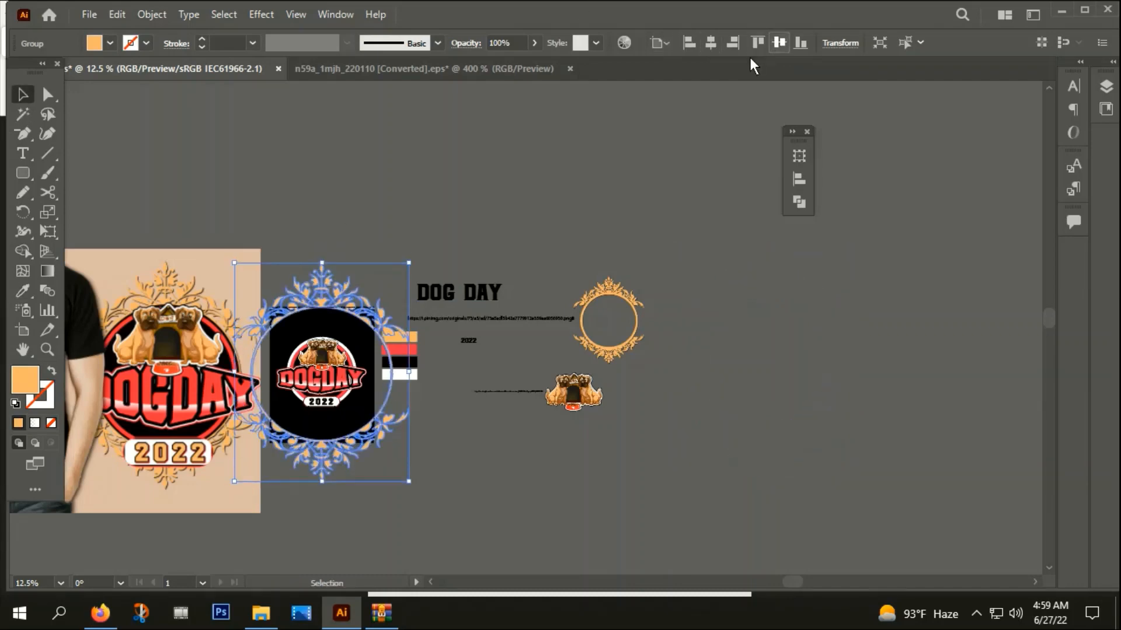
scroll(333, 319, "up", 3)
left_click_drag(536, 166, 418, 283)
left_click_drag(487, 368, 599, 247)
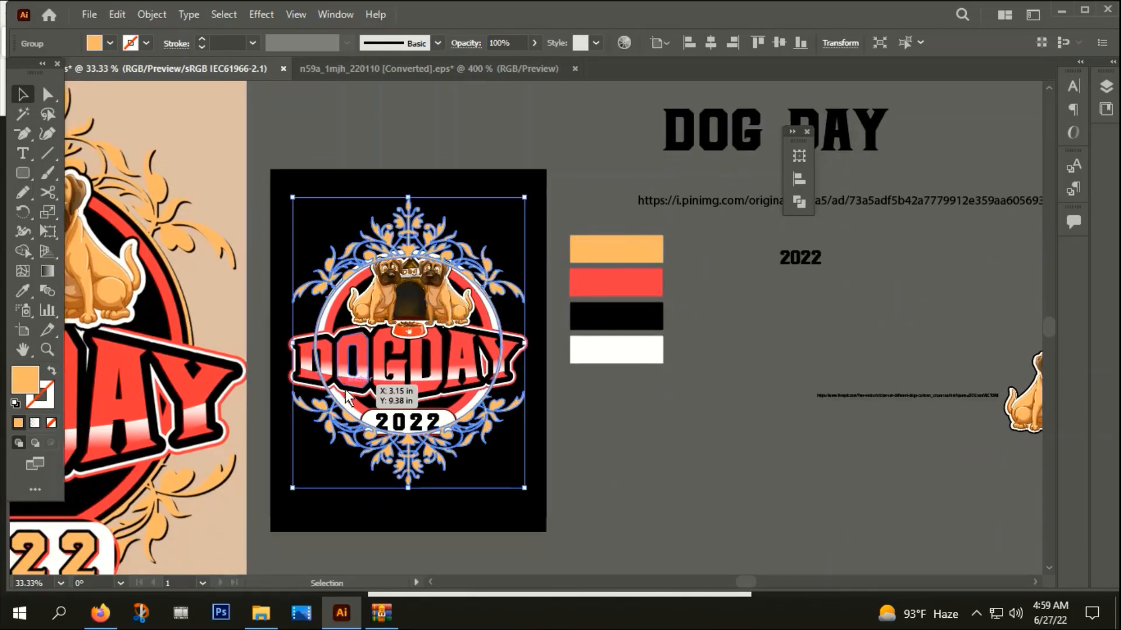
scroll(348, 395, "up", 1)
Cut the ornament and paste it behind the DOG DAY emblem group
key("Delete")
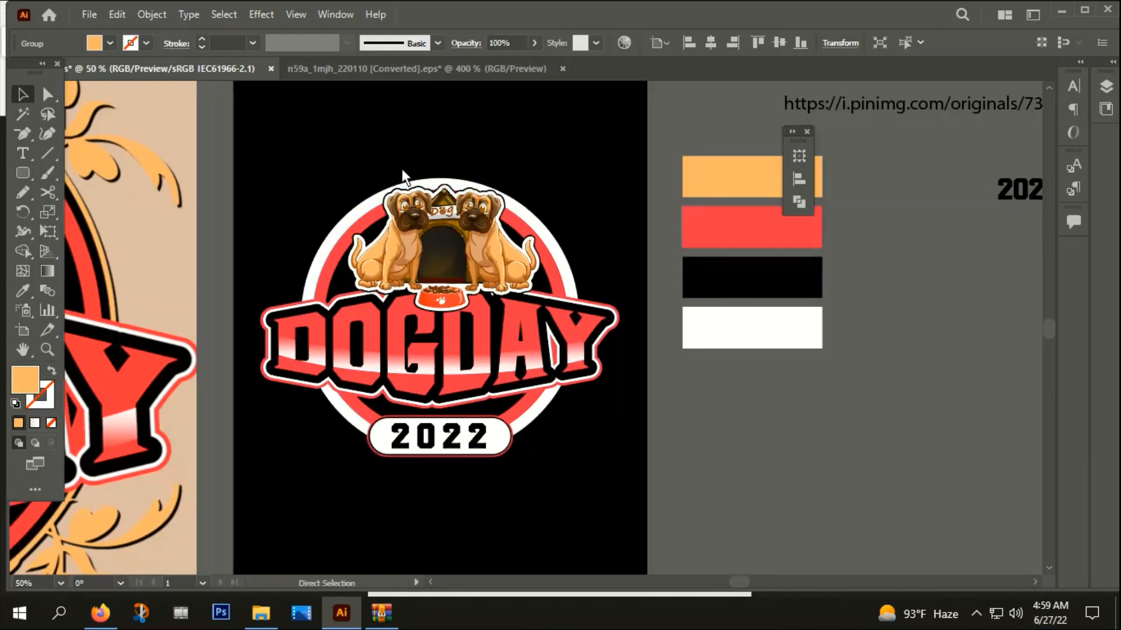
left_click(390, 198)
key("a")
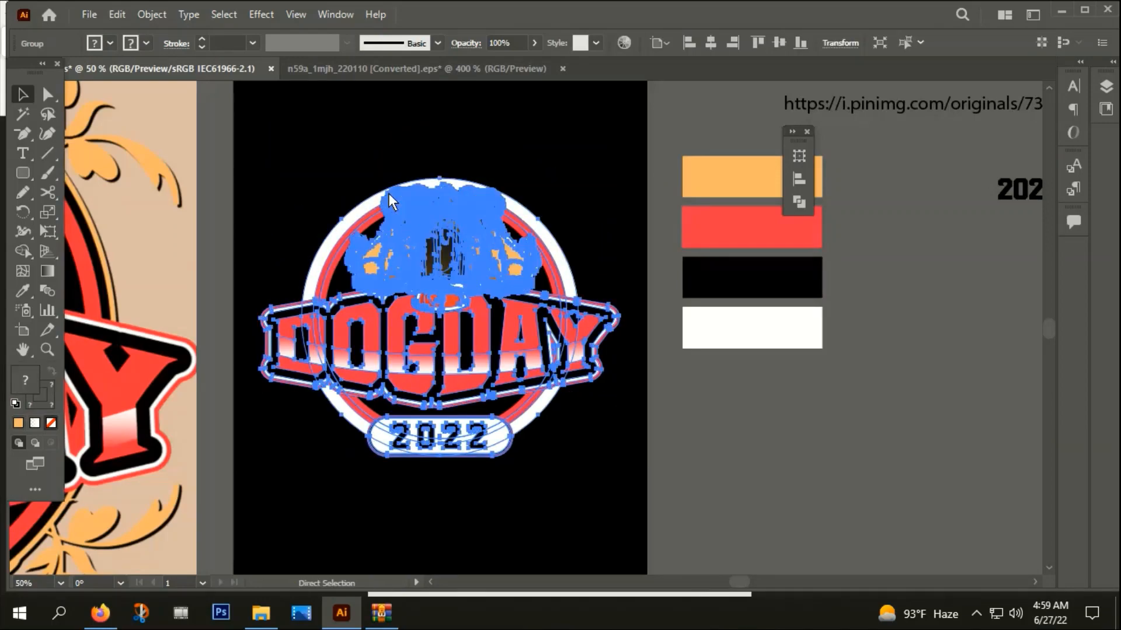
key("ctrl+z")
left_click(561, 119)
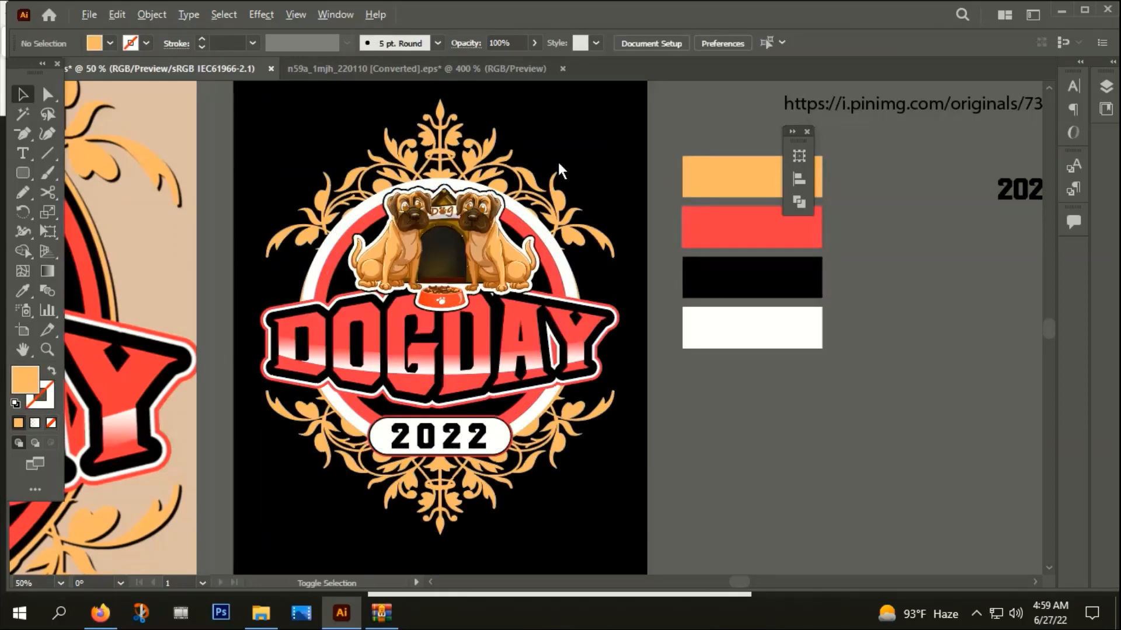
Select the emblem together with the surrounding ornament and group them into one object
scroll(558, 161, "down", 1)
left_click_drag(723, 404, 747, 416)
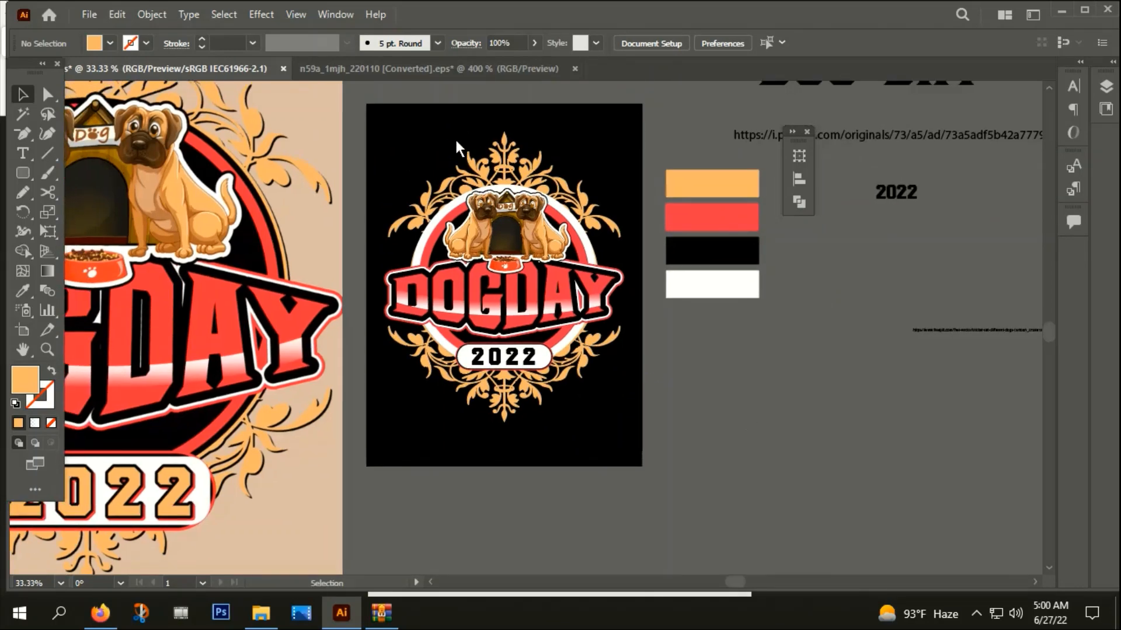
left_click_drag(444, 133, 589, 289)
left_click_drag(608, 391, 604, 392)
right_click(539, 247)
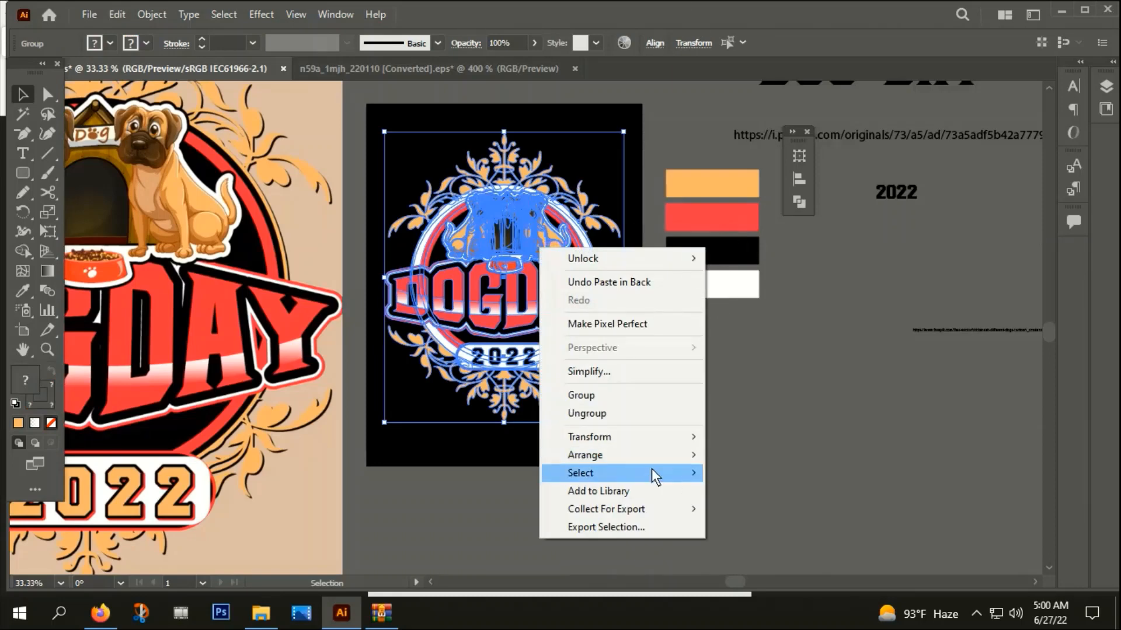
left_click(594, 398)
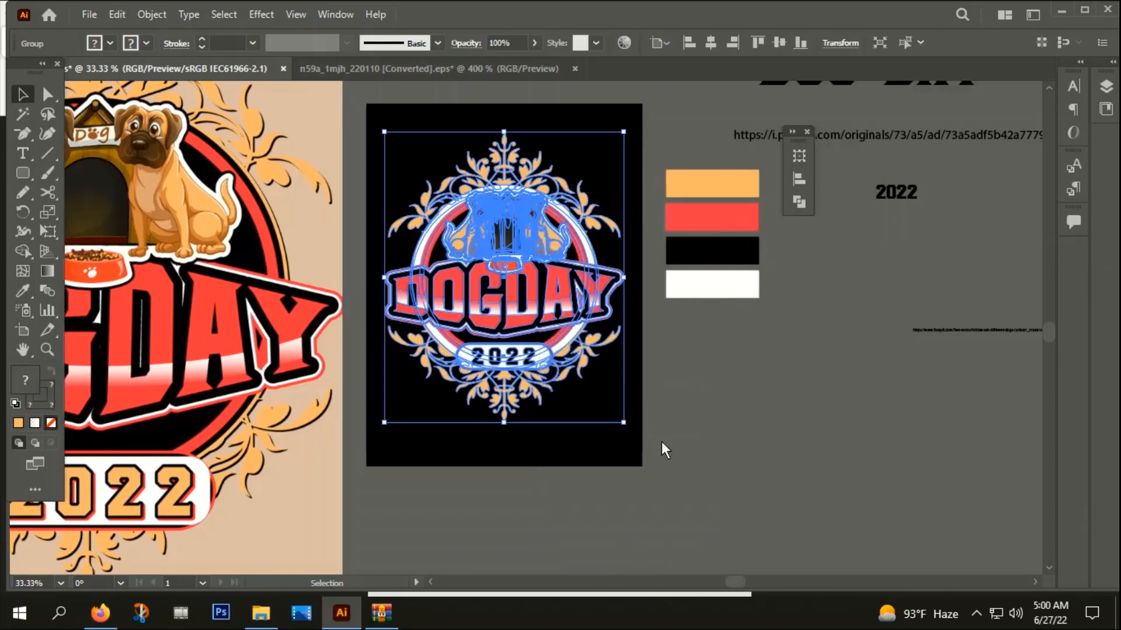
left_click(660, 441)
Delete the black background rectangle from behind the finished emblem
scroll(556, 321, "down", 1)
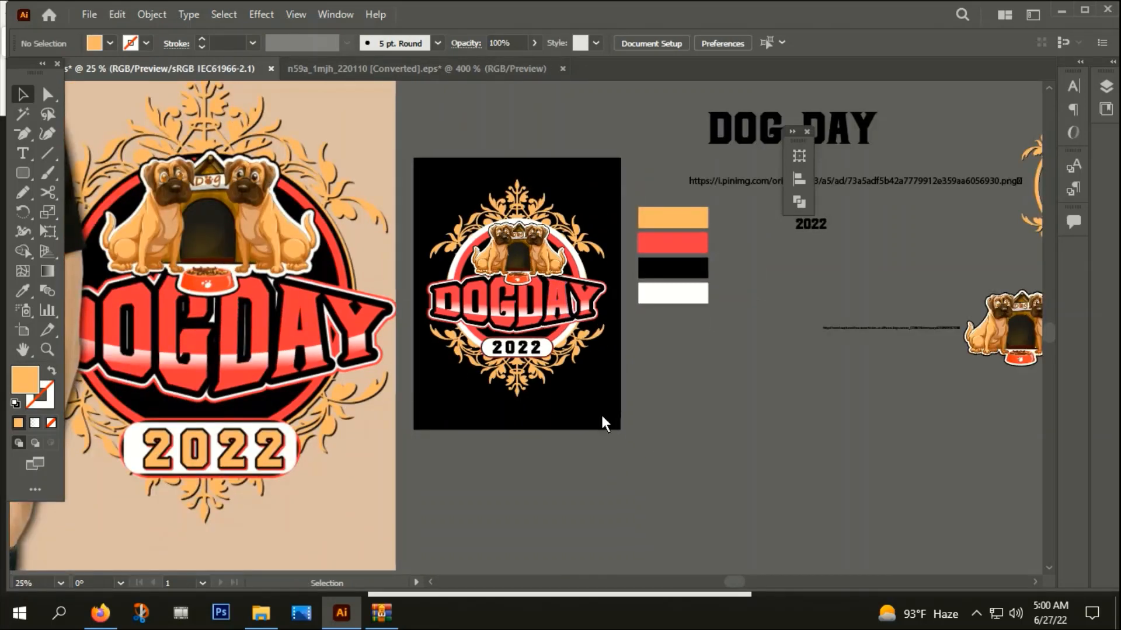
left_click(551, 413)
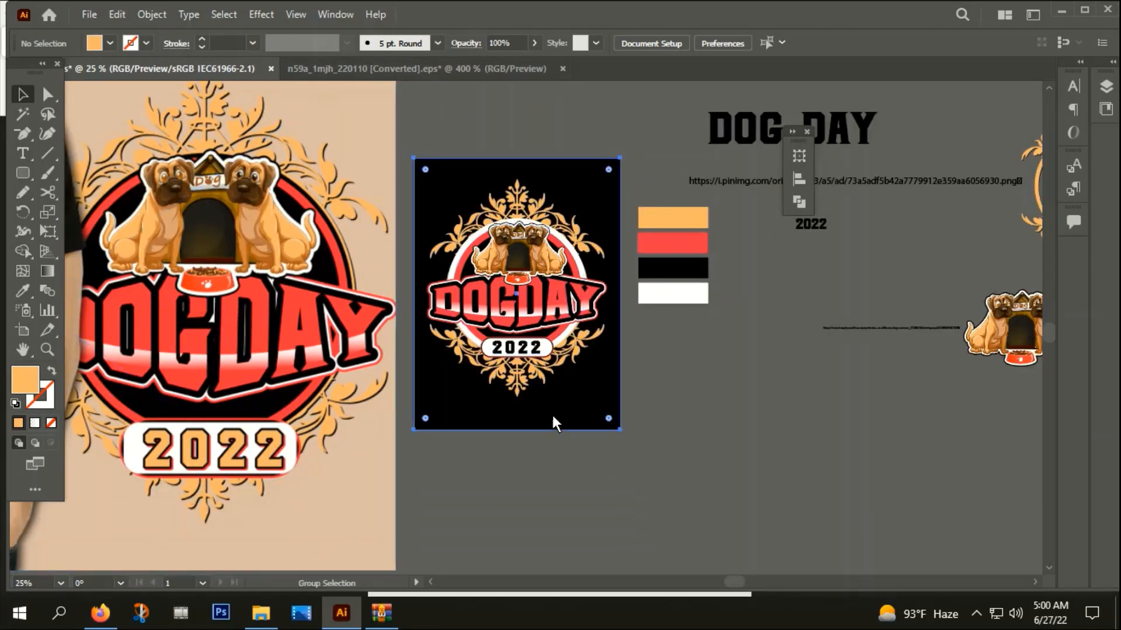
key("Delete")
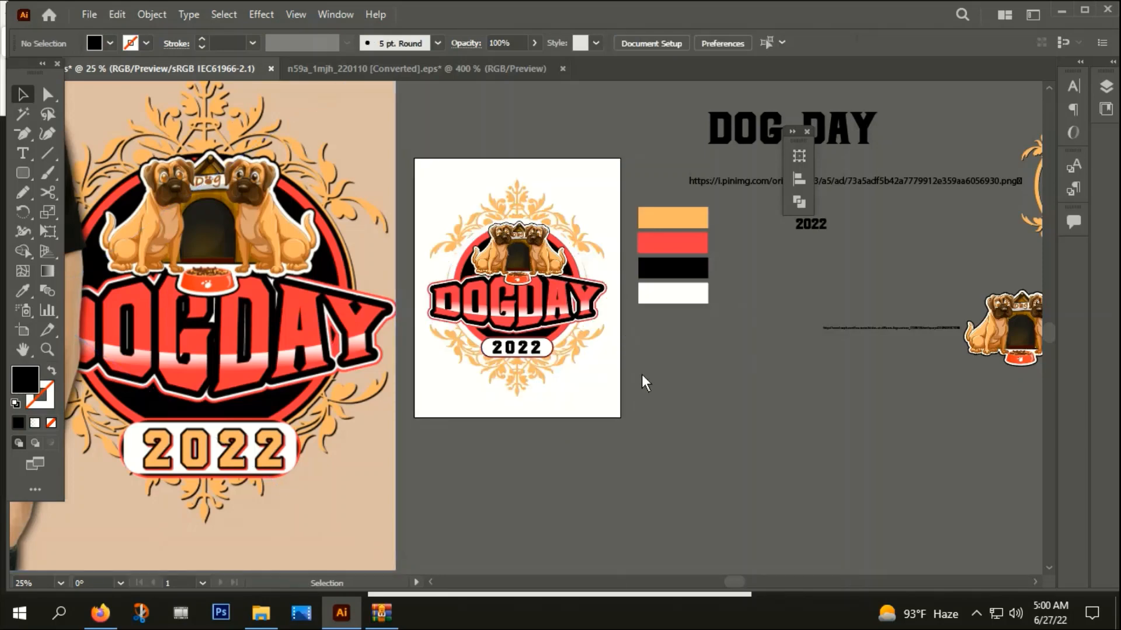
Enlarge the grouped emblem slightly so that it fills more of the white artboard
left_click(551, 389)
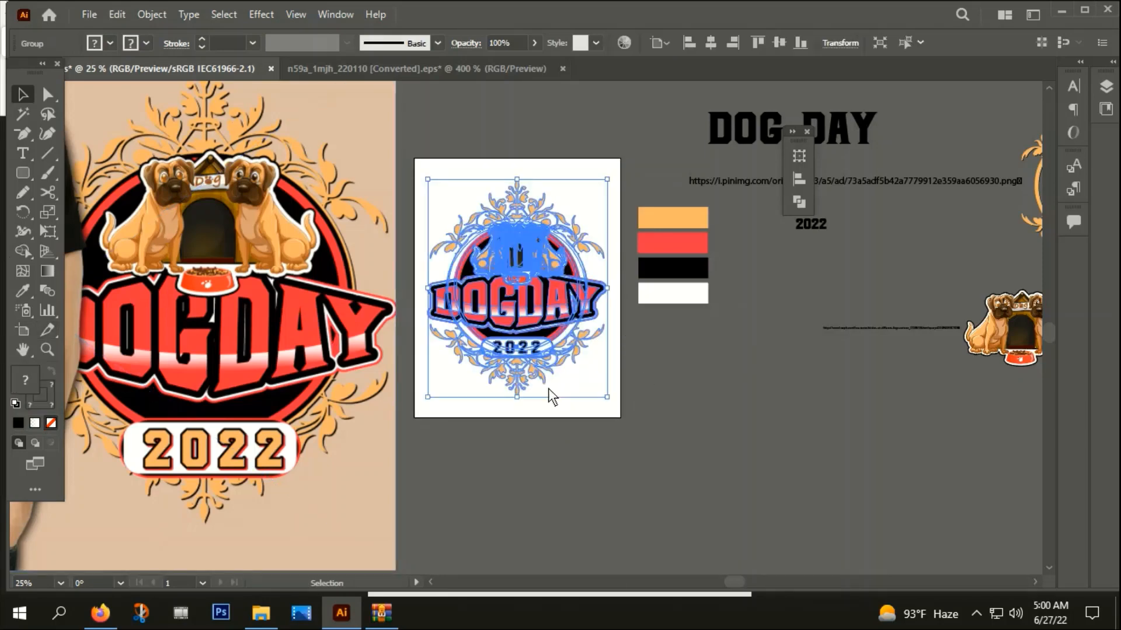
right_click(562, 235)
left_click(521, 178)
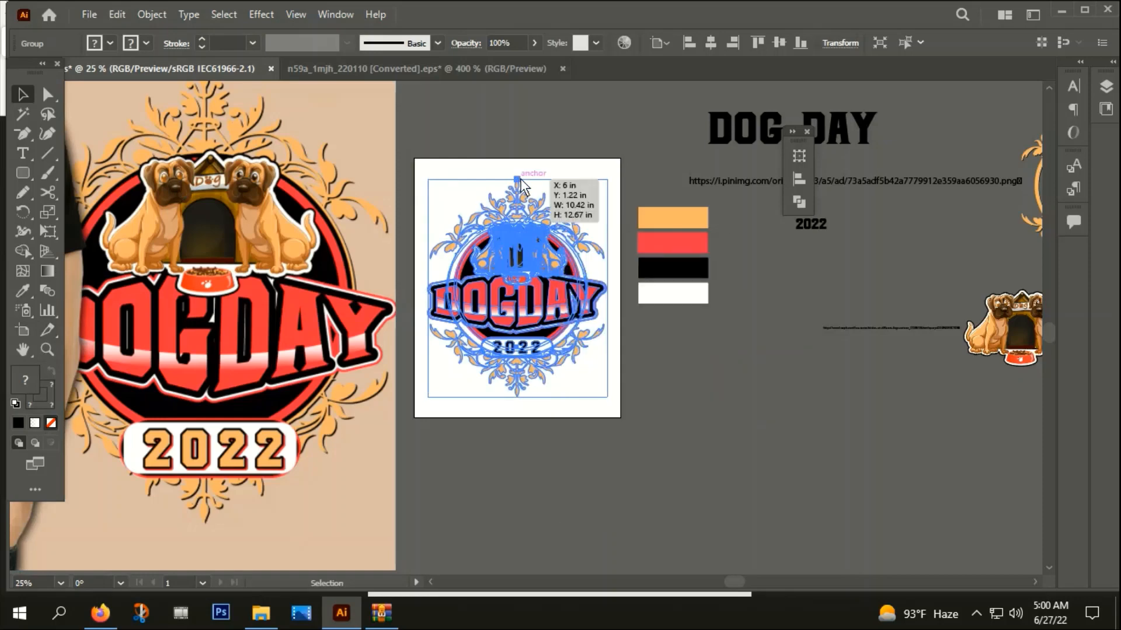
left_click_drag(607, 185, 626, 175)
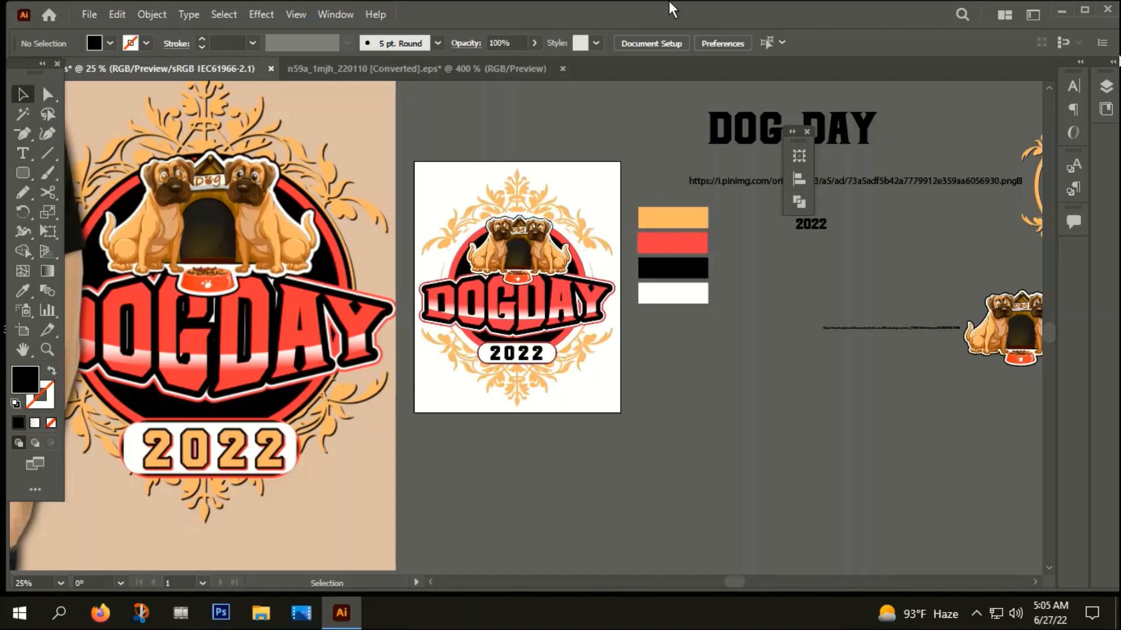
Export the emblem to the Desktop as a PNG named "png", using all artboards, at Screen (72 ppi) resolution with a transparent background
left_click(90, 14)
mouse_move(112, 335)
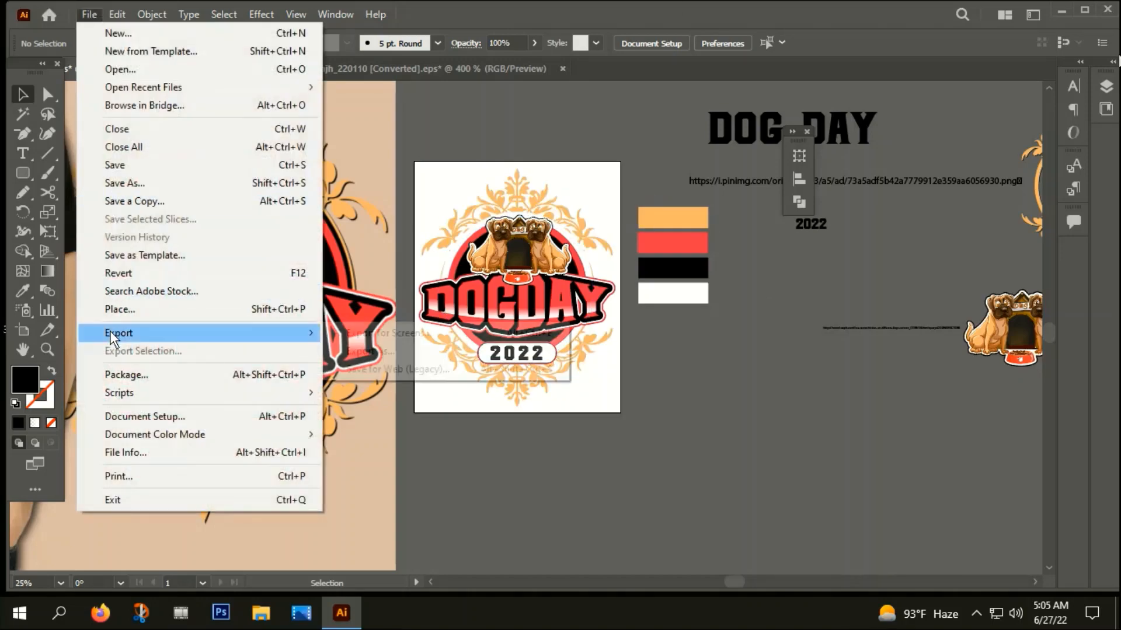
left_click(364, 350)
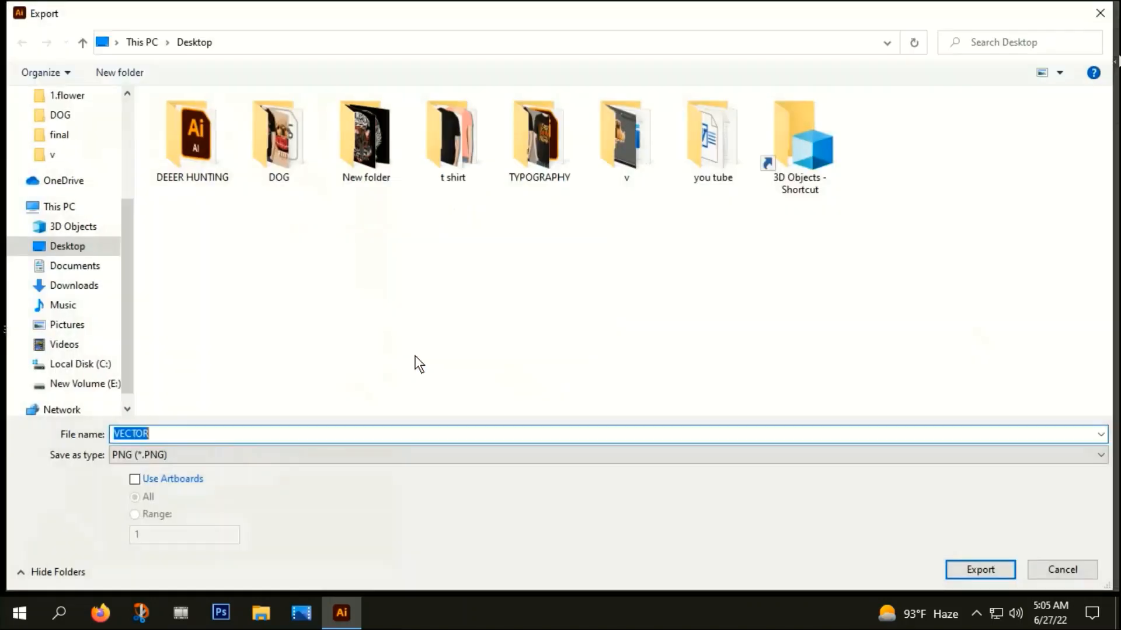
left_click(167, 455)
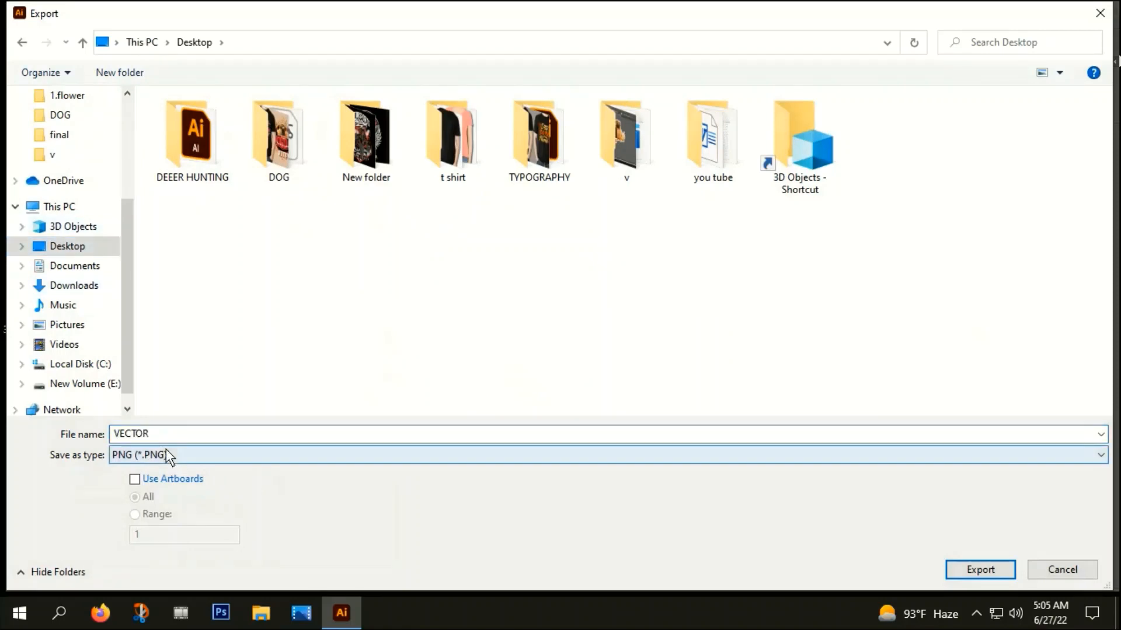
left_click(166, 456)
left_click(134, 480)
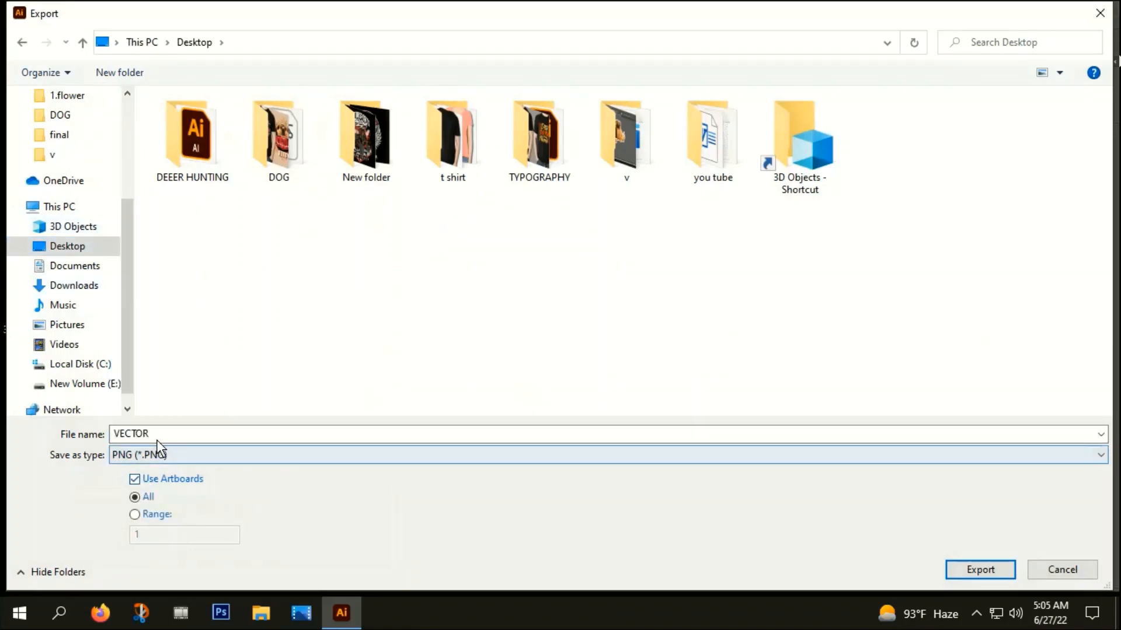
double_click(158, 435)
type("p")
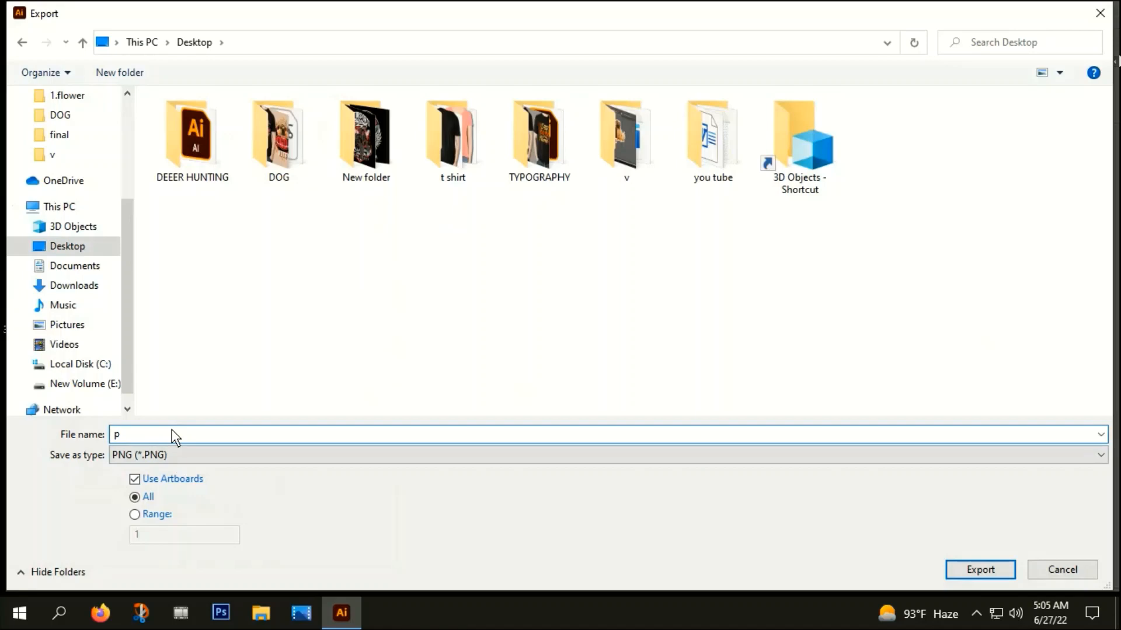
type("ng")
left_click(982, 572)
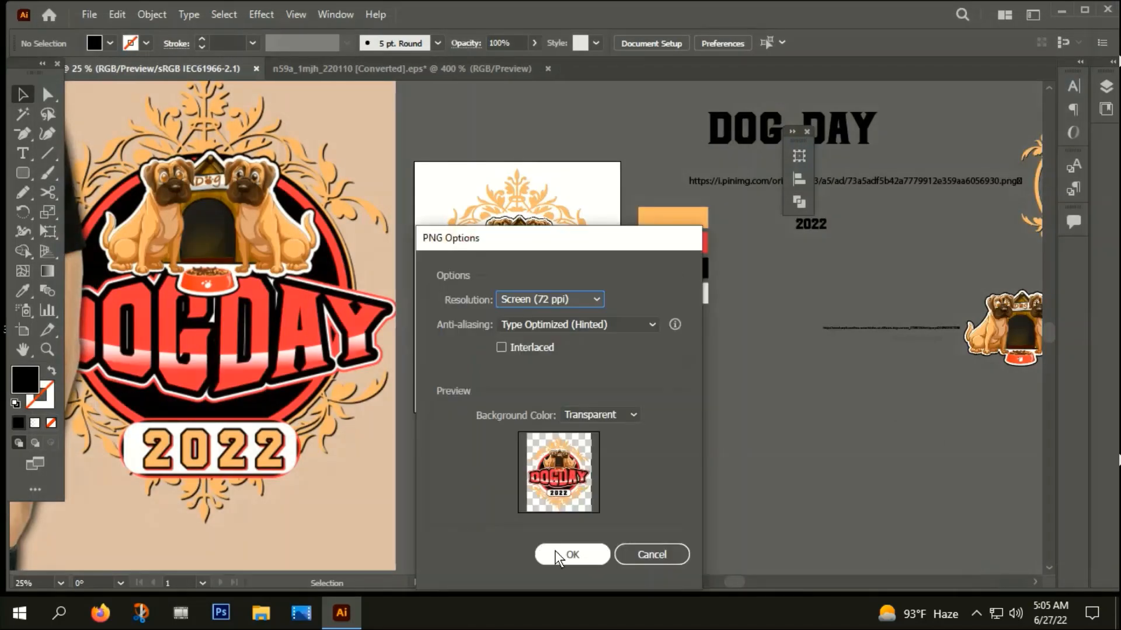
left_click(564, 554)
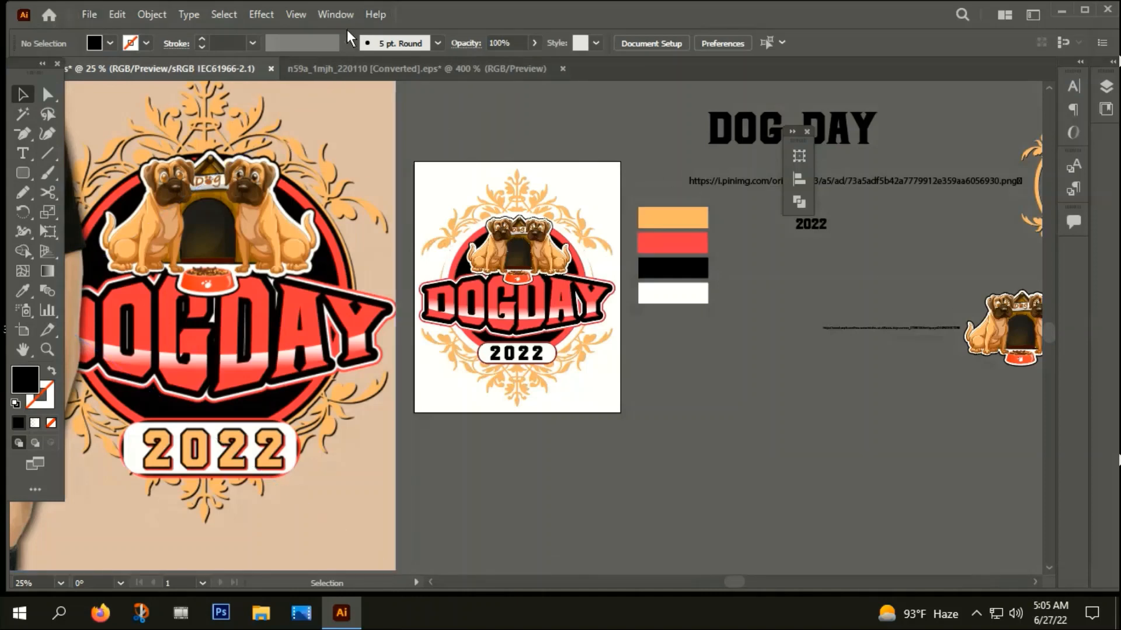
Save the document to the Desktop under a new file name as Illustrator EPS, using all artboards
left_click(89, 14)
left_click(125, 184)
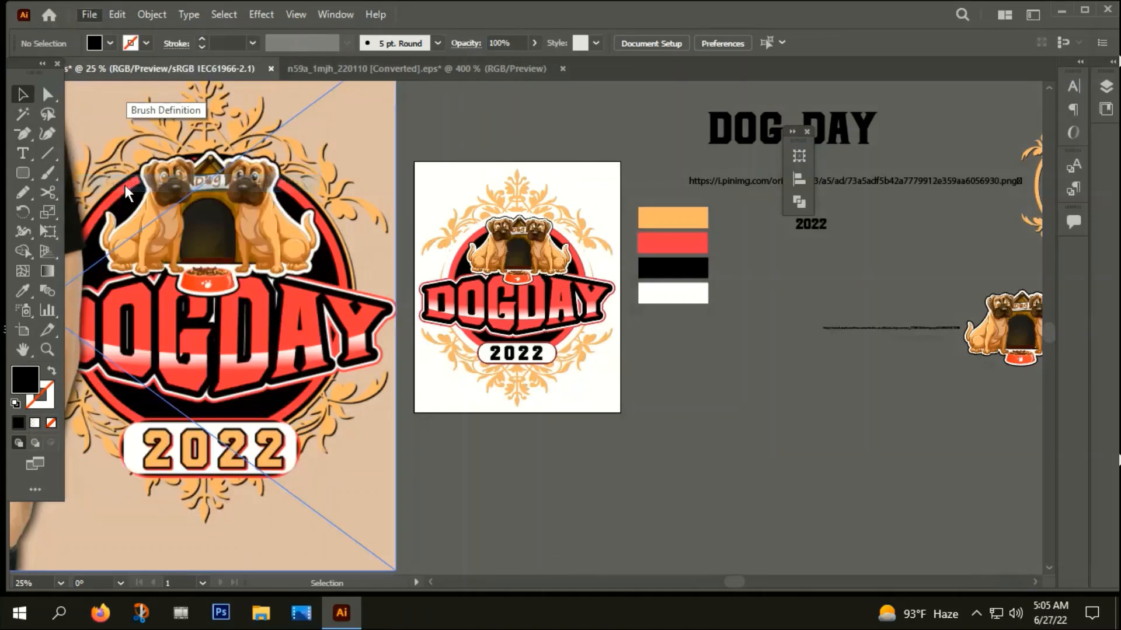
left_click(65, 246)
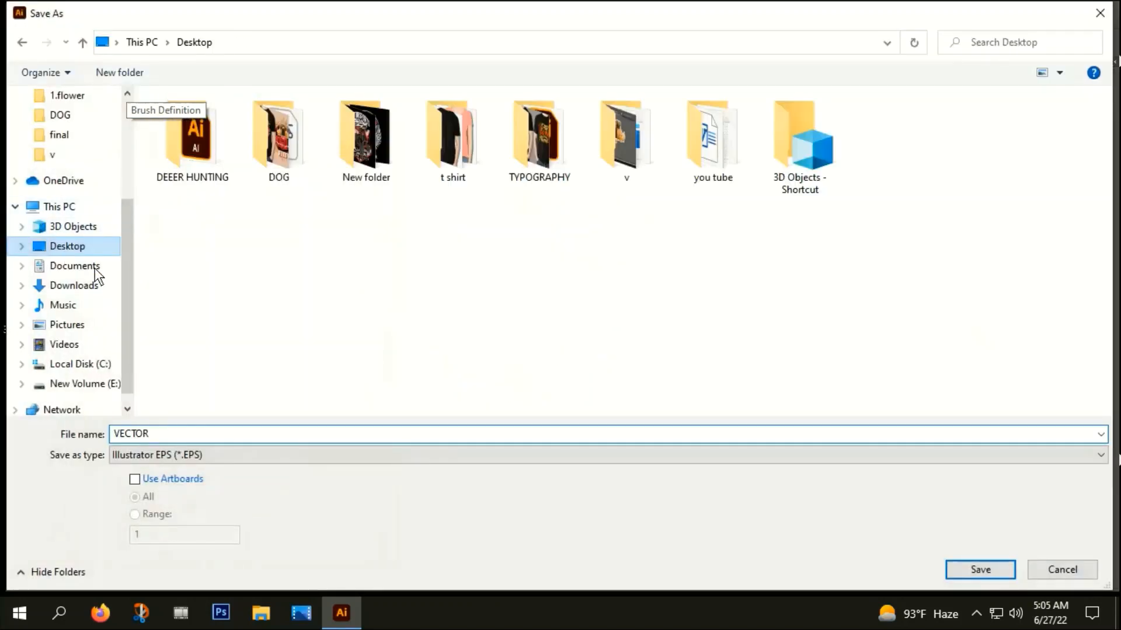
left_click(135, 480)
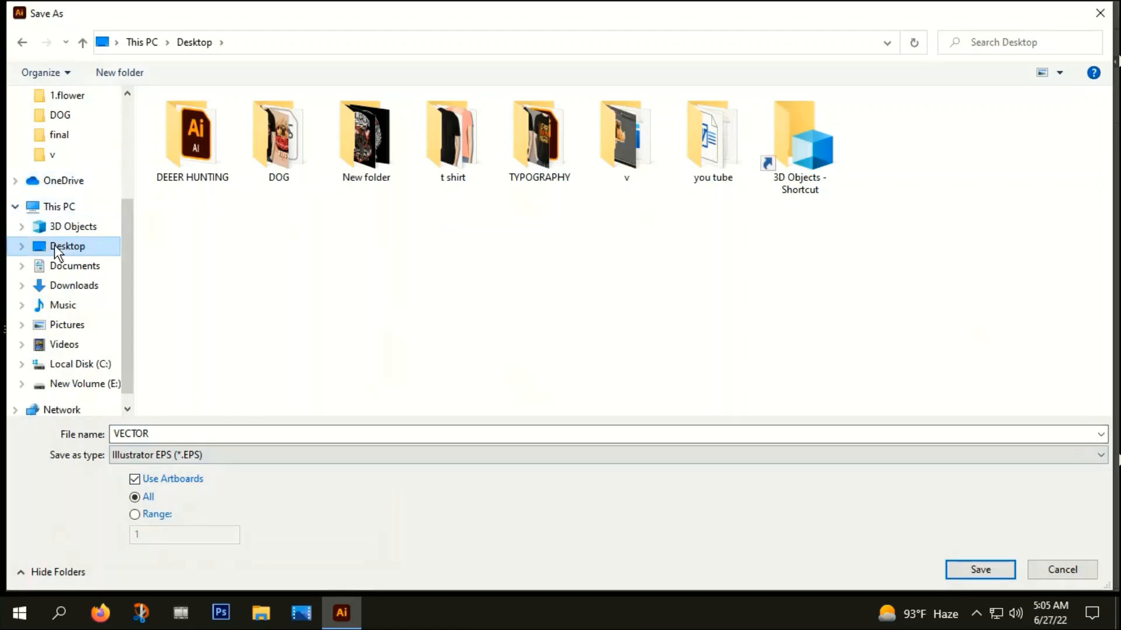
double_click(155, 439)
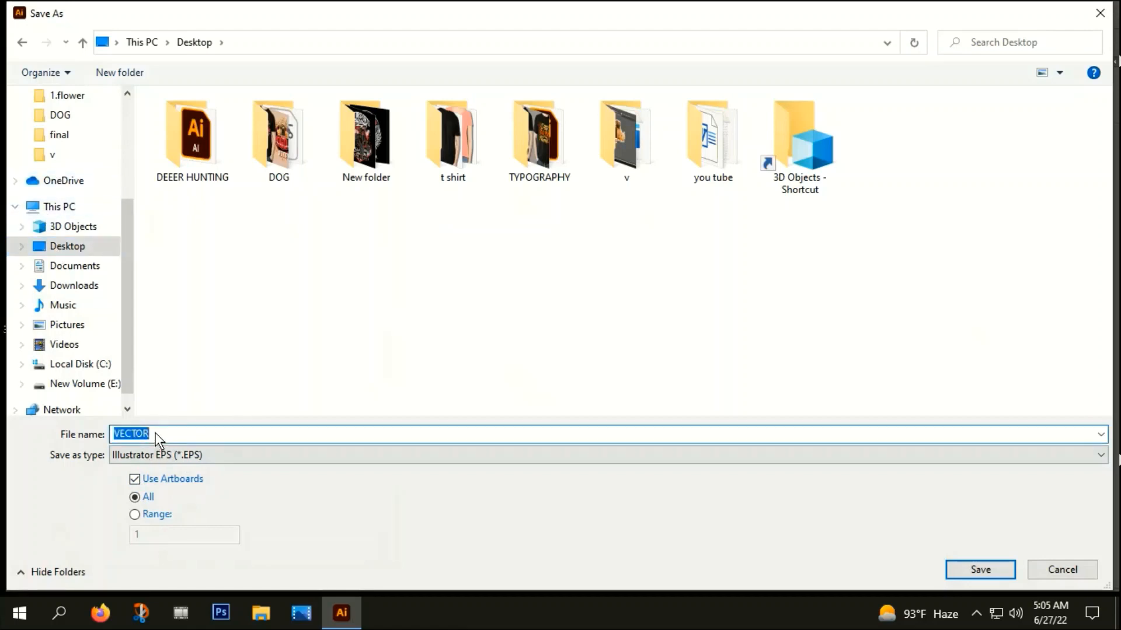
type("source file")
left_click(980, 569)
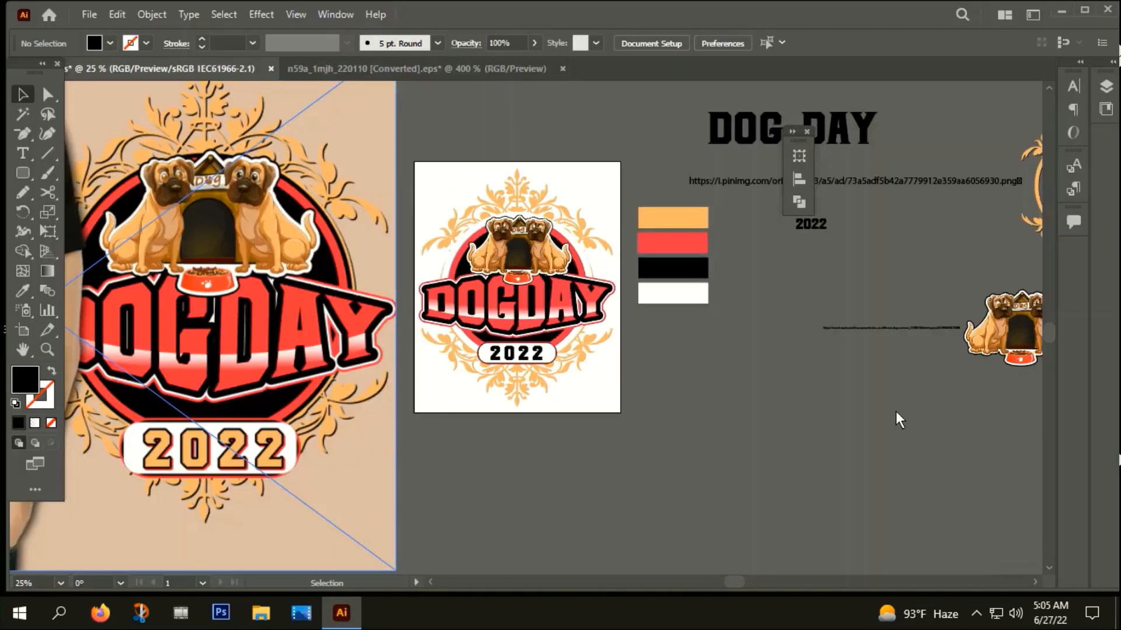
left_click(632, 533)
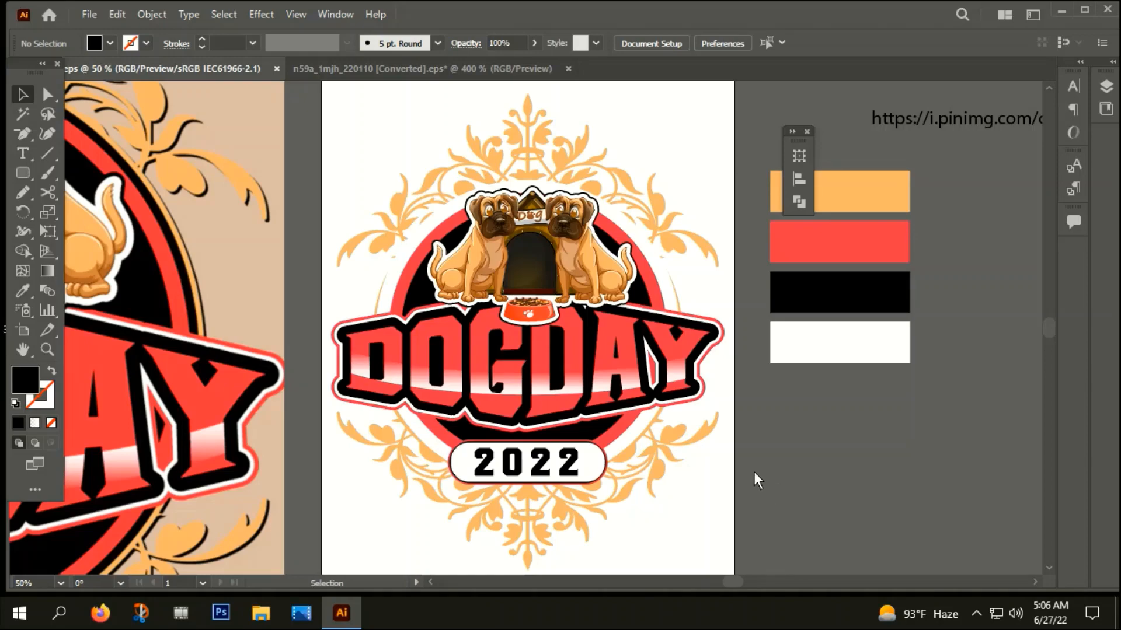
scroll(698, 402, "down", 1)
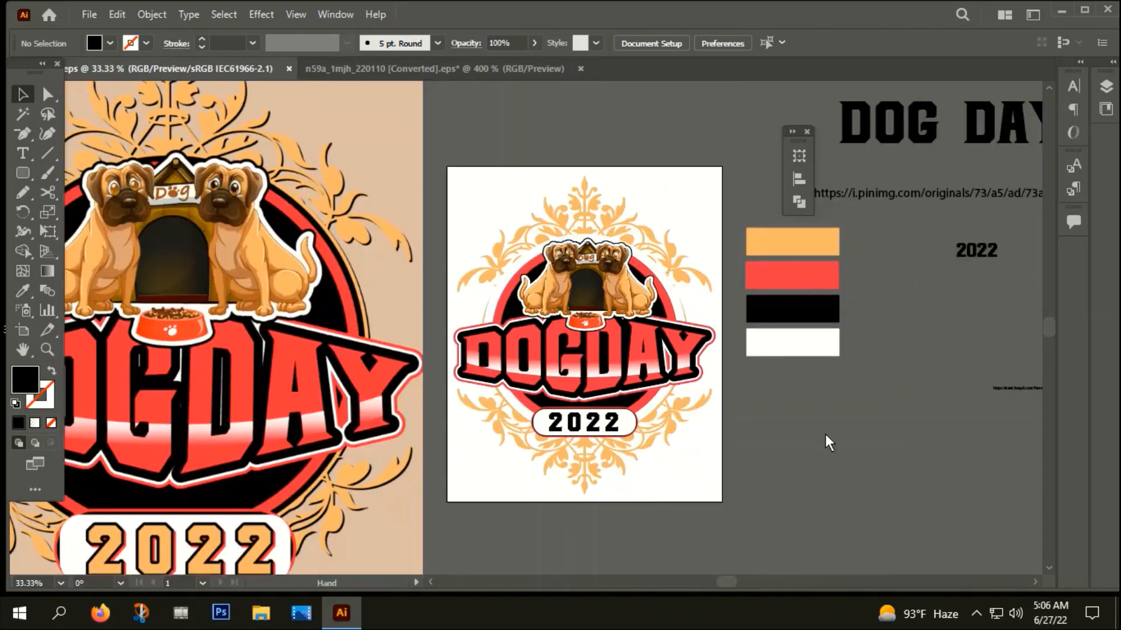
left_click_drag(826, 434, 784, 443)
scroll(653, 471, "down", 1)
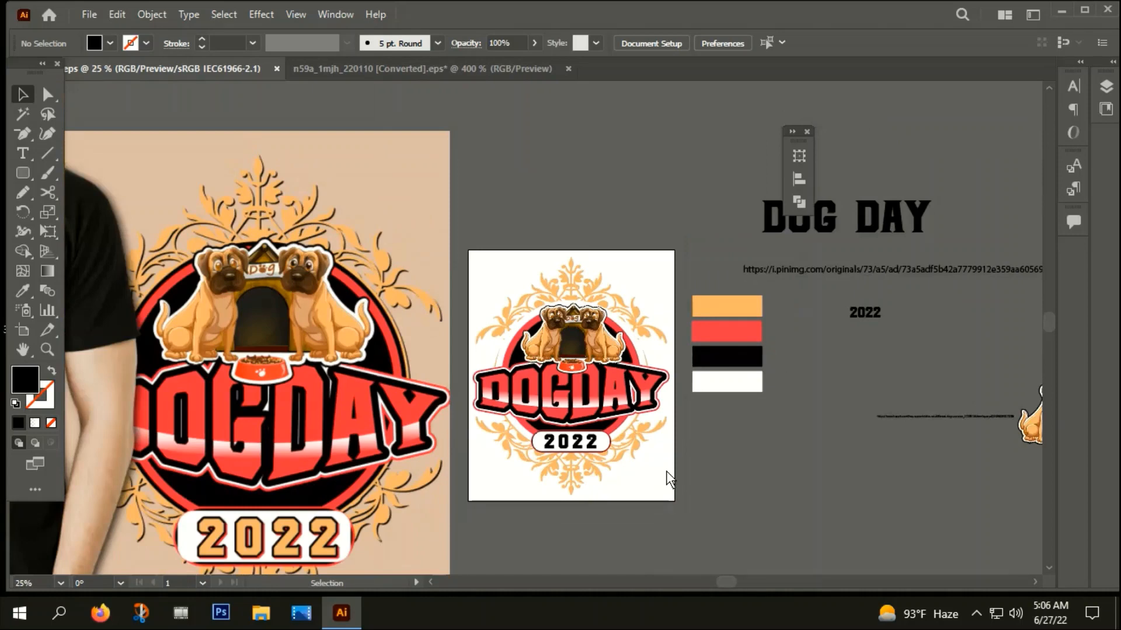
scroll(581, 423, "up", 1)
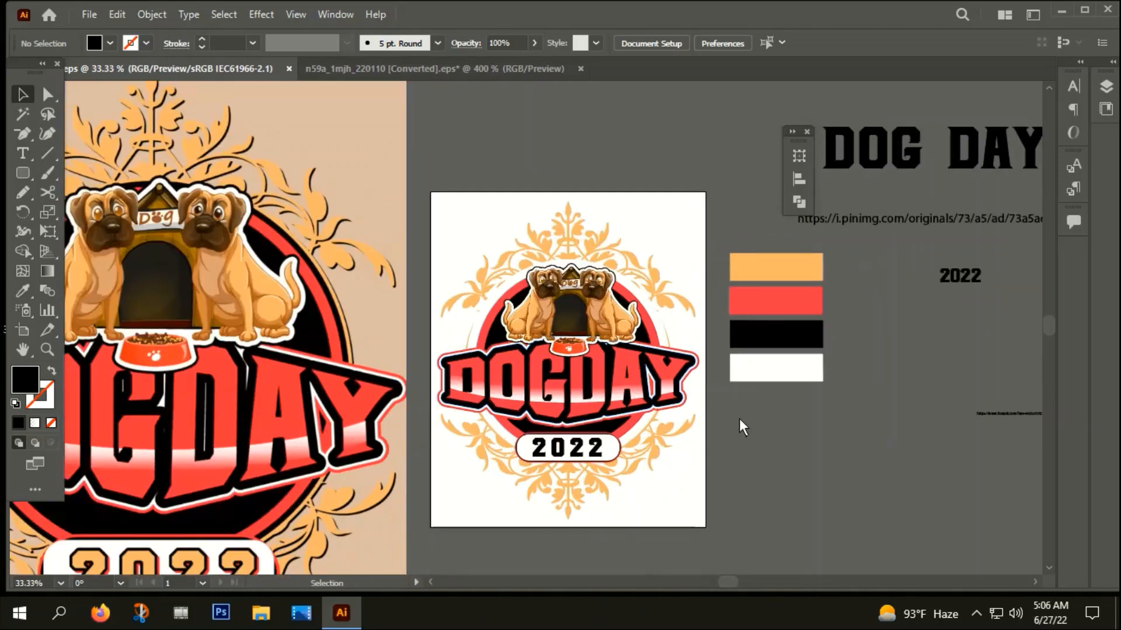
left_click(680, 460)
left_click(791, 444)
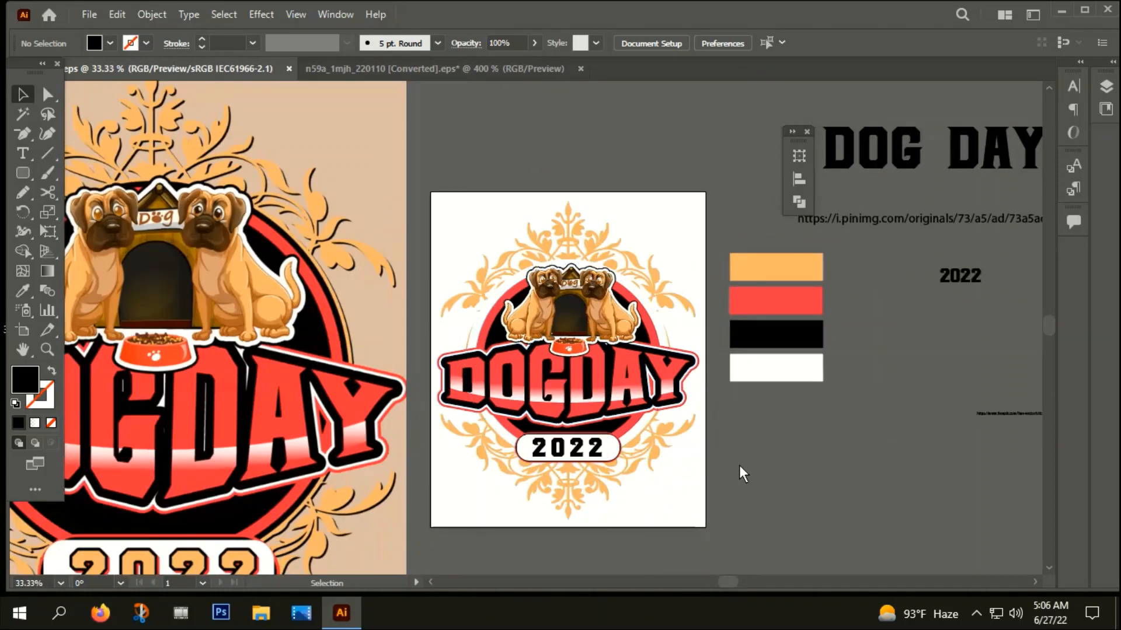